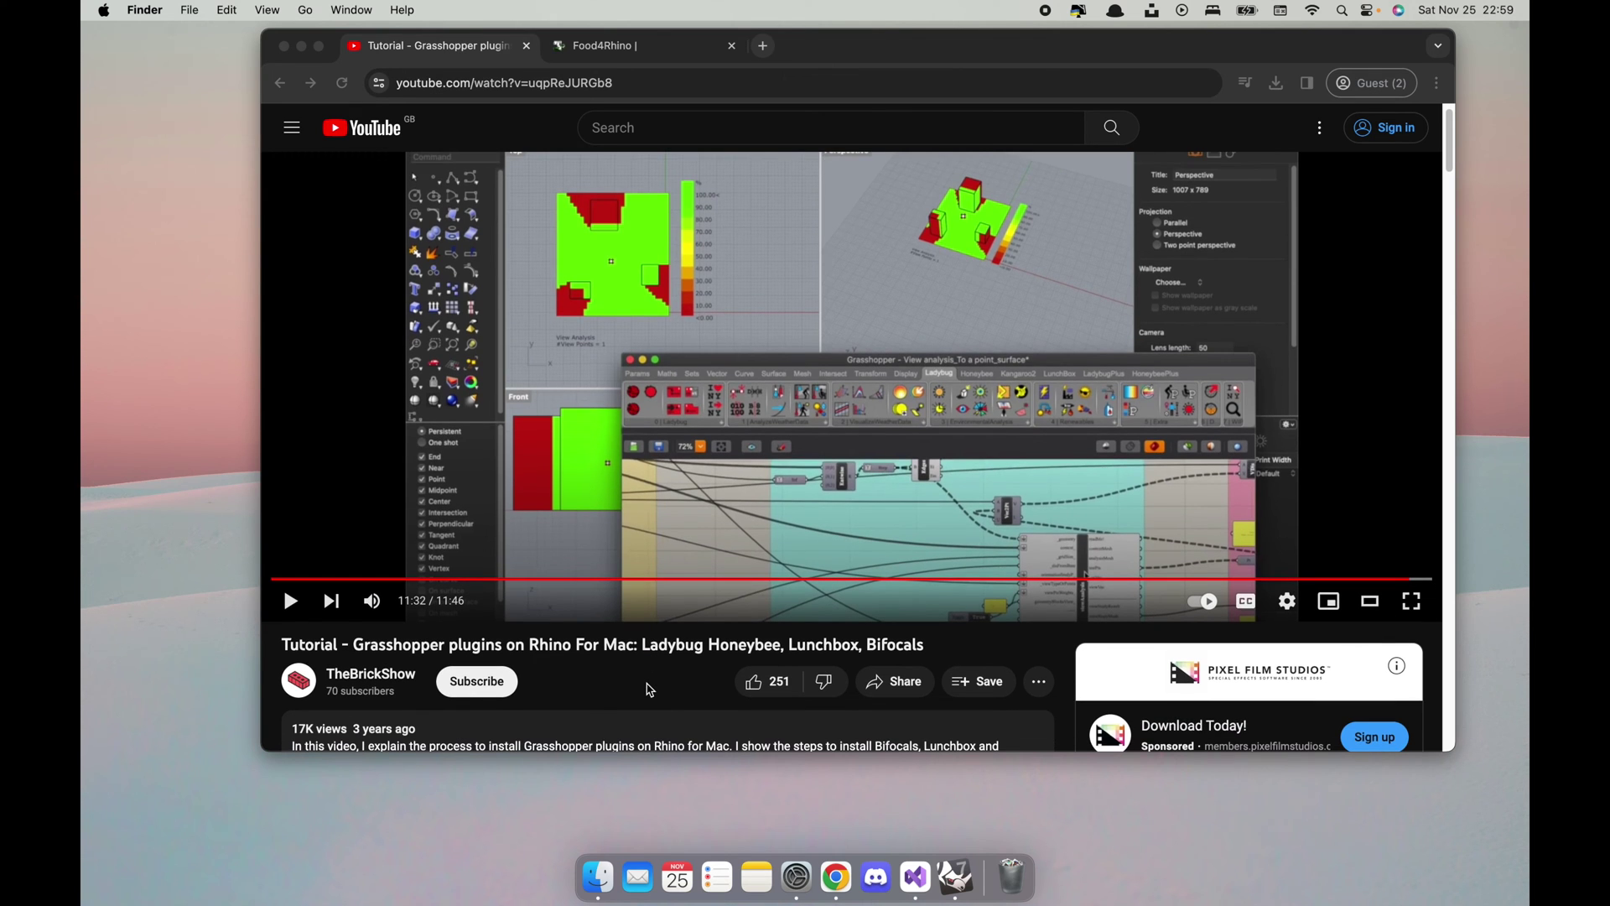
# Step: Bring Rhino 7 forward and launch Grasshopper with the Gr command
pyautogui.scroll(-10, 651, 689)
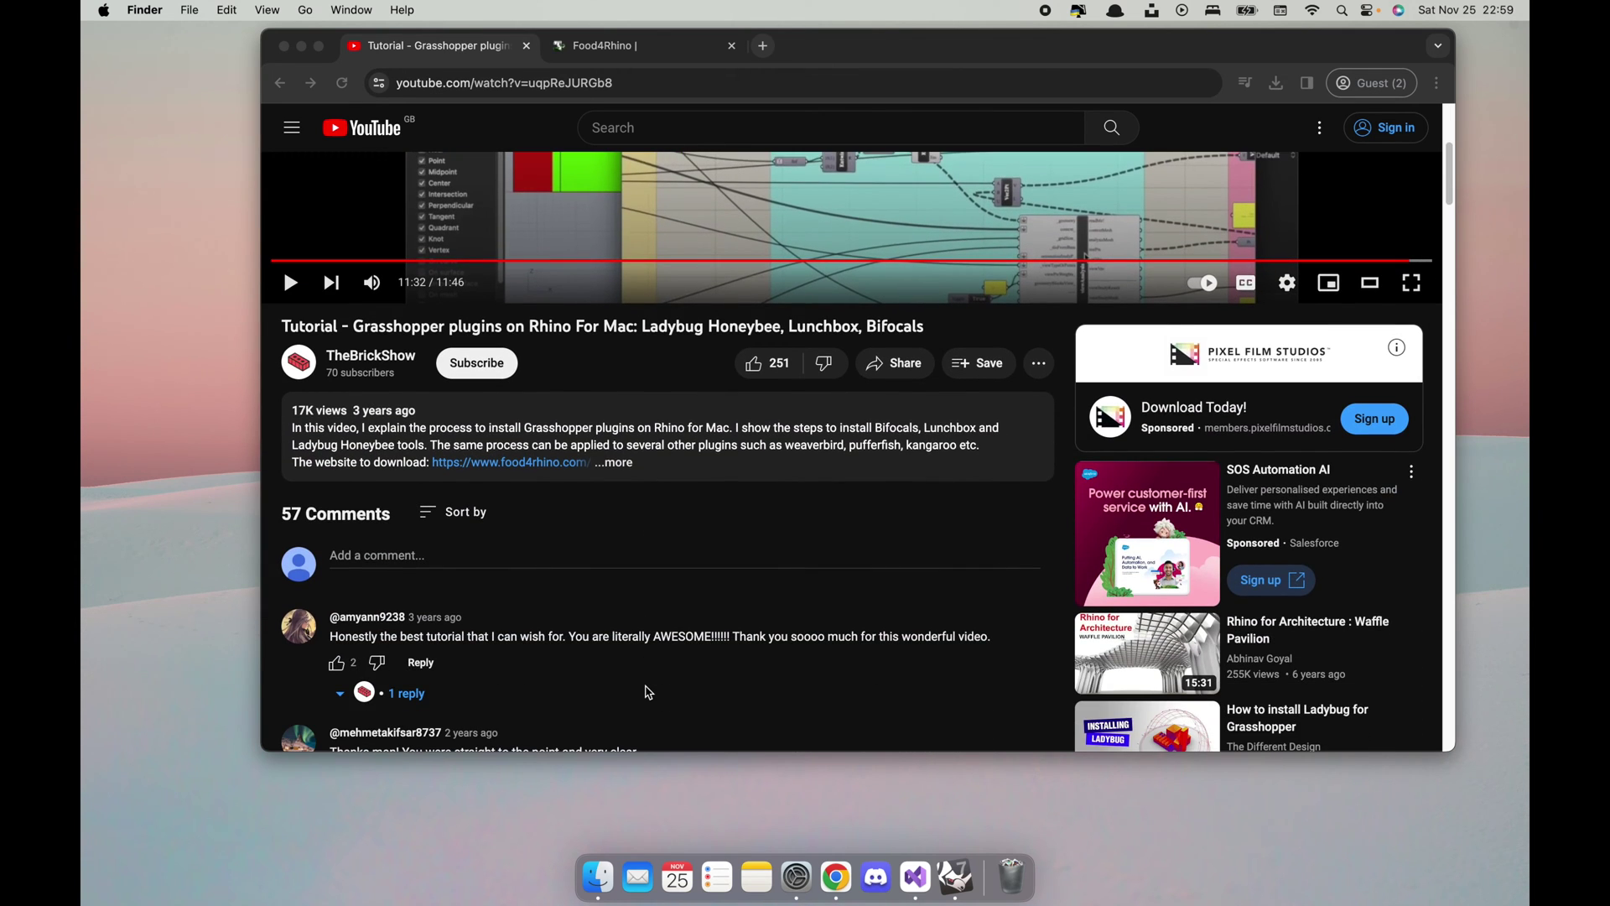
pyautogui.scroll(-4, 649, 693)
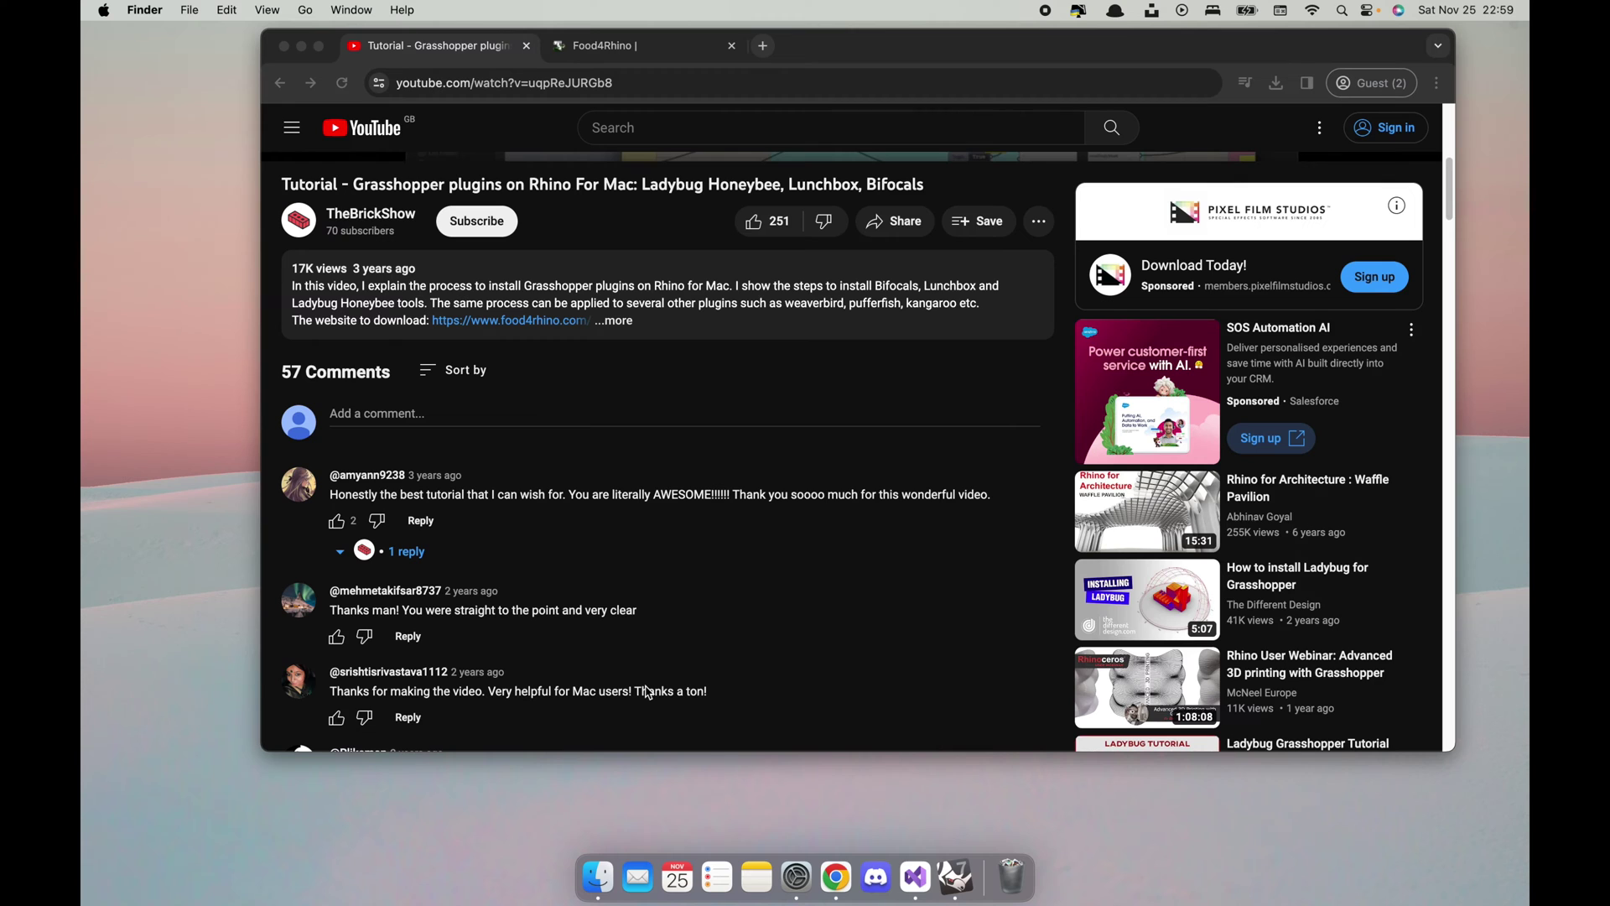
pyautogui.scroll(15, 649, 693)
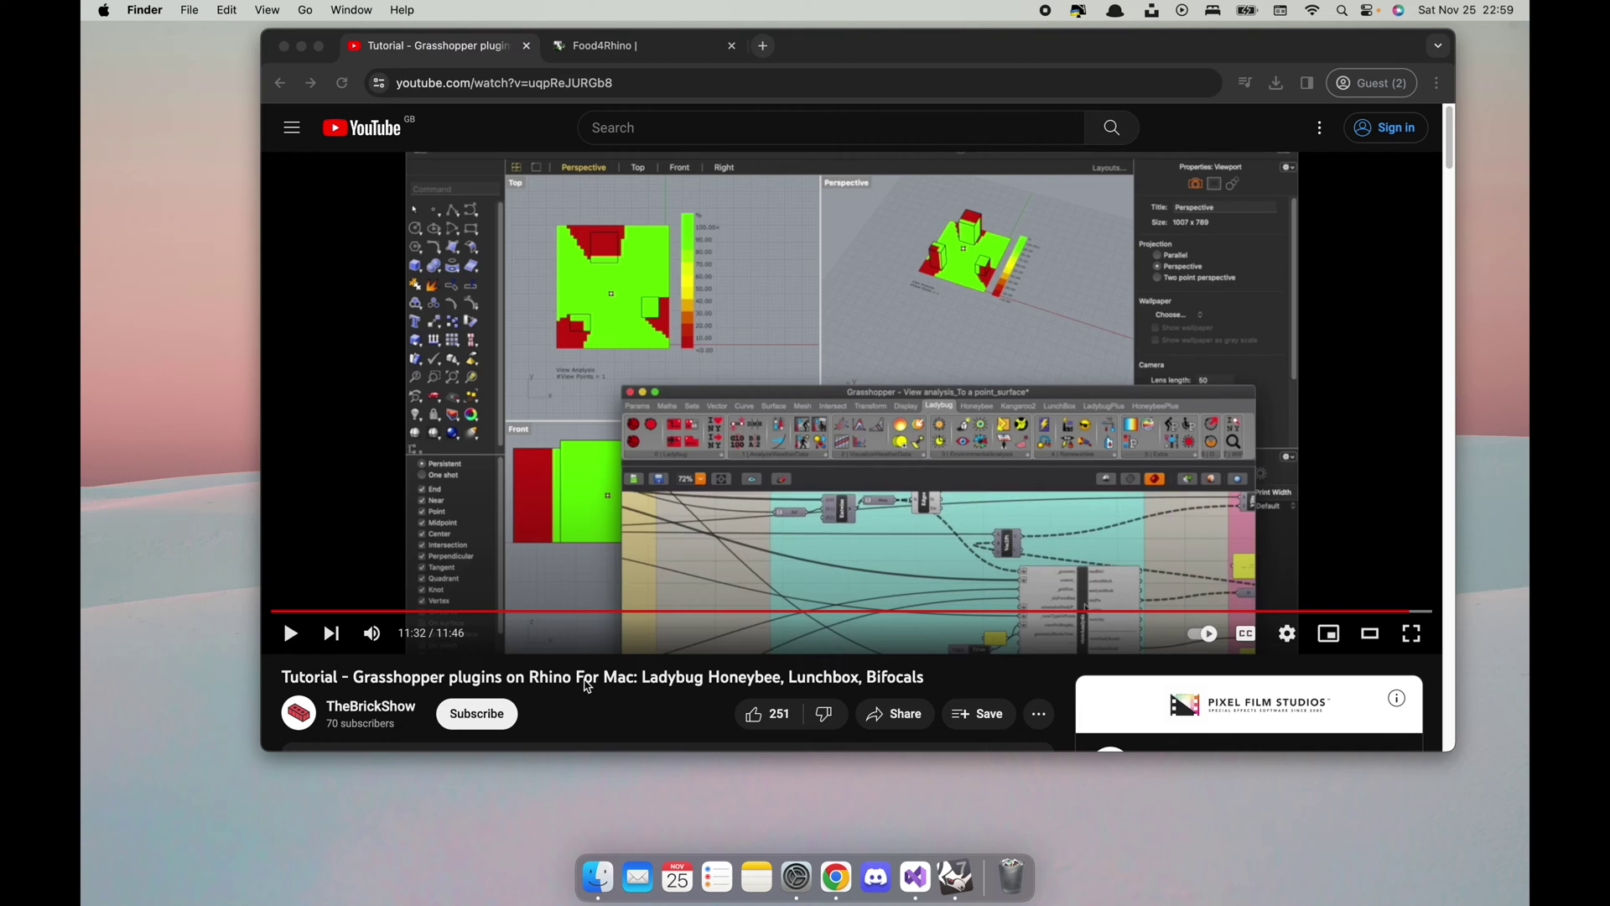
pyautogui.scroll(-2, 587, 683)
pyautogui.scroll(2, 587, 685)
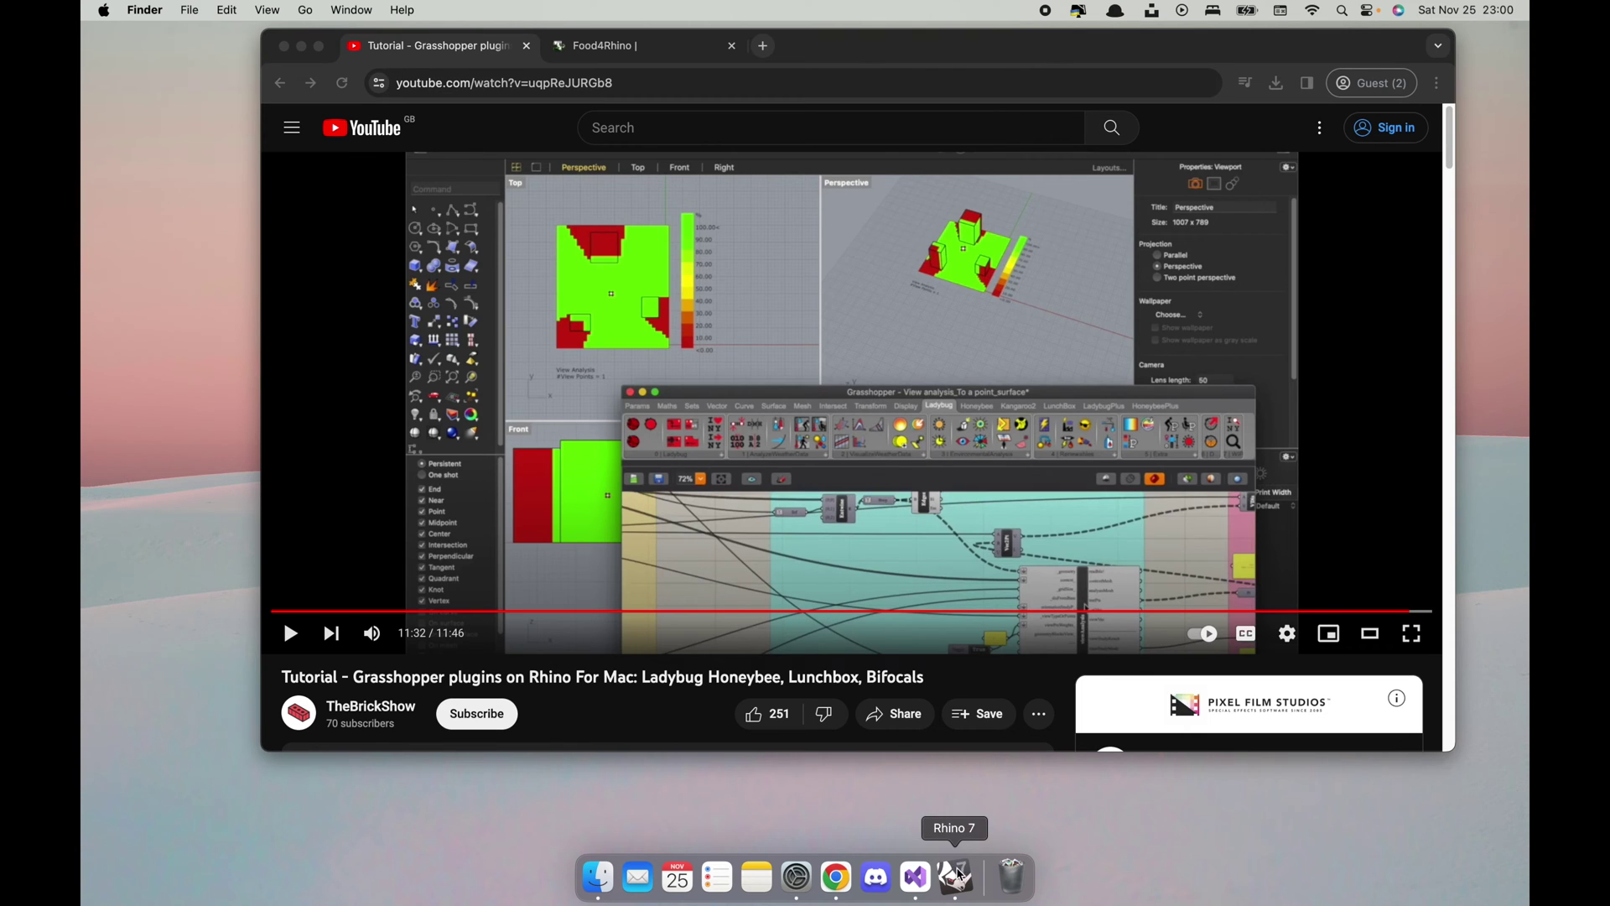
pyautogui.click(957, 876)
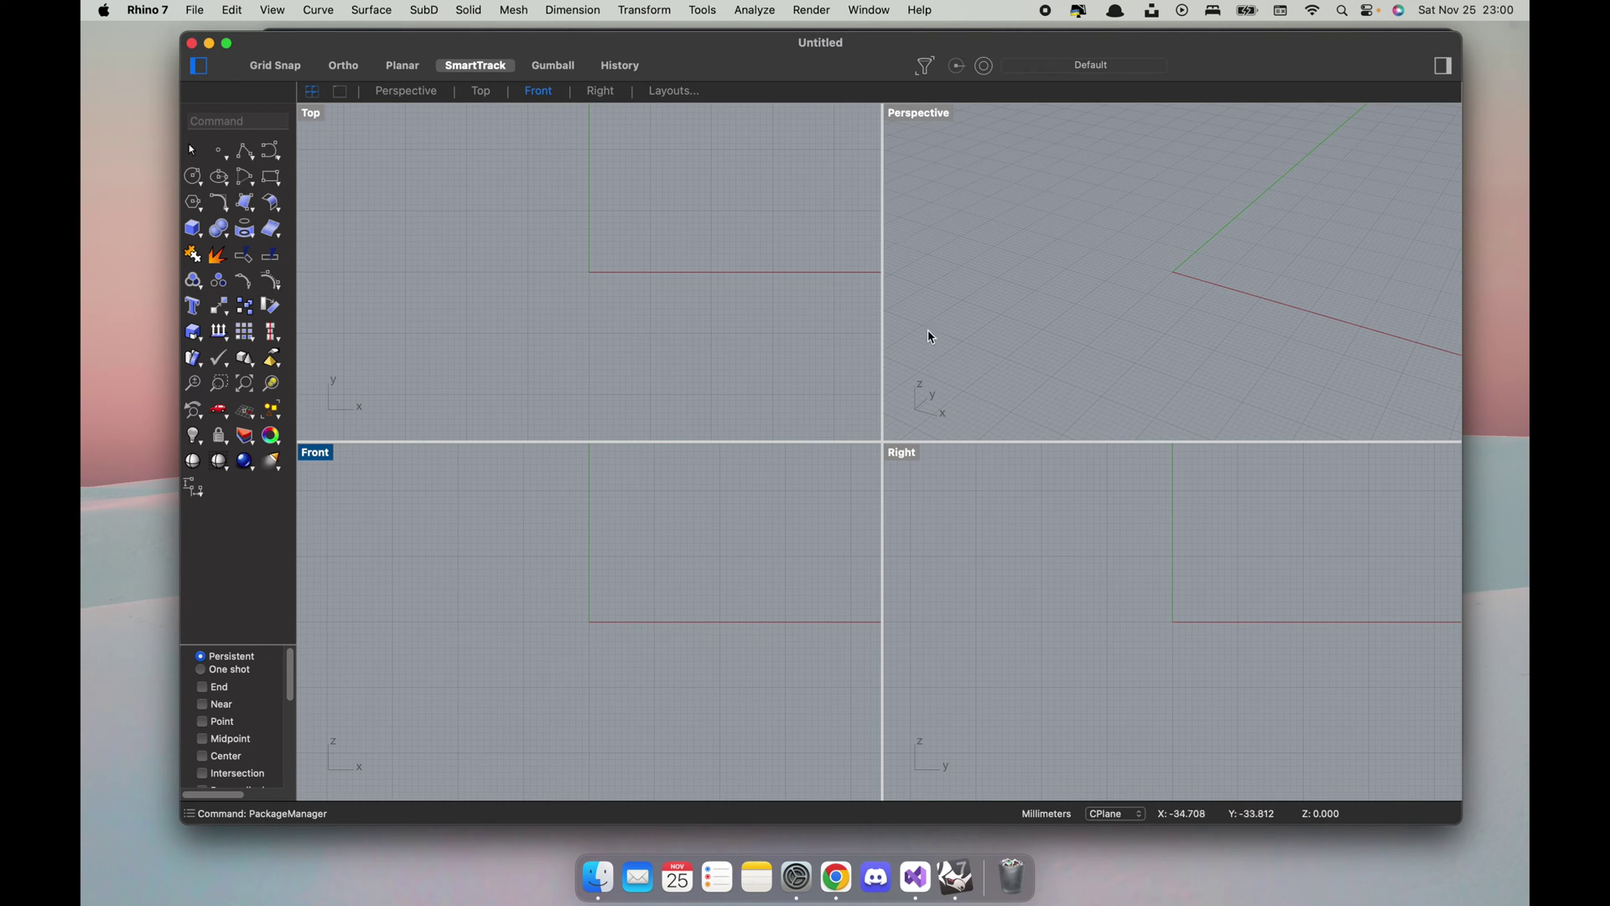
pyautogui.click(819, 360)
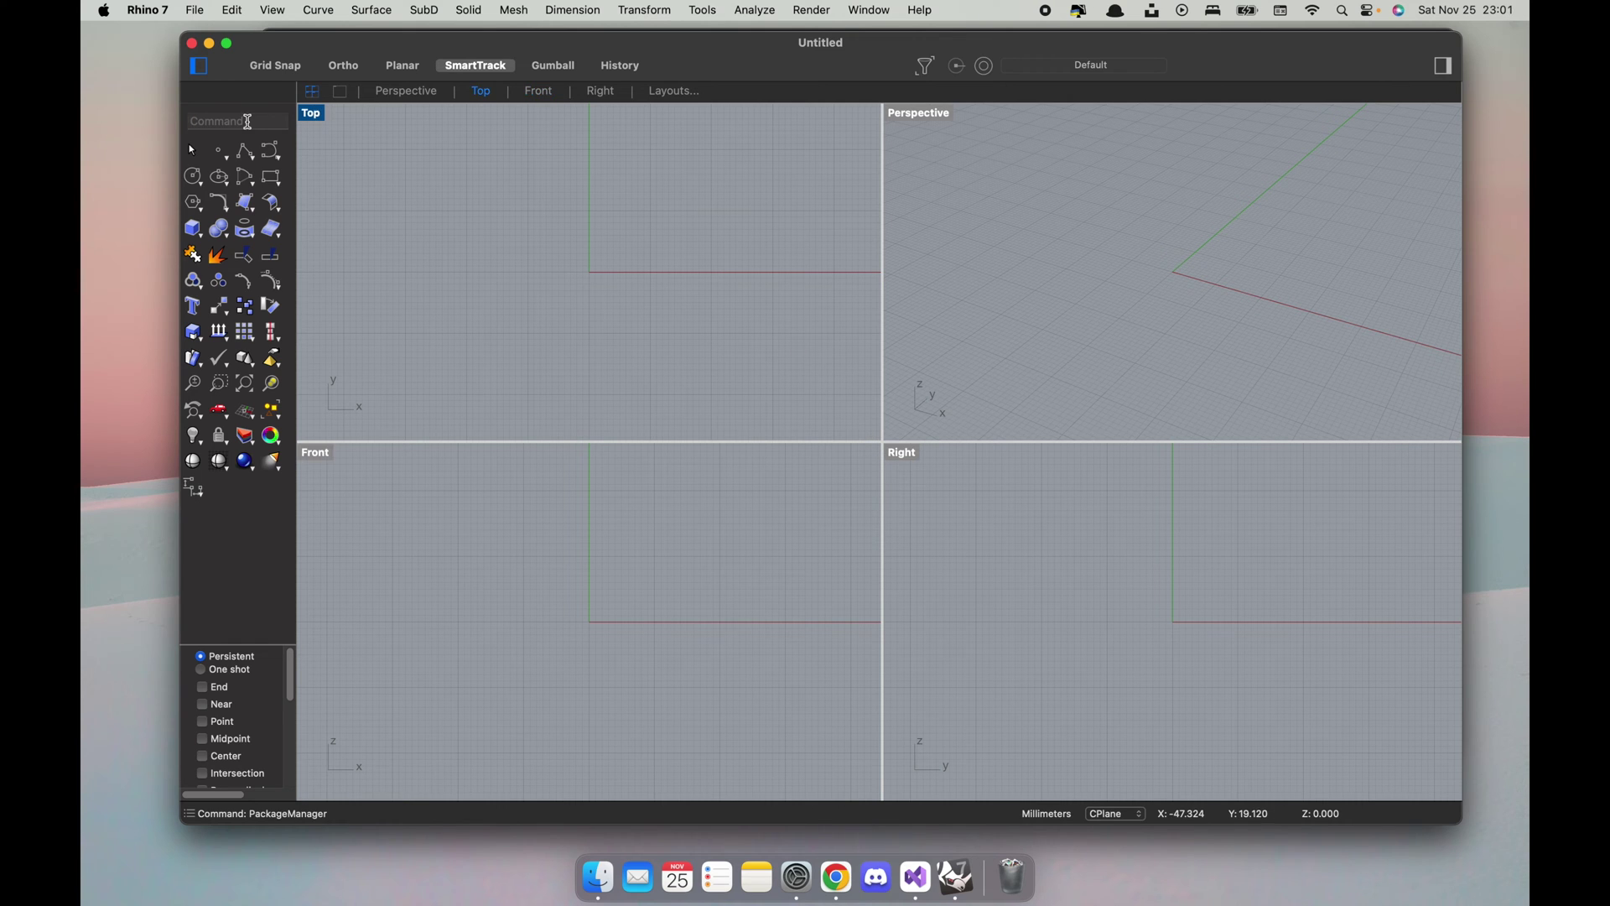
pyautogui.click(248, 123)
pyautogui.write('Grasshopper')
pyautogui.press('Return')
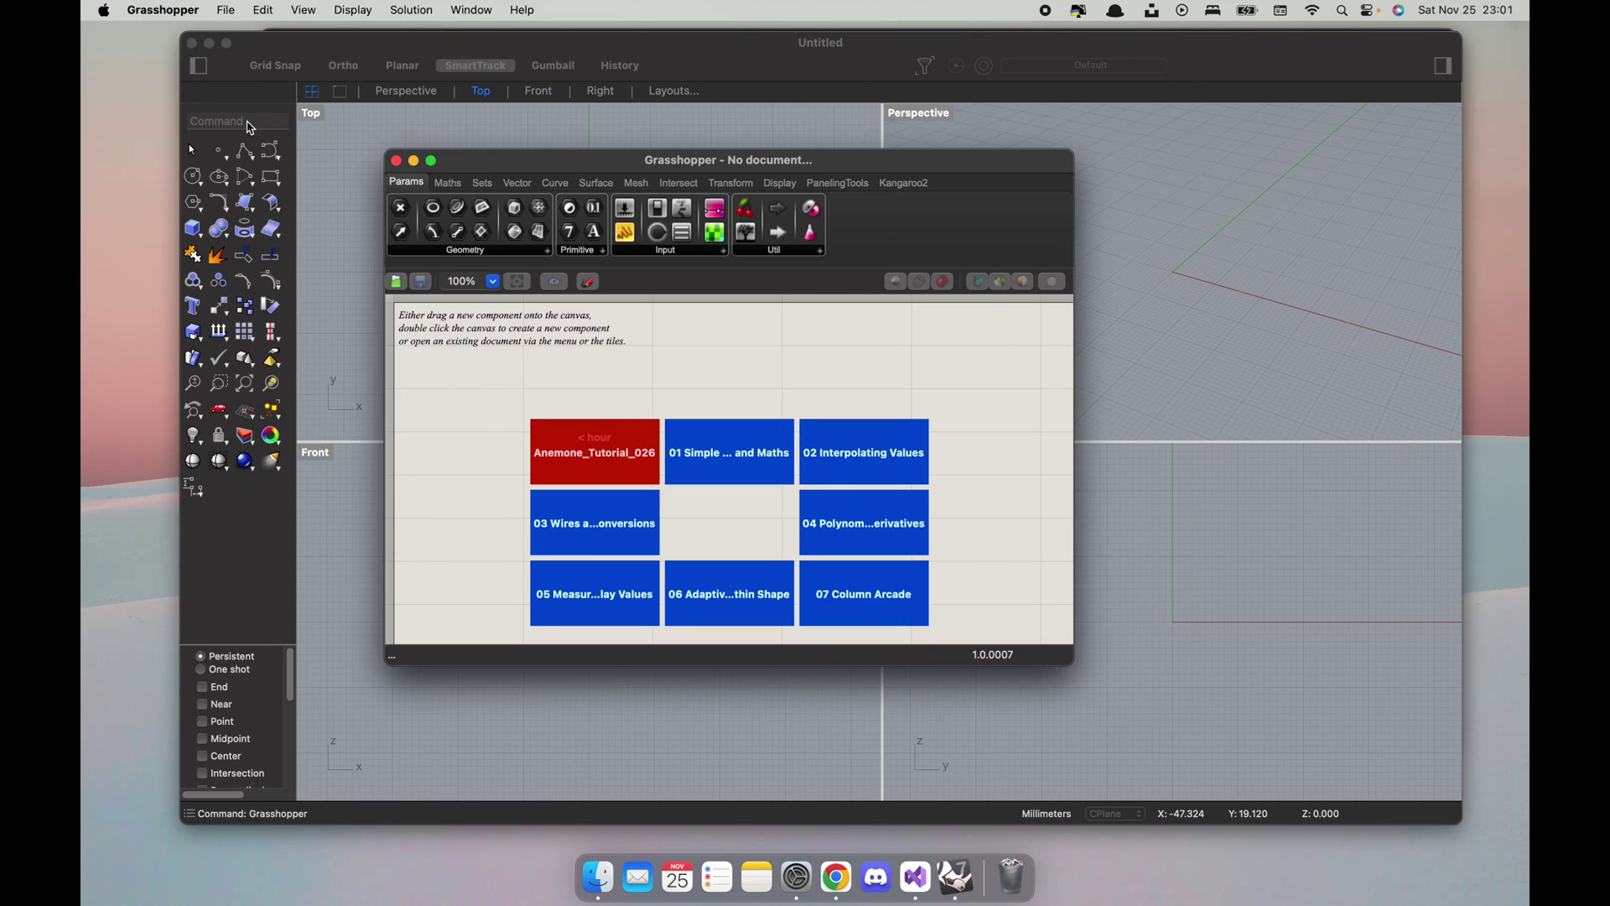
# Step: Browse the Kangaroo2, PanelingTools and Params tabs, then minimize Grasshopper
pyautogui.moveTo(607, 164); pyautogui.dragTo(721, 199)
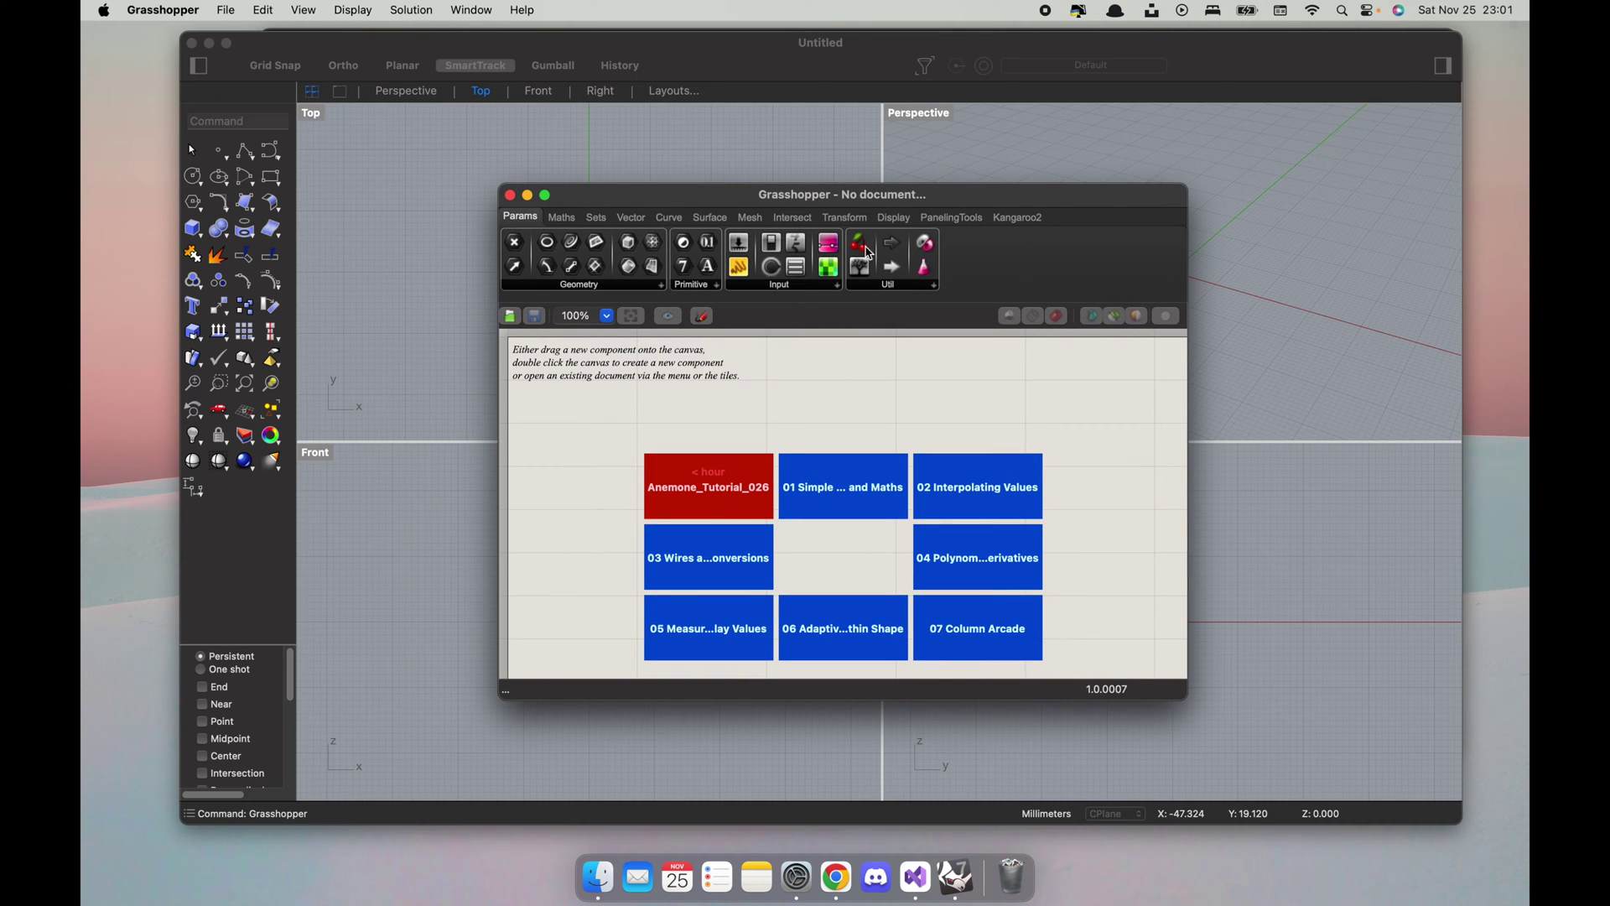
pyautogui.click(1018, 218)
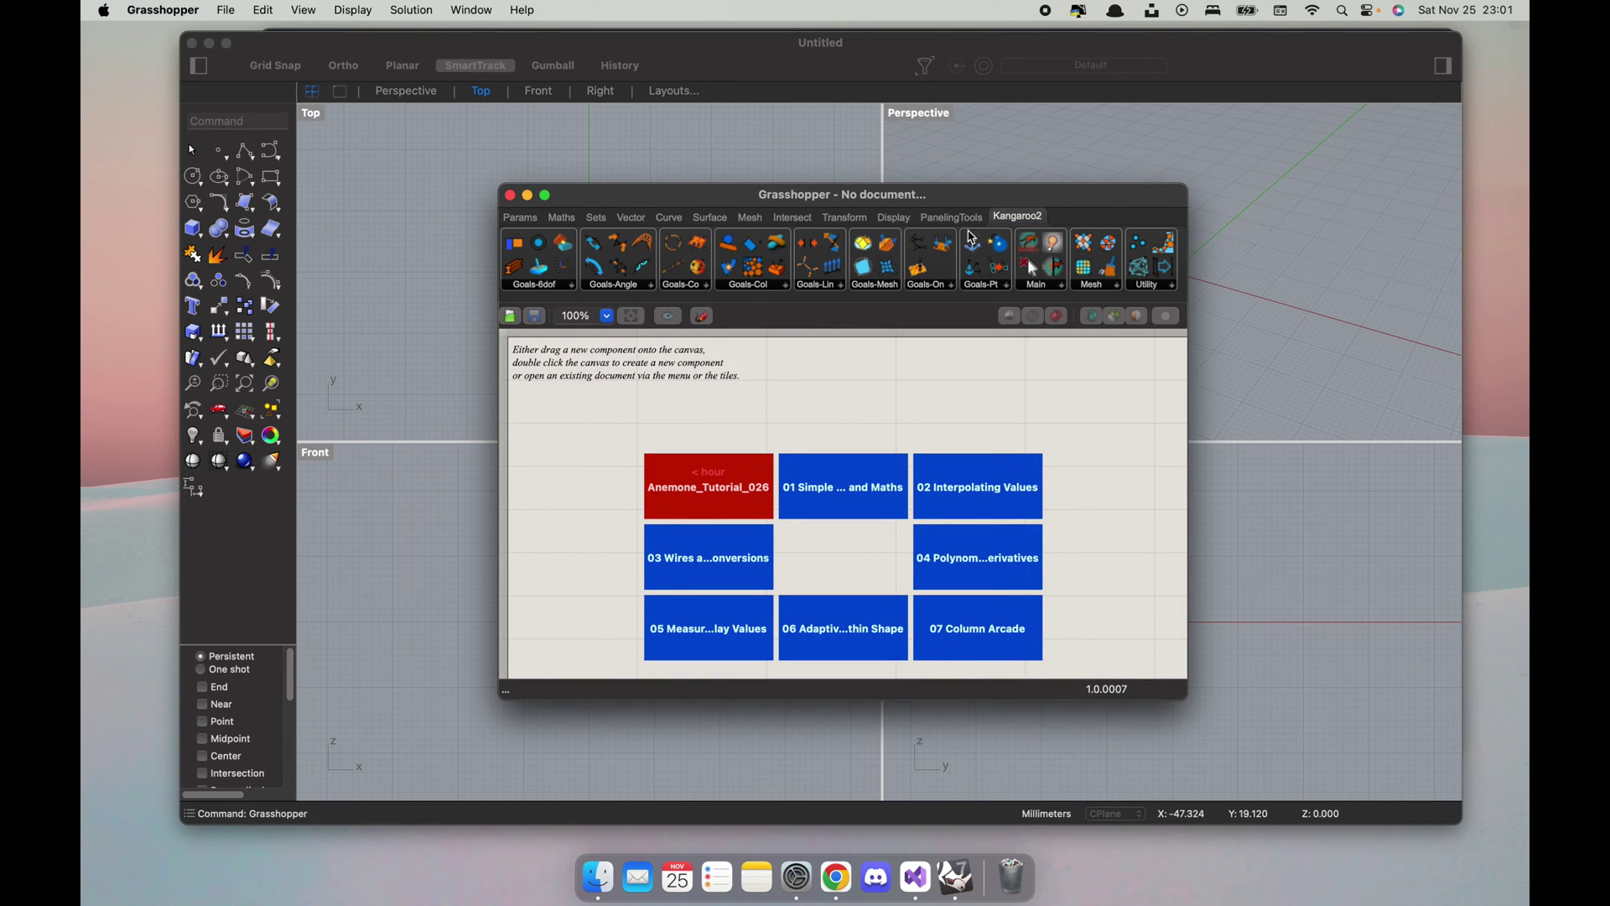
pyautogui.click(952, 217)
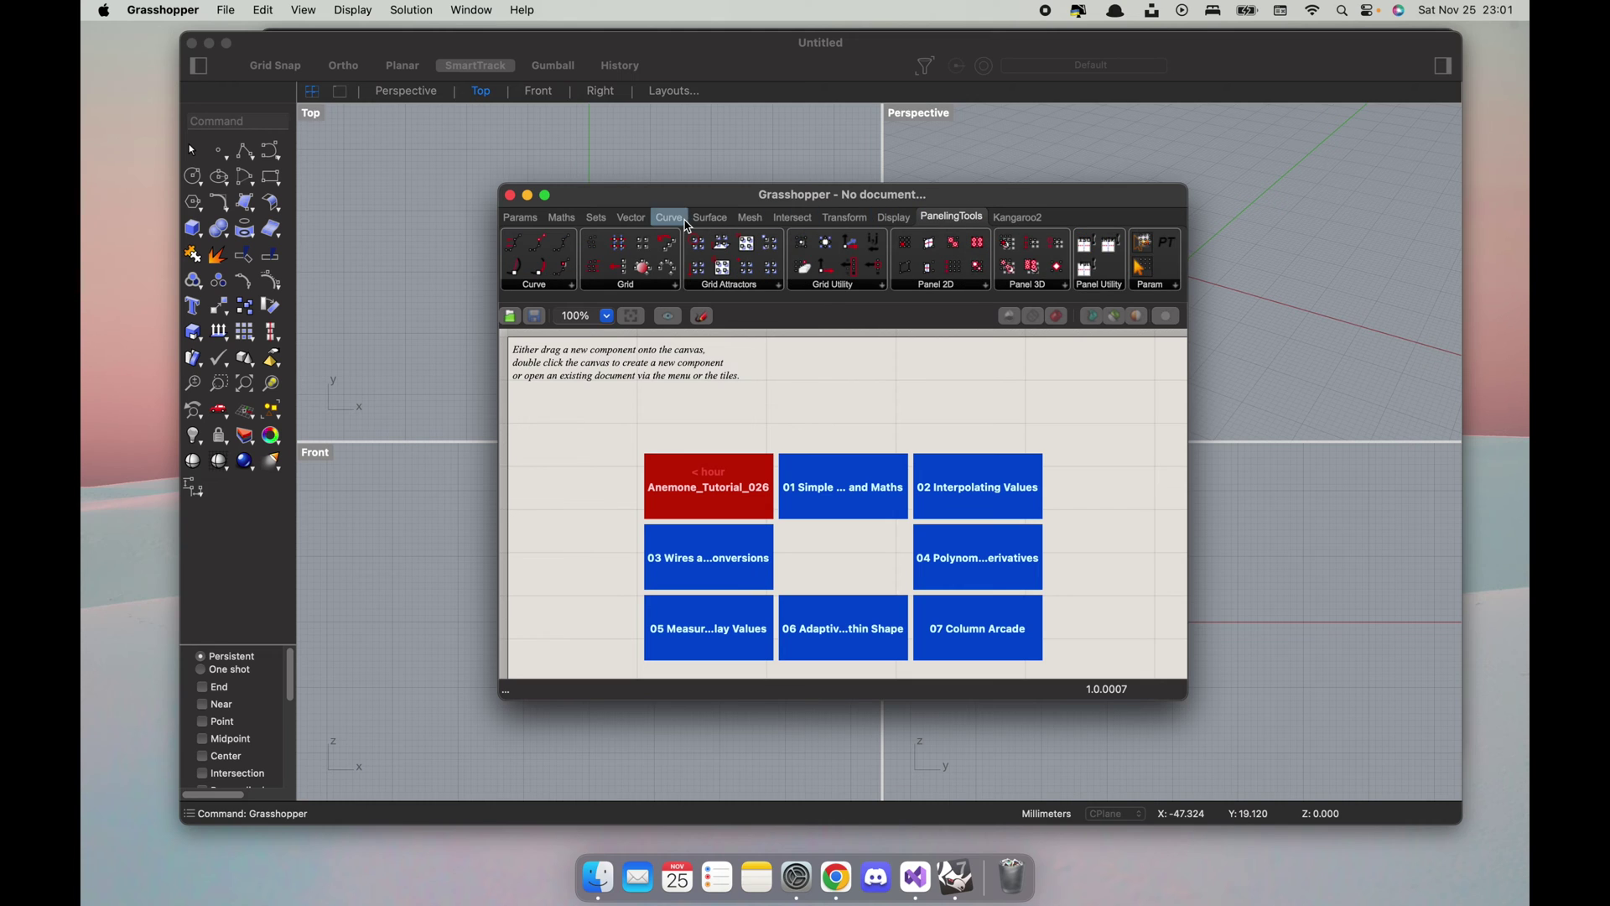
pyautogui.click(520, 218)
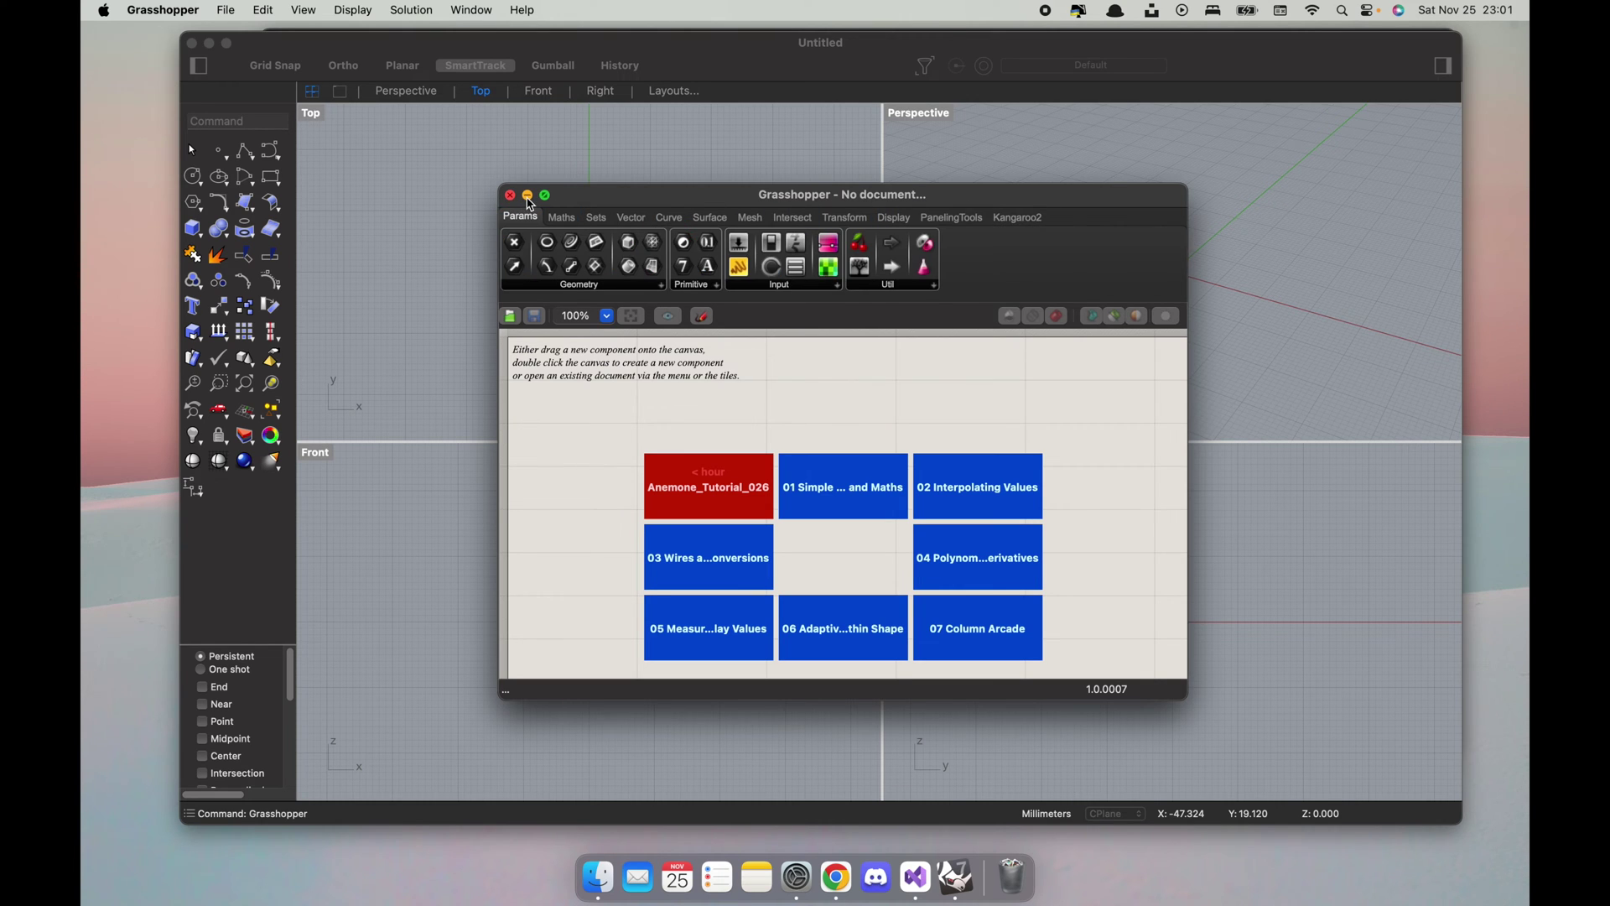
pyautogui.click(529, 196)
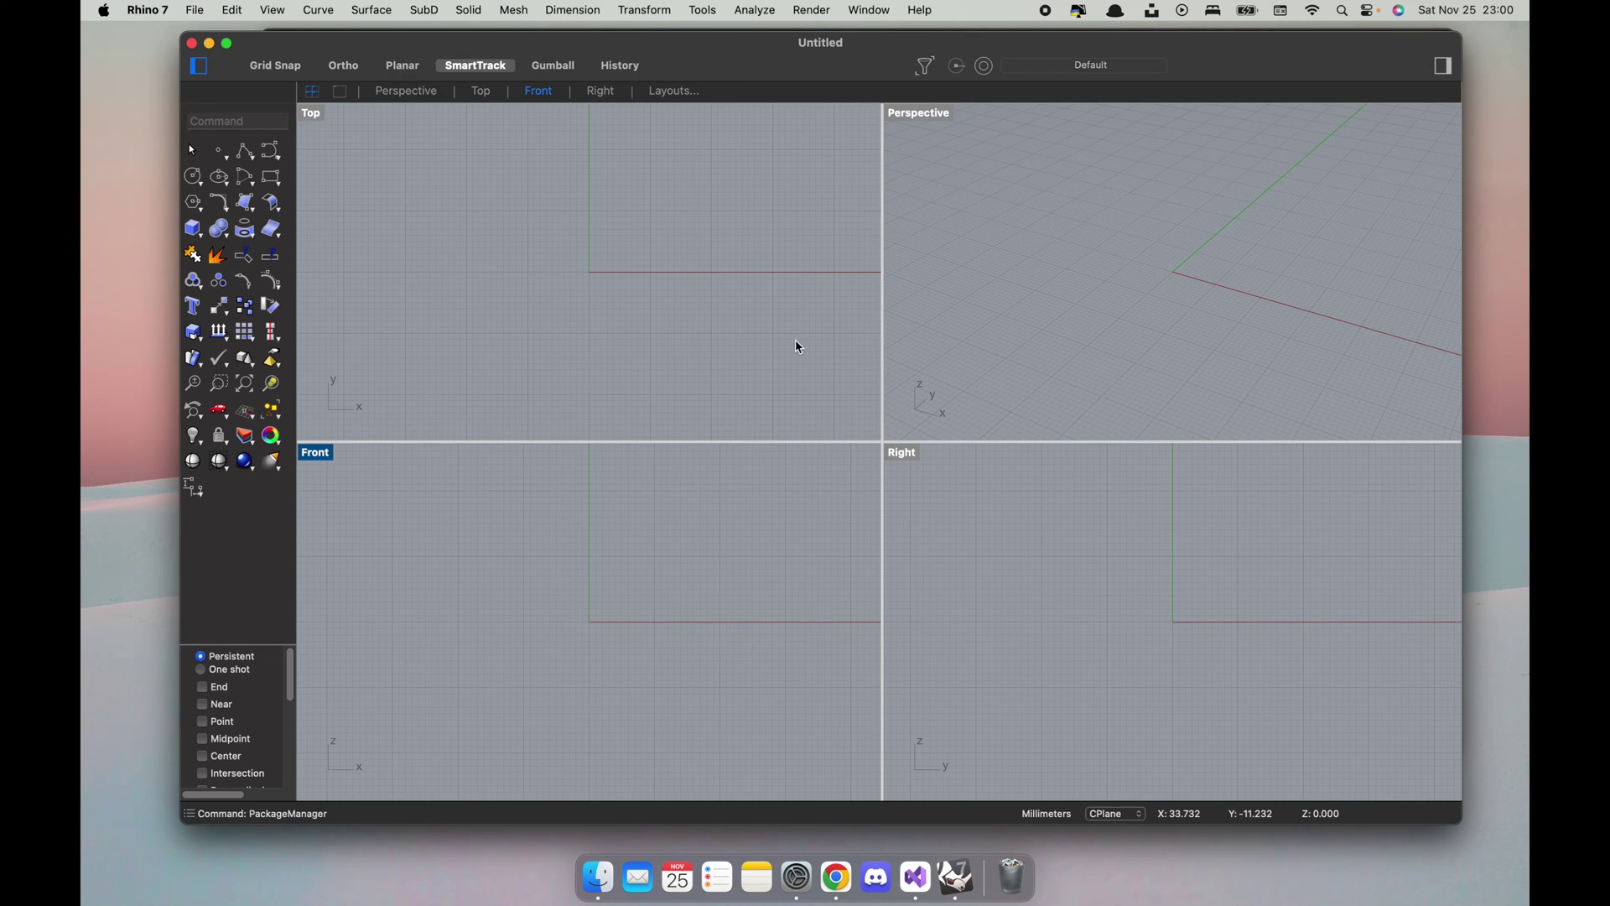
# Step: Run PackageManager, search 'we' and install Weaverbird 0.9.0+1-yak-and-mac
pyautogui.write('pack')
pyautogui.press('Return')
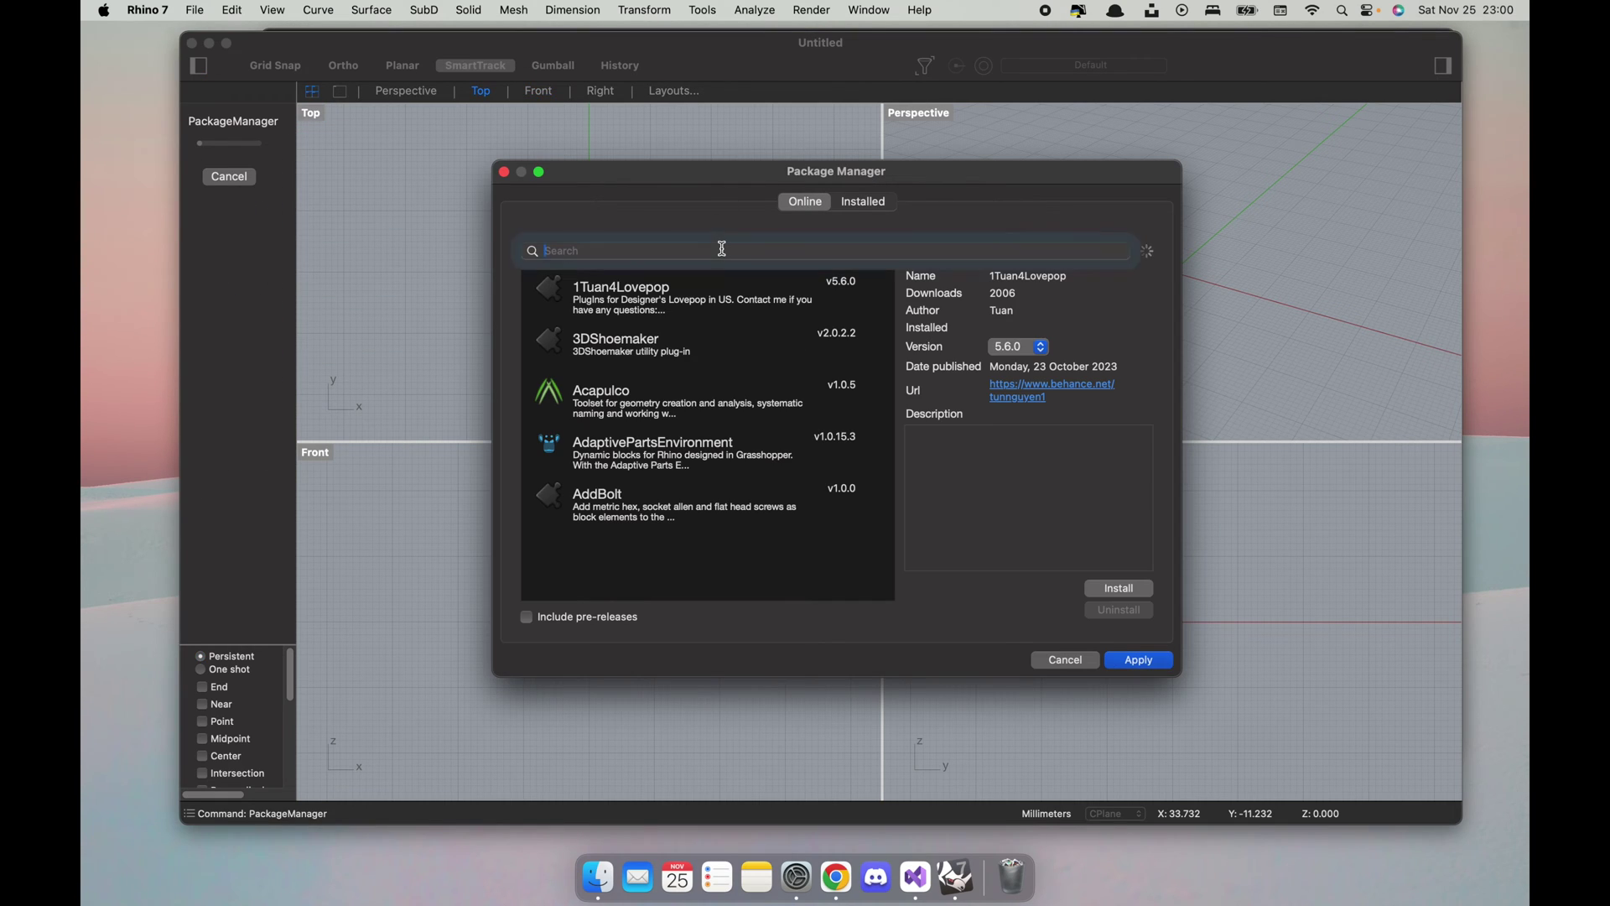
pyautogui.click(723, 250)
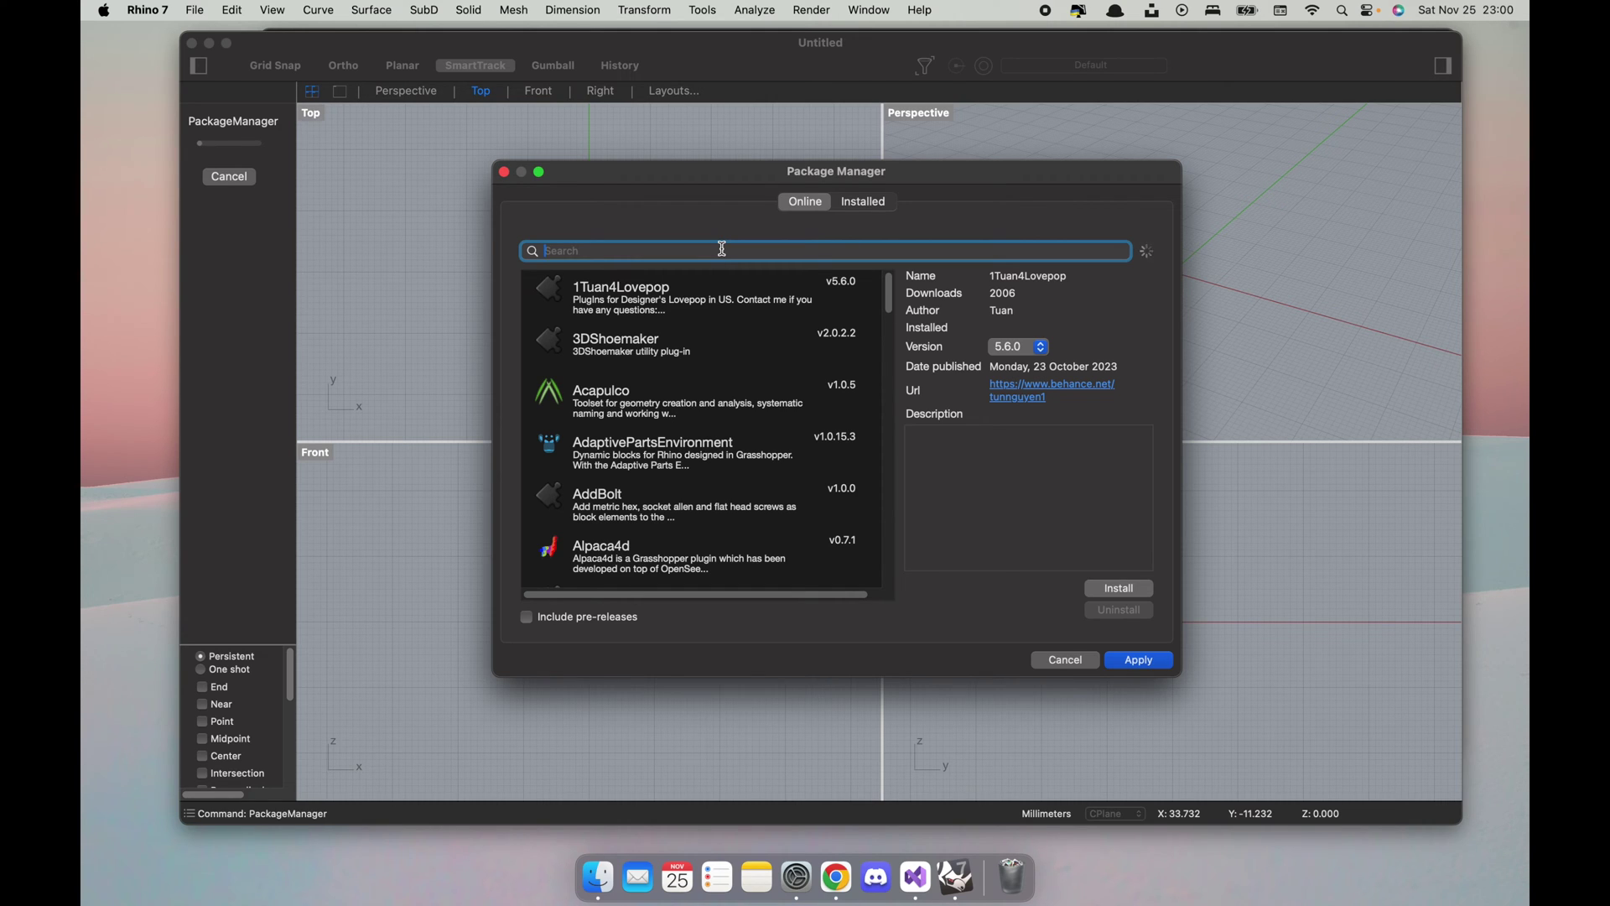
pyautogui.write('weaver')
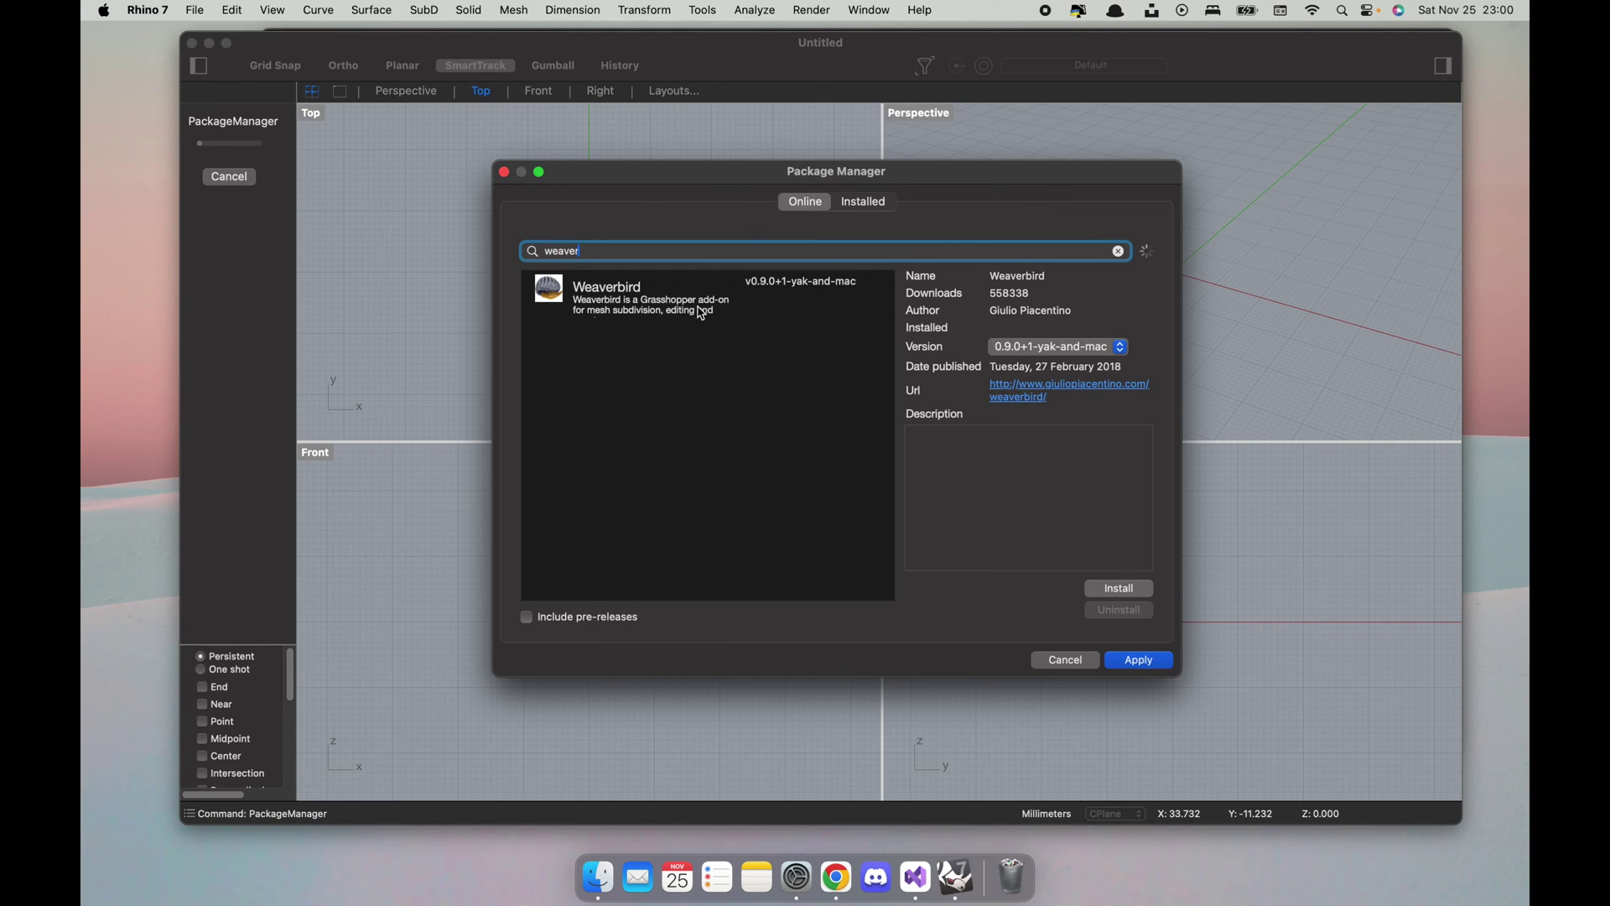
pyautogui.click(681, 312)
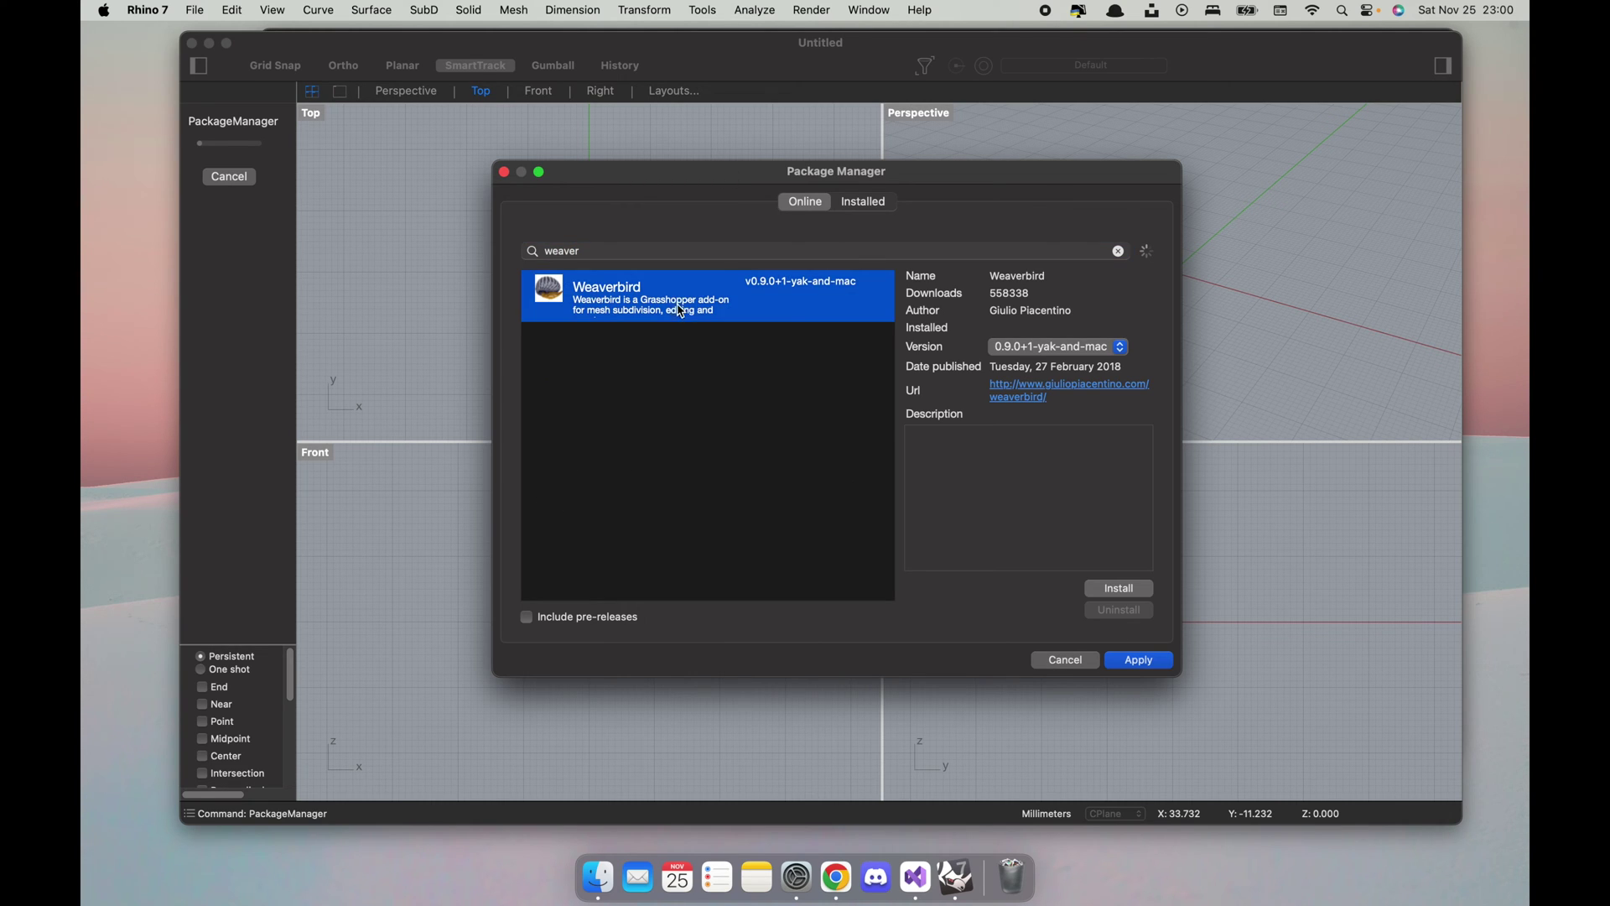
pyautogui.click(1121, 590)
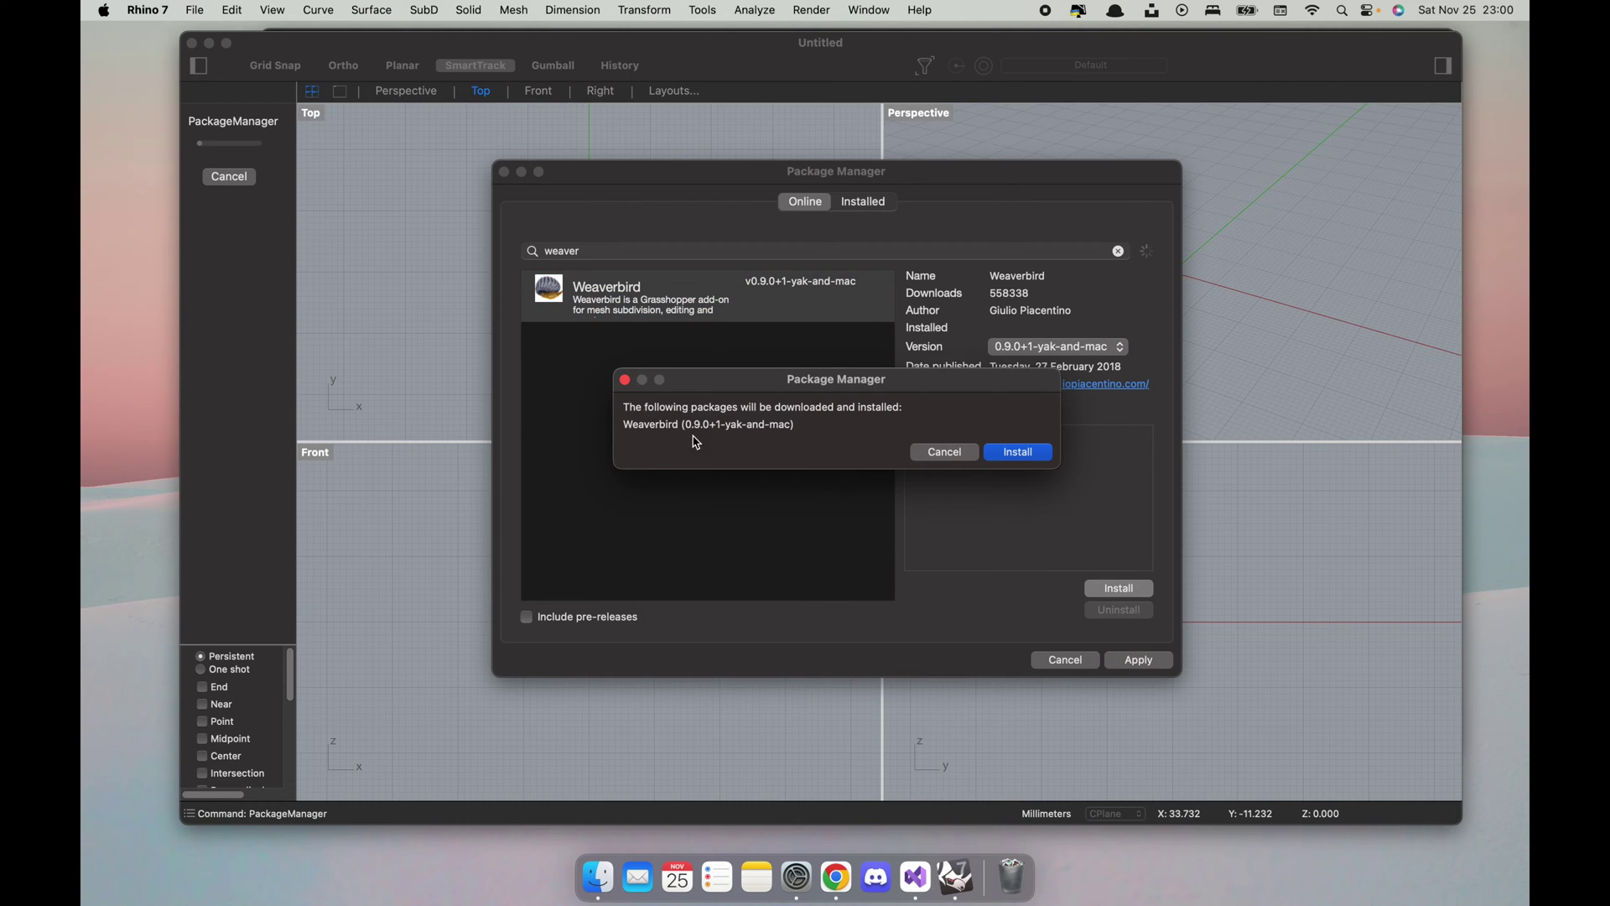
pyautogui.click(1020, 454)
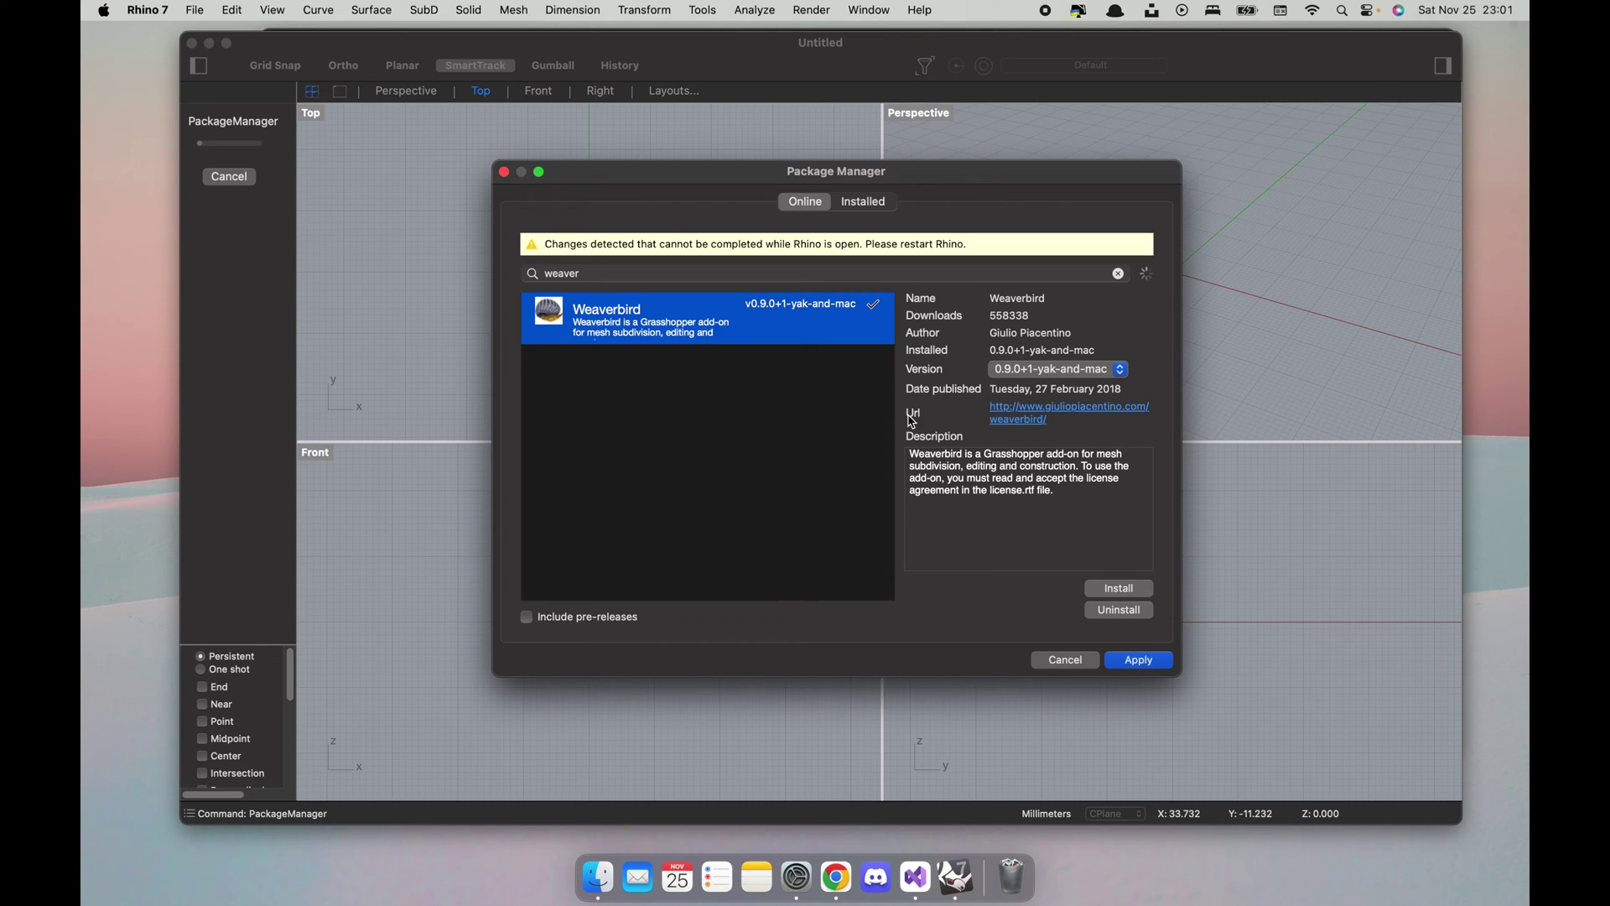
# Step: Search 'weaver' to confirm the installation, then close the Package Manager
pyautogui.click(1118, 273)
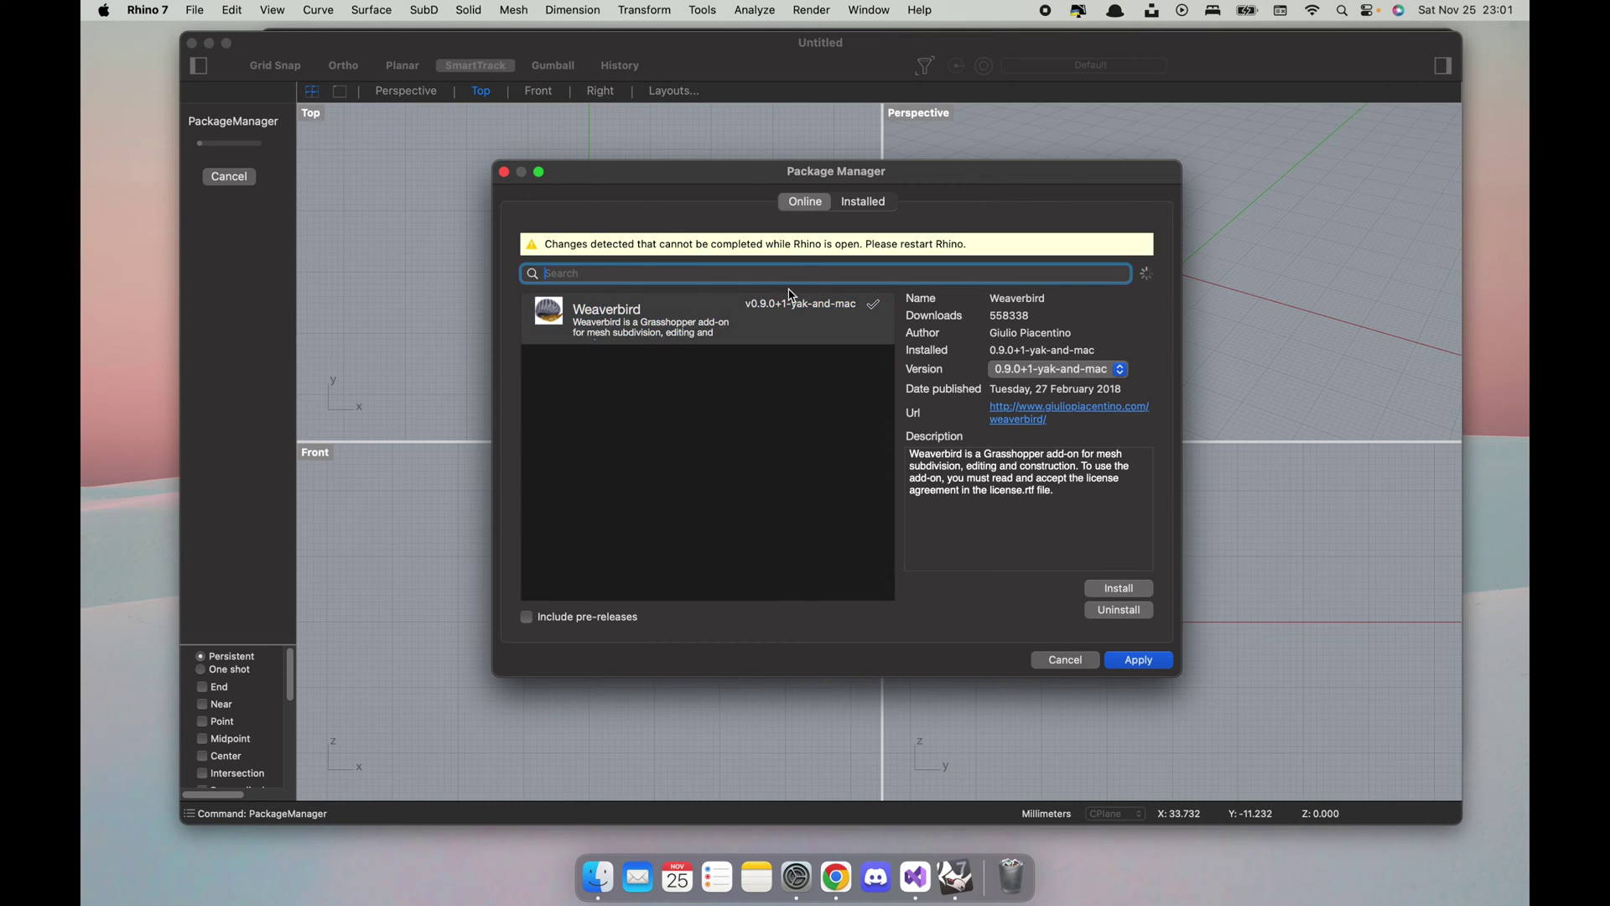
pyautogui.write('weaver')
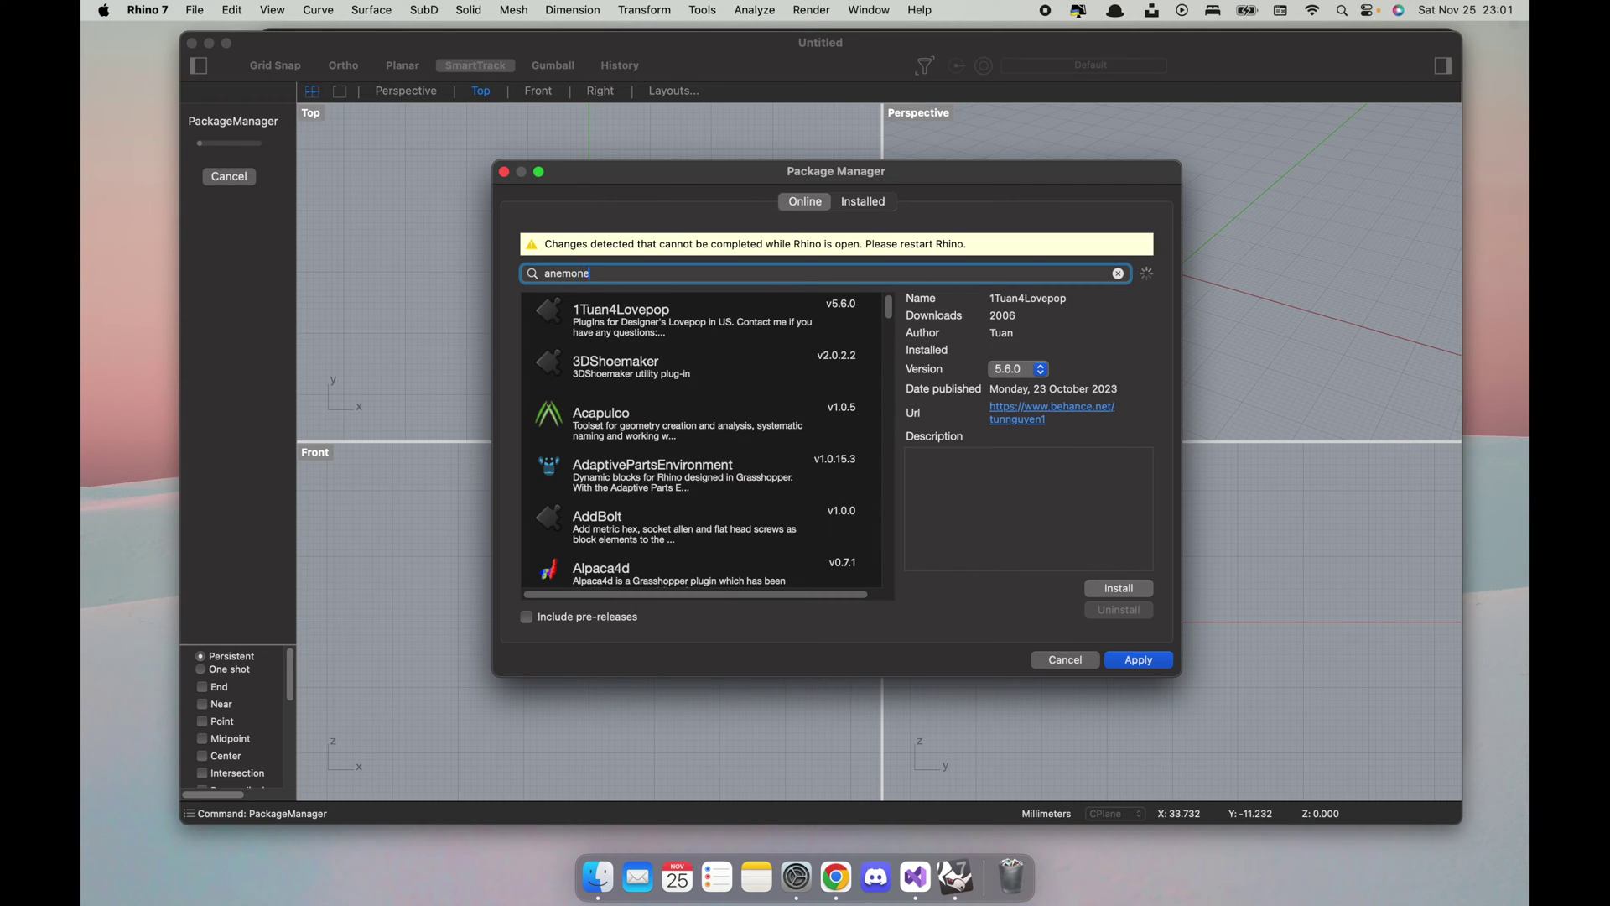
pyautogui.press('Escape')
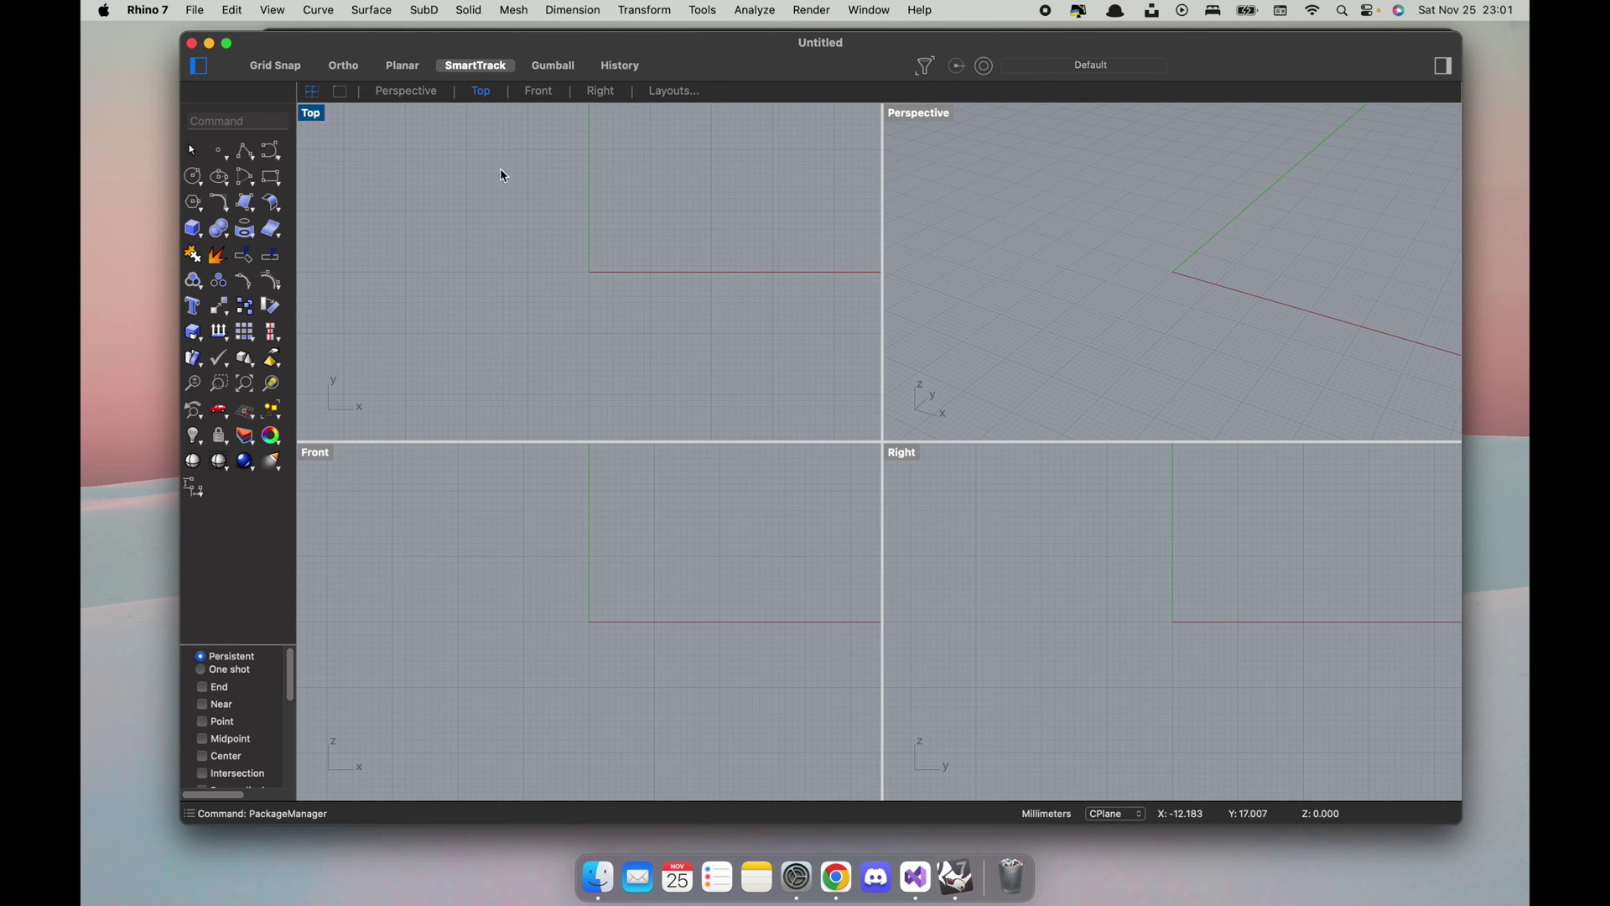
# Step: Relaunch Grasshopper, then search food4Rhino for 'anemone' in Chrome
pyautogui.write('Grasshopper')
pyautogui.press('Return')
pyautogui.click(836, 876)
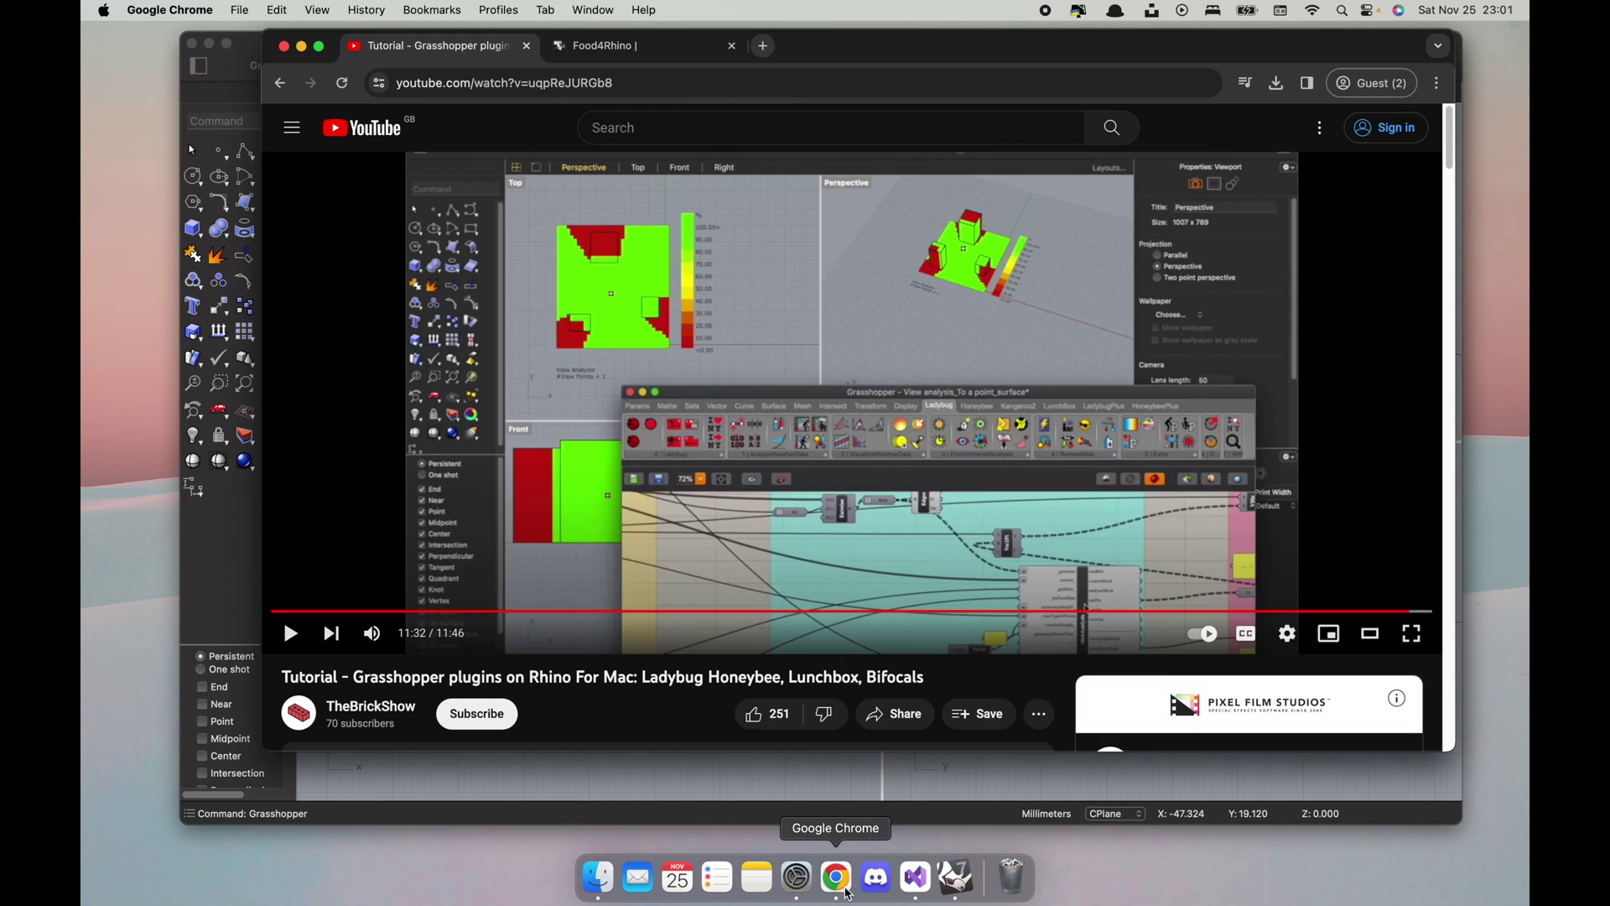
pyautogui.click(637, 47)
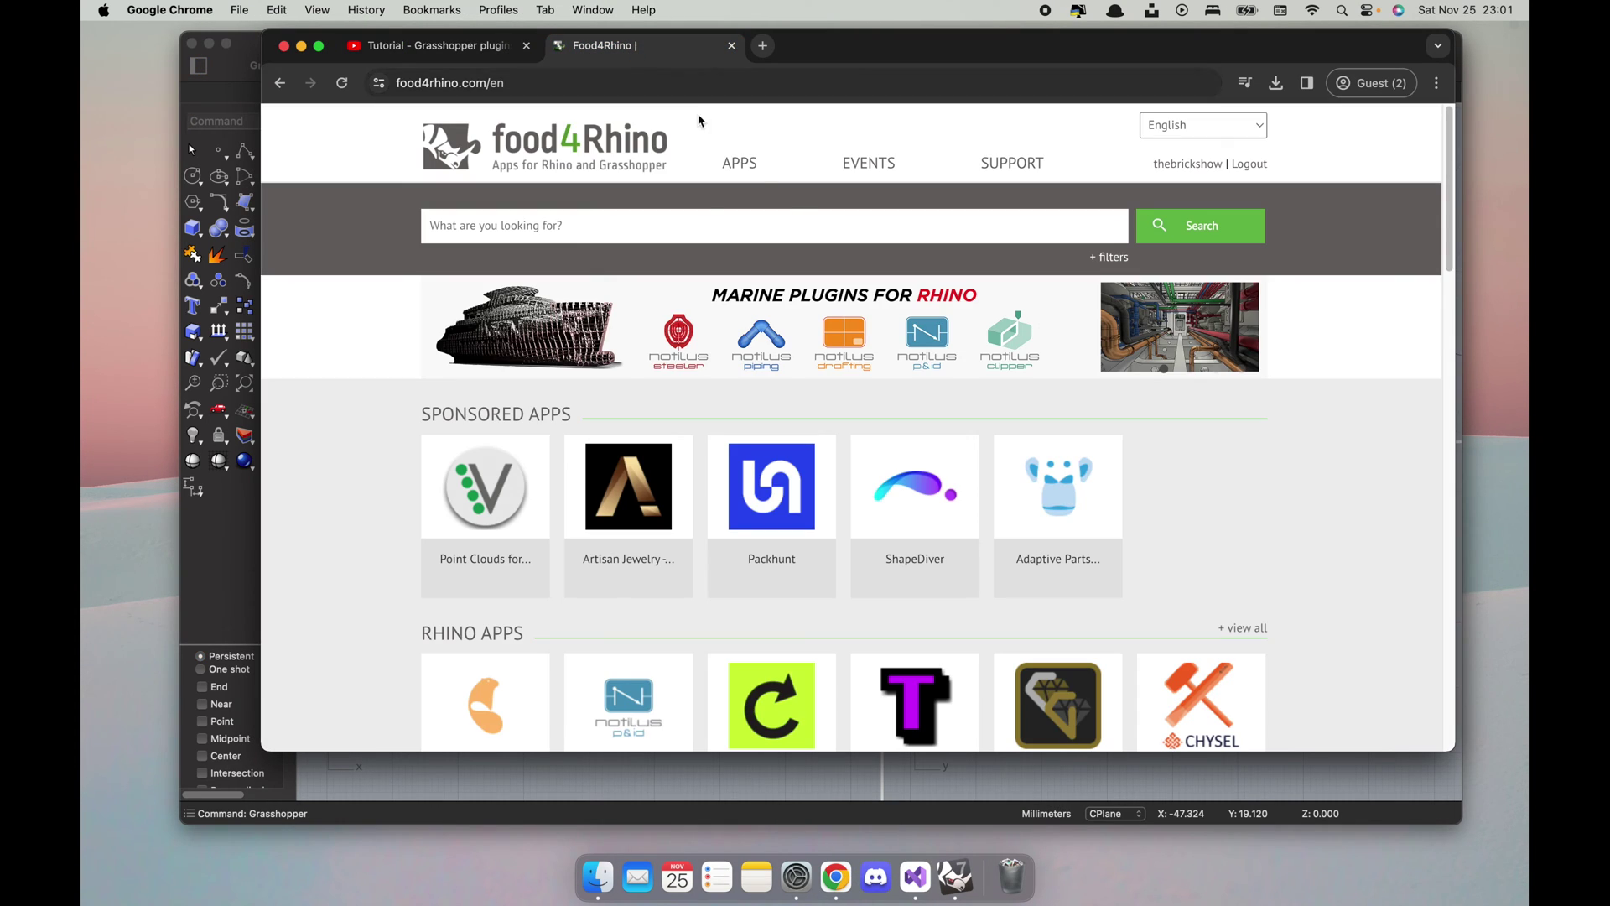
pyautogui.click(707, 231)
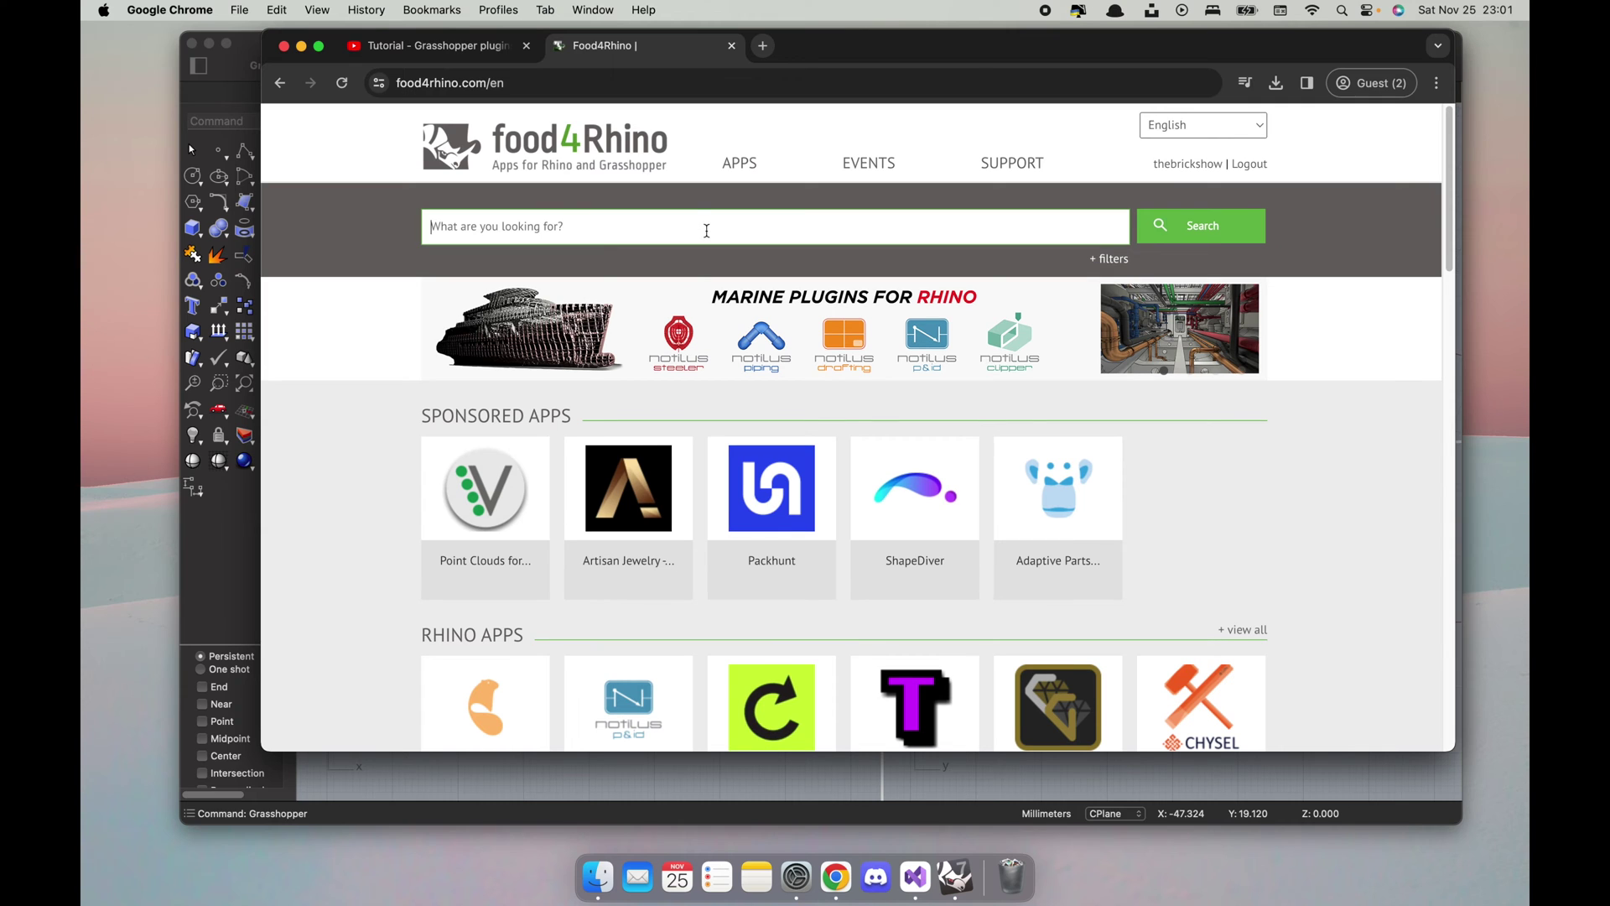
pyautogui.write('anemone')
pyautogui.press('Return')
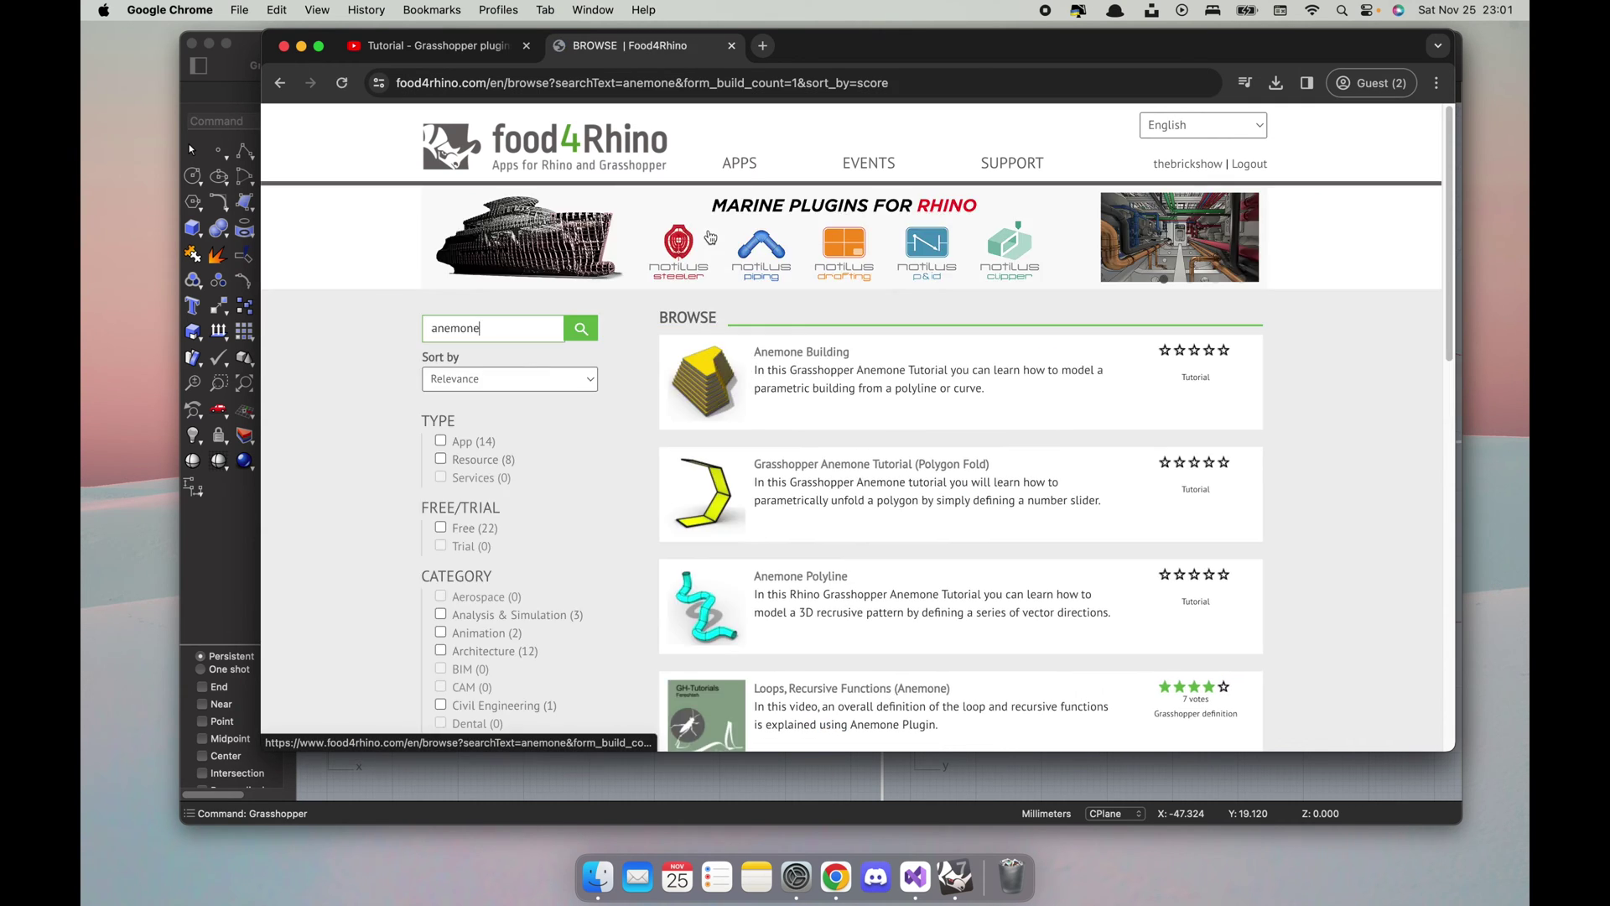
# Step: Open the Anemone plugin page, scroll through it, and show the Downloads folder
pyautogui.scroll(-6, 843, 441)
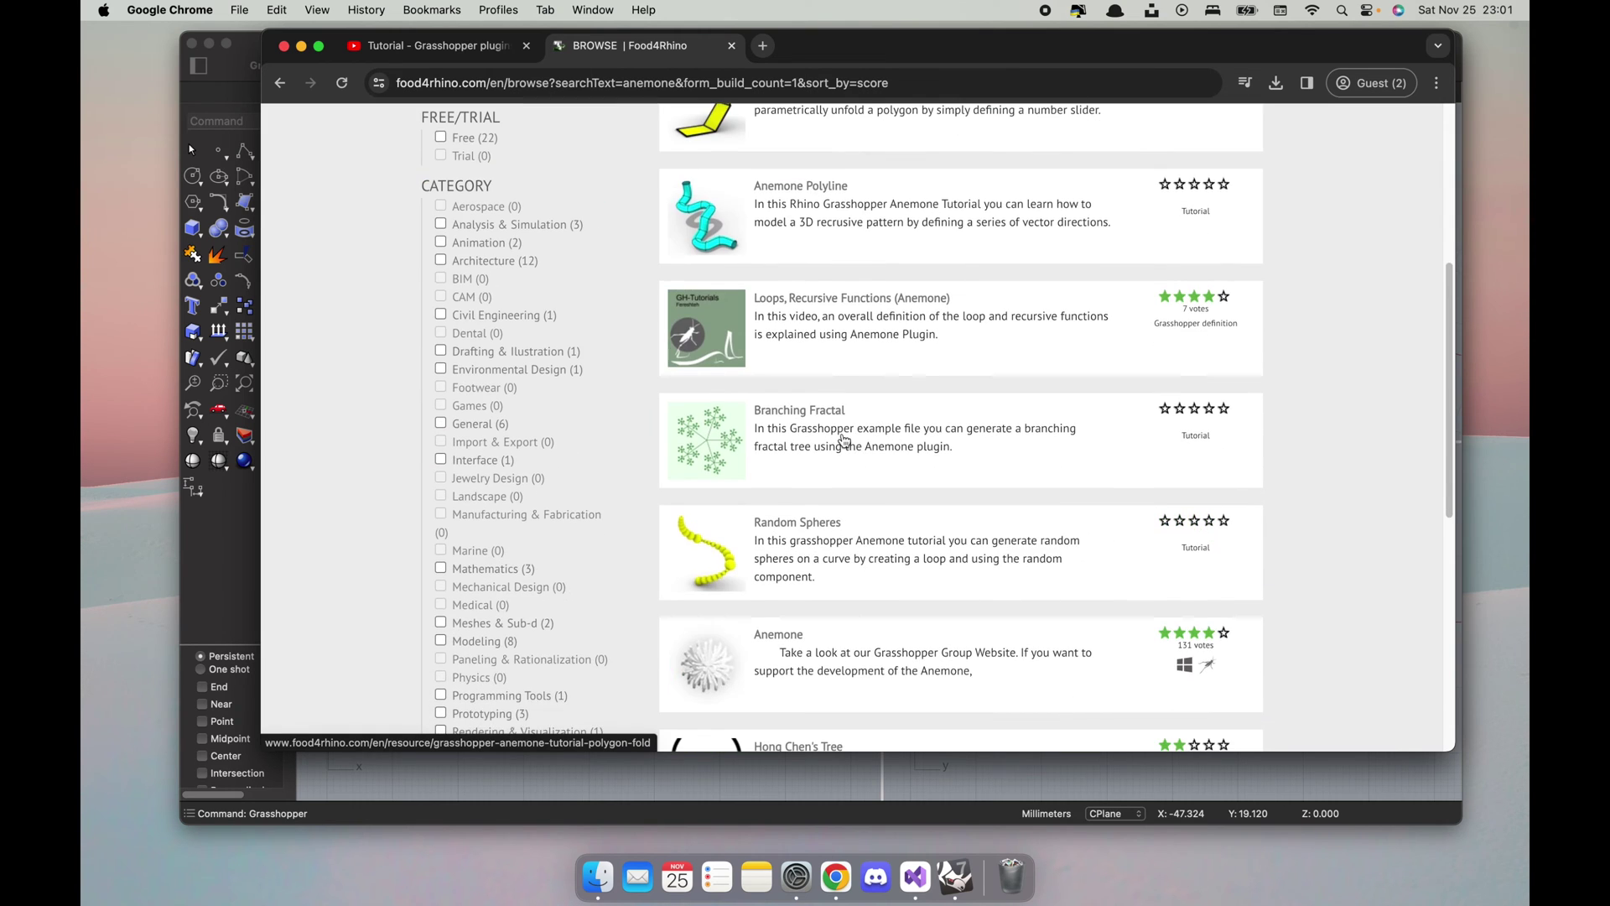
pyautogui.click(768, 527)
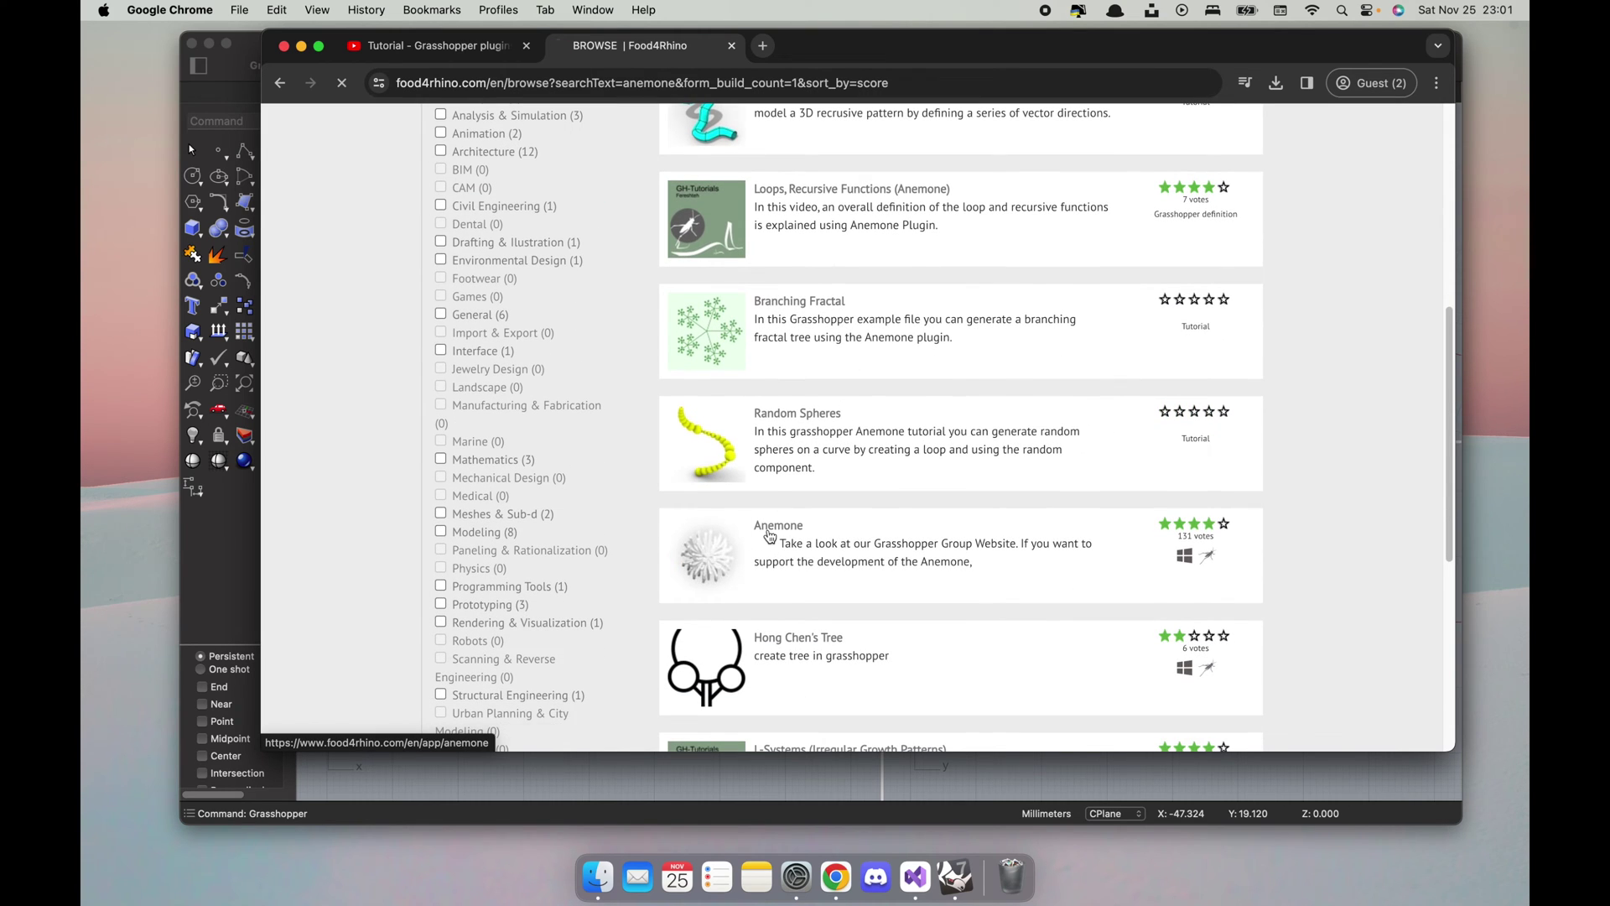
pyautogui.scroll(-2, 1046, 510)
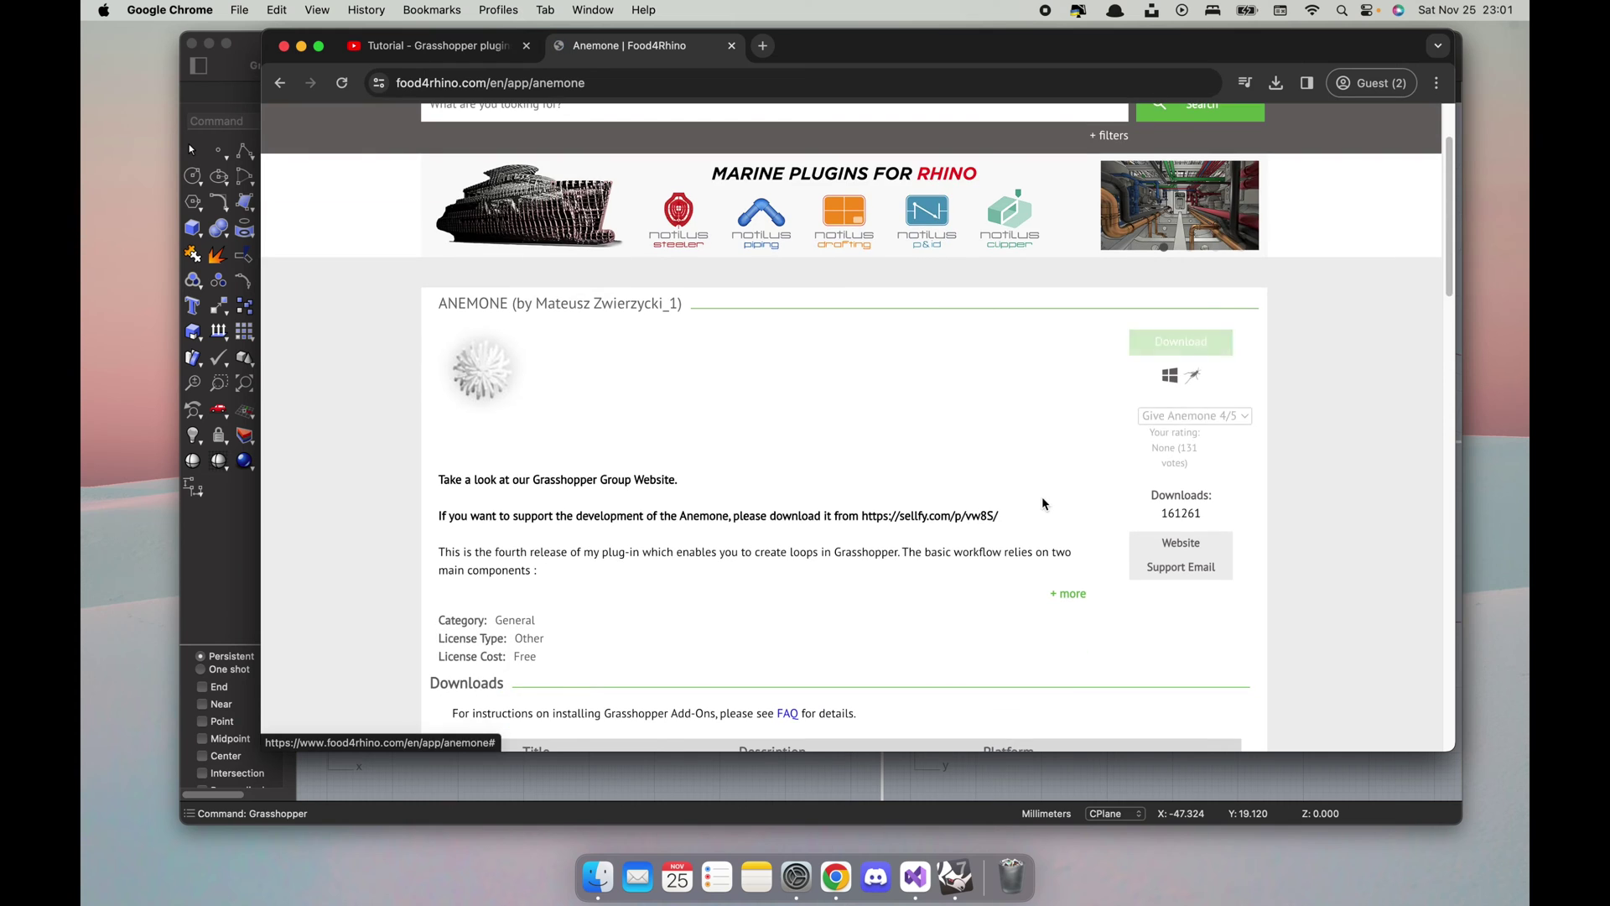
pyautogui.scroll(-2, 1186, 432)
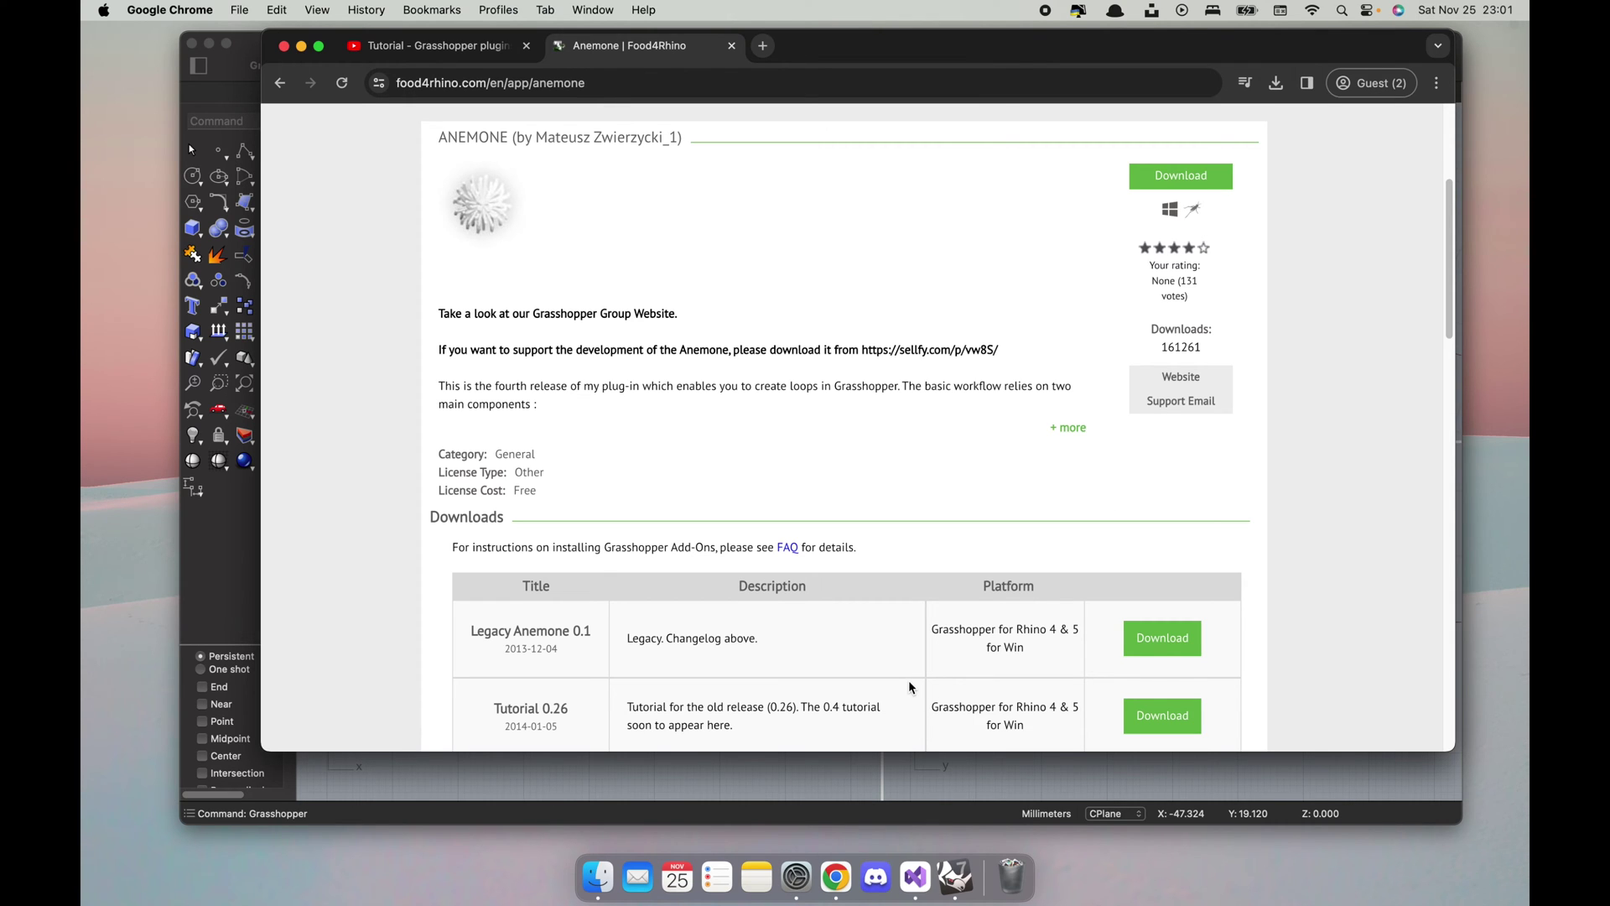
pyautogui.scroll(-1, 549, 625)
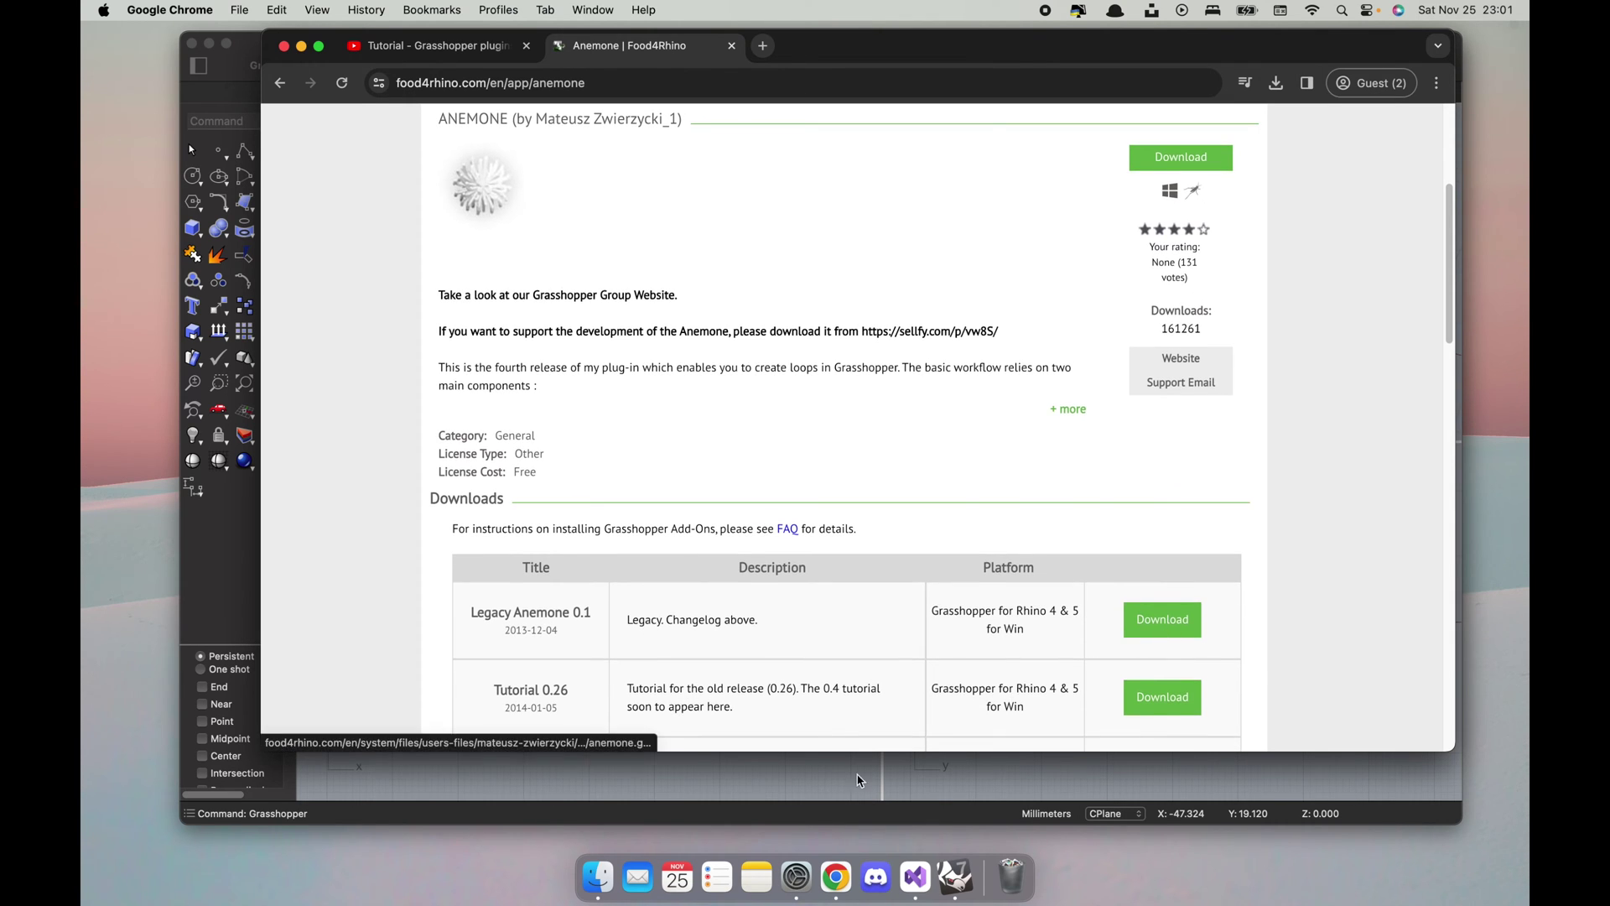
pyautogui.click(583, 887)
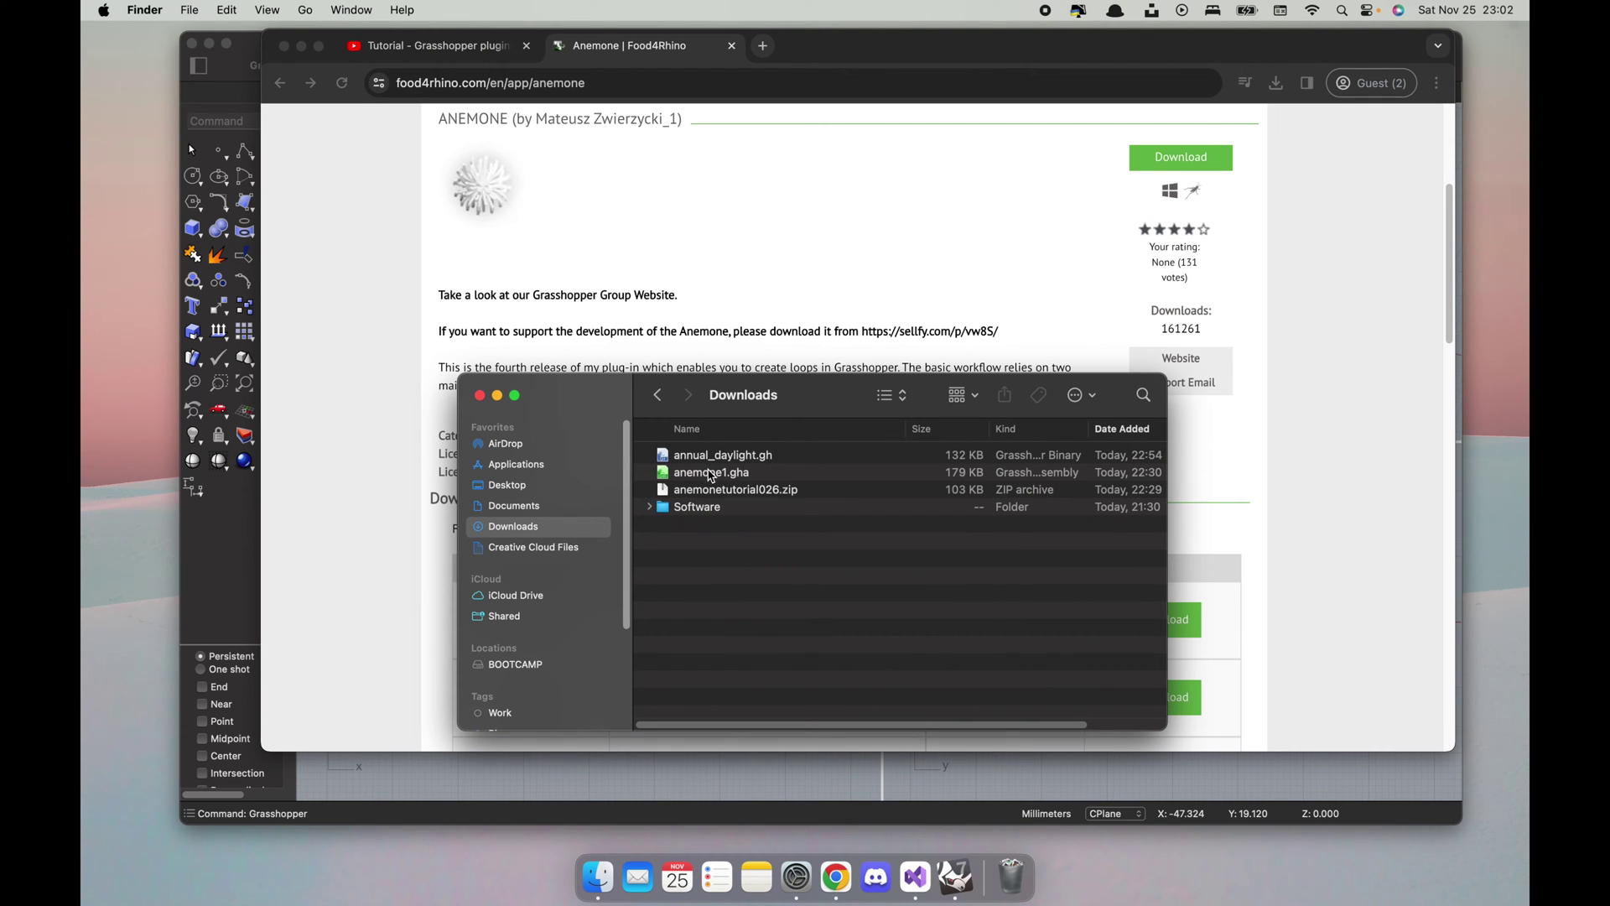
# Step: Relaunch Grasshopper and open its Components folder via File > Special Folders
pyautogui.click(955, 878)
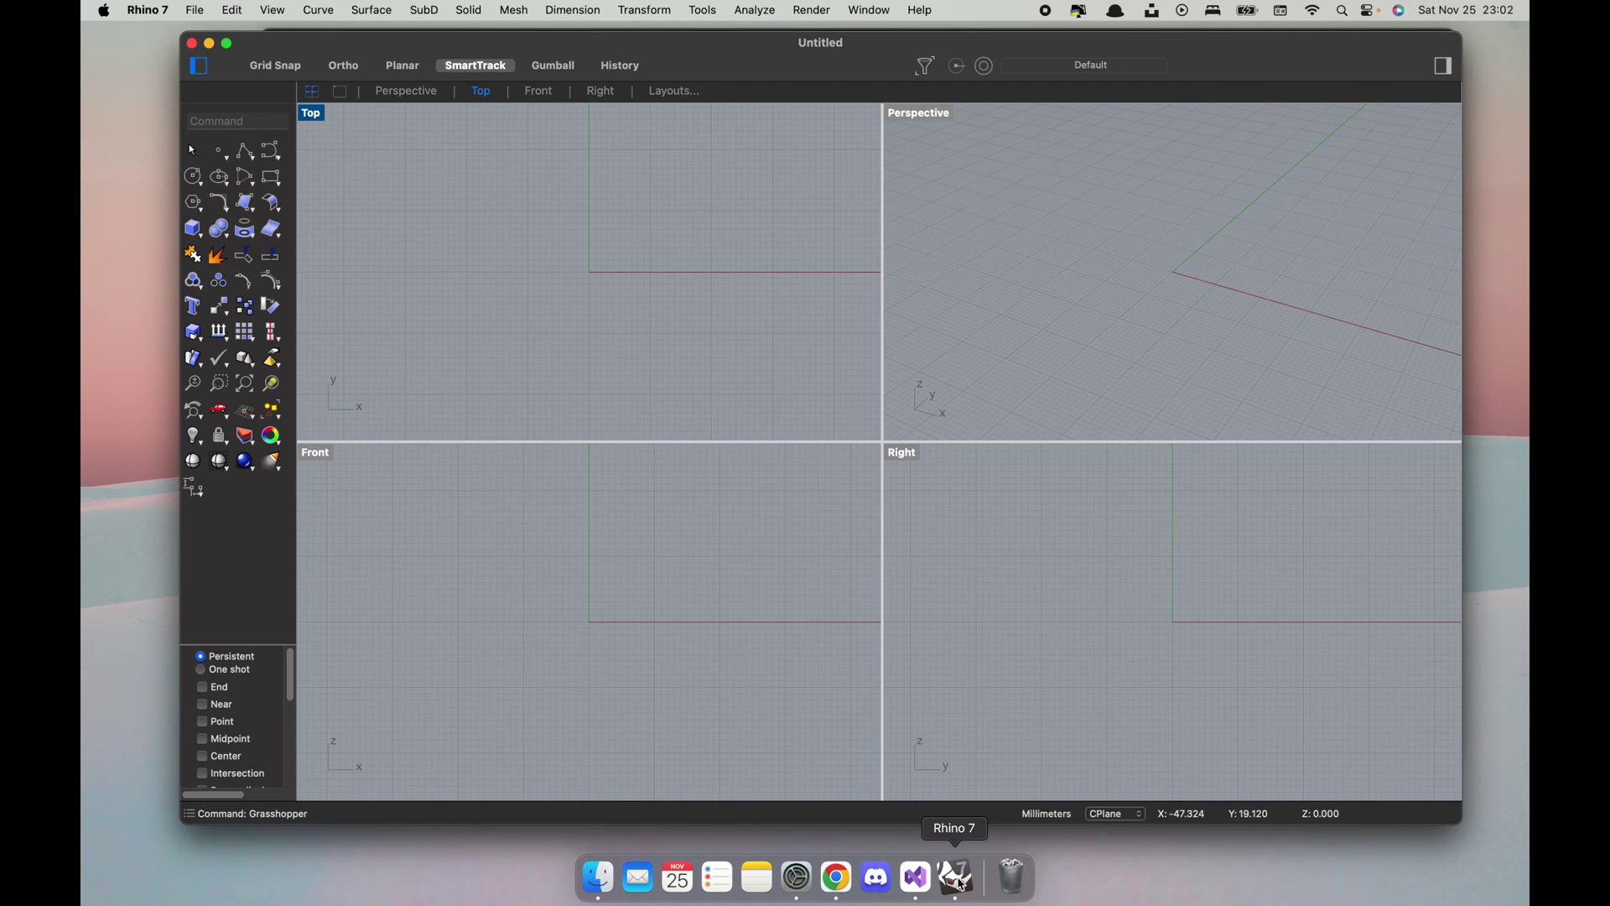
pyautogui.write('Grasshopper')
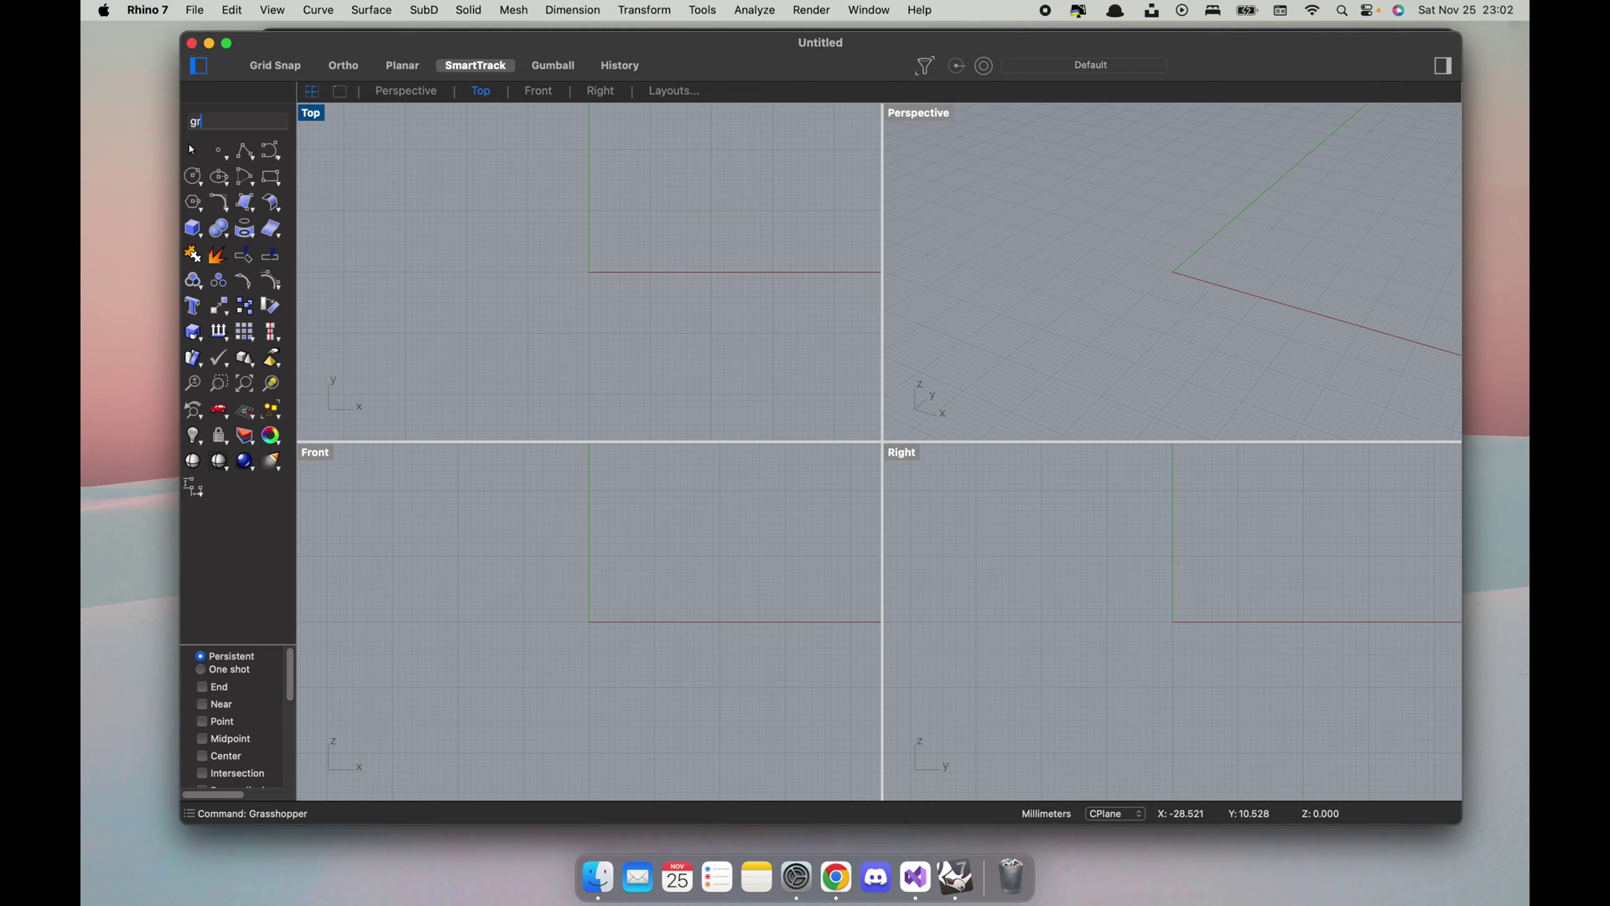
pyautogui.press('Return')
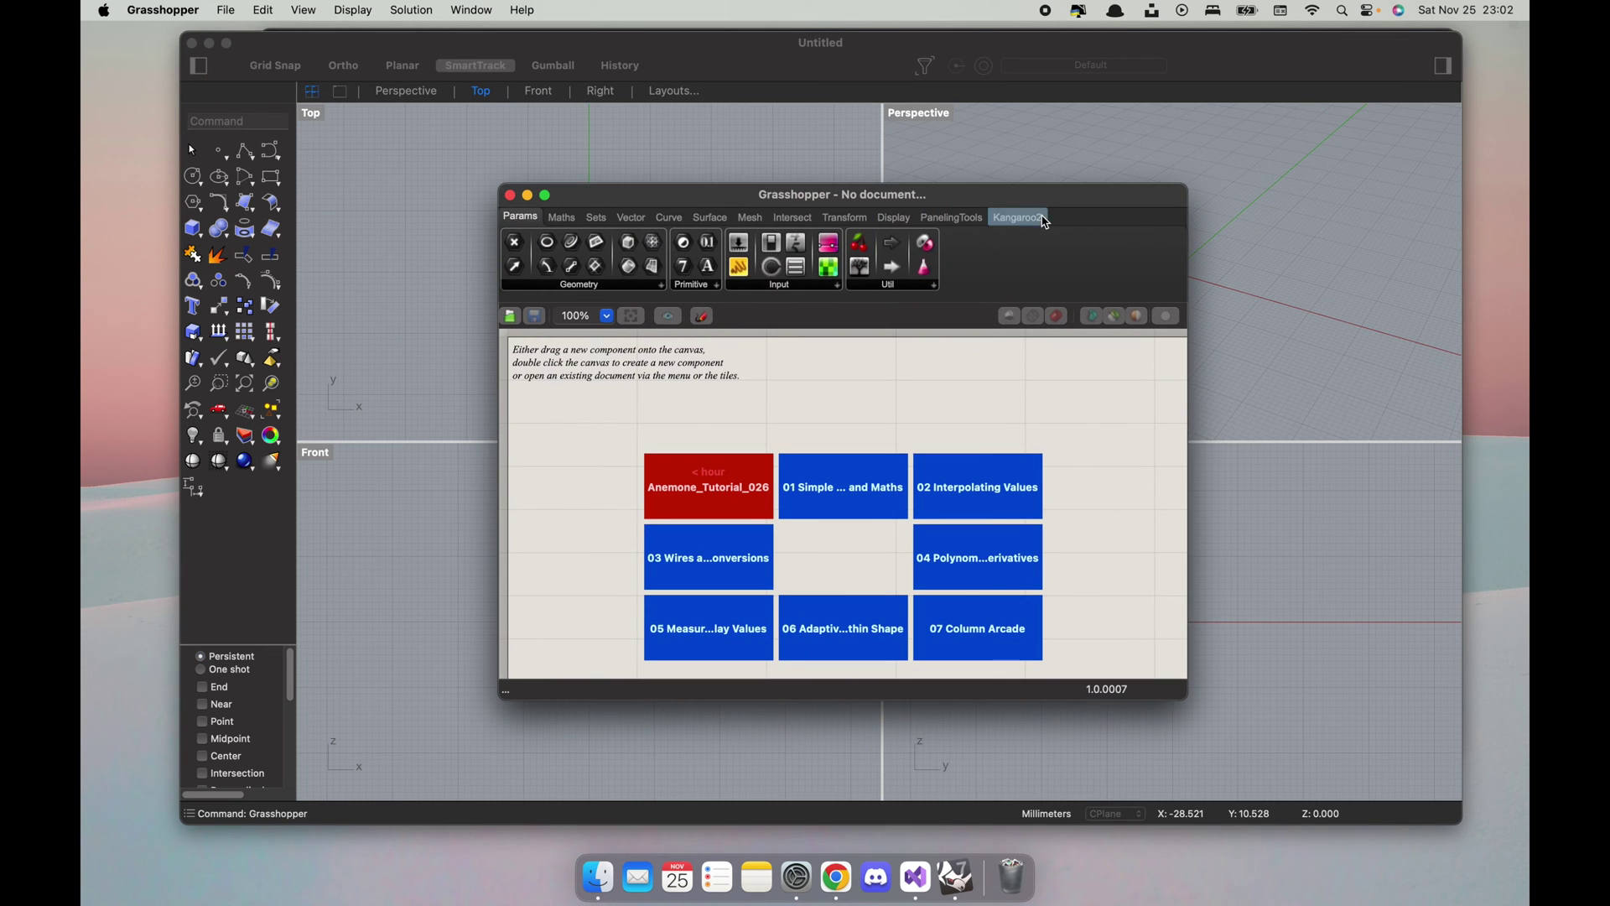
pyautogui.click(233, 17)
pyautogui.moveTo(359, 311)
pyautogui.press('Escape')
pyautogui.click(231, 14)
pyautogui.moveTo(298, 304)
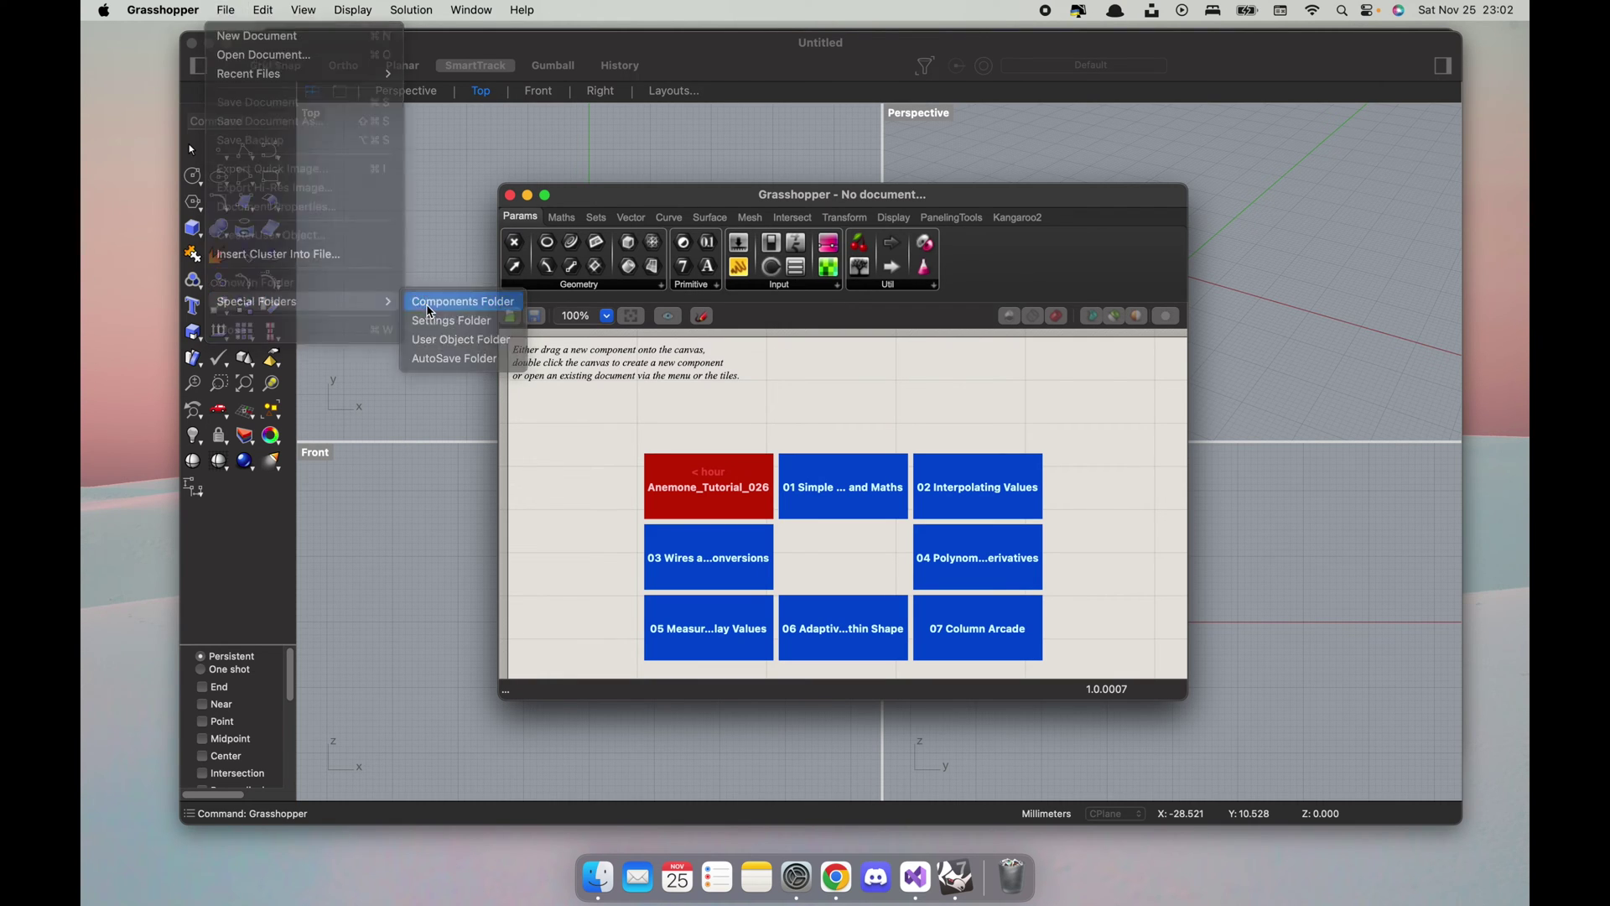
pyautogui.click(431, 303)
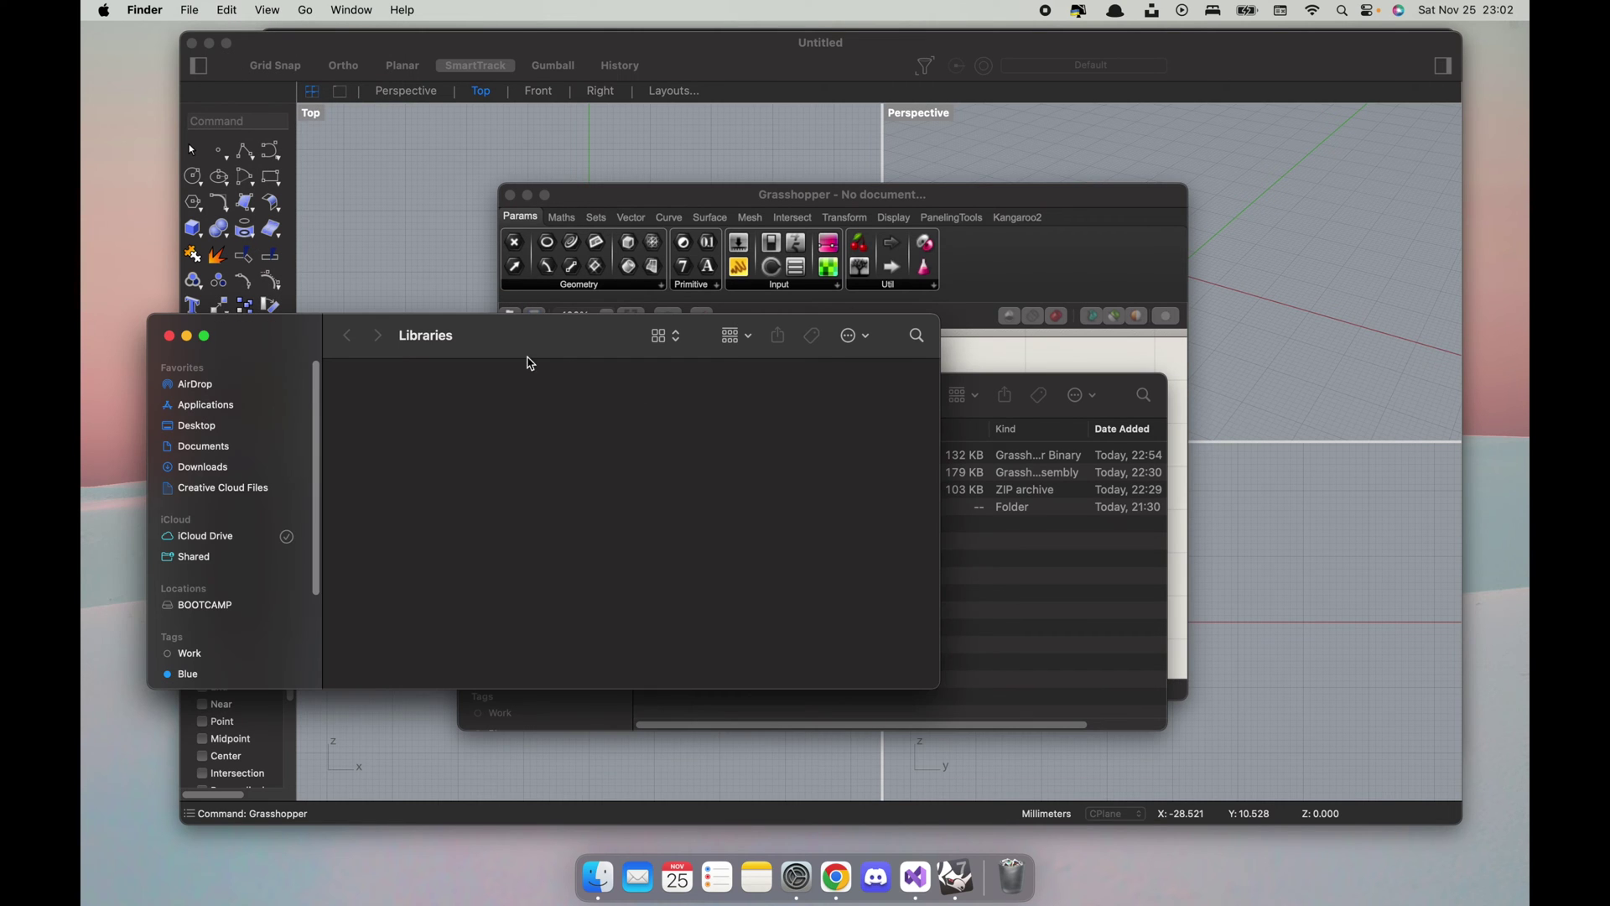
# Step: Drag anemone1.gha from Downloads into the Libraries components folder
pyautogui.moveTo(921, 390); pyautogui.dragTo(1362, 309)
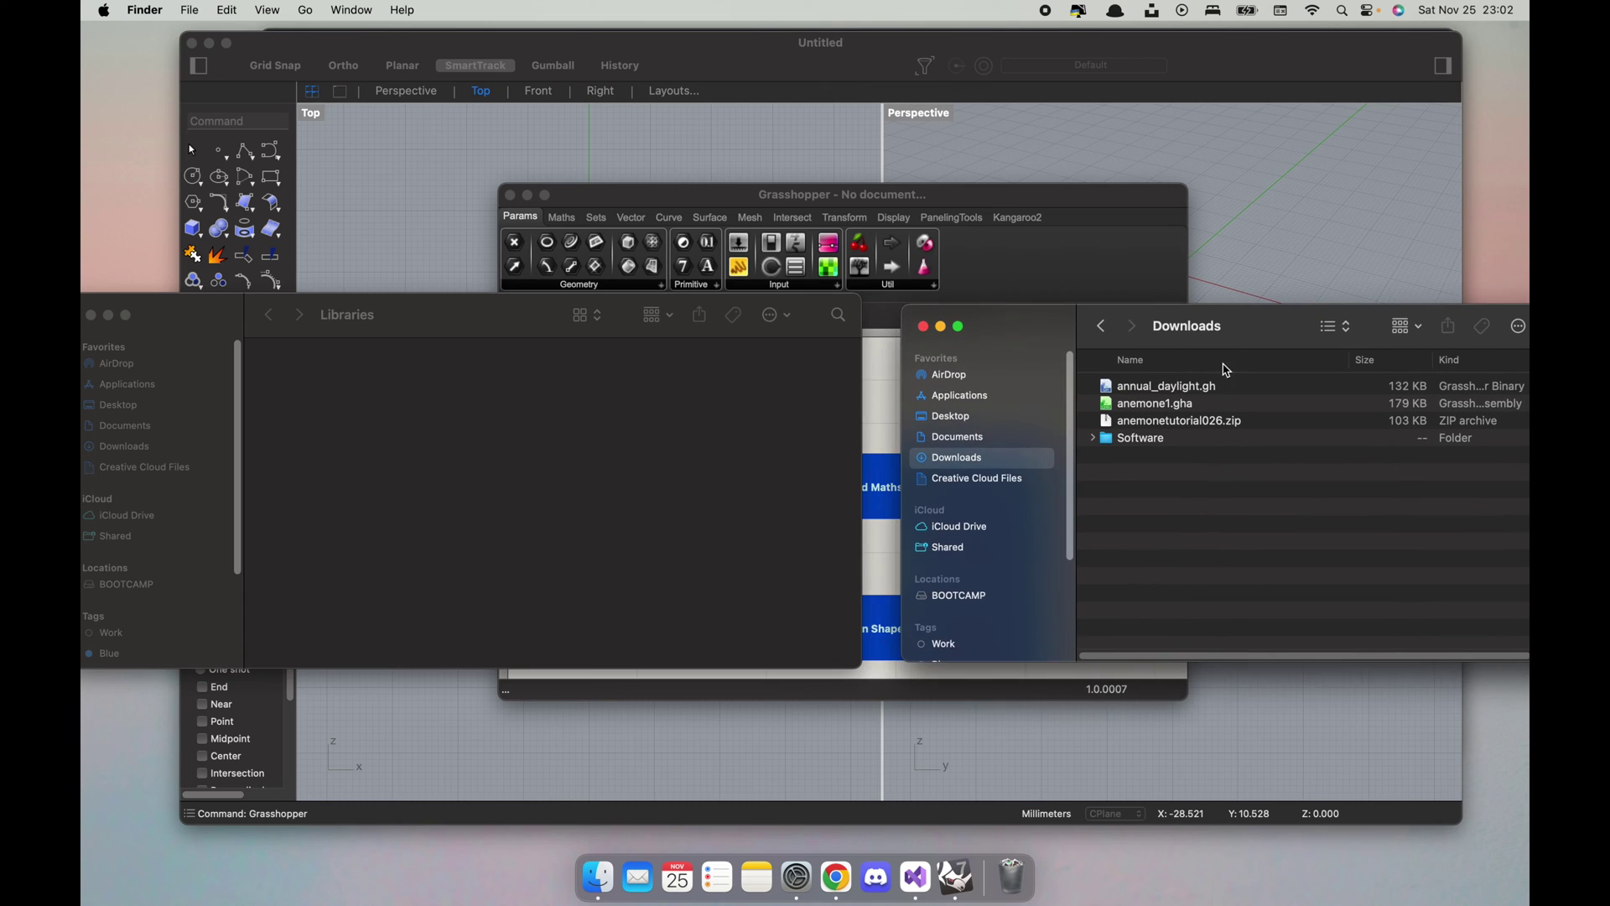
pyautogui.click(1143, 411)
pyautogui.moveTo(1143, 411); pyautogui.dragTo(424, 412)
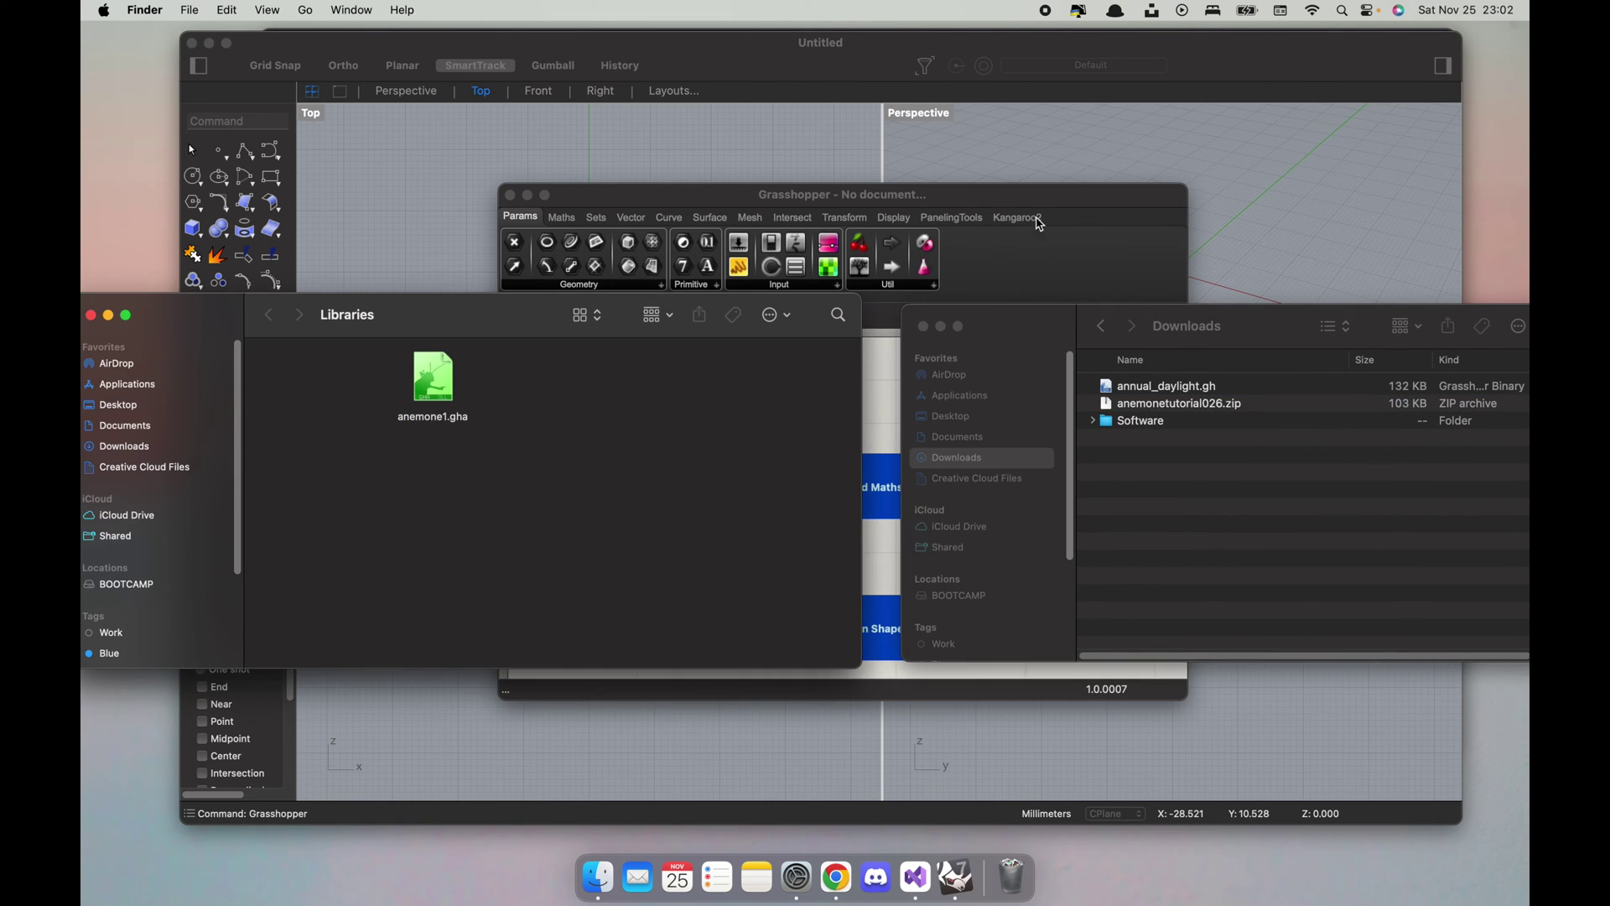
pyautogui.click(1007, 250)
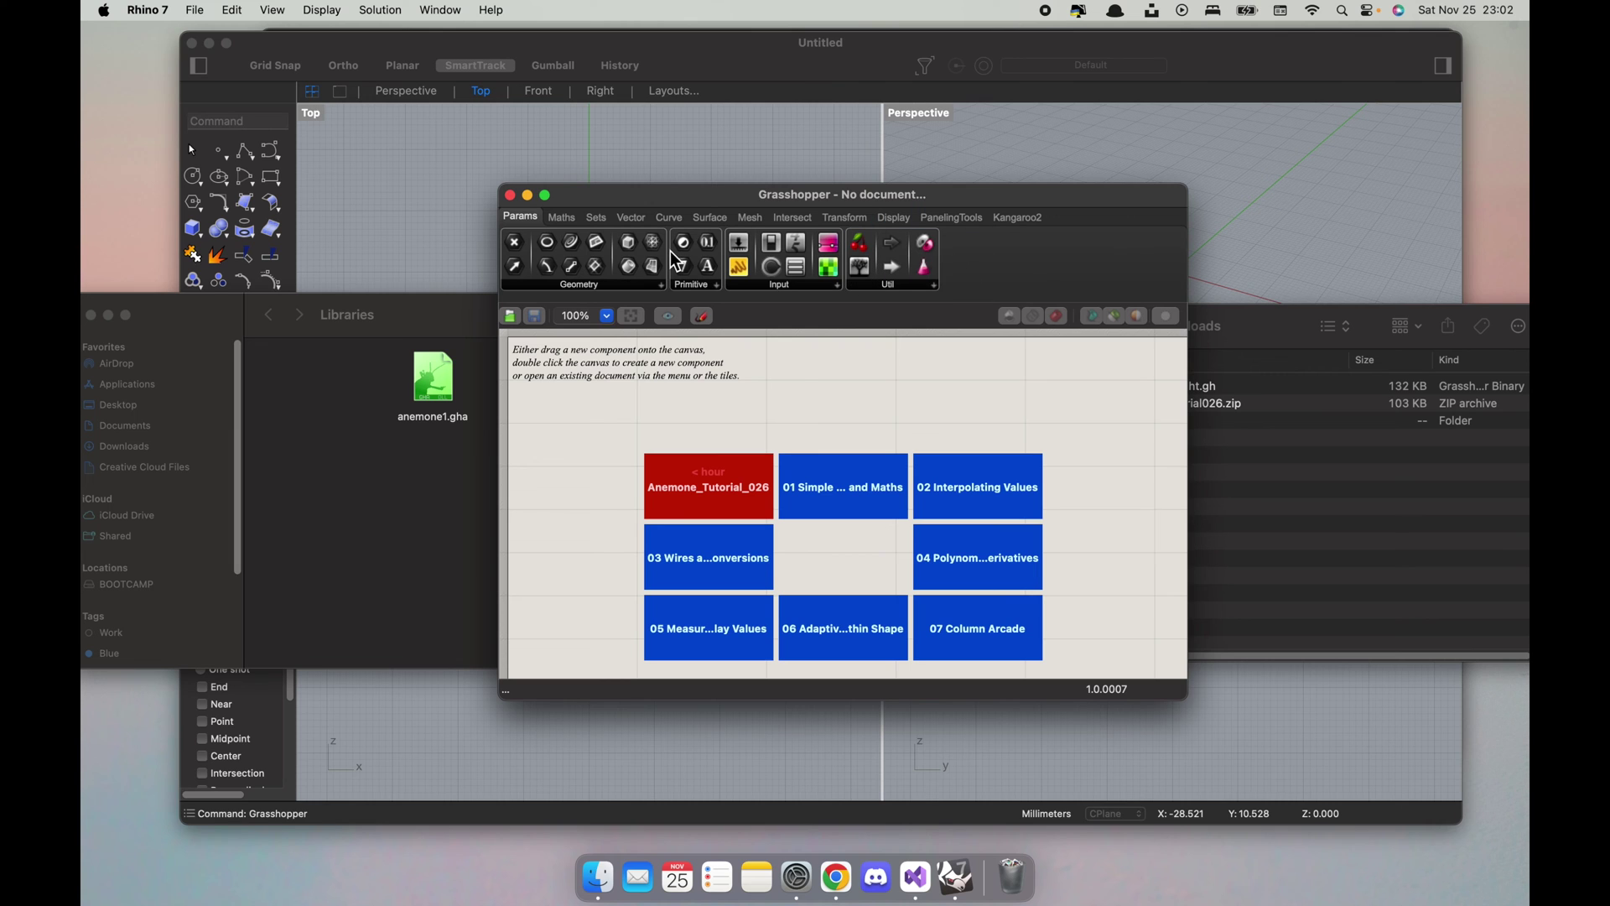
# Step: Close Grasshopper, quit Rhino, and start a new model from the default template
pyautogui.click(510, 195)
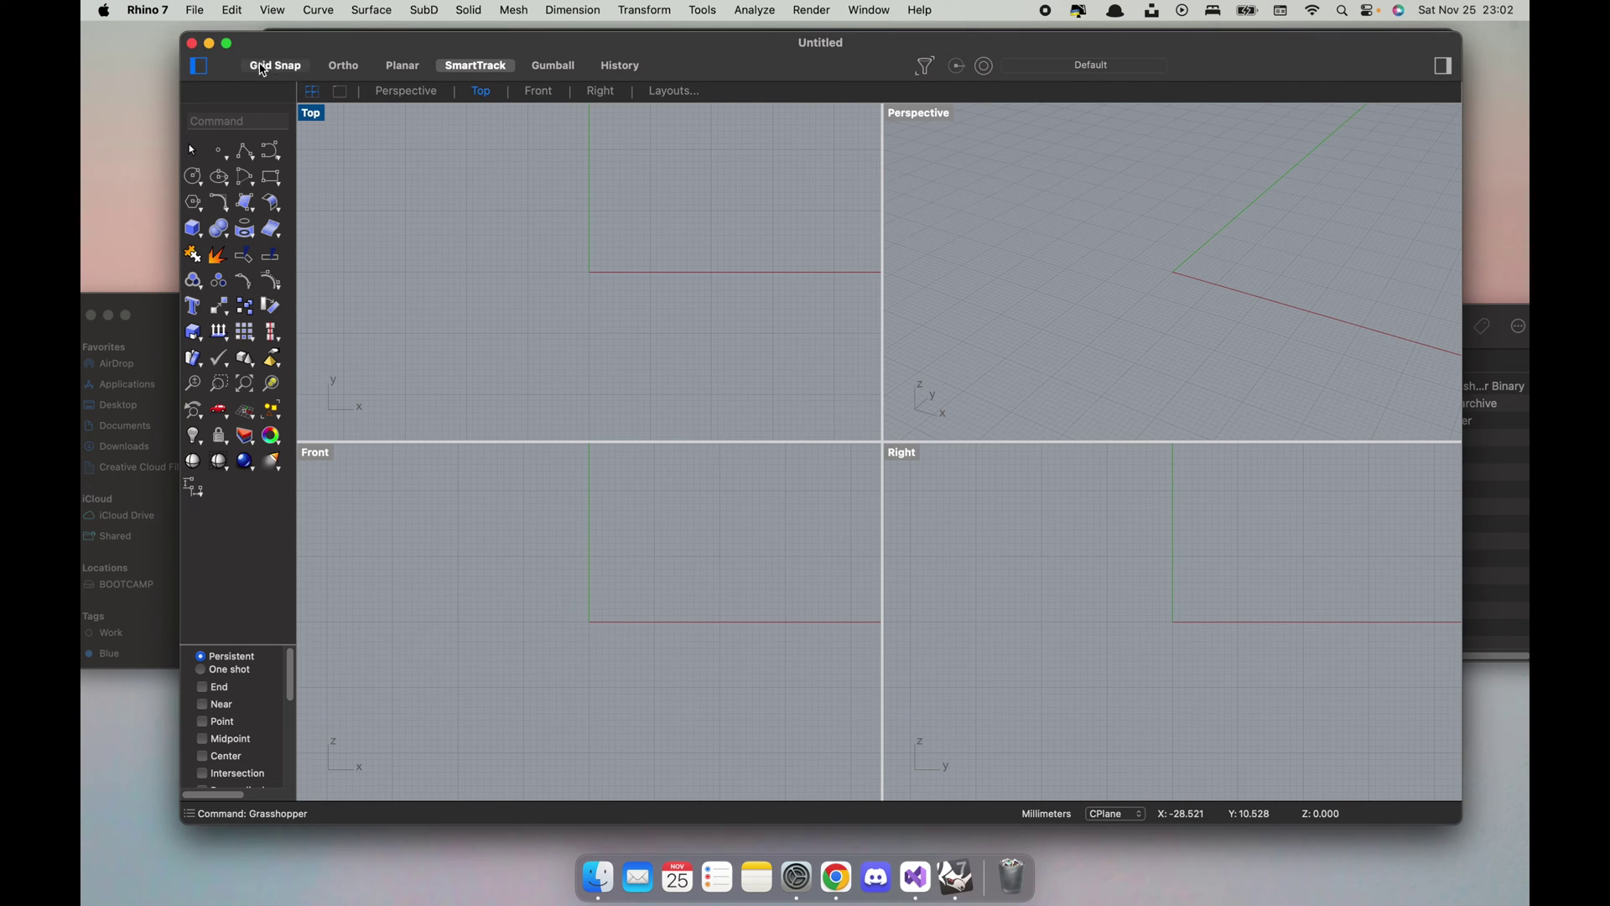
pyautogui.click(148, 10)
pyautogui.click(228, 225)
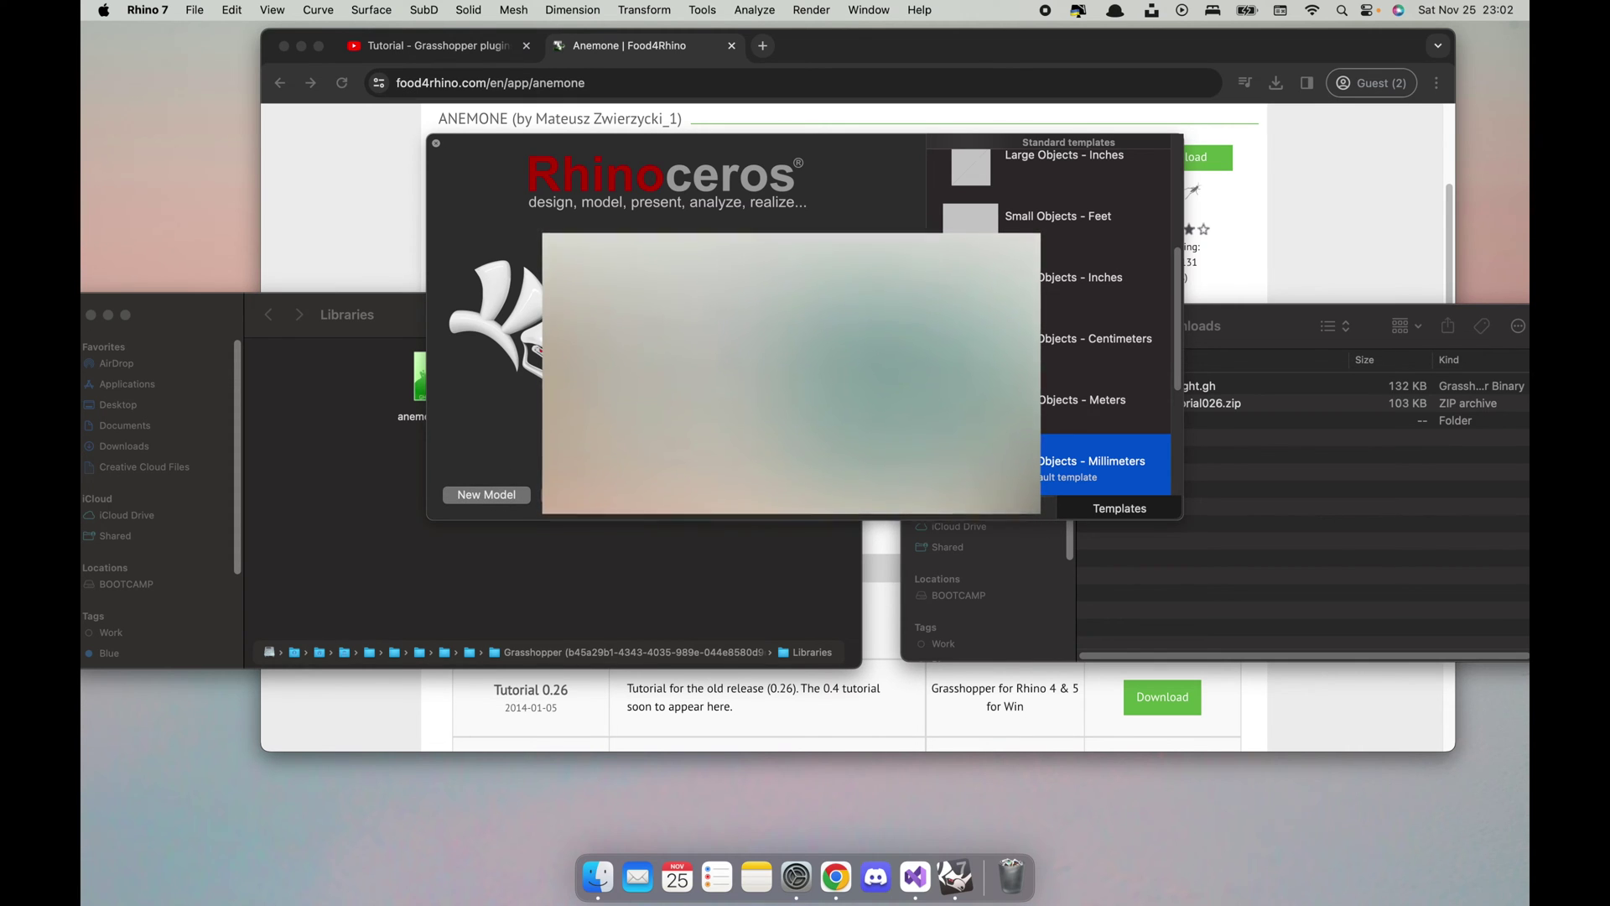
pyautogui.press('Return')
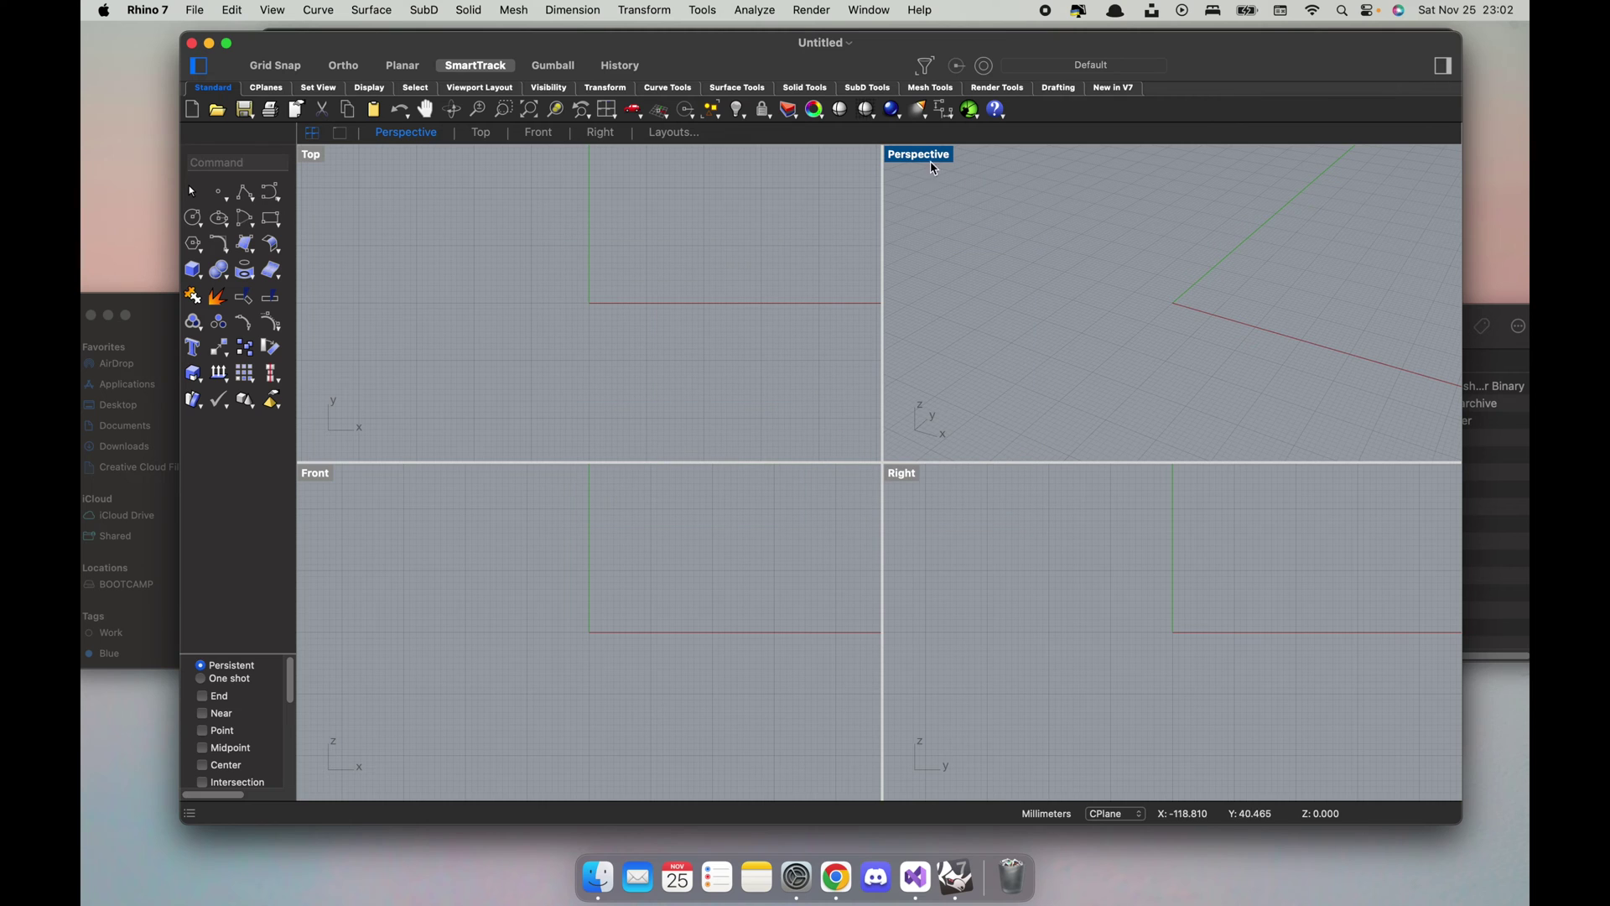
# Step: Launch Grasshopper, place and delete a test wbFrame component, then view the Anemone tab
pyautogui.click(972, 110)
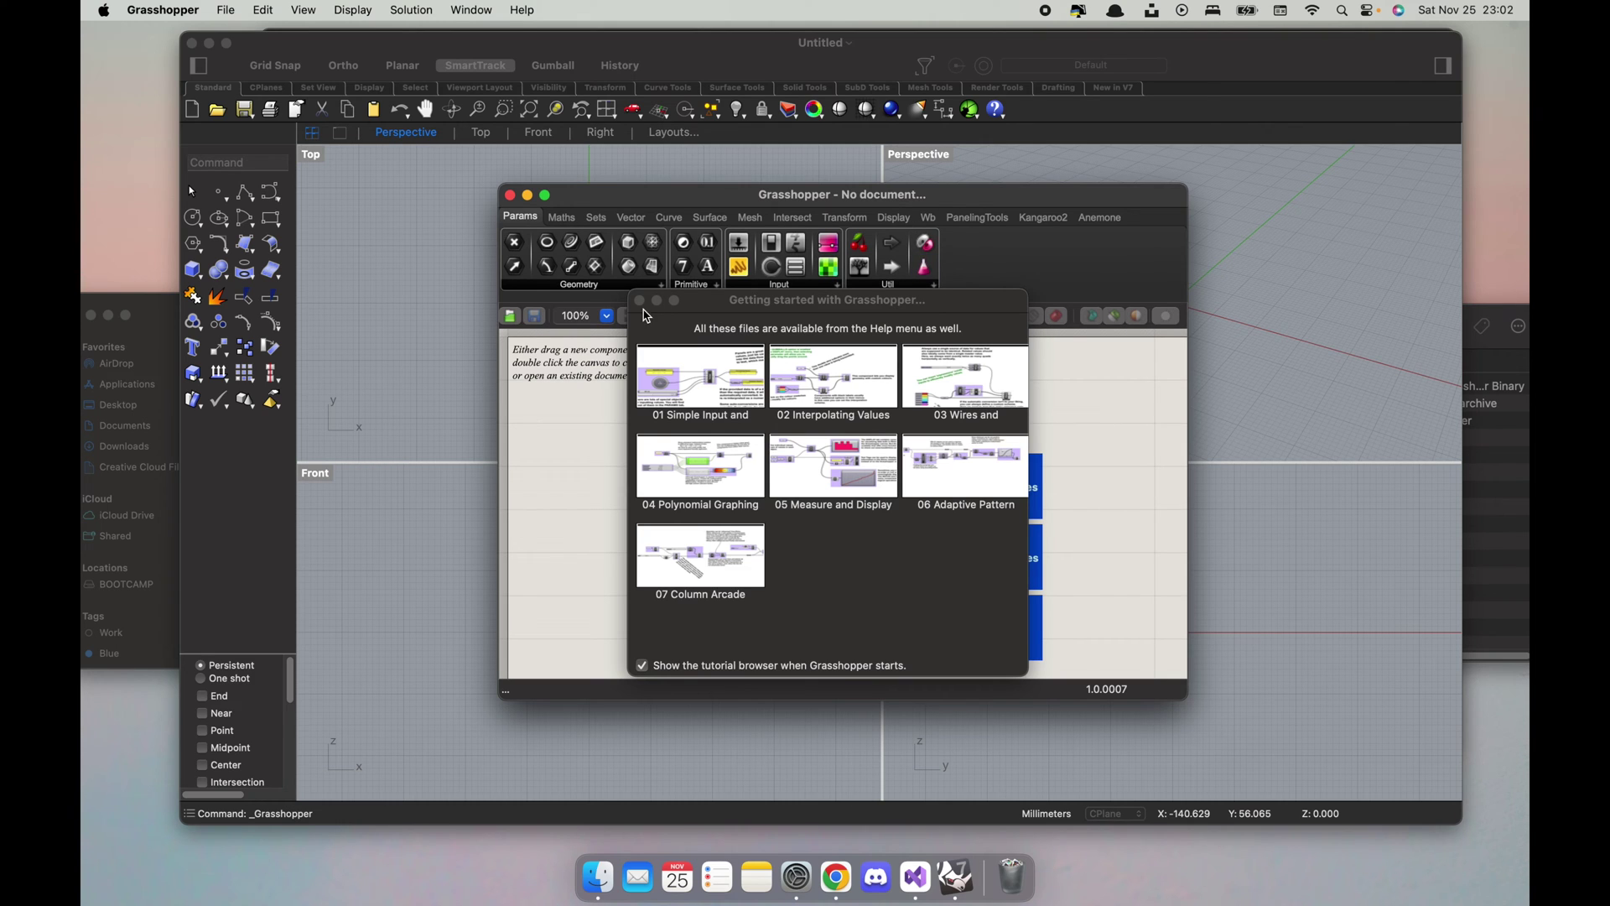
pyautogui.click(639, 300)
pyautogui.click(928, 218)
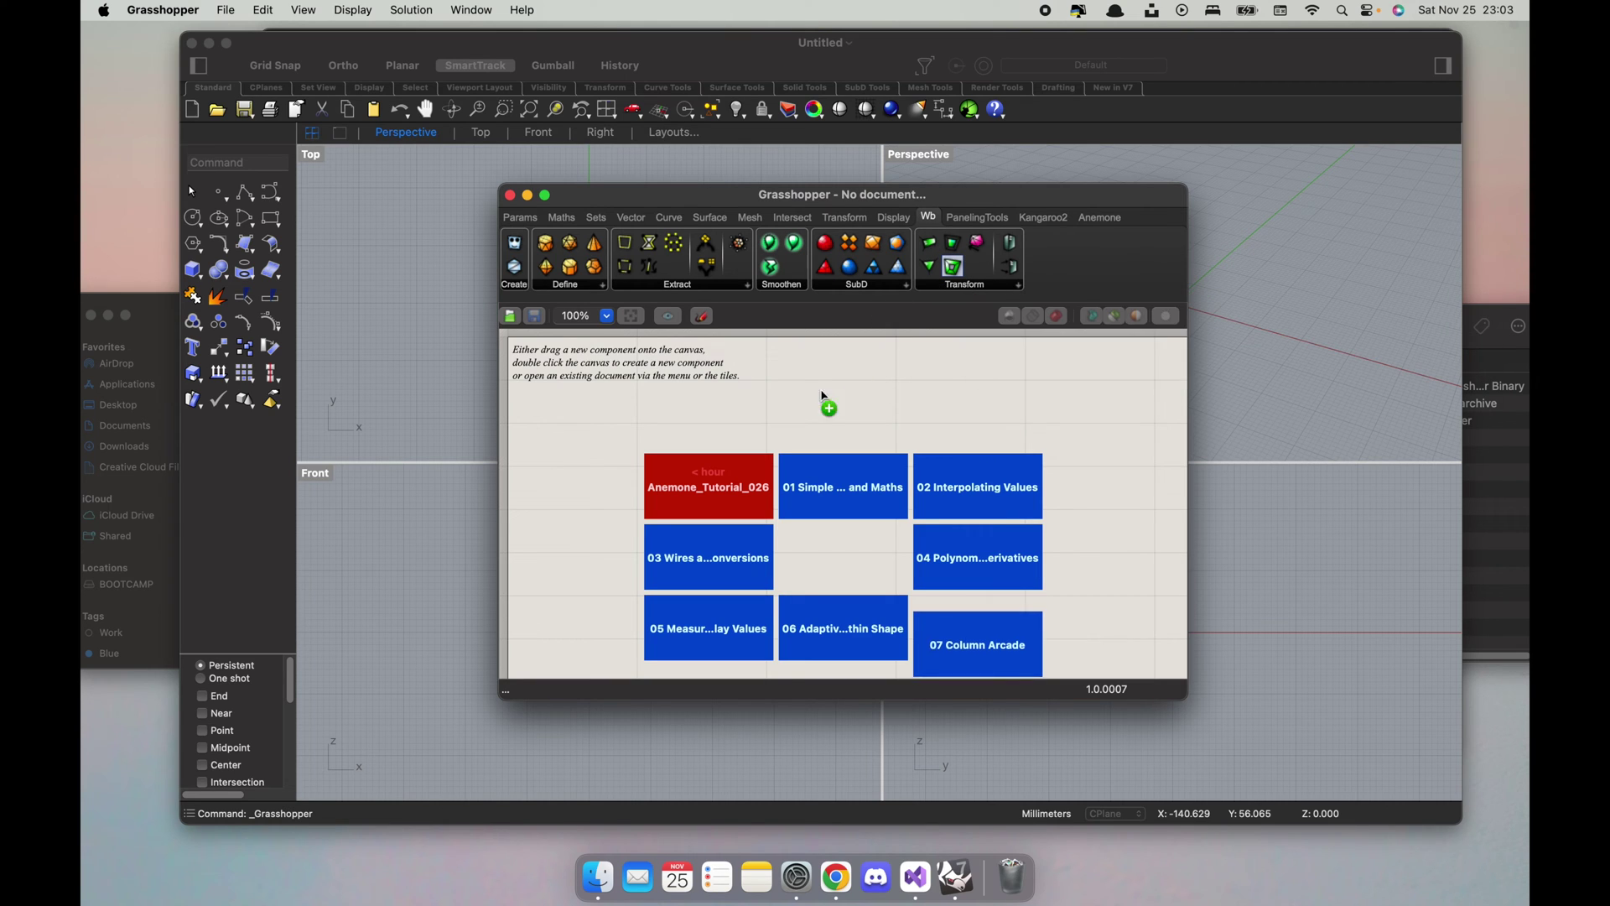
pyautogui.moveTo(824, 398); pyautogui.dragTo(826, 401)
pyautogui.click(800, 419)
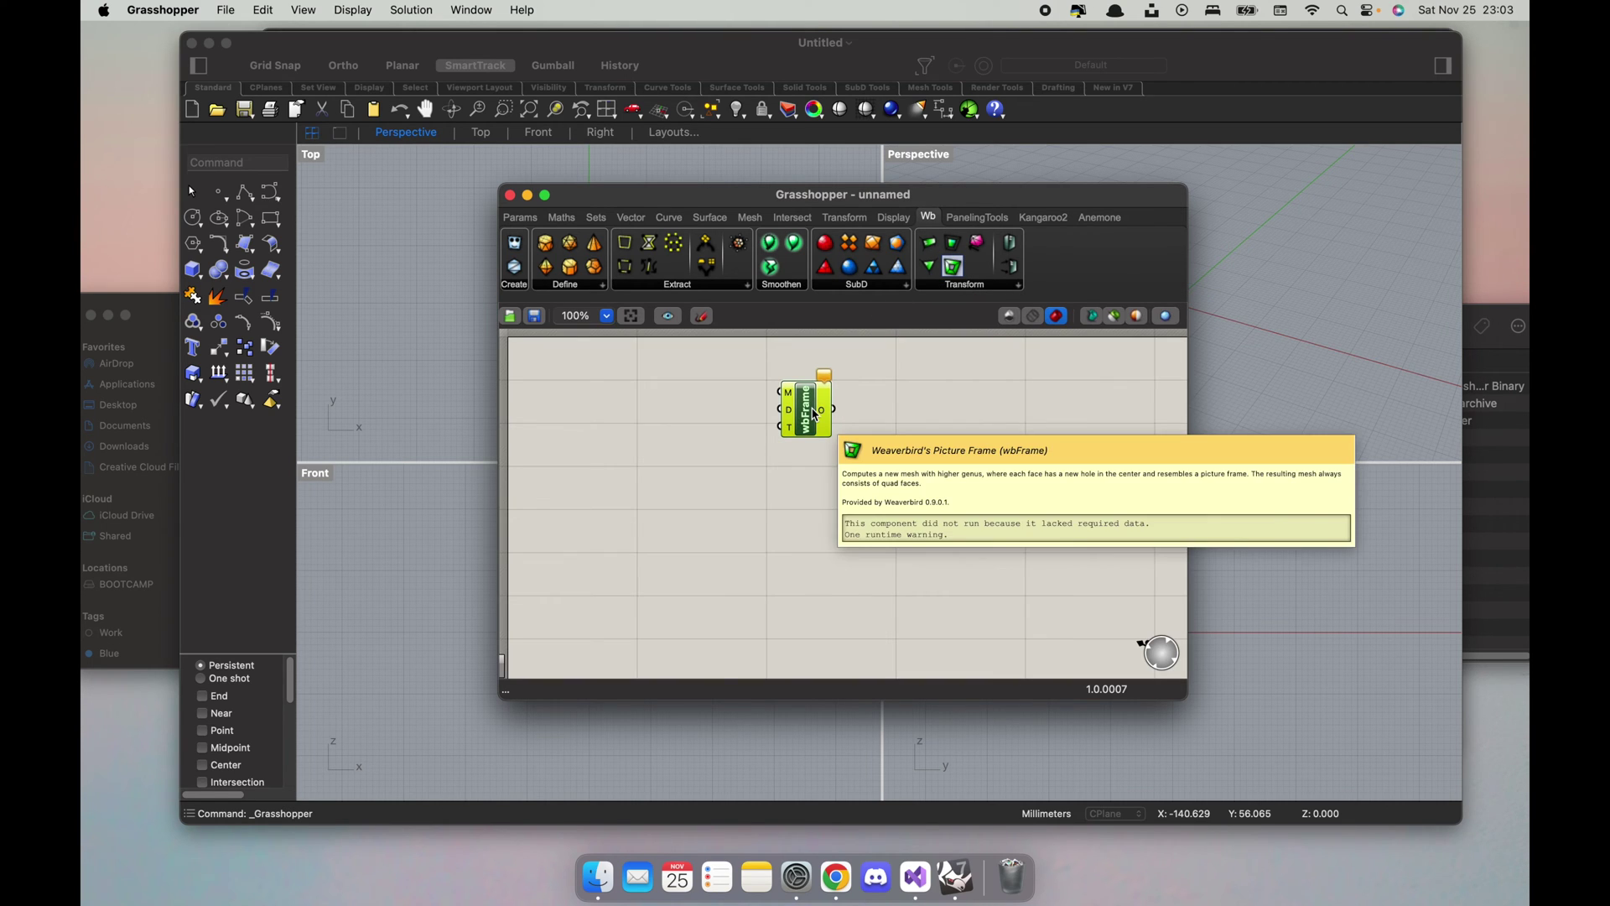
pyautogui.press('Delete')
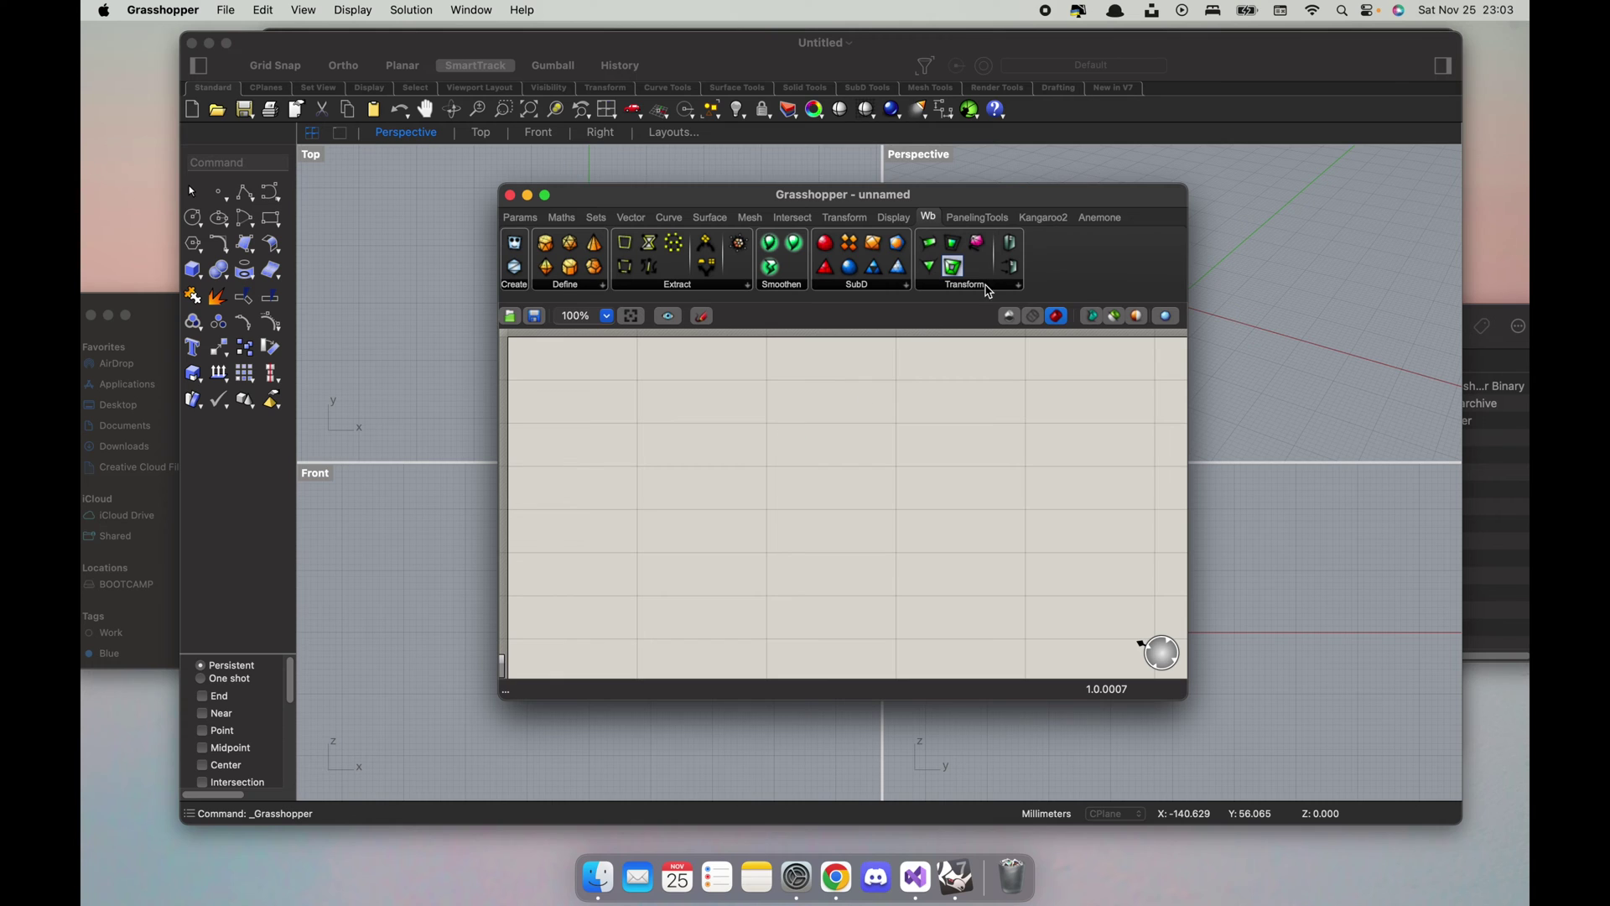
pyautogui.click(1100, 218)
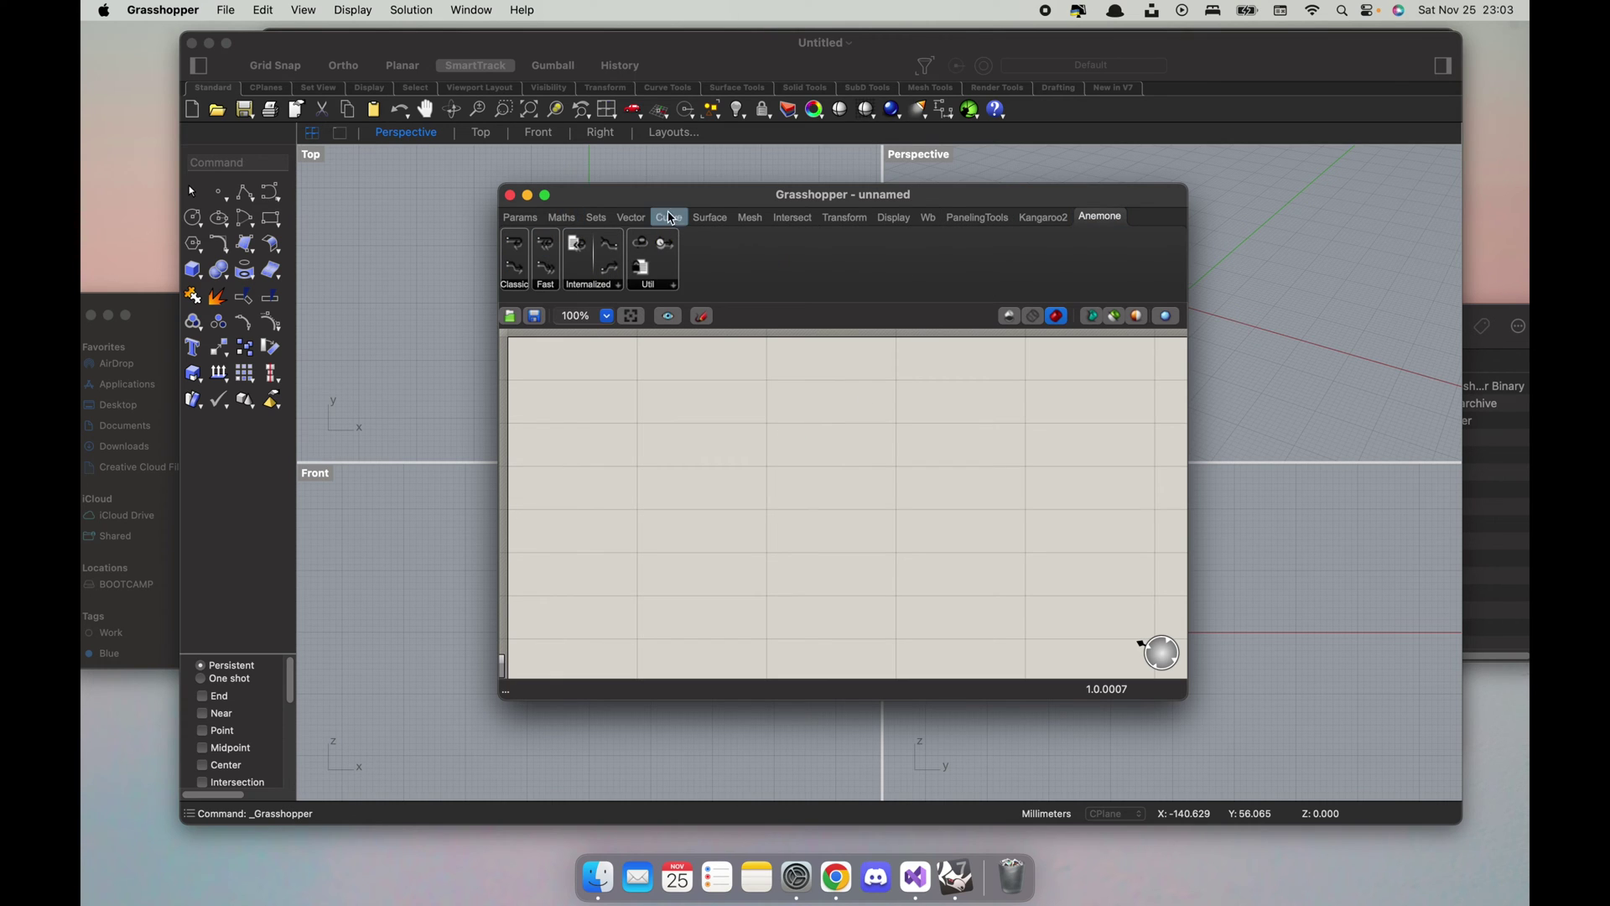
# Step: Extract anemonetutorial026.zip and drag Anemone_Tutorial_026.gh onto the Grasshopper canvas
pyautogui.moveTo(655, 221)
pyautogui.click(598, 877)
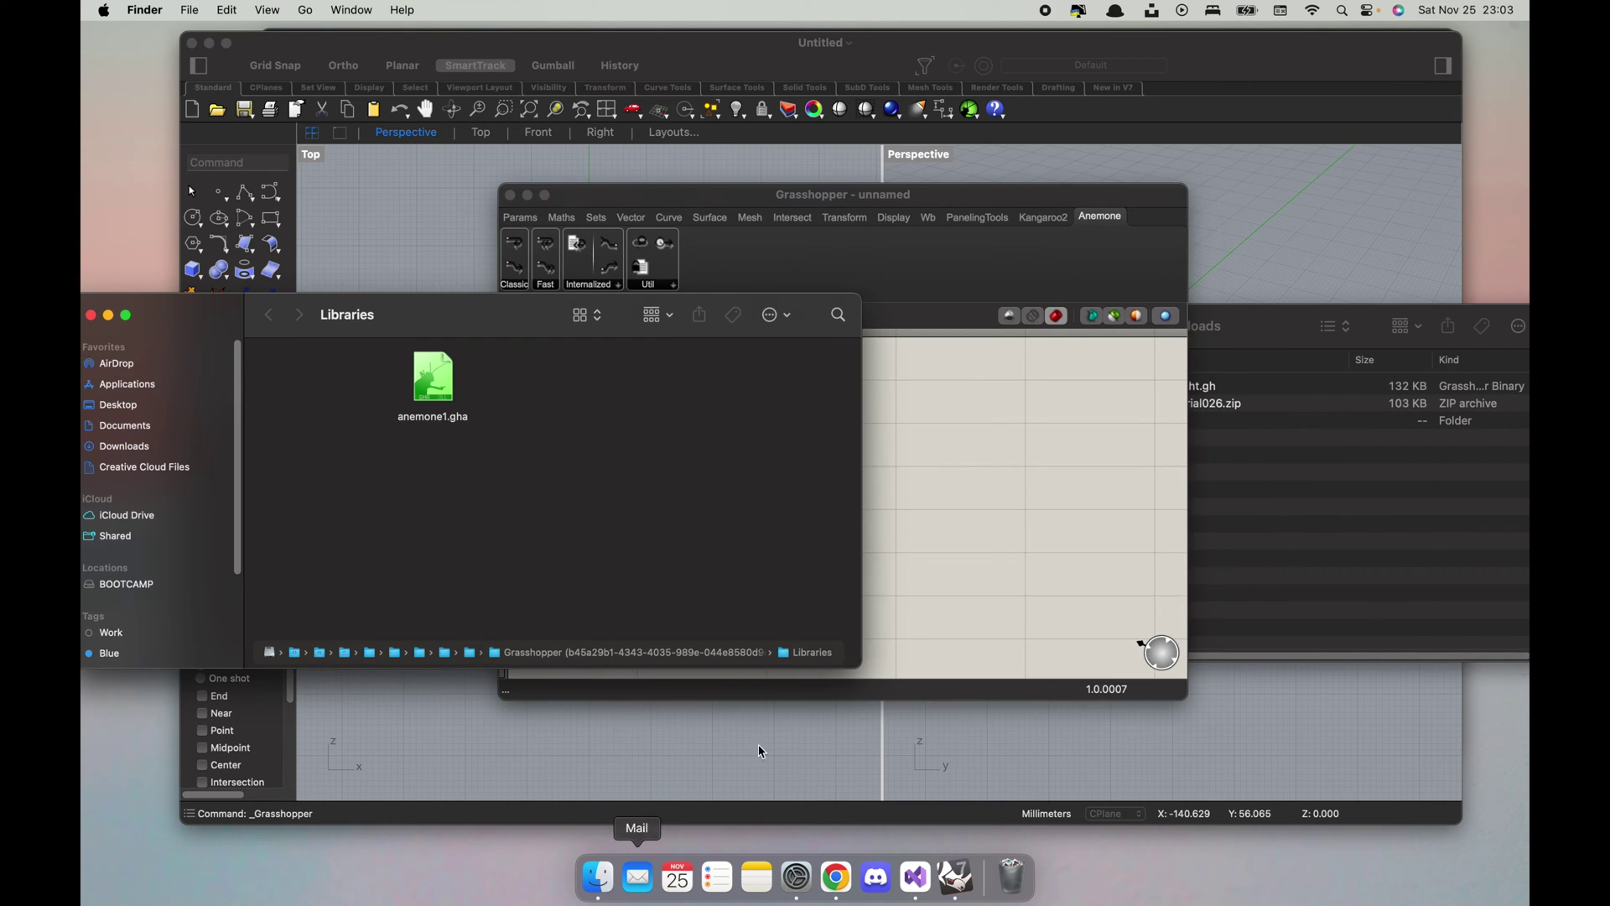
pyautogui.click(1198, 463)
pyautogui.click(1197, 406)
pyautogui.doubleClick(1195, 406)
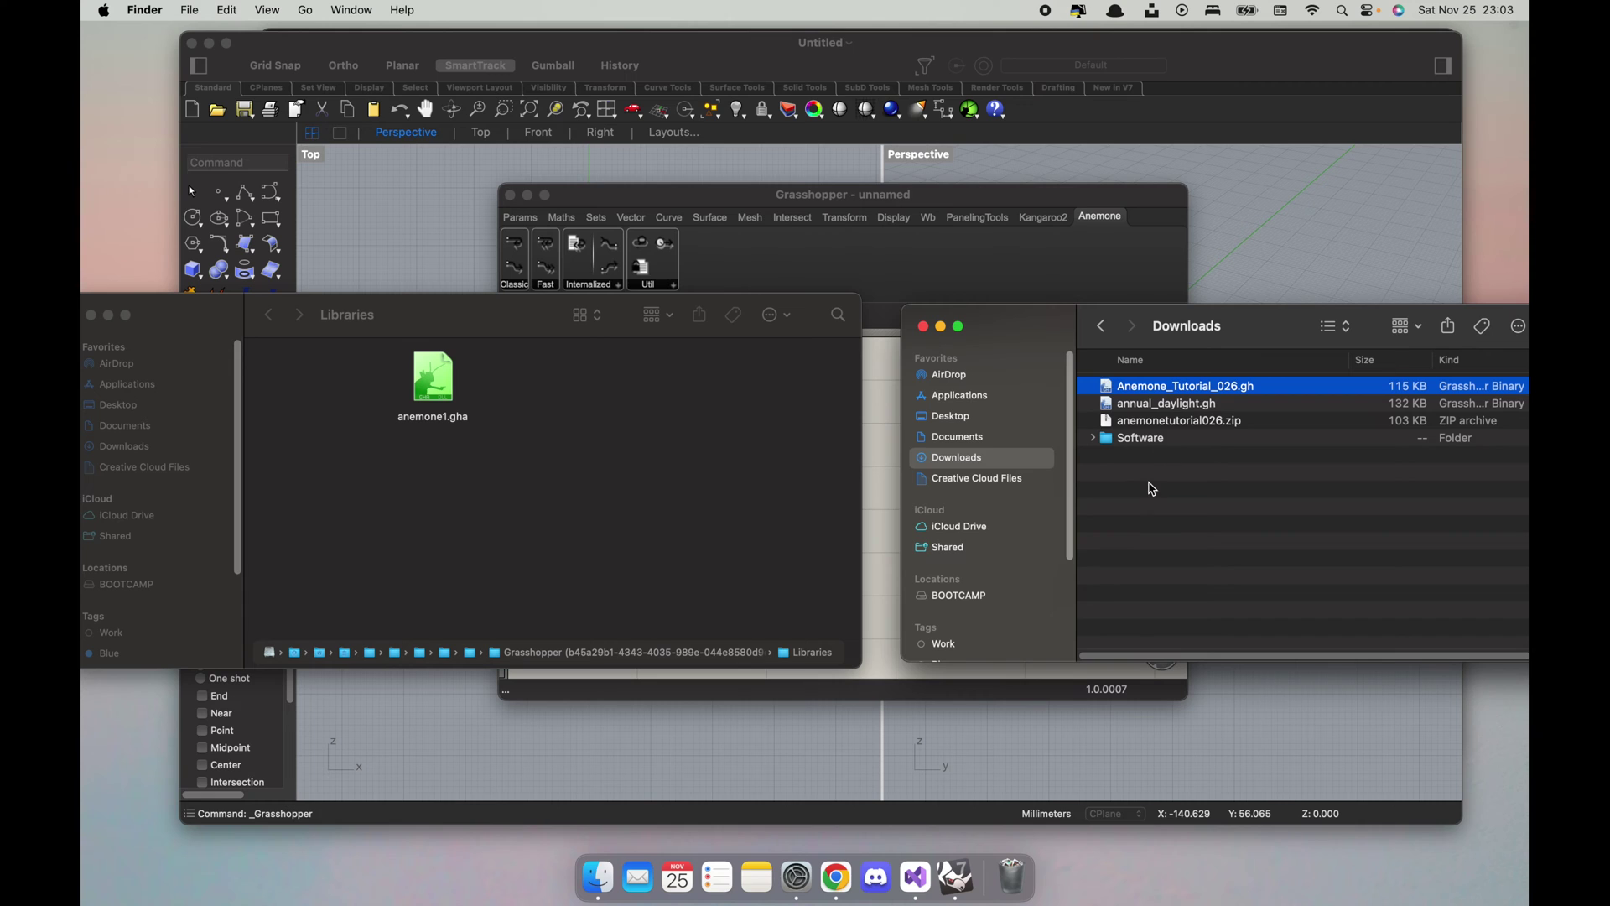
pyautogui.moveTo(1162, 386); pyautogui.dragTo(818, 470)
# Step: Start the tutorial, rerun the loop from Loop Start, and close Grasshopper
pyautogui.scroll(-2, 824, 463)
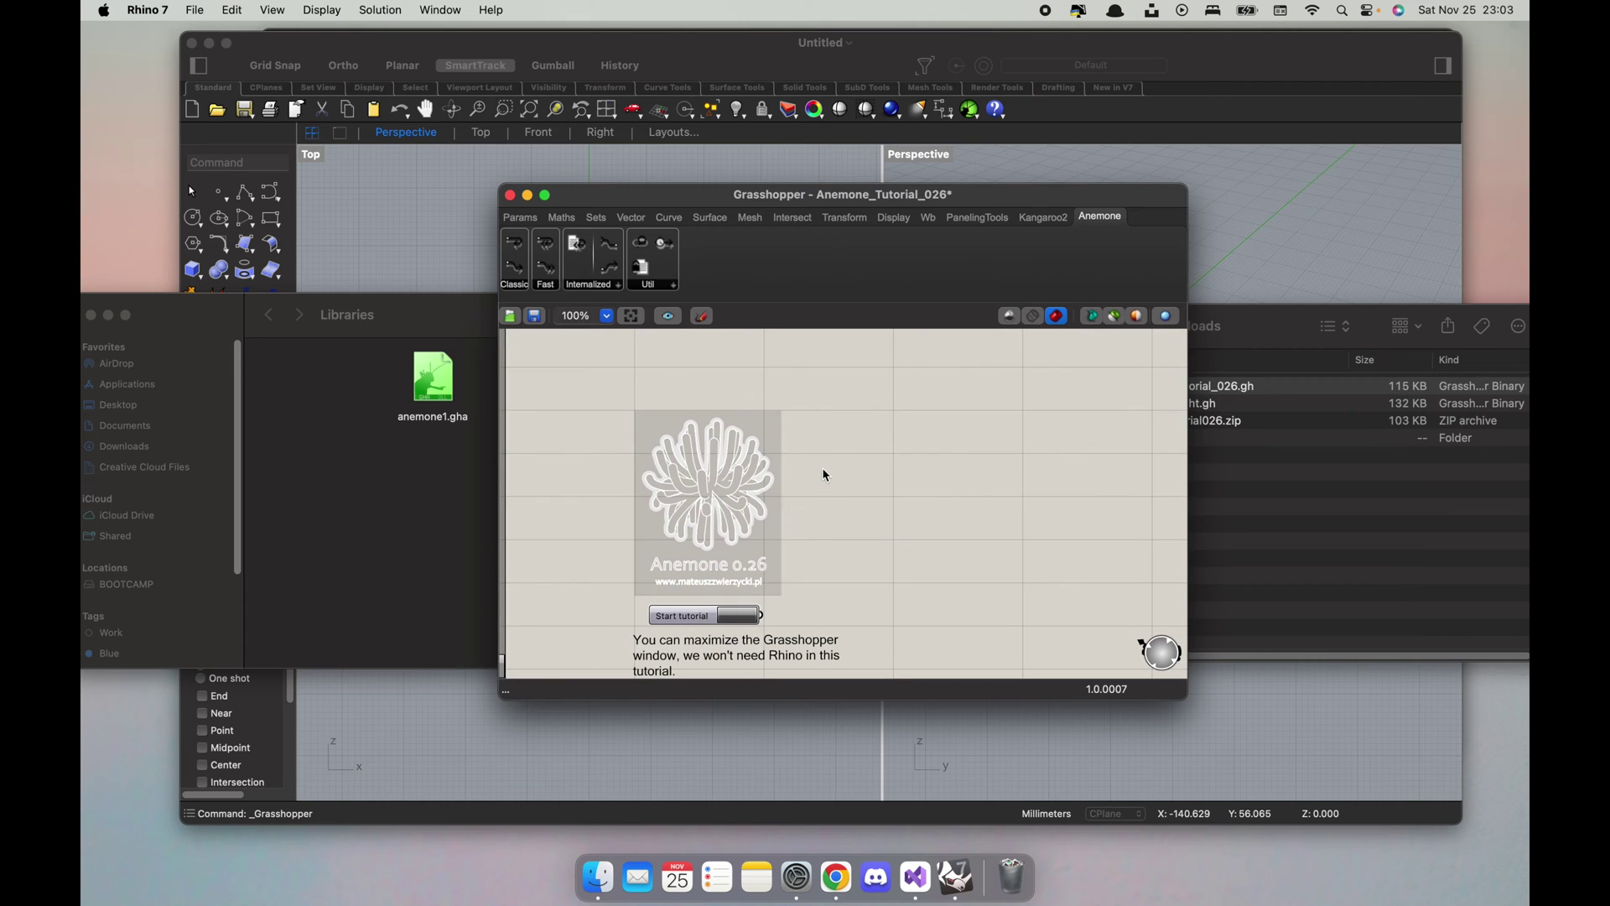
pyautogui.click(740, 619)
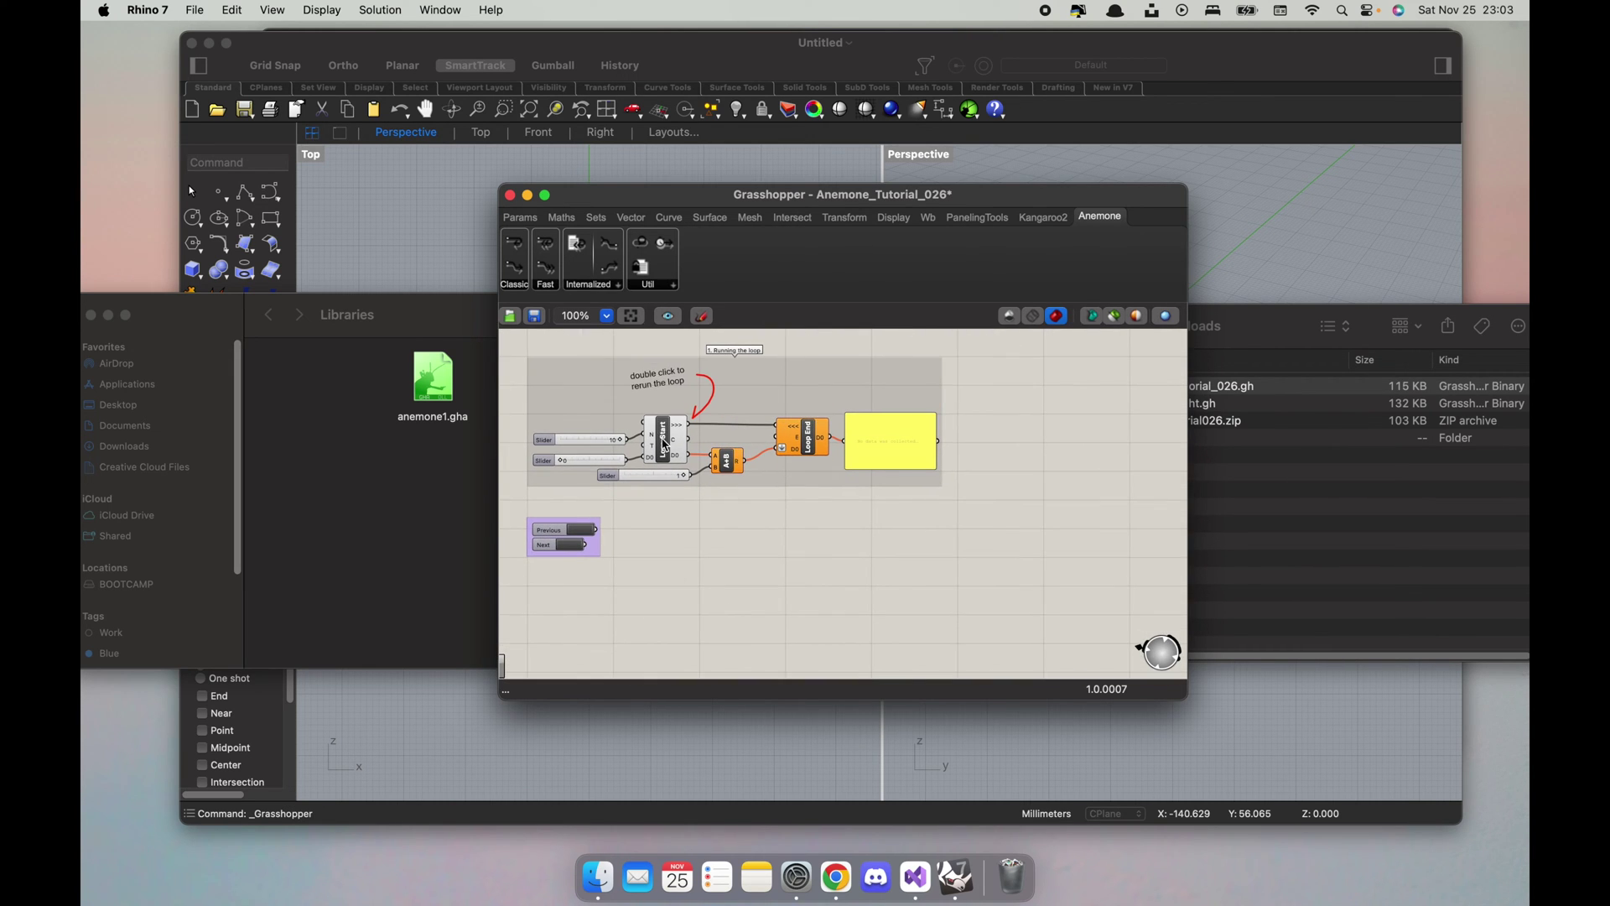
pyautogui.doubleClick(665, 443)
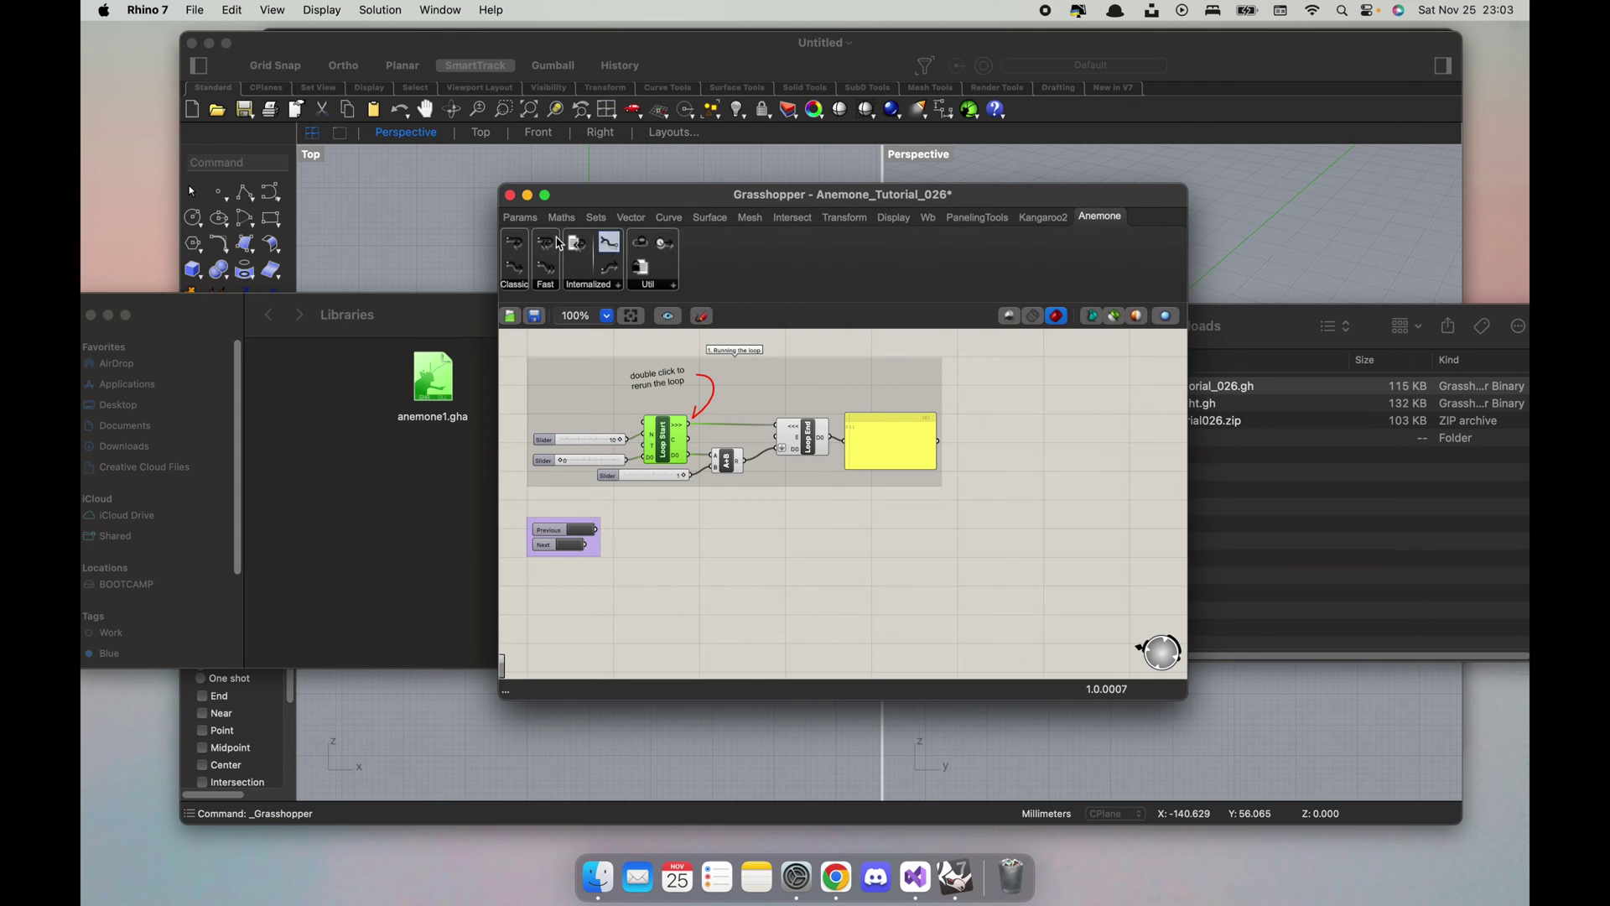
pyautogui.click(510, 195)
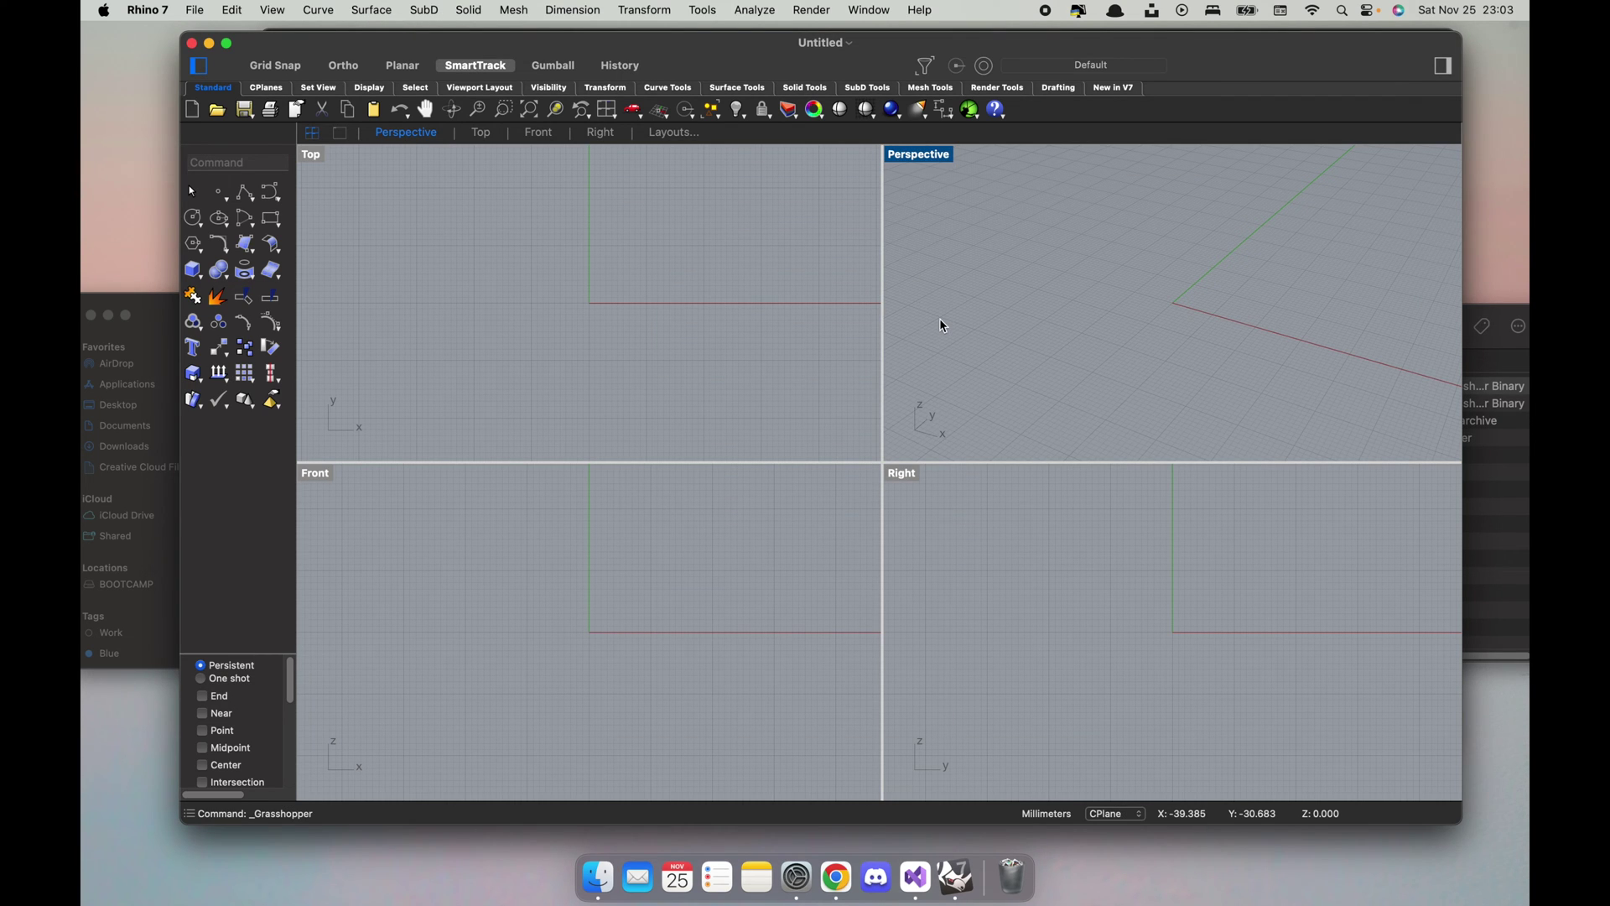
# Step: Search 'Lunch' in PackageManager, install LunchBox 2023.2.2.0, and apply the changes
pyautogui.write('PackageManager')
pyautogui.press('Return')
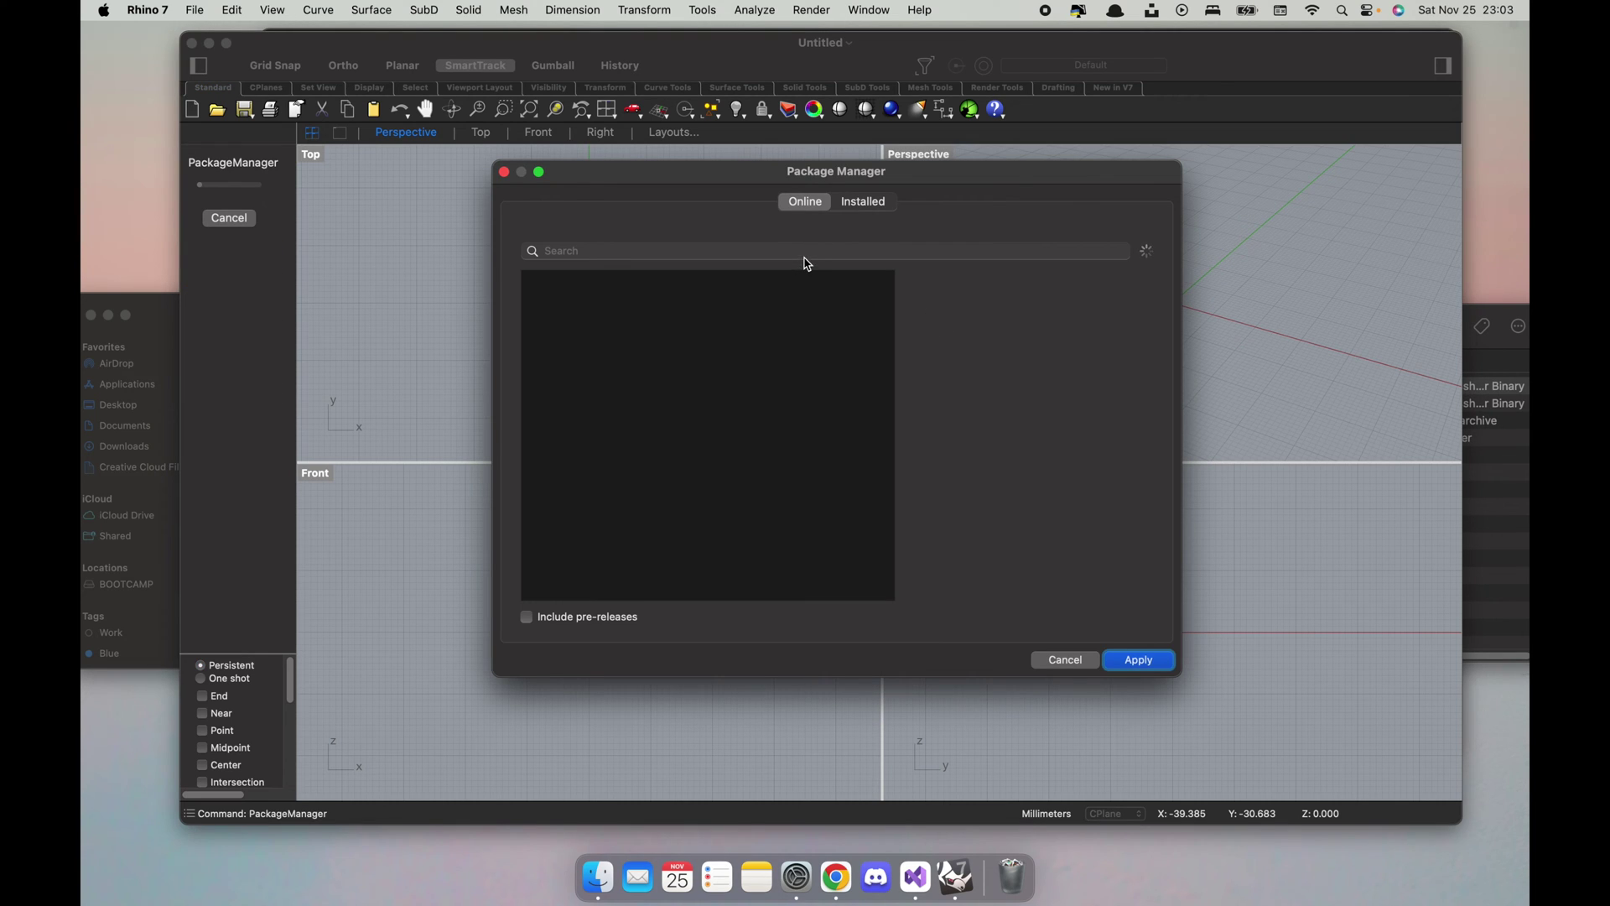
pyautogui.click(807, 253)
pyautogui.write('Lunch')
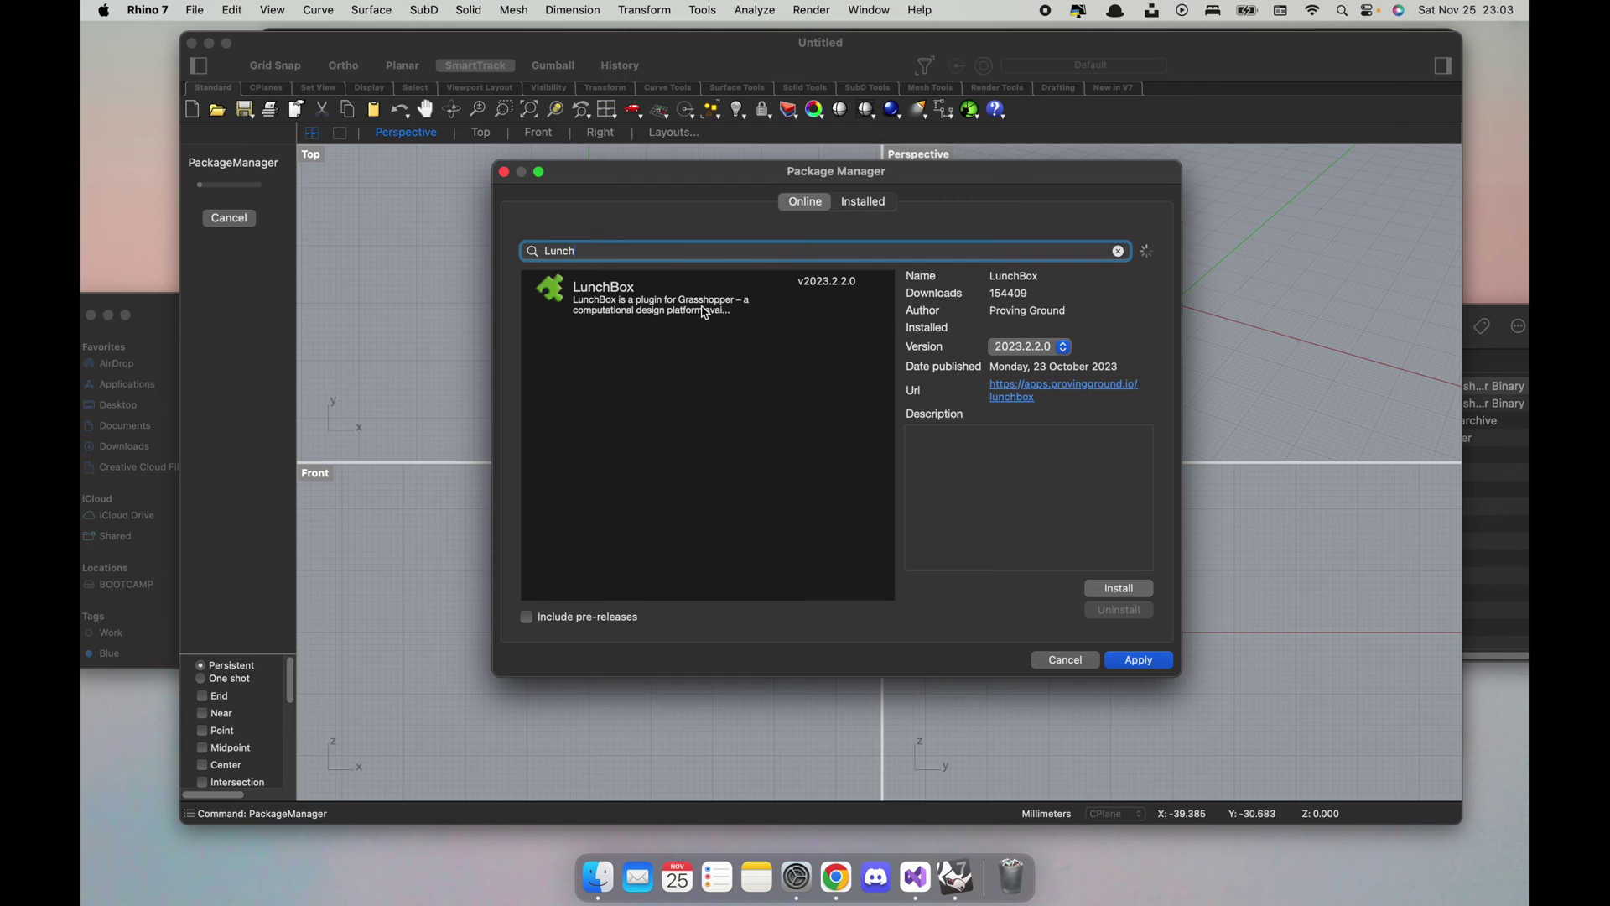
pyautogui.click(707, 312)
pyautogui.click(1119, 588)
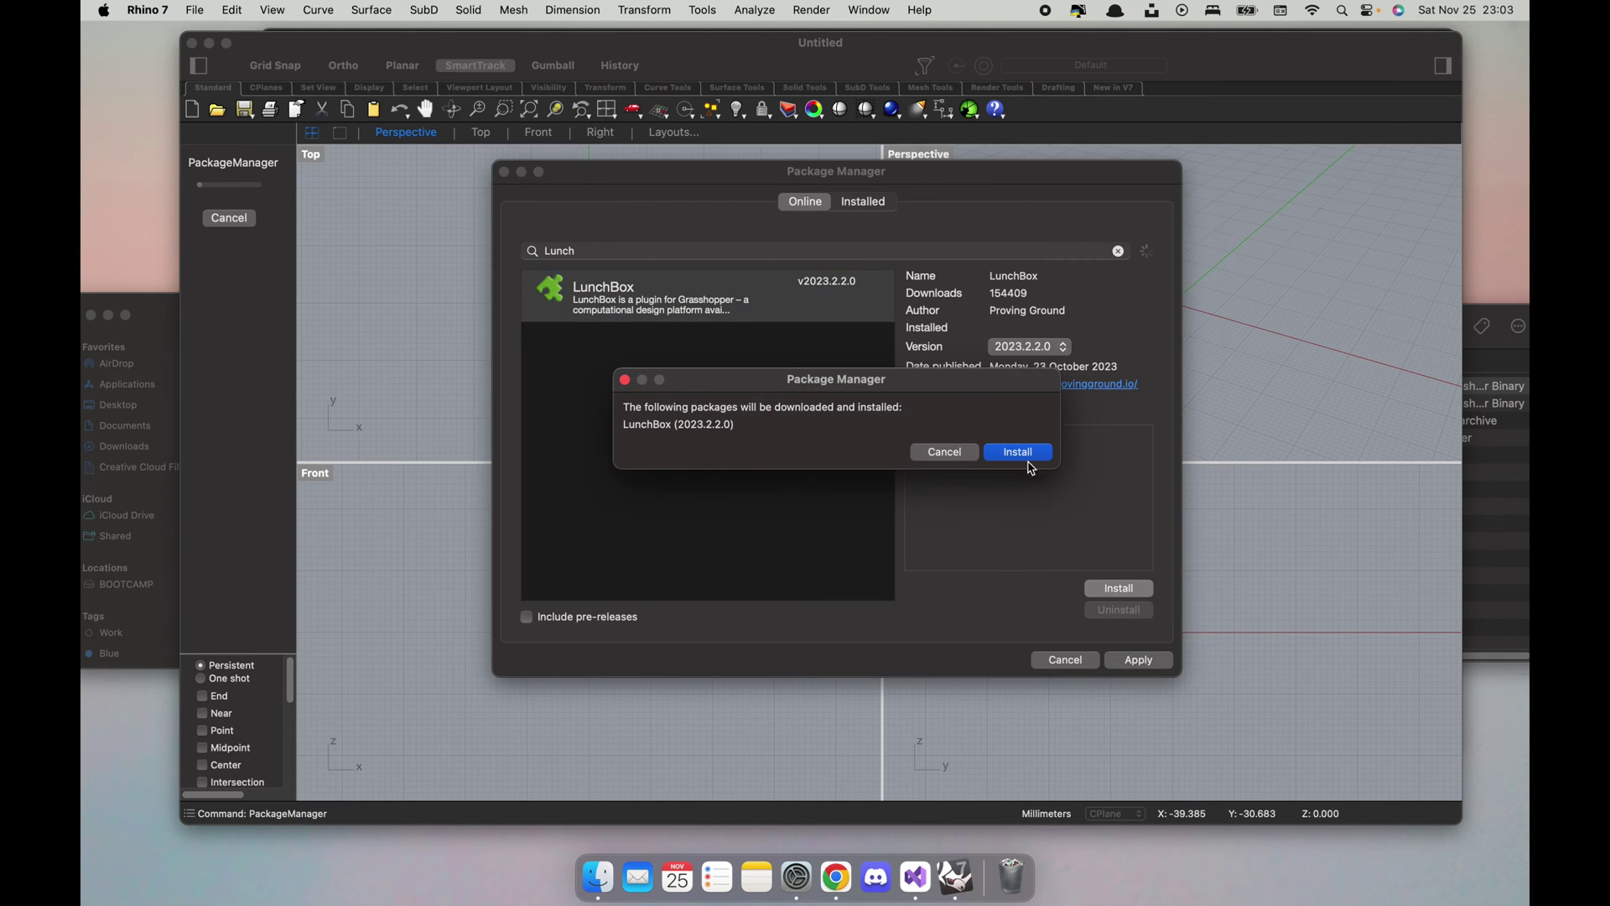
pyautogui.click(1025, 454)
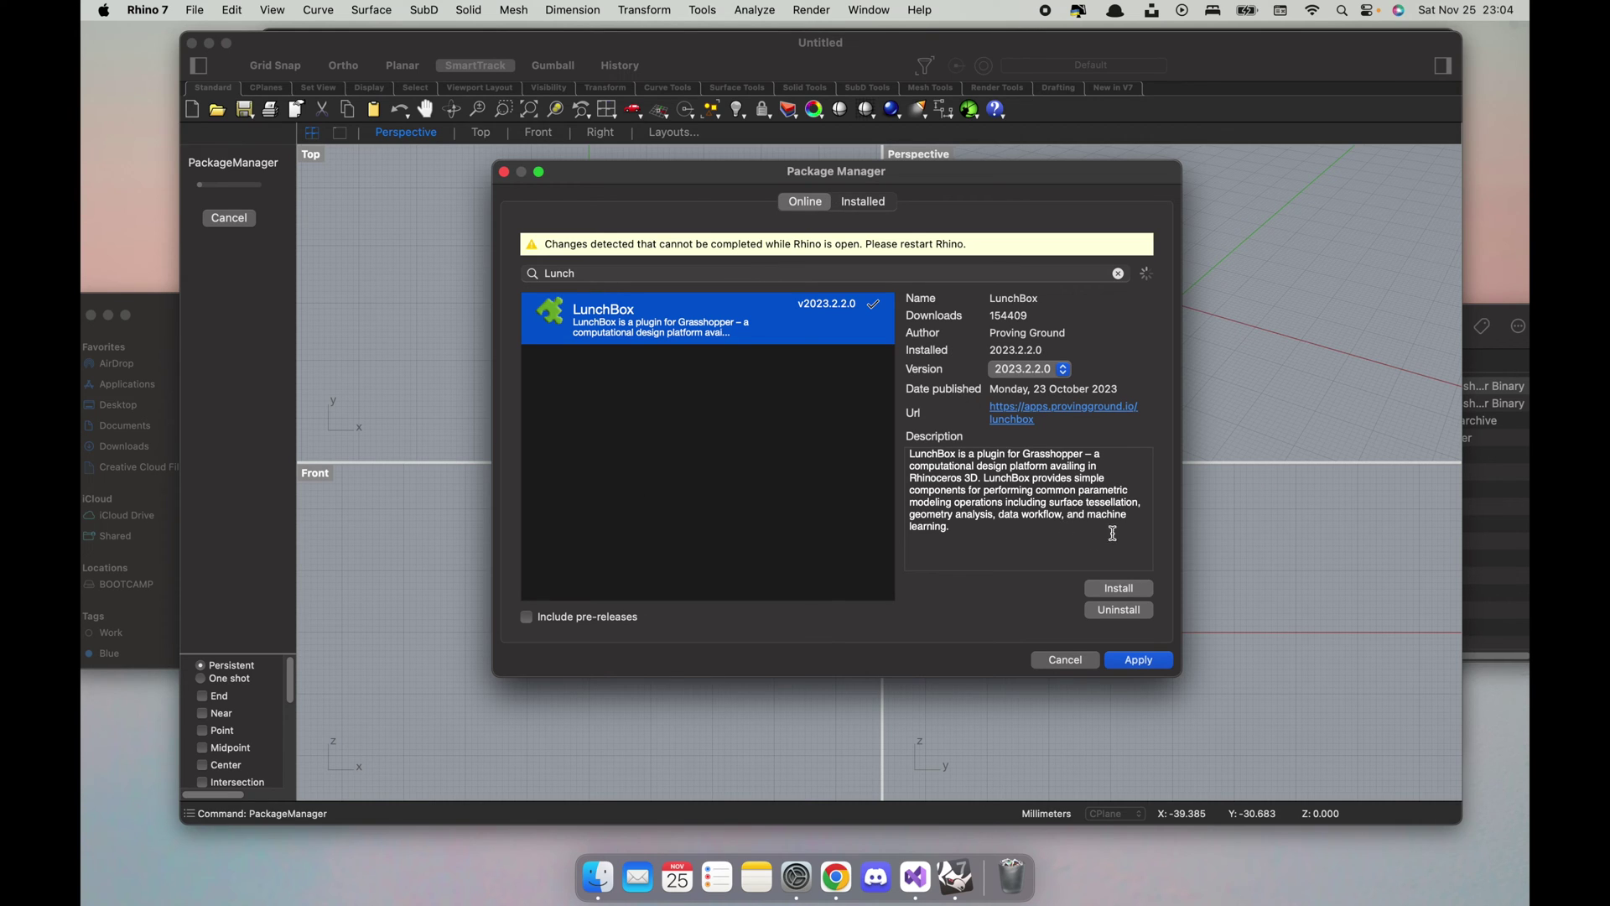
pyautogui.click(1065, 375)
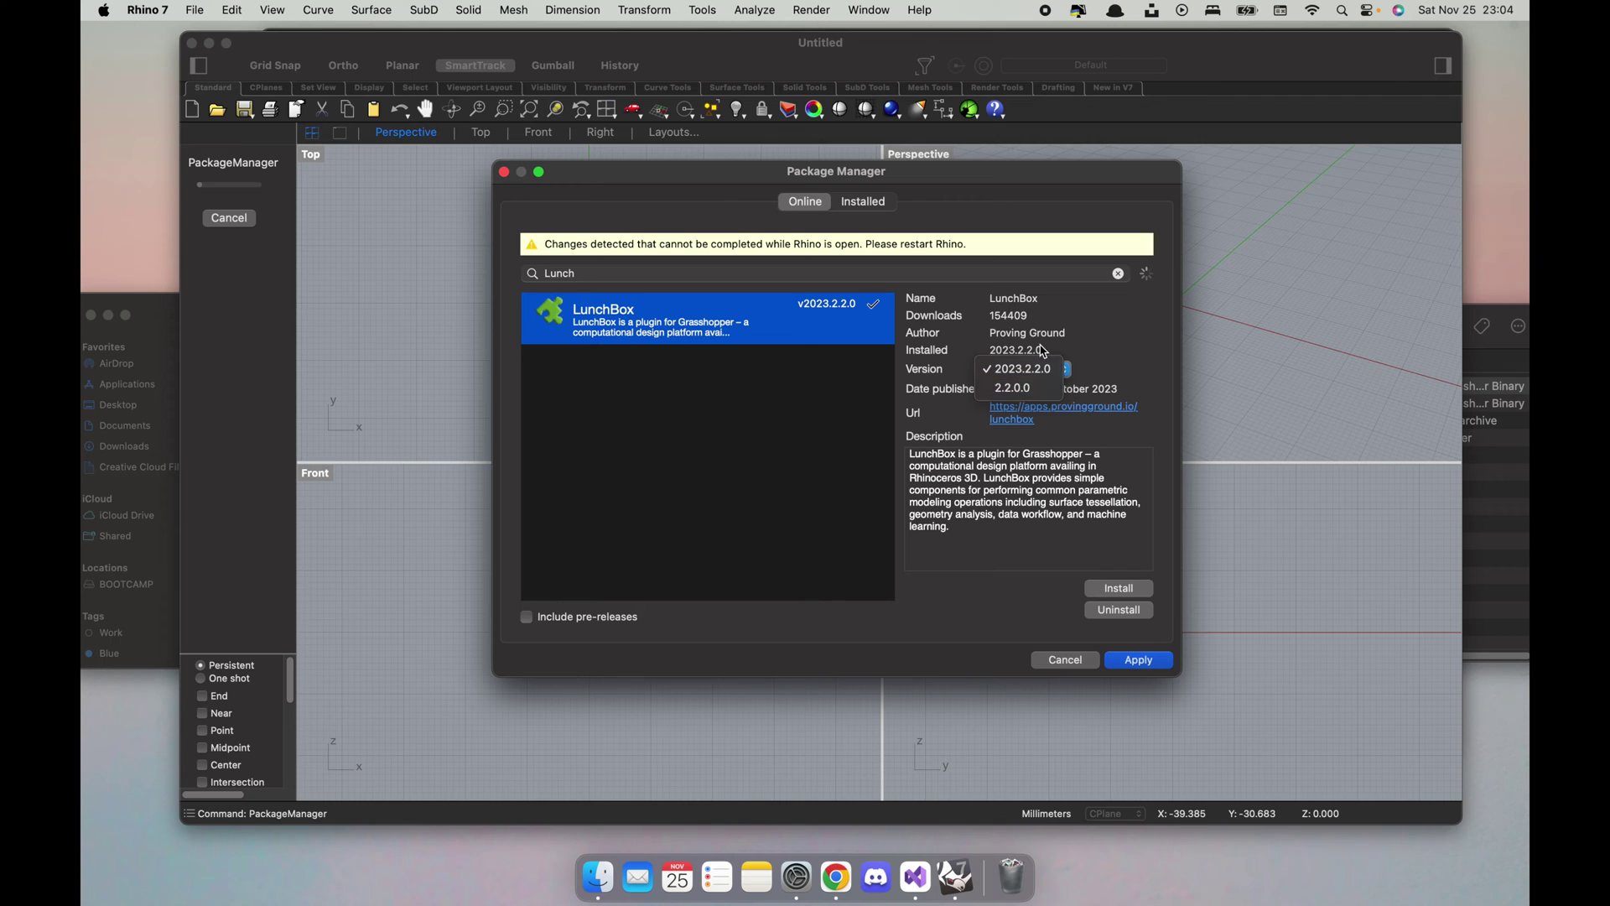
pyautogui.click(1049, 378)
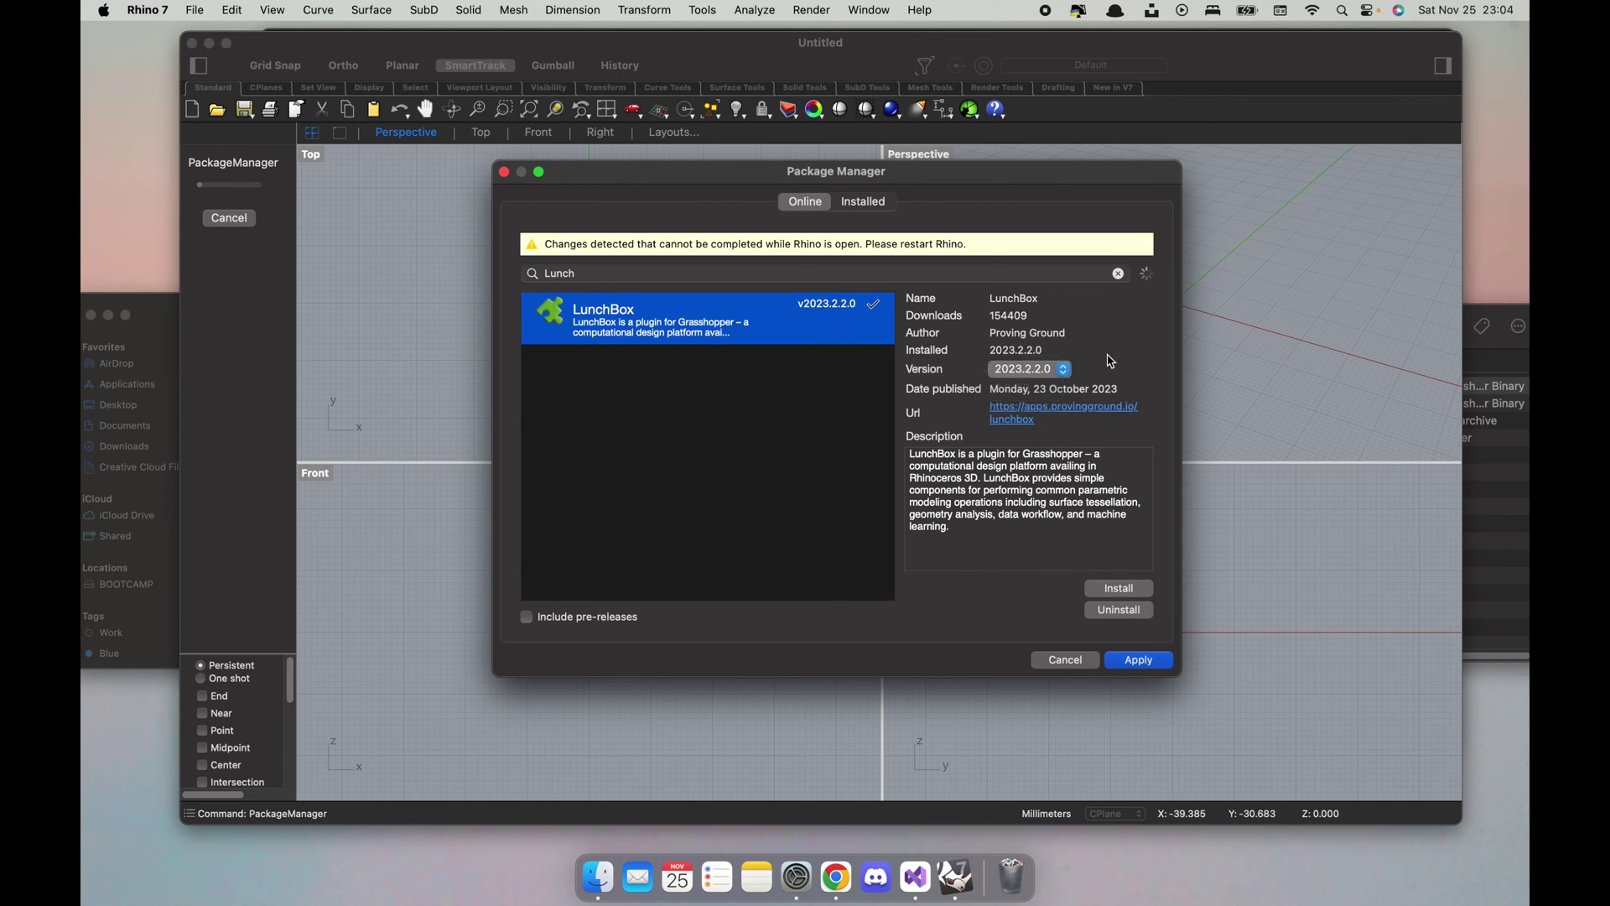
pyautogui.click(1144, 661)
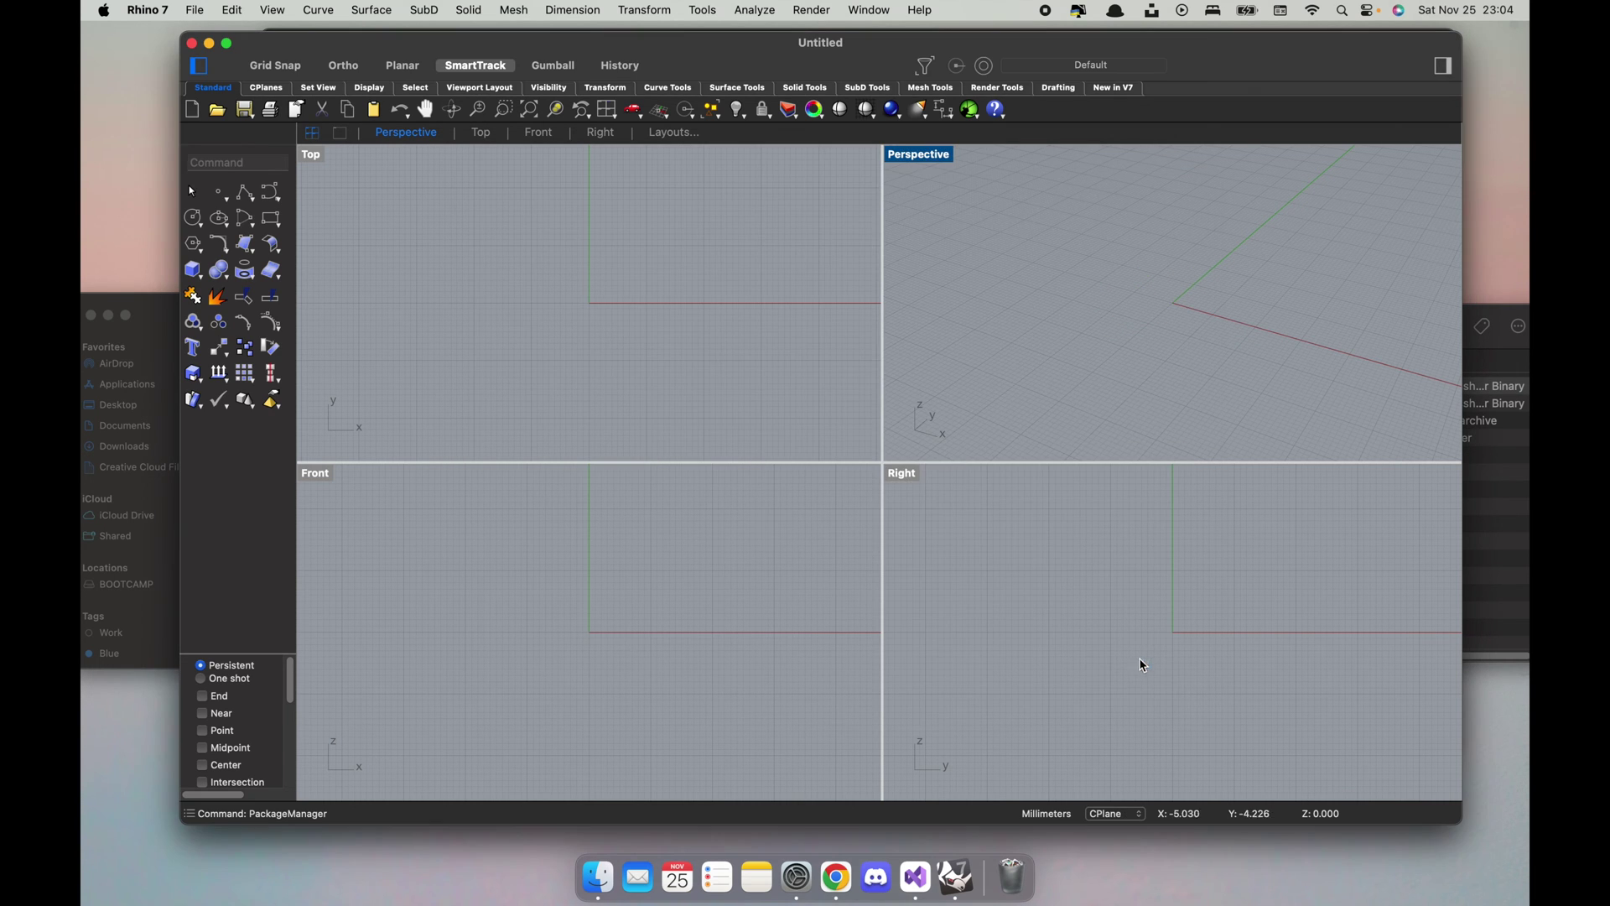
# Step: Search food4Rhino for 'ladybug' from its home page in Chrome
pyautogui.click(836, 878)
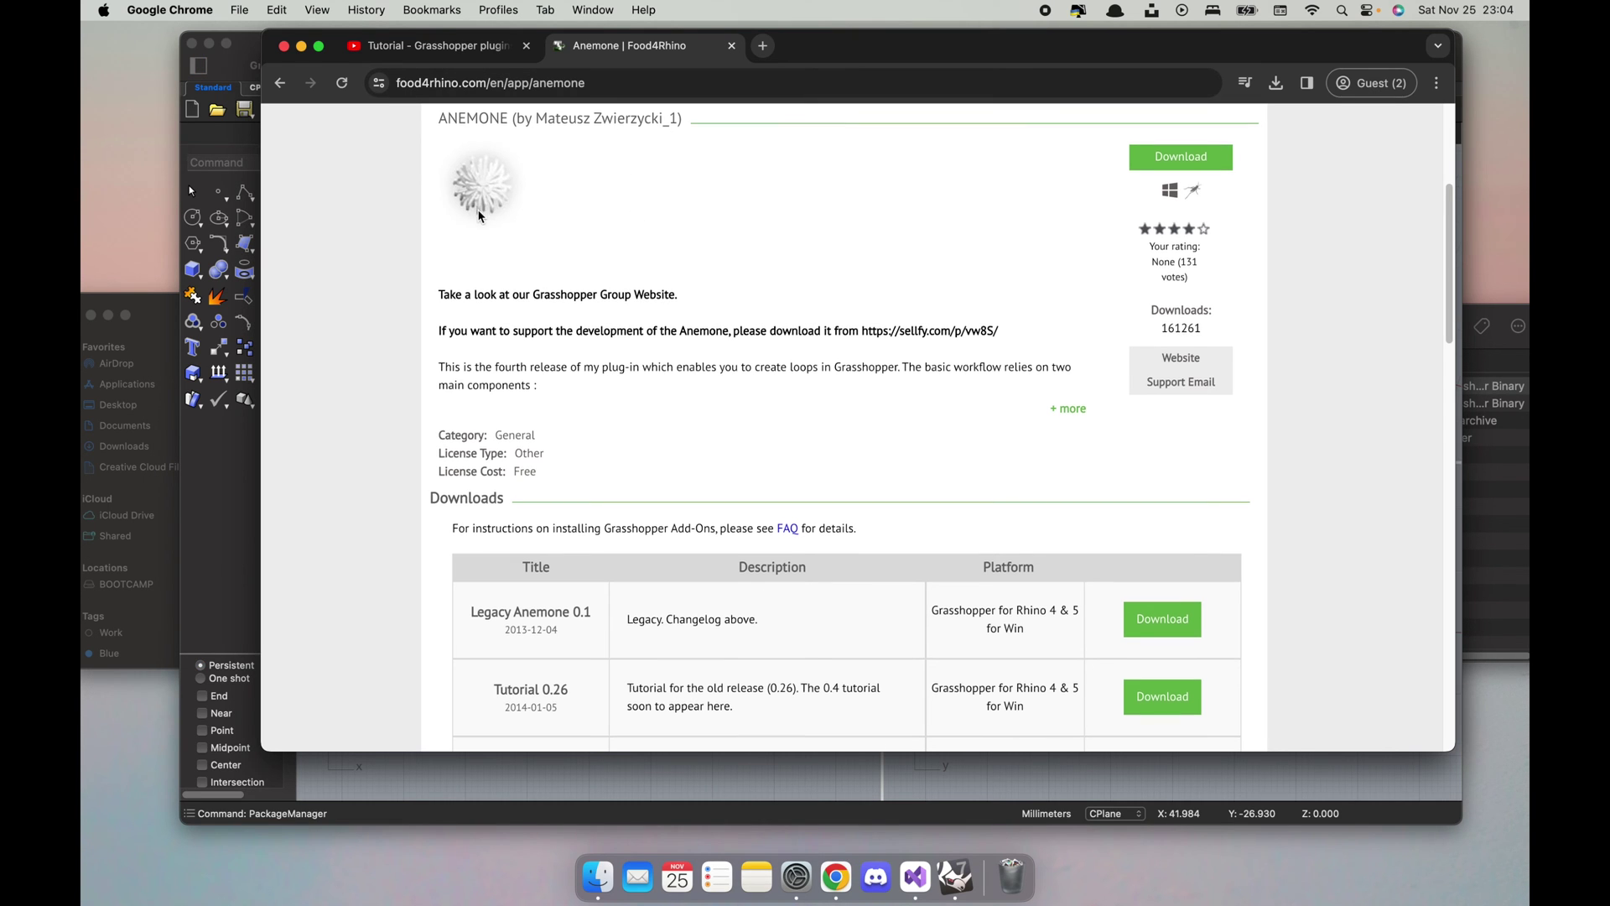
pyautogui.scroll(5, 486, 214)
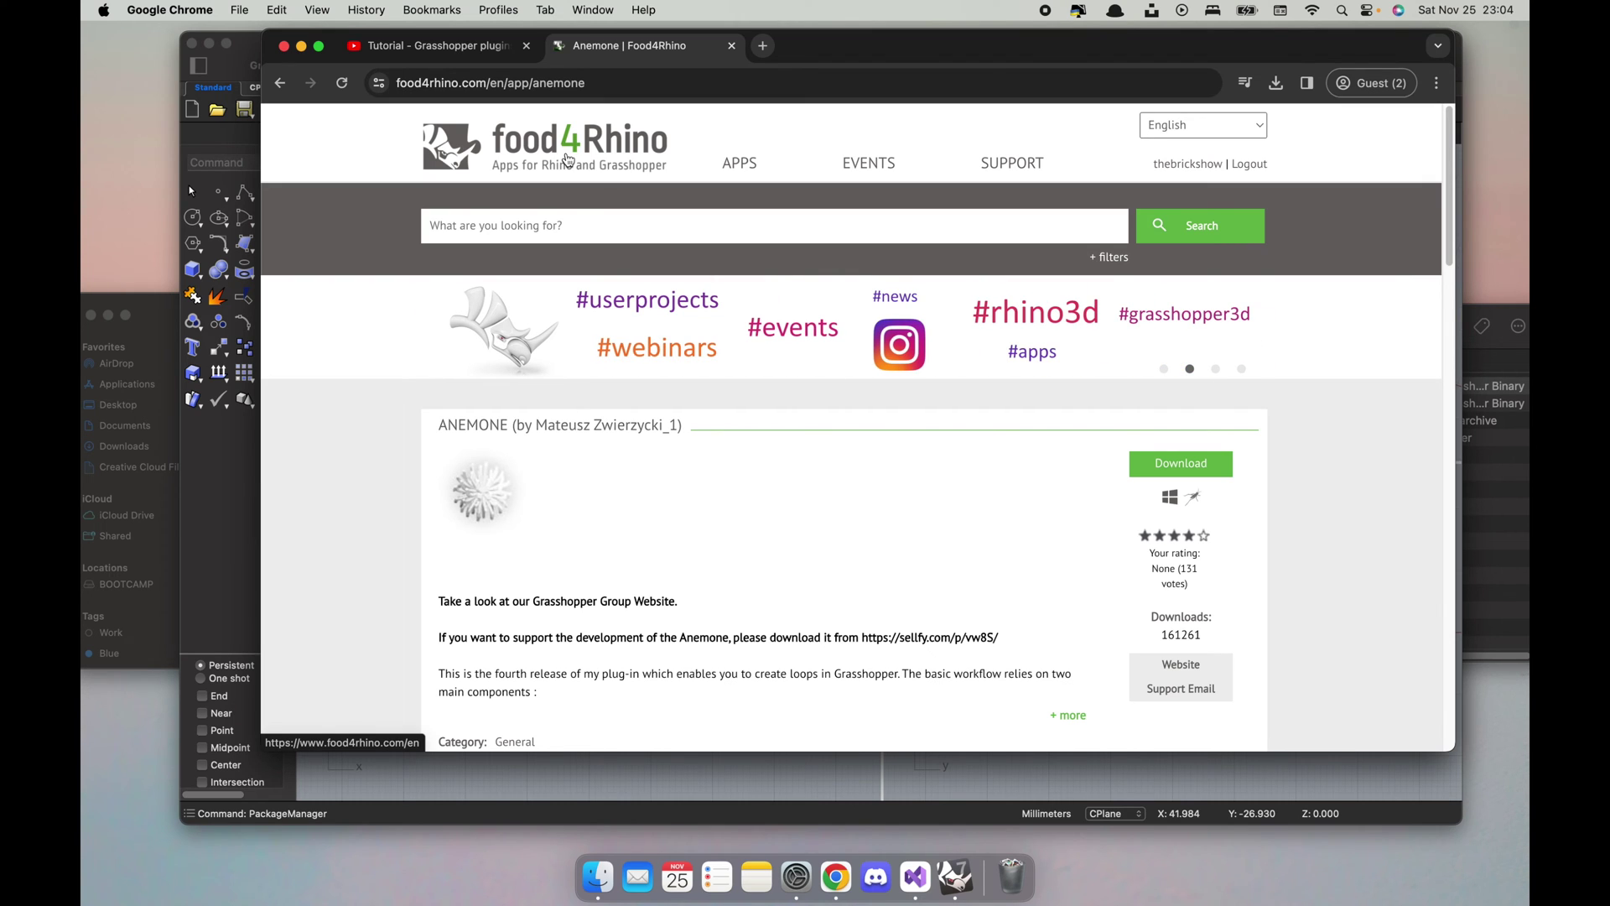
pyautogui.click(571, 153)
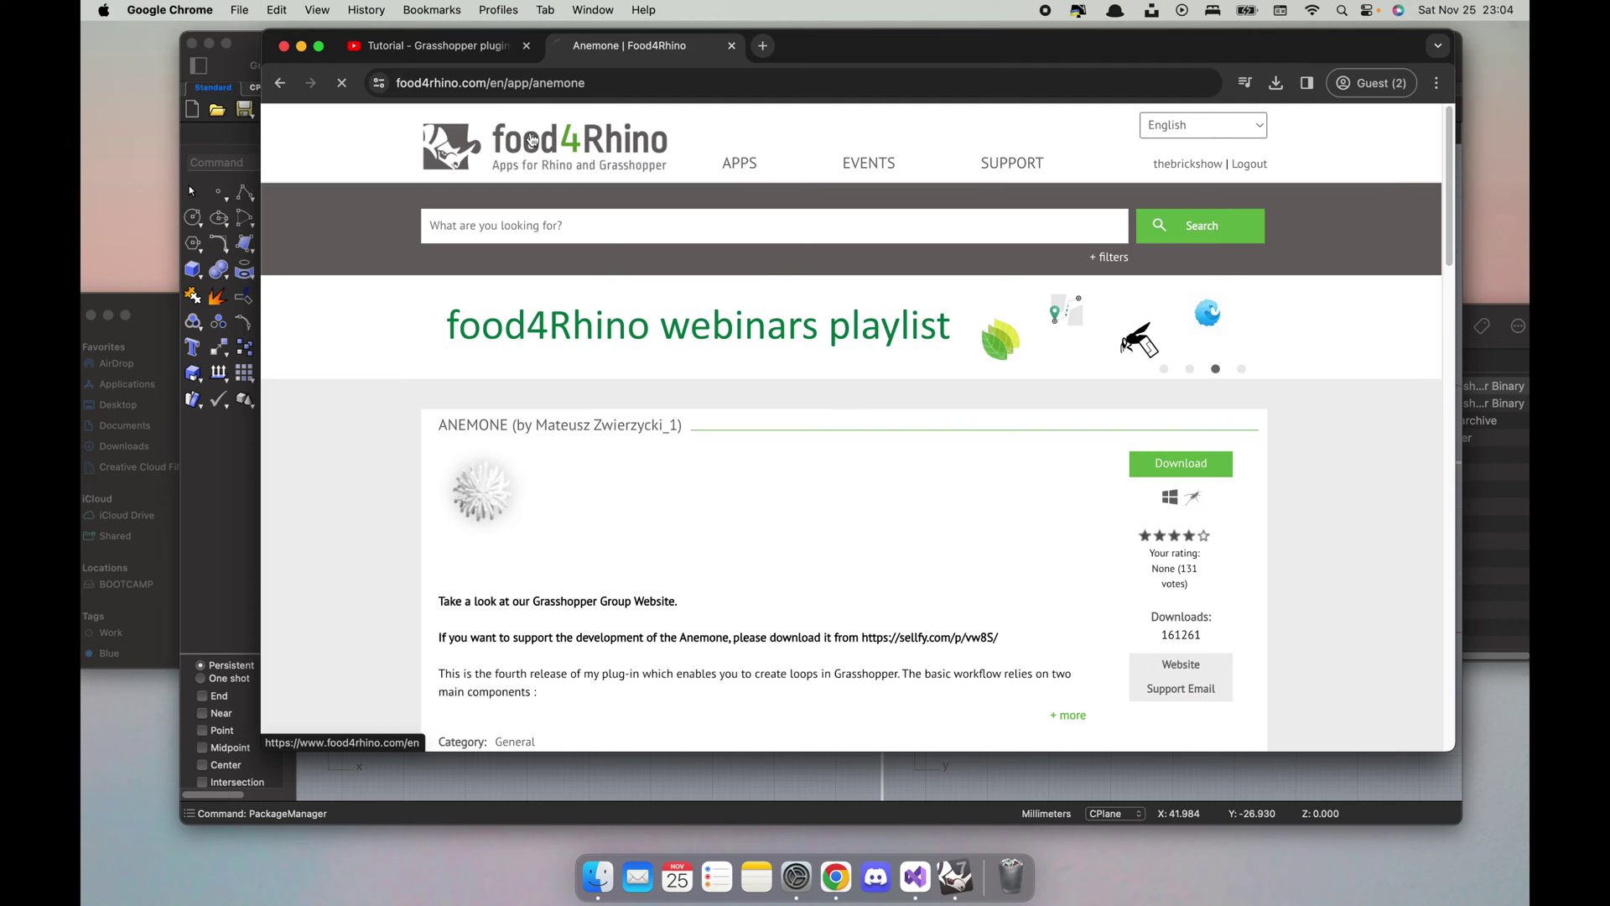
pyautogui.click(676, 224)
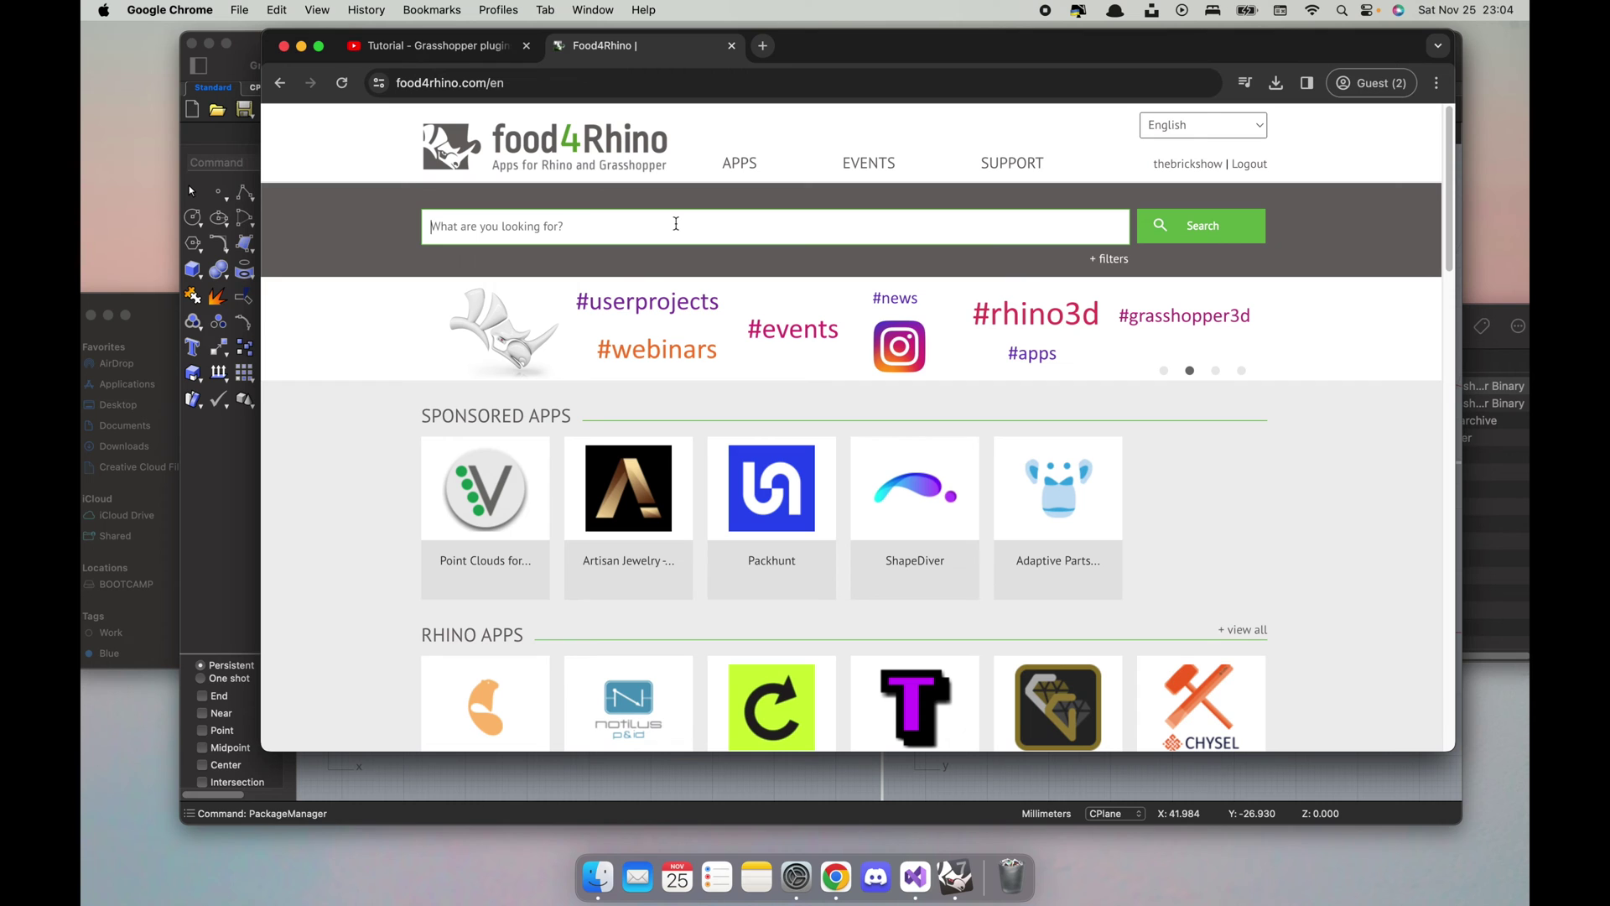
pyautogui.write('ladybug')
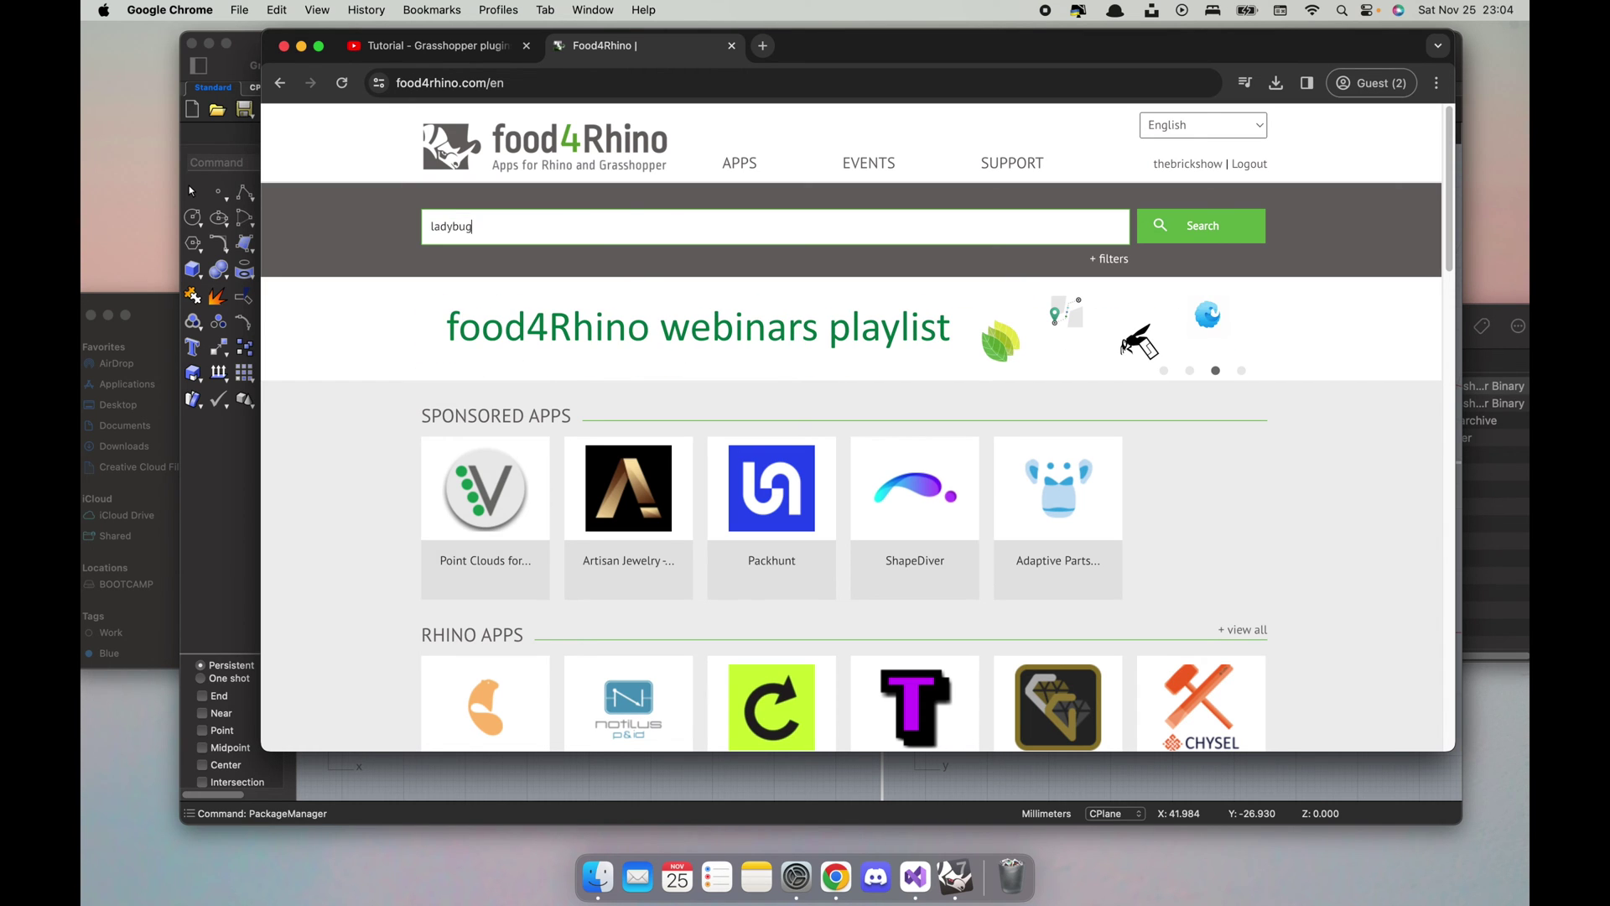
pyautogui.press('Return')
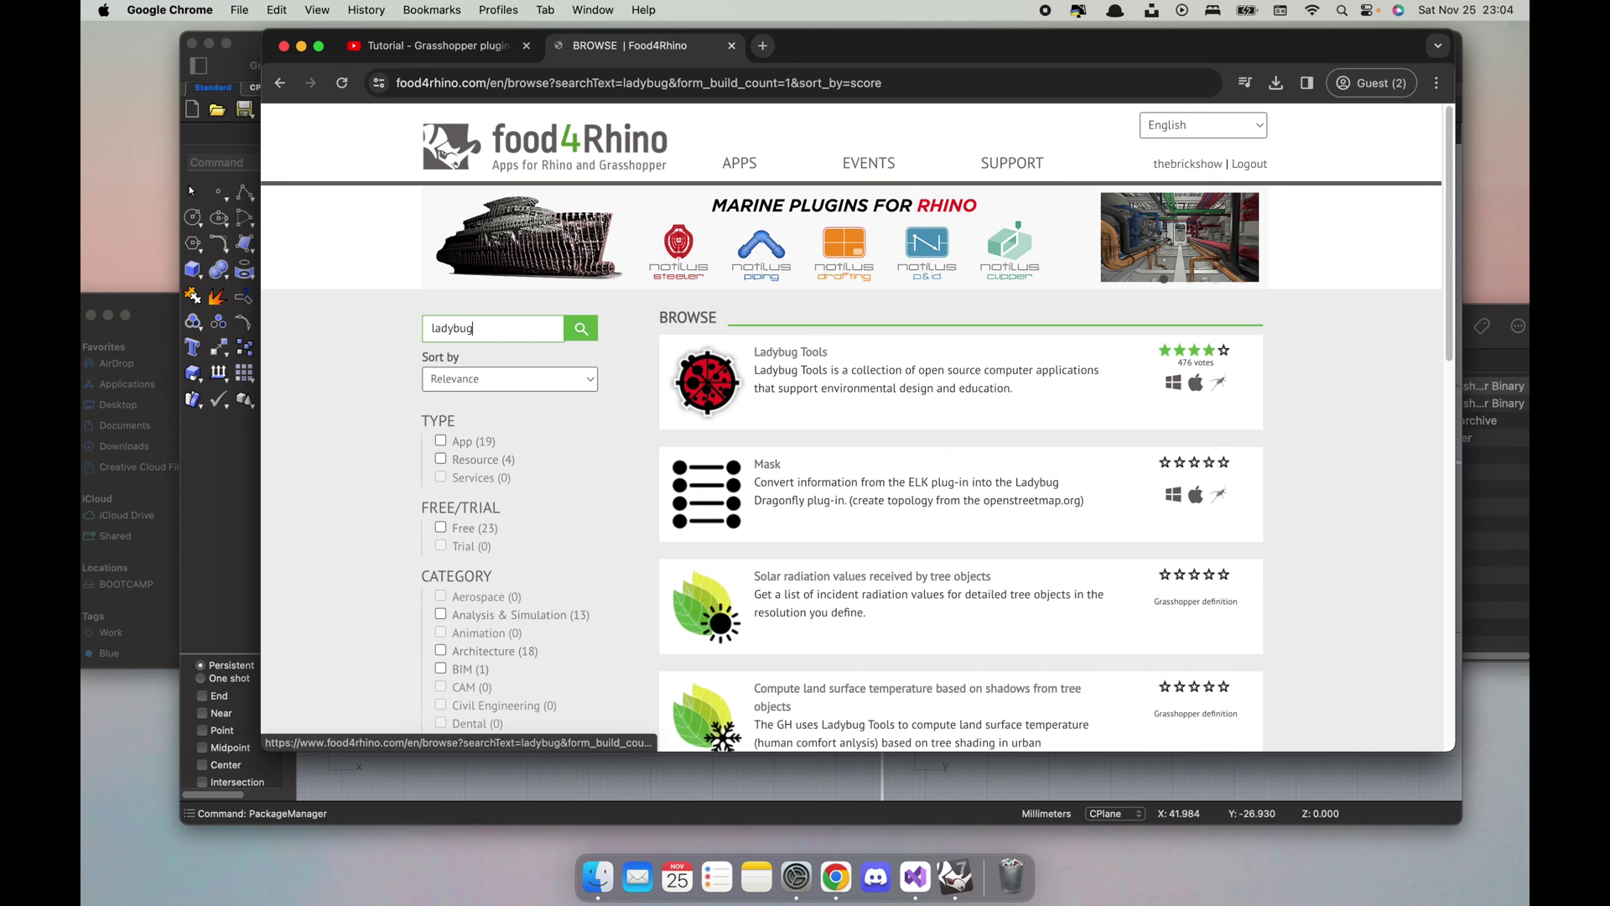
# Step: Open the Ladybug Tools page and download release 1.7.0, which supports Rhino 7 Mac
pyautogui.click(788, 369)
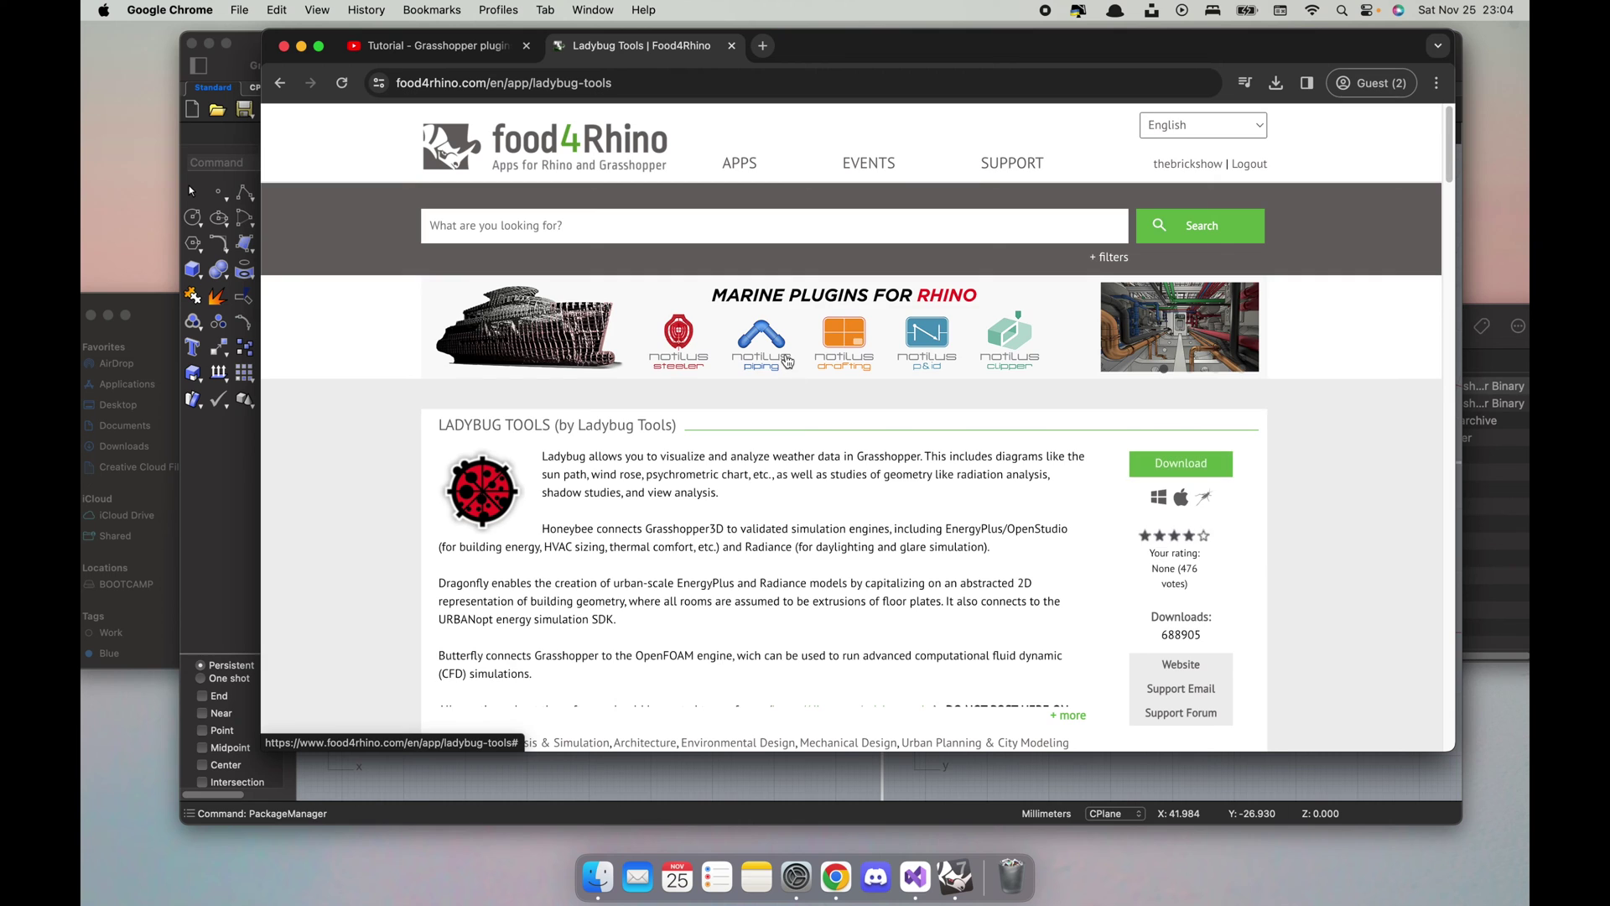
pyautogui.scroll(-3, 787, 360)
pyautogui.scroll(-5, 782, 386)
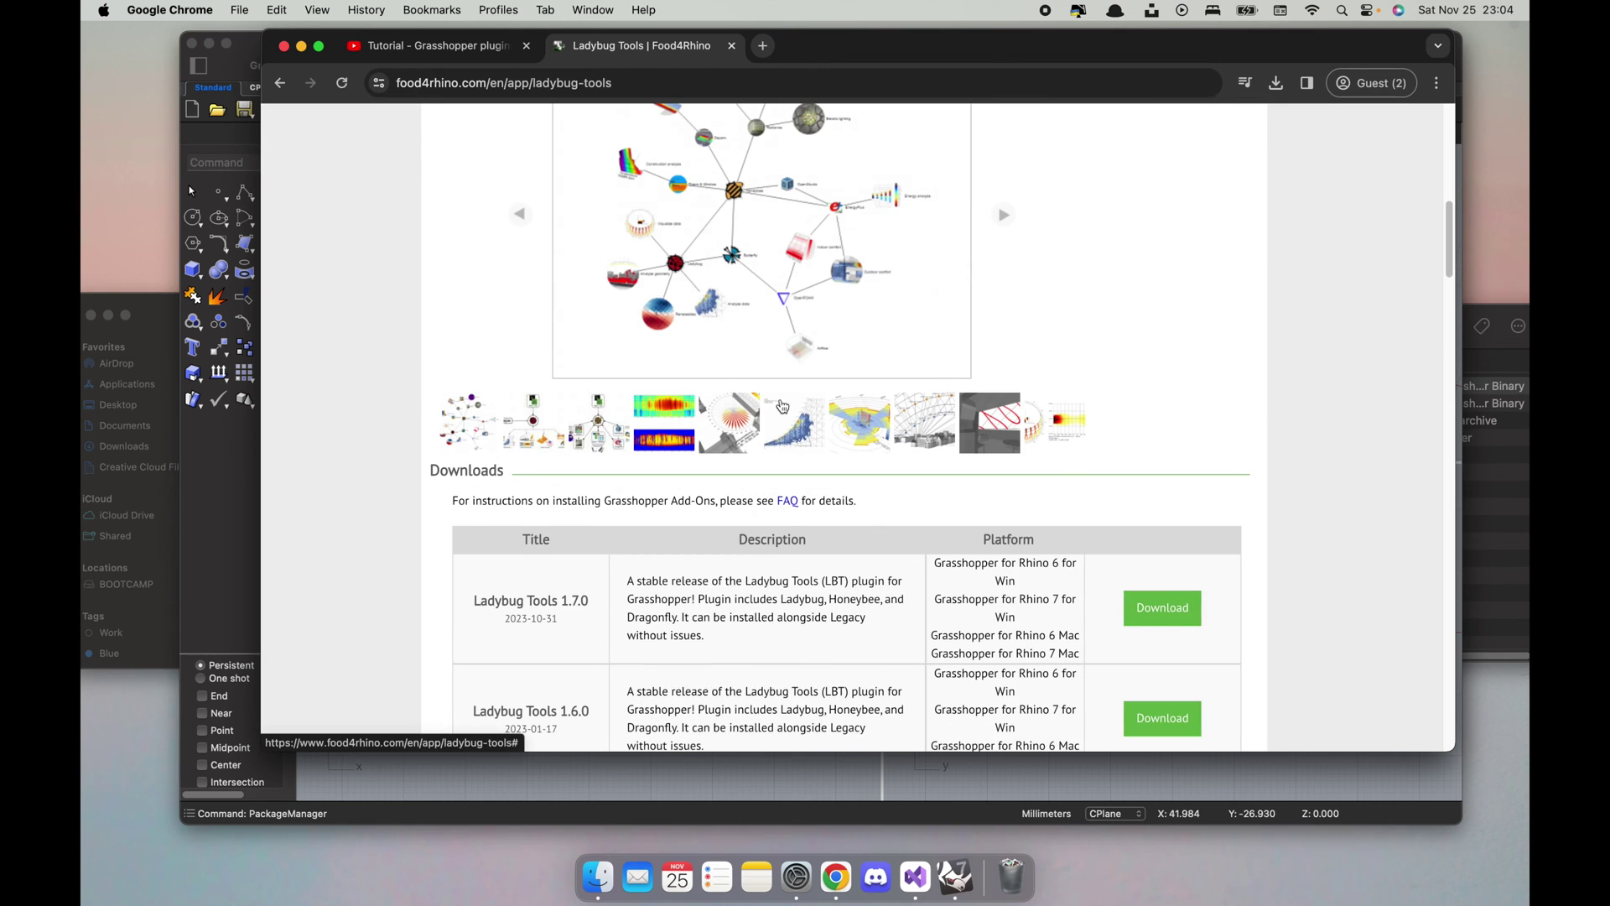
pyautogui.scroll(-3, 755, 419)
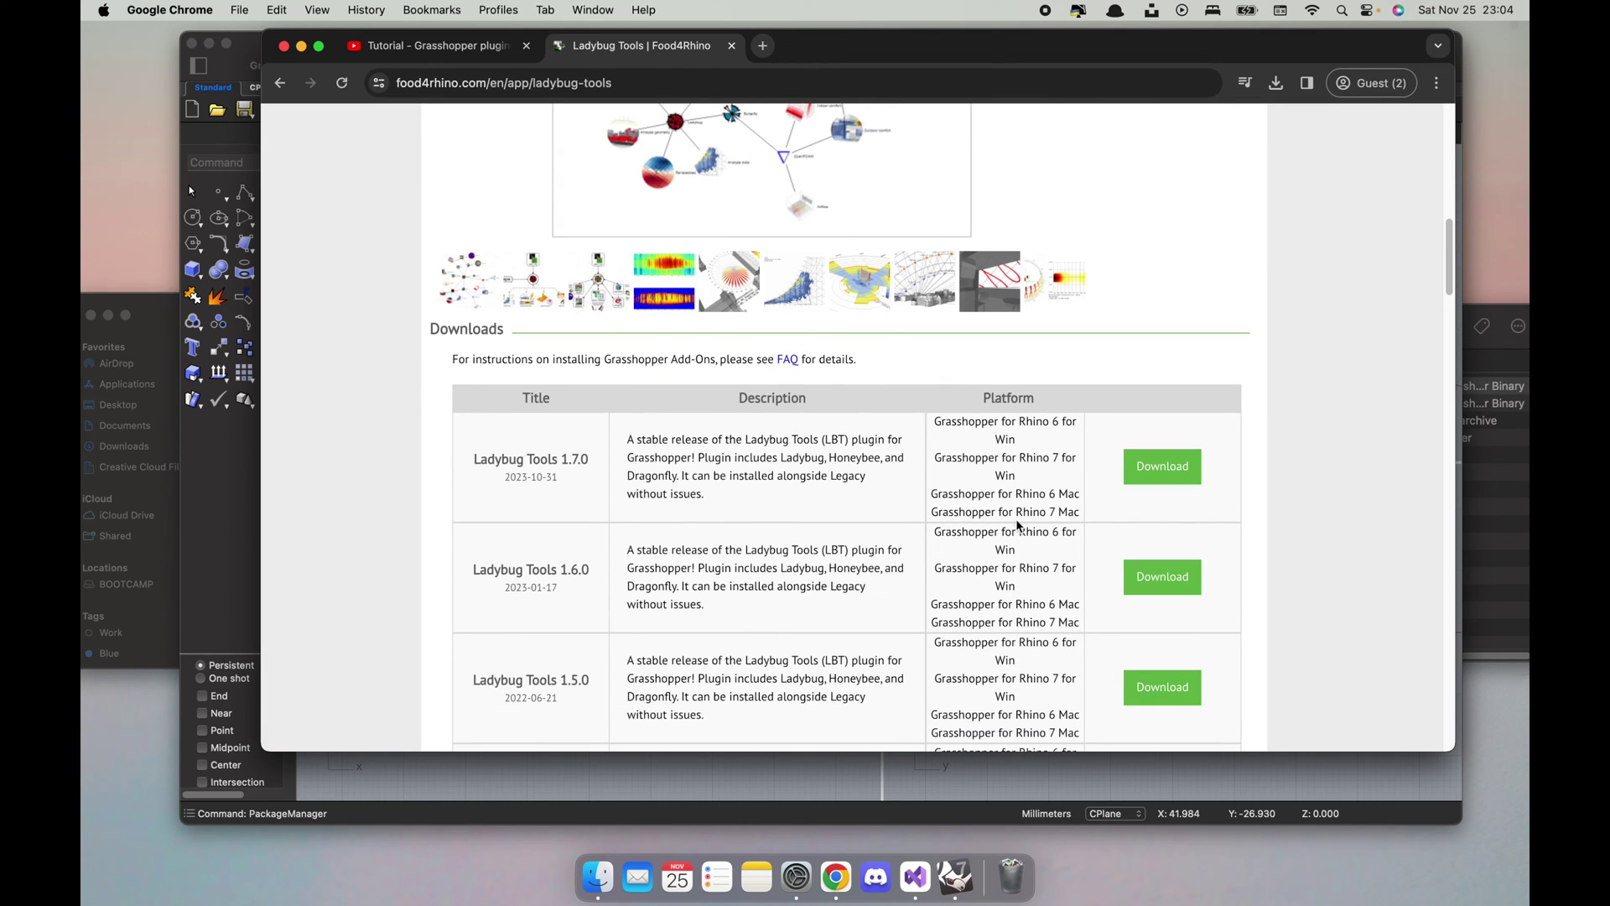
pyautogui.moveTo(960, 515); pyautogui.dragTo(1096, 510)
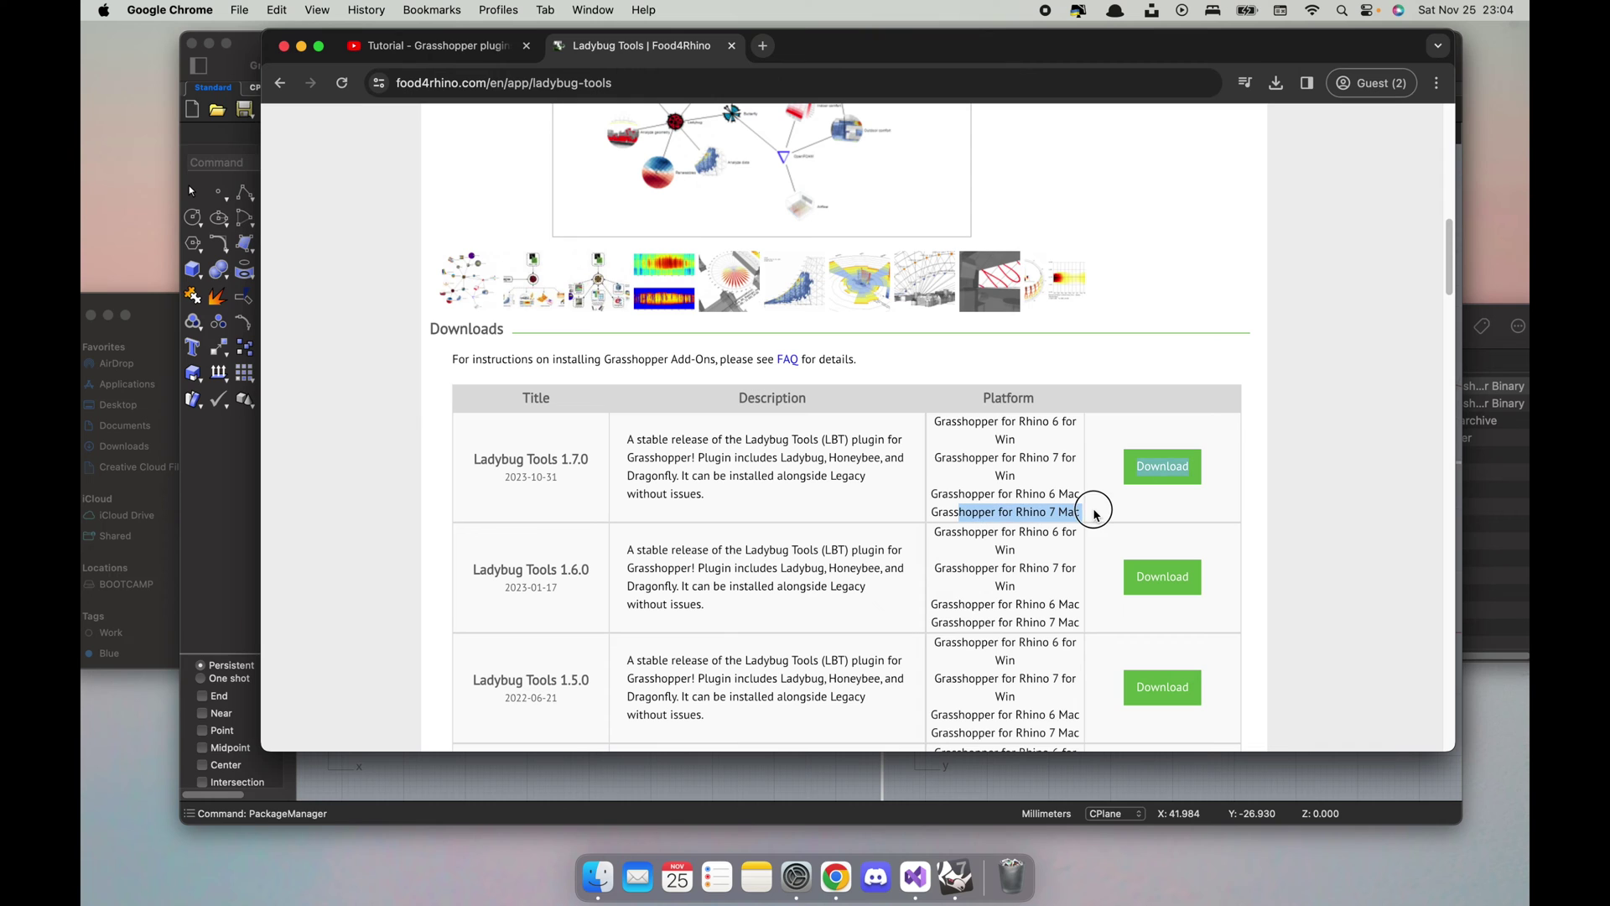
pyautogui.click(1116, 564)
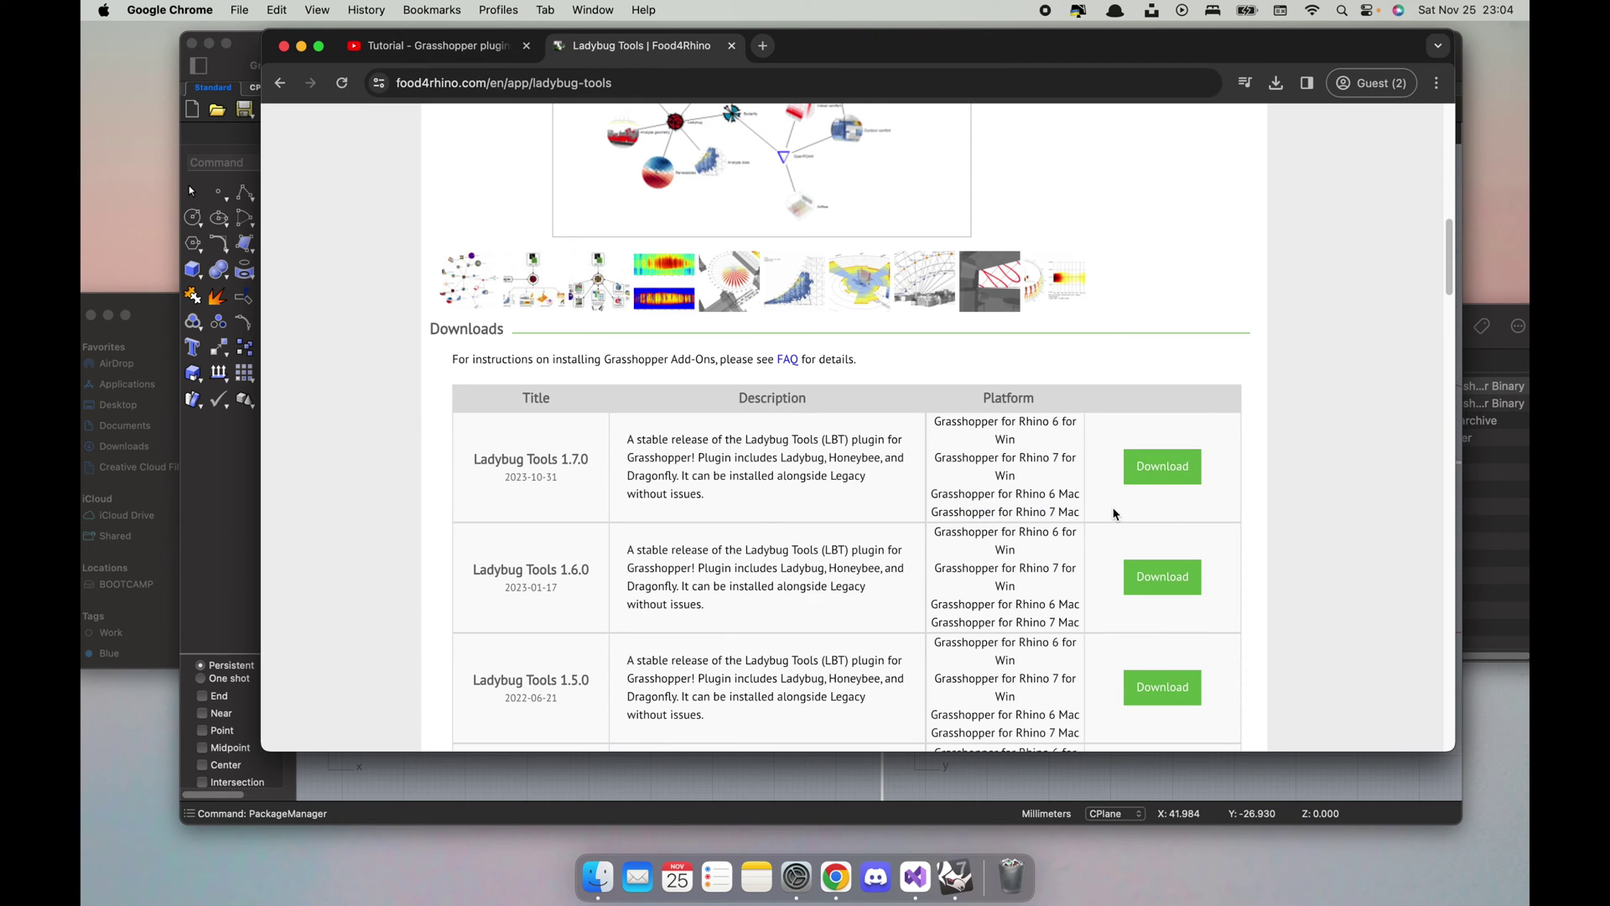
pyautogui.click(1160, 467)
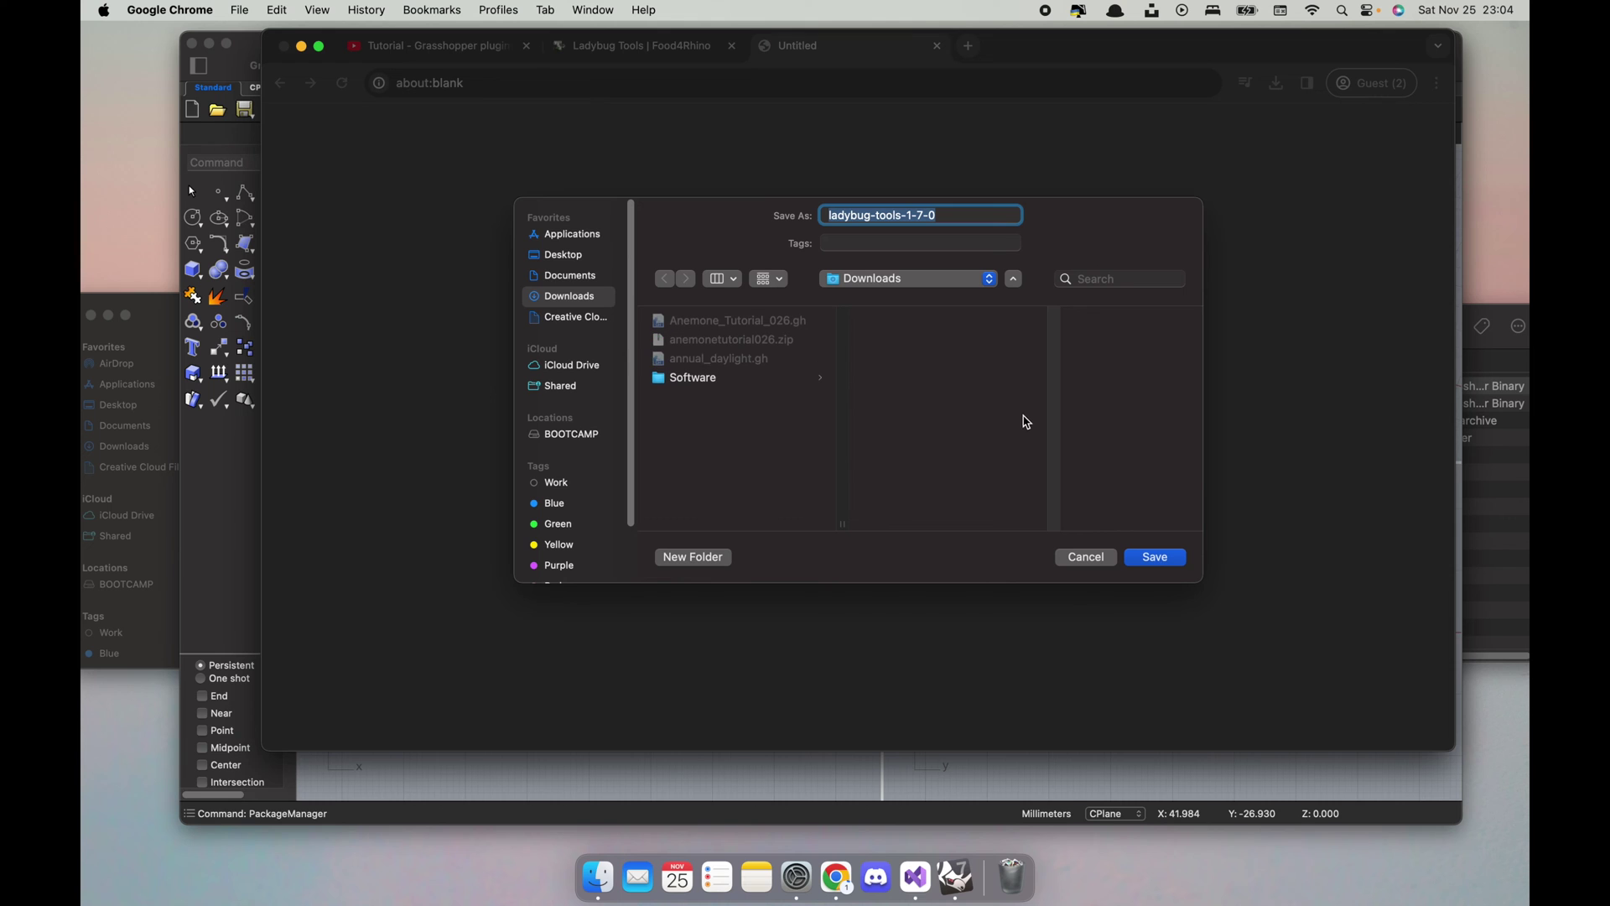
# Step: Save the Ladybug Tools zip, extract ladybug-tools-1-7-0, and open installation_instructions.txt
pyautogui.click(1162, 556)
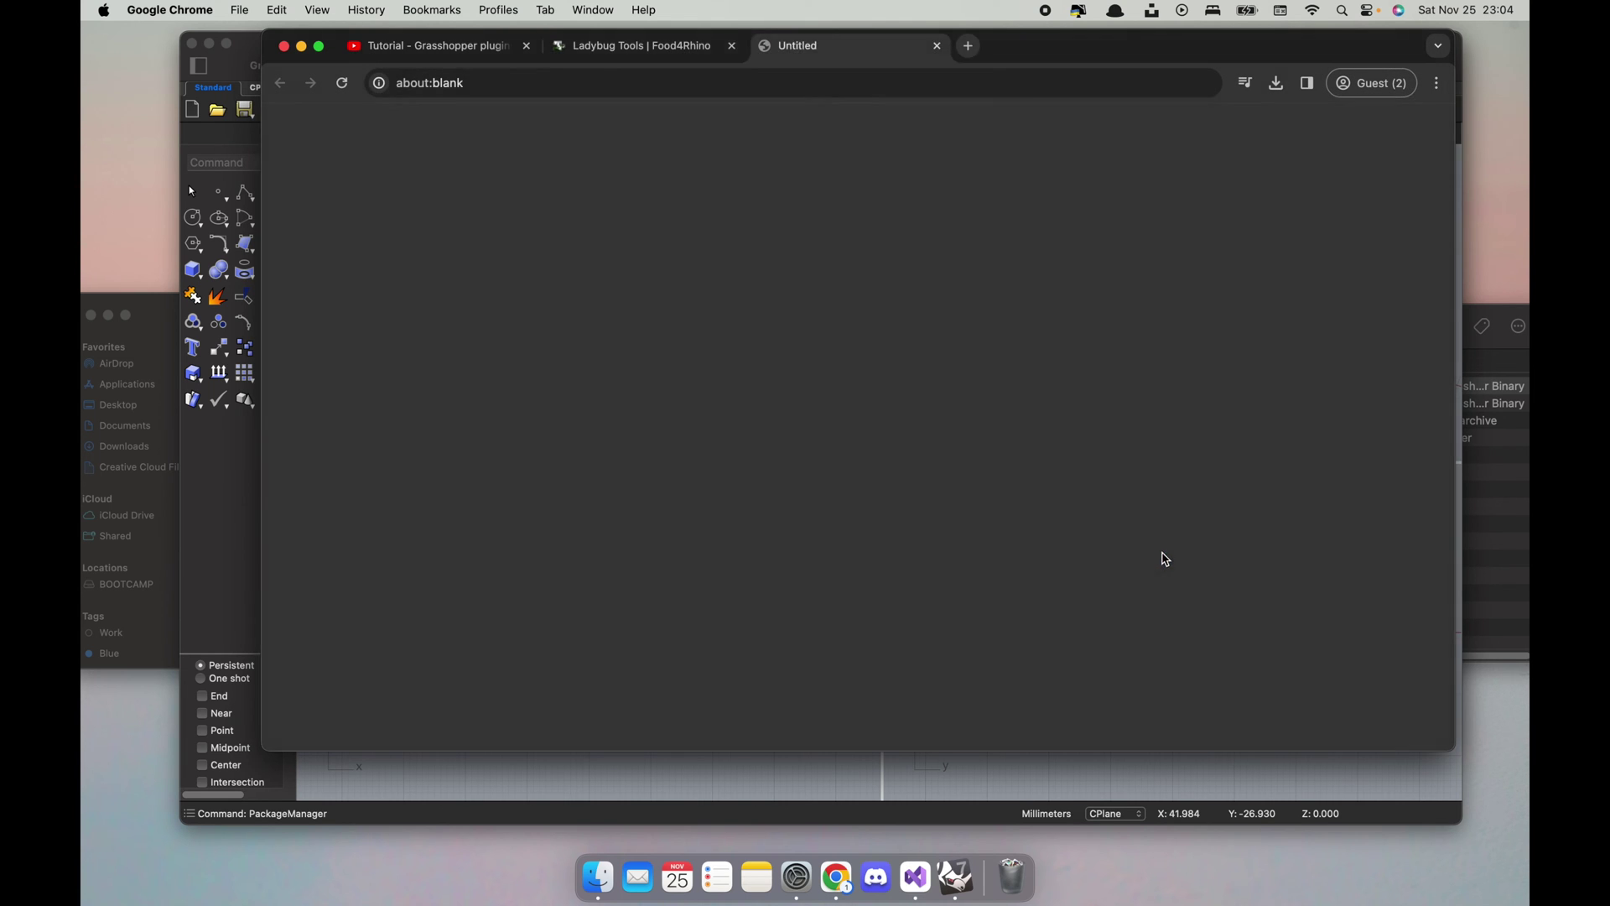
pyautogui.click(1500, 549)
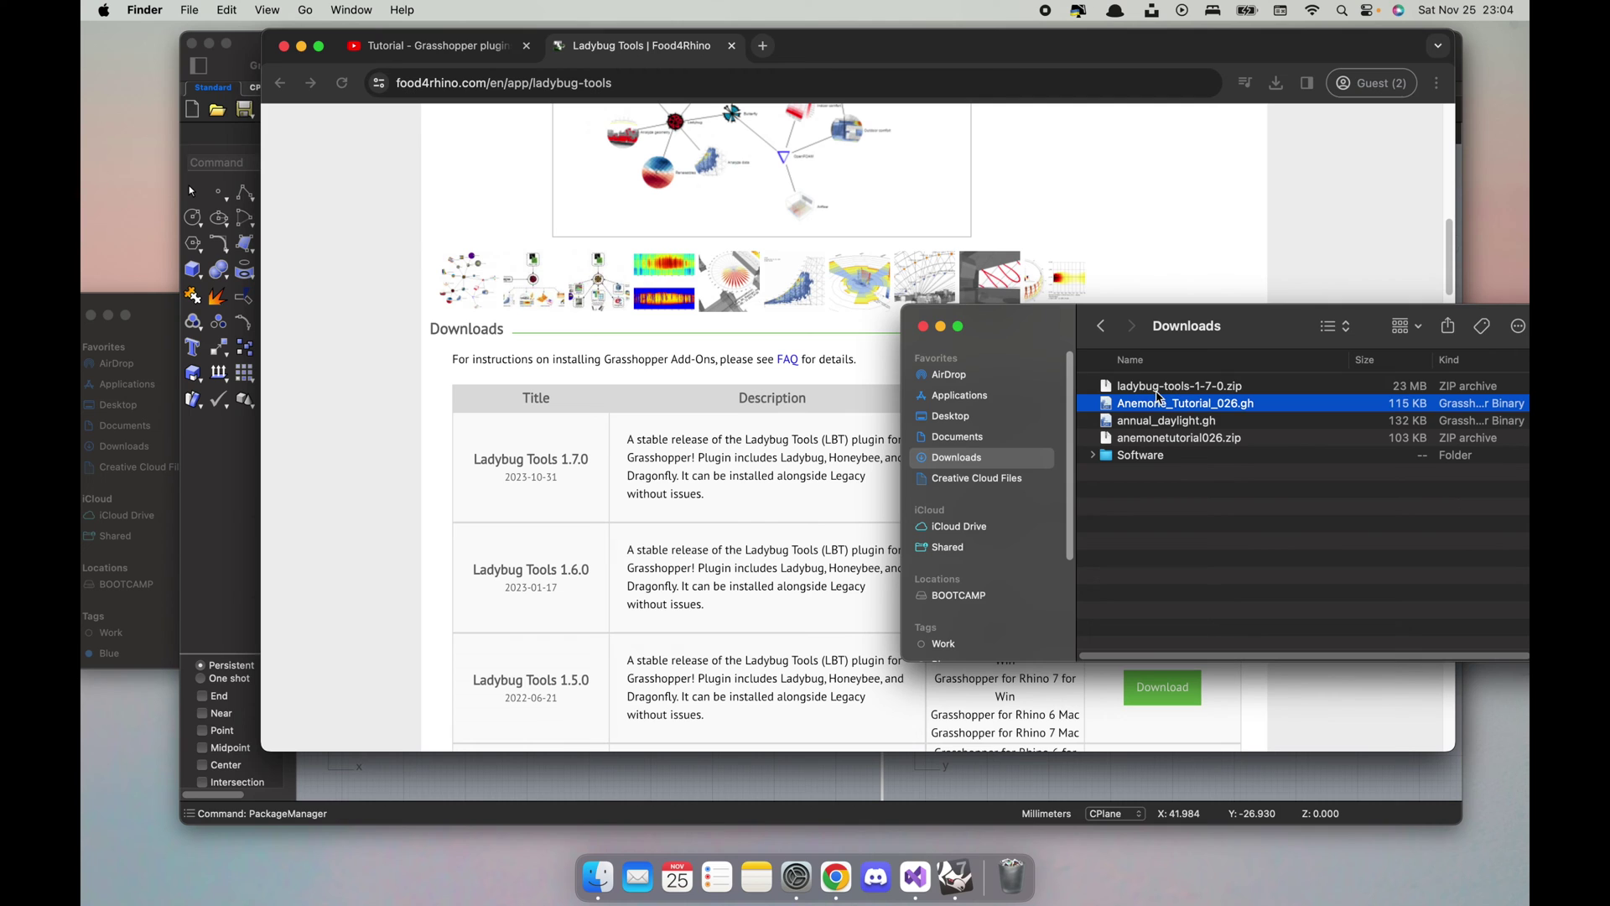
pyautogui.doubleClick(1162, 388)
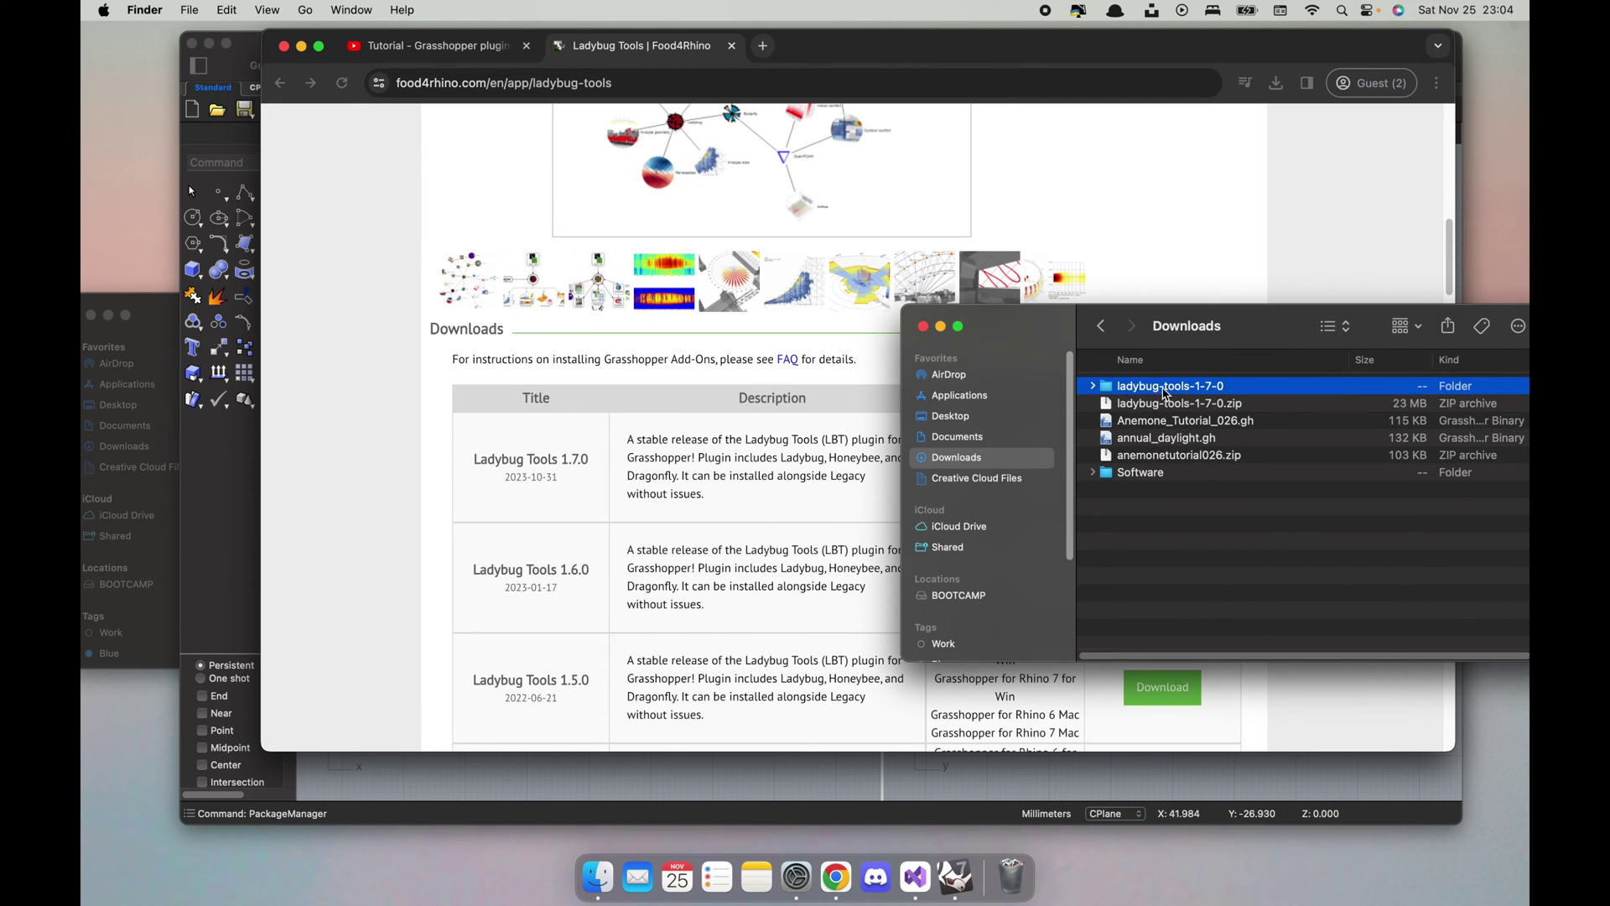
pyautogui.doubleClick(1157, 390)
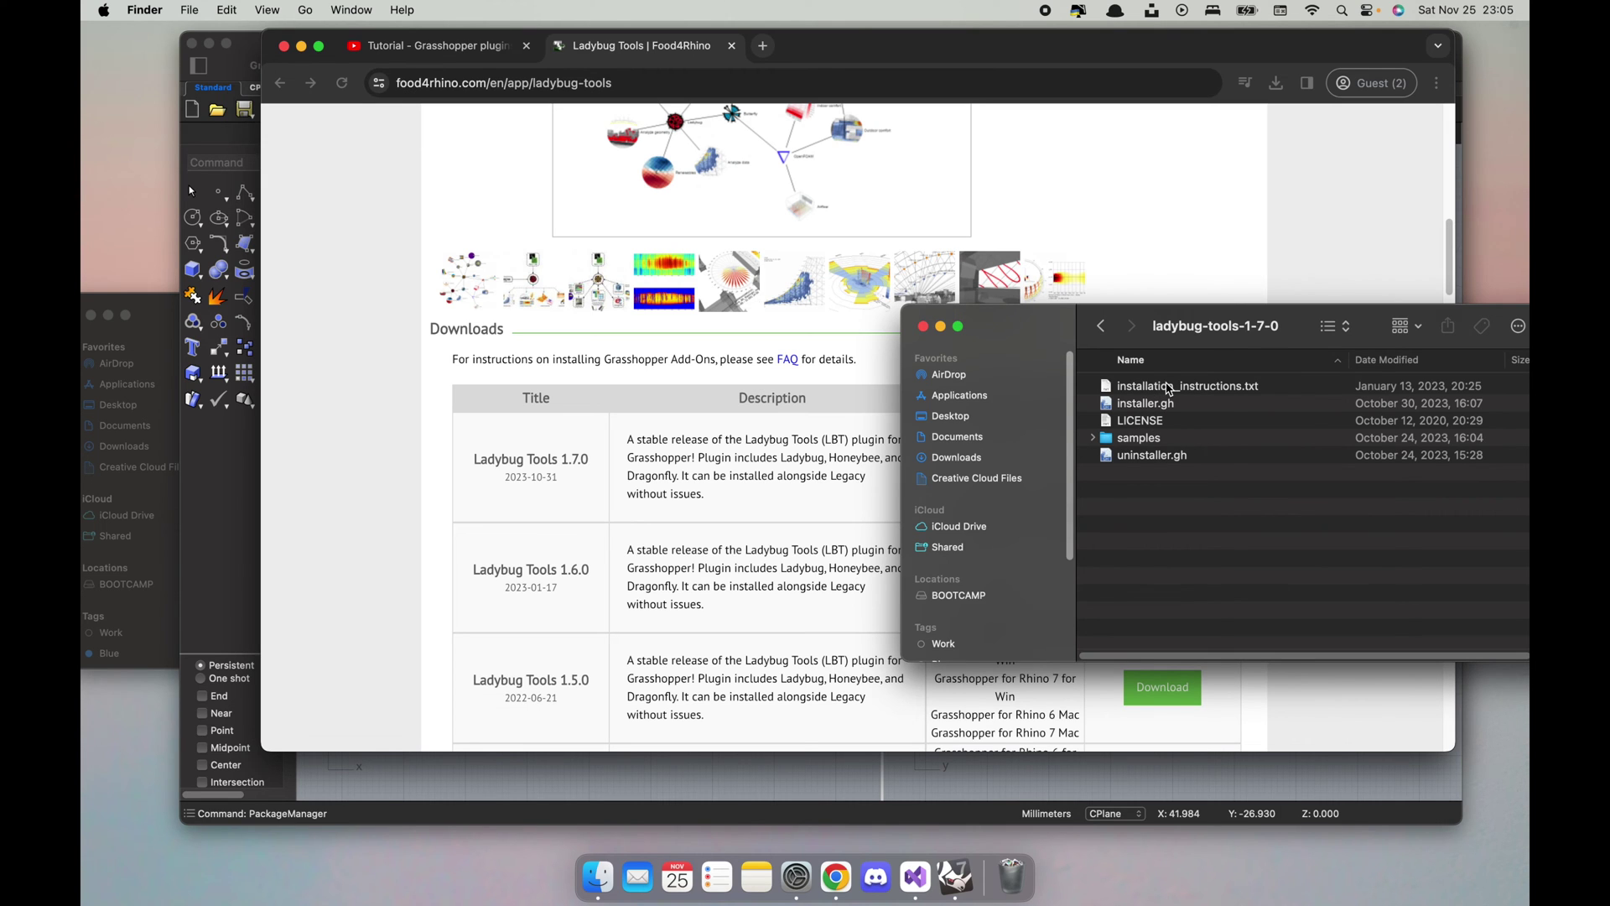
pyautogui.doubleClick(1169, 389)
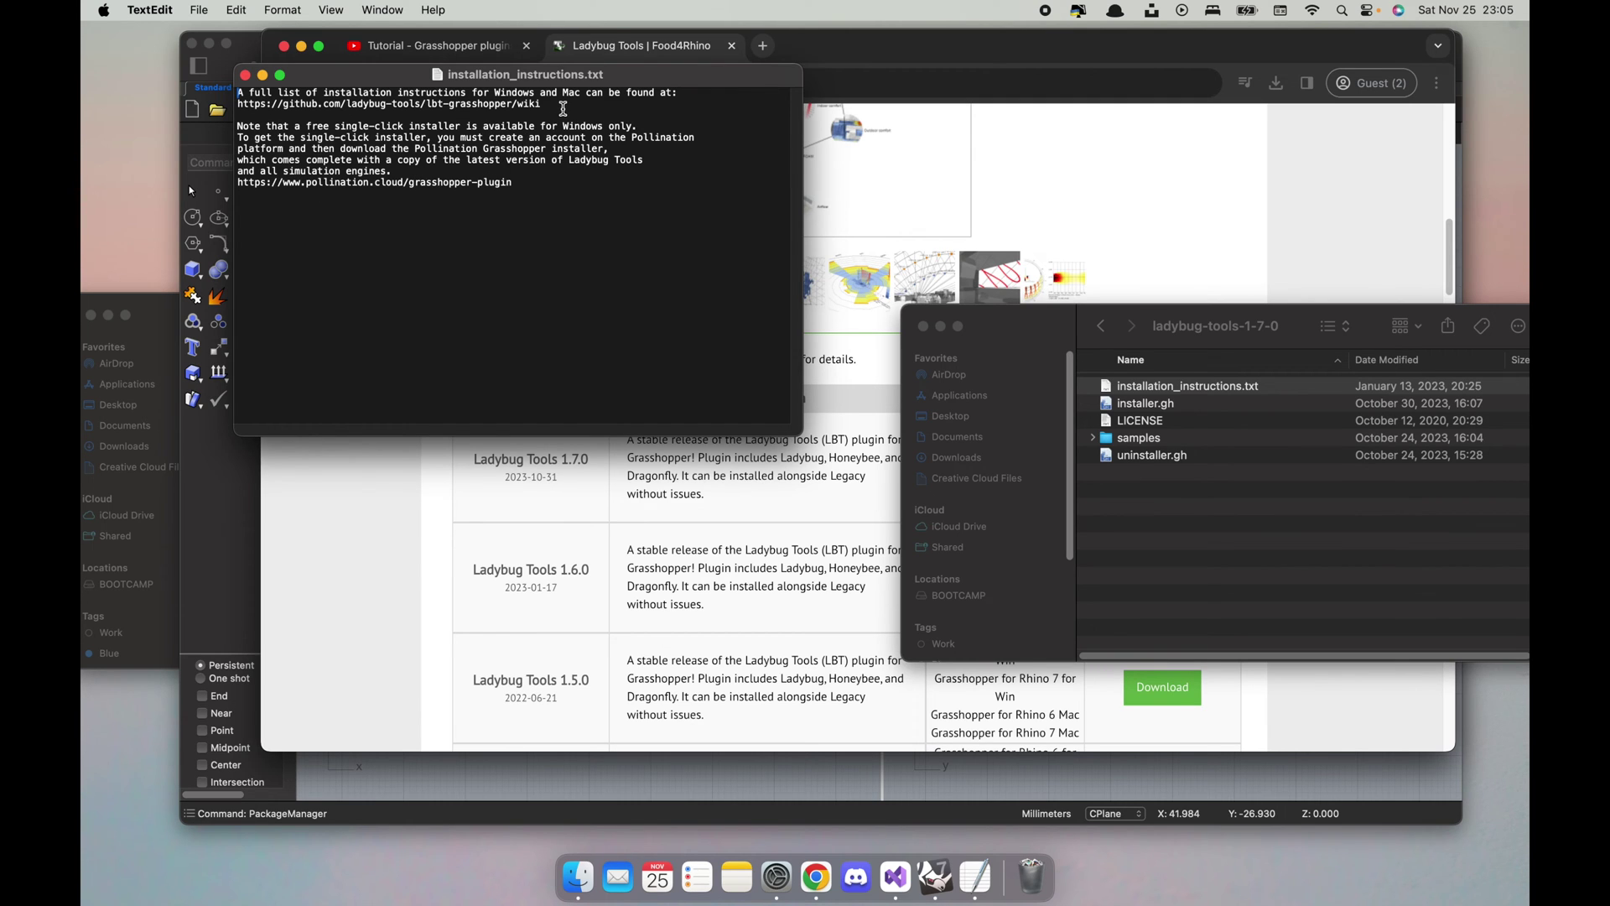
# Step: Open the GitHub wiki URL from the instructions in the browser, then close the file
pyautogui.moveTo(562, 106); pyautogui.dragTo(219, 109)
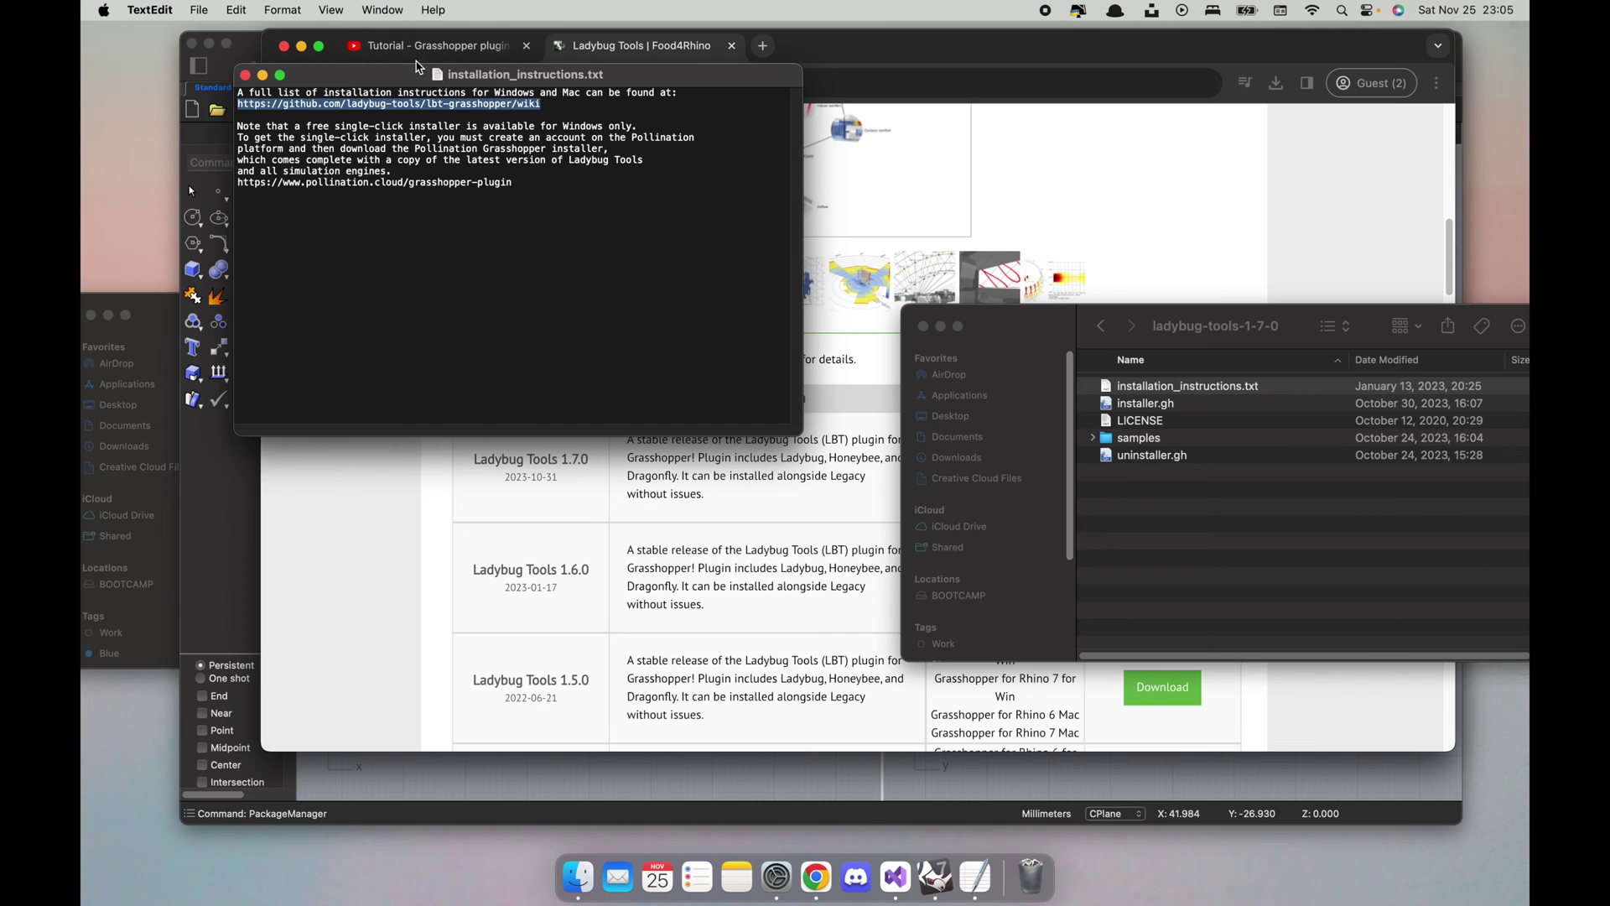
pyautogui.rightClick(427, 106)
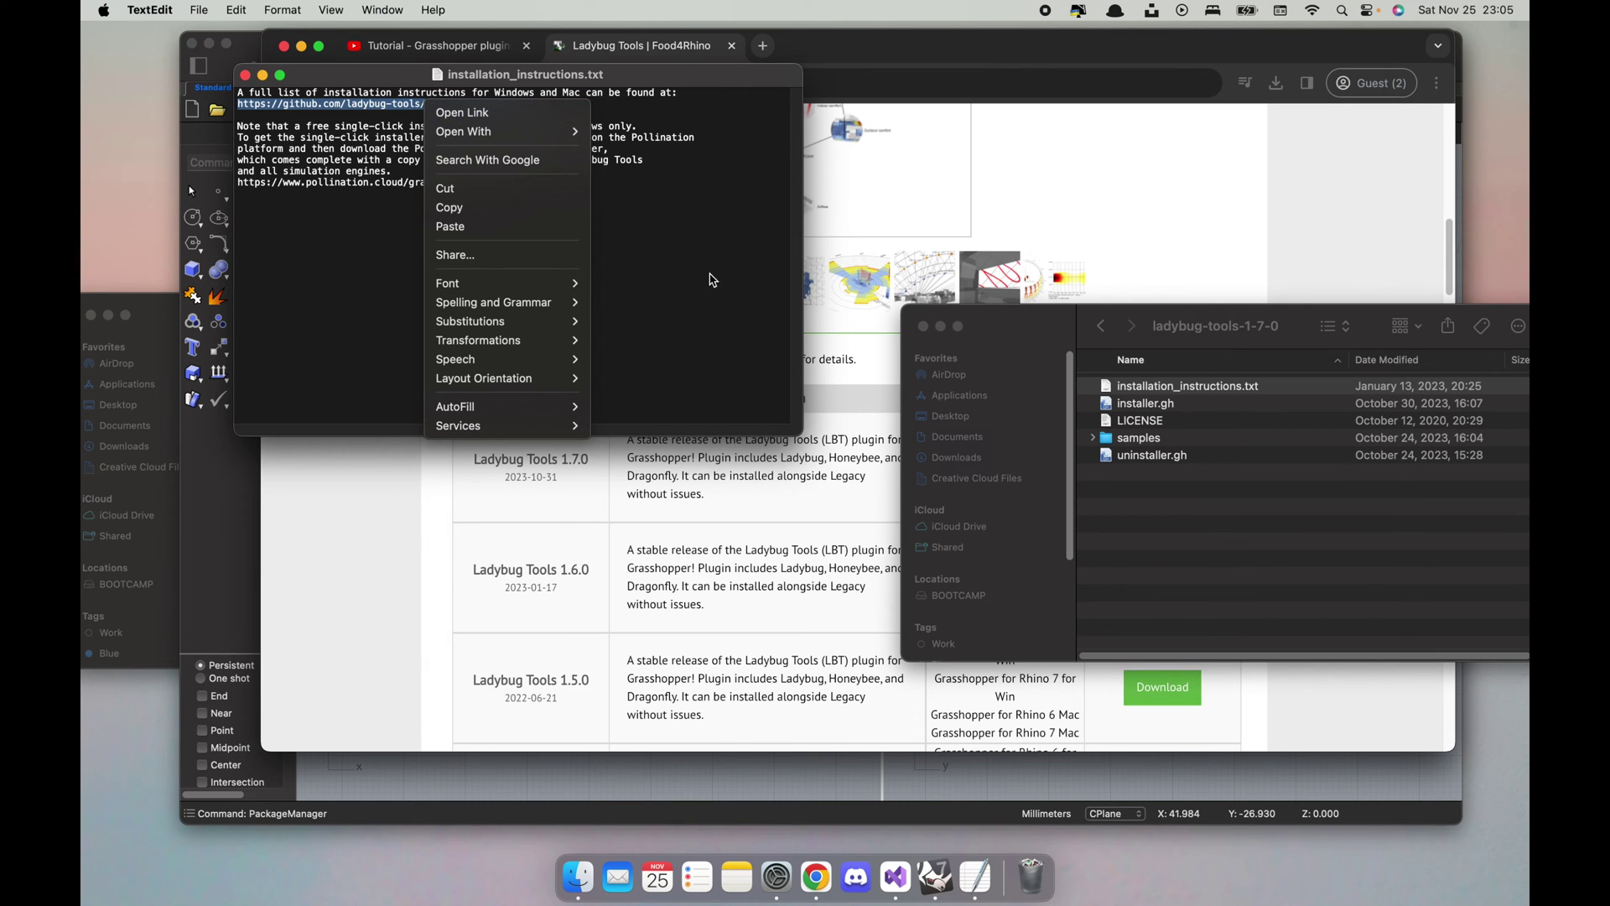
pyautogui.click(445, 116)
pyautogui.click(245, 75)
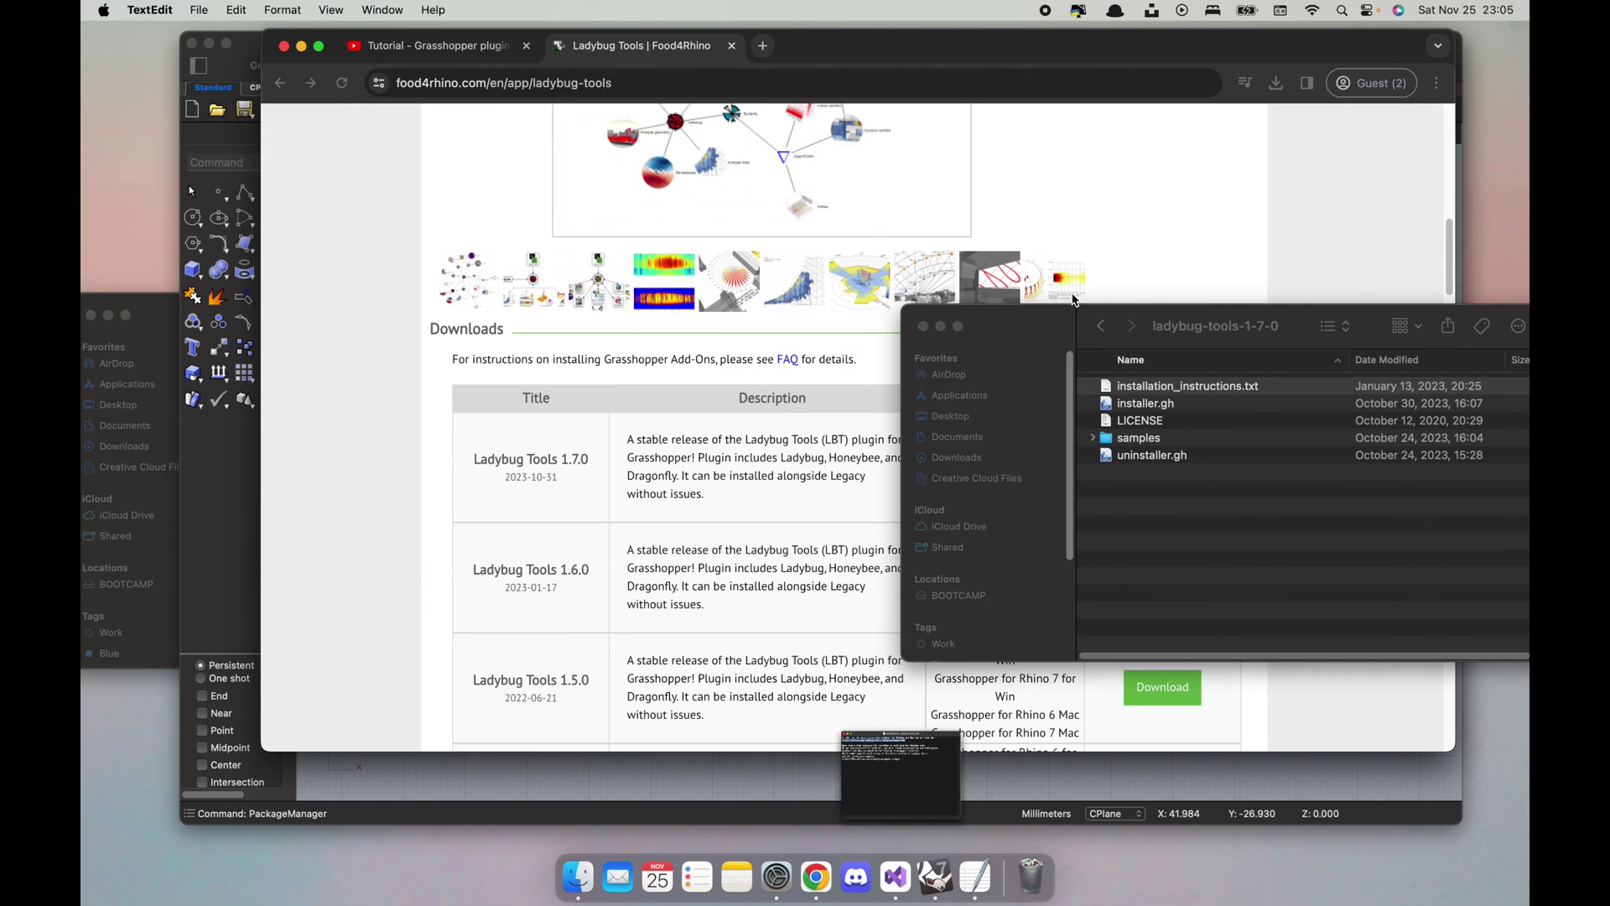
# Step: Open installer.gh in Grasshopper and enlarge its window to show more of the definition
pyautogui.doubleClick(1147, 404)
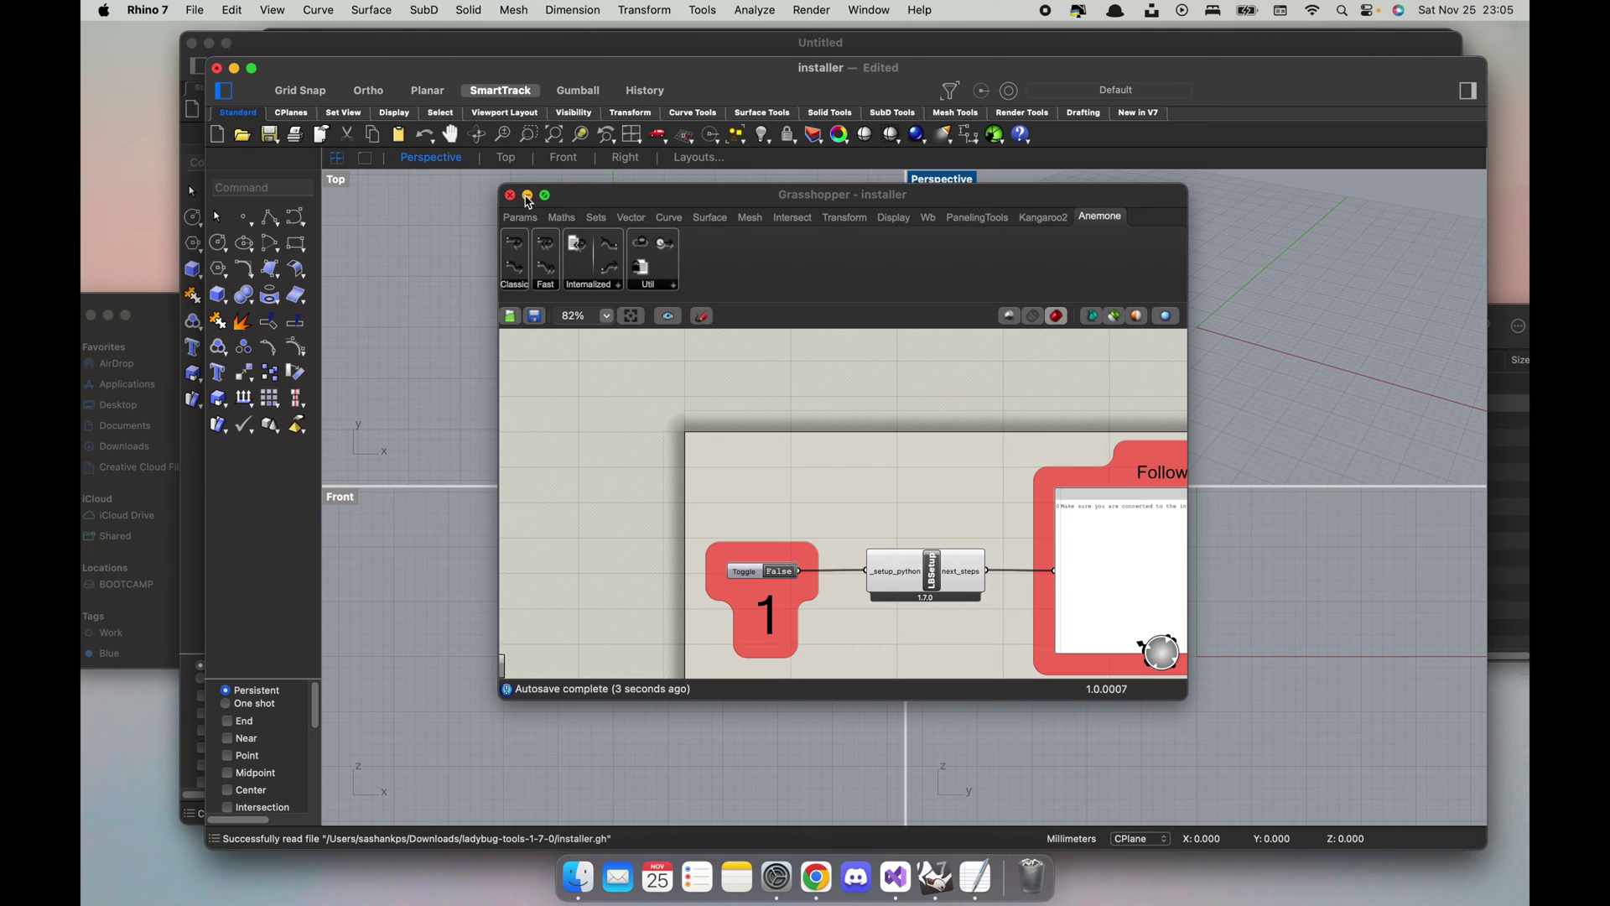
pyautogui.click(572, 205)
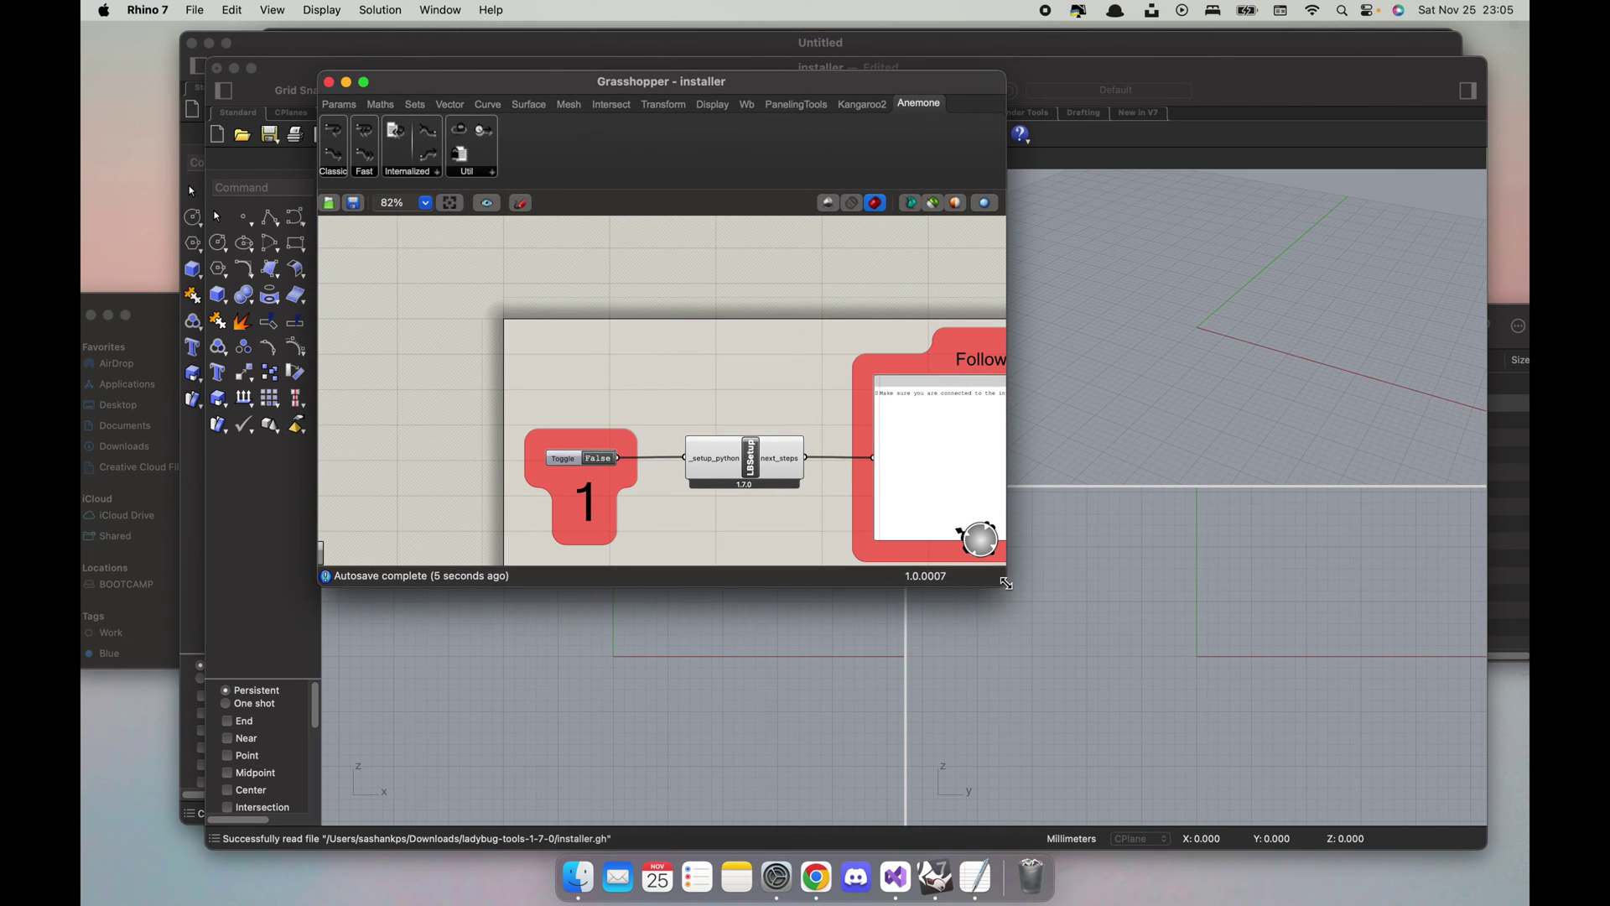
pyautogui.moveTo(1006, 584); pyautogui.dragTo(1444, 851)
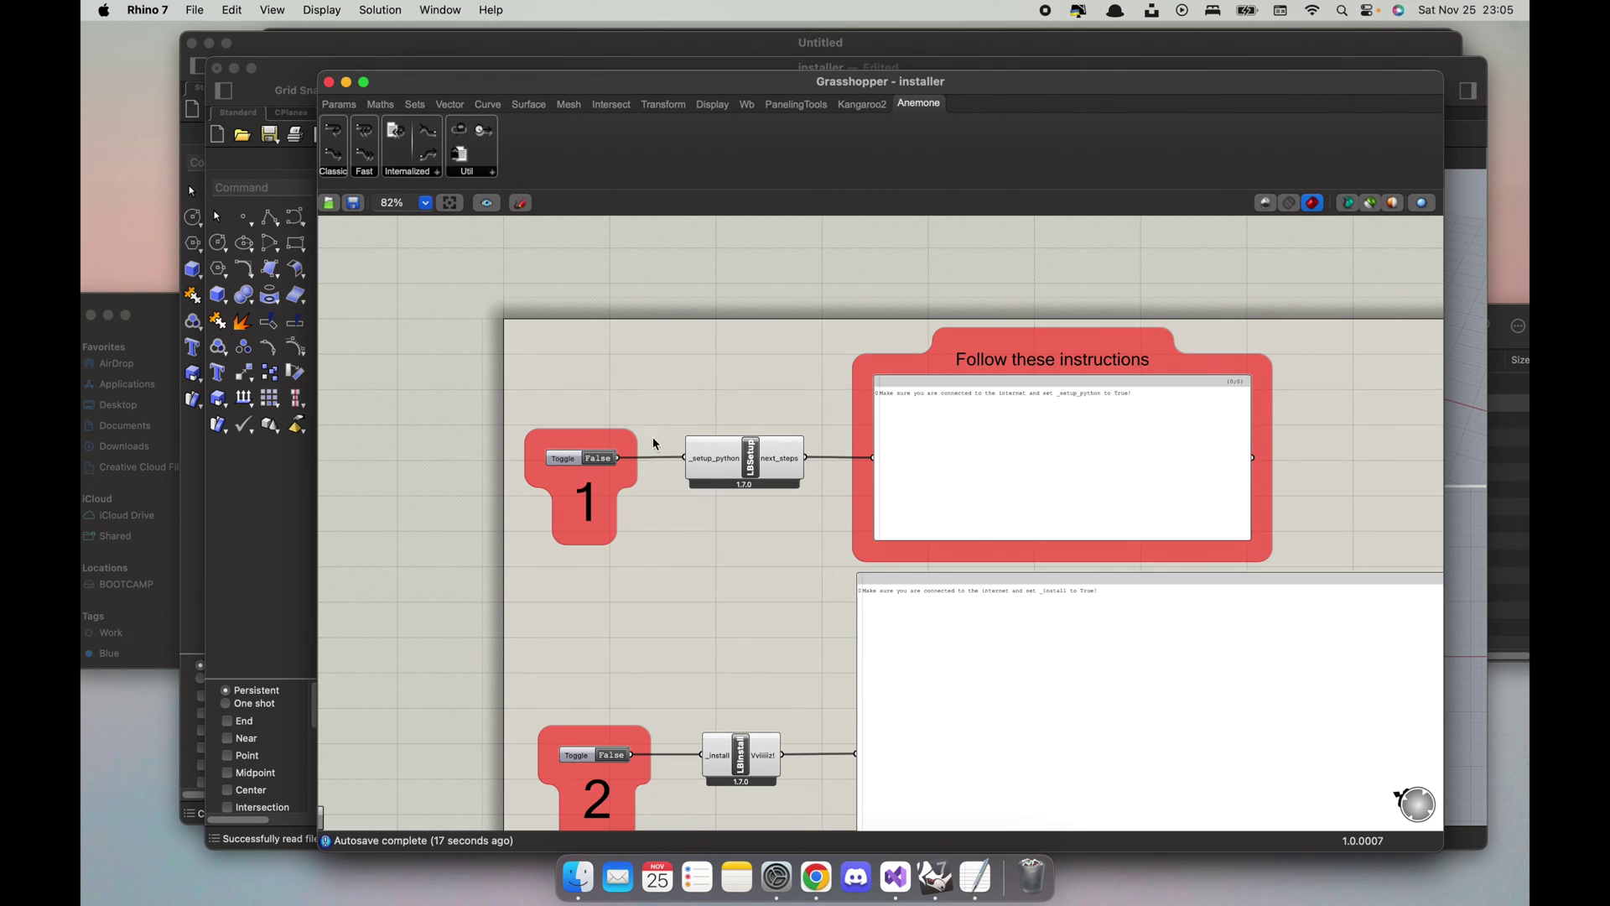
# Step: Set the first setup toggle to True so LBSetup creates the ladybug_tools folder
pyautogui.doubleClick(618, 474)
pyautogui.scroll(4, 837, 433)
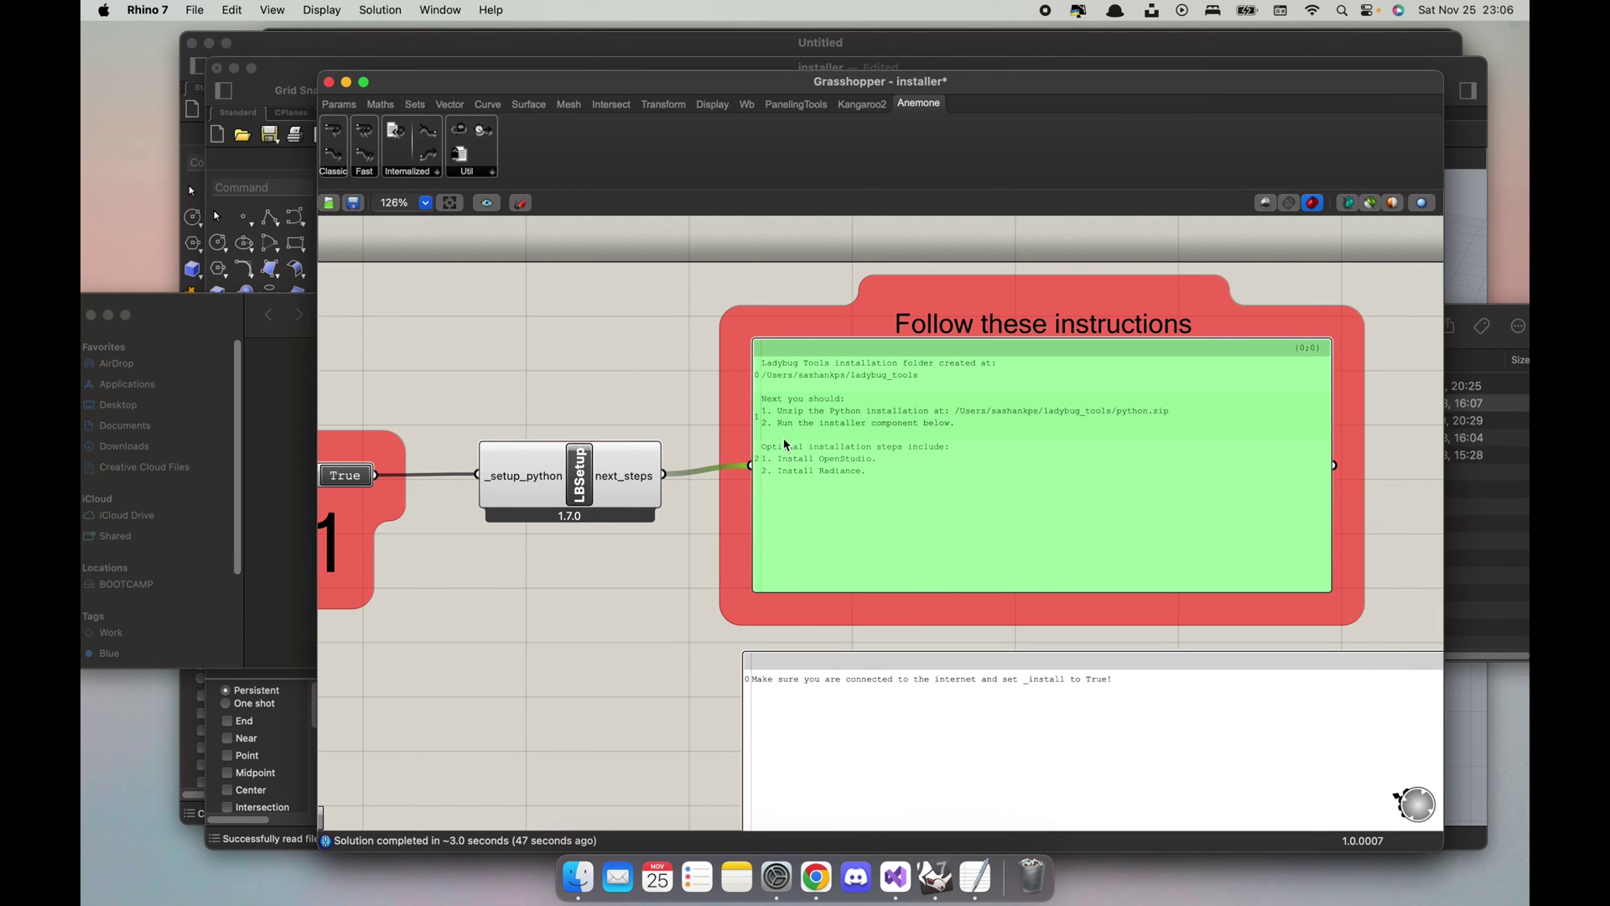
pyautogui.click(632, 374)
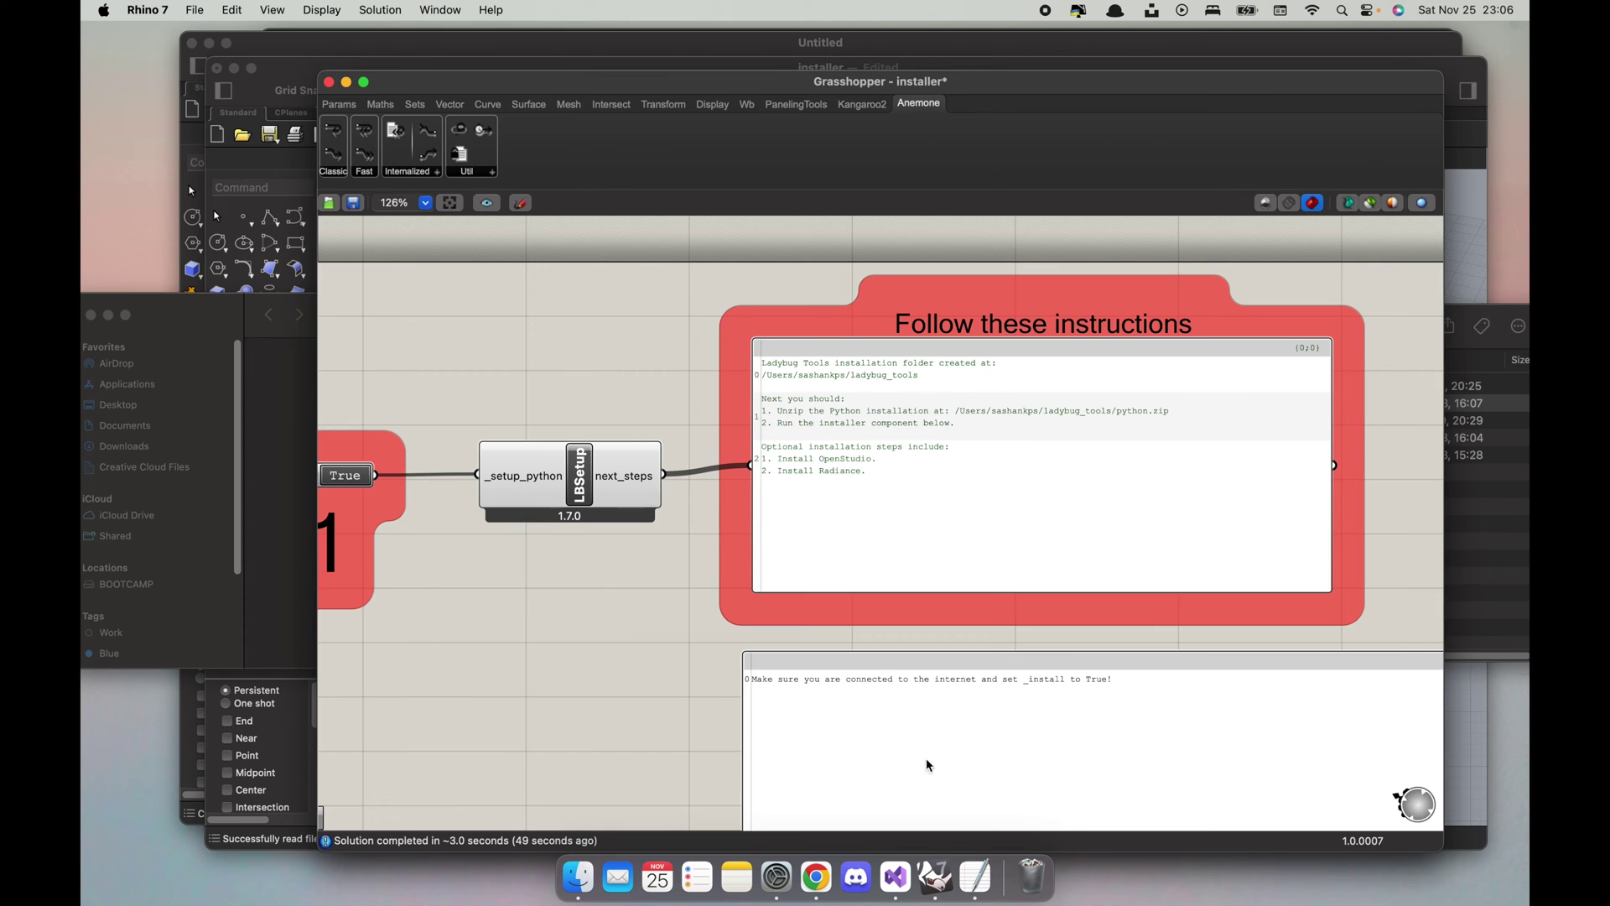
pyautogui.click(579, 877)
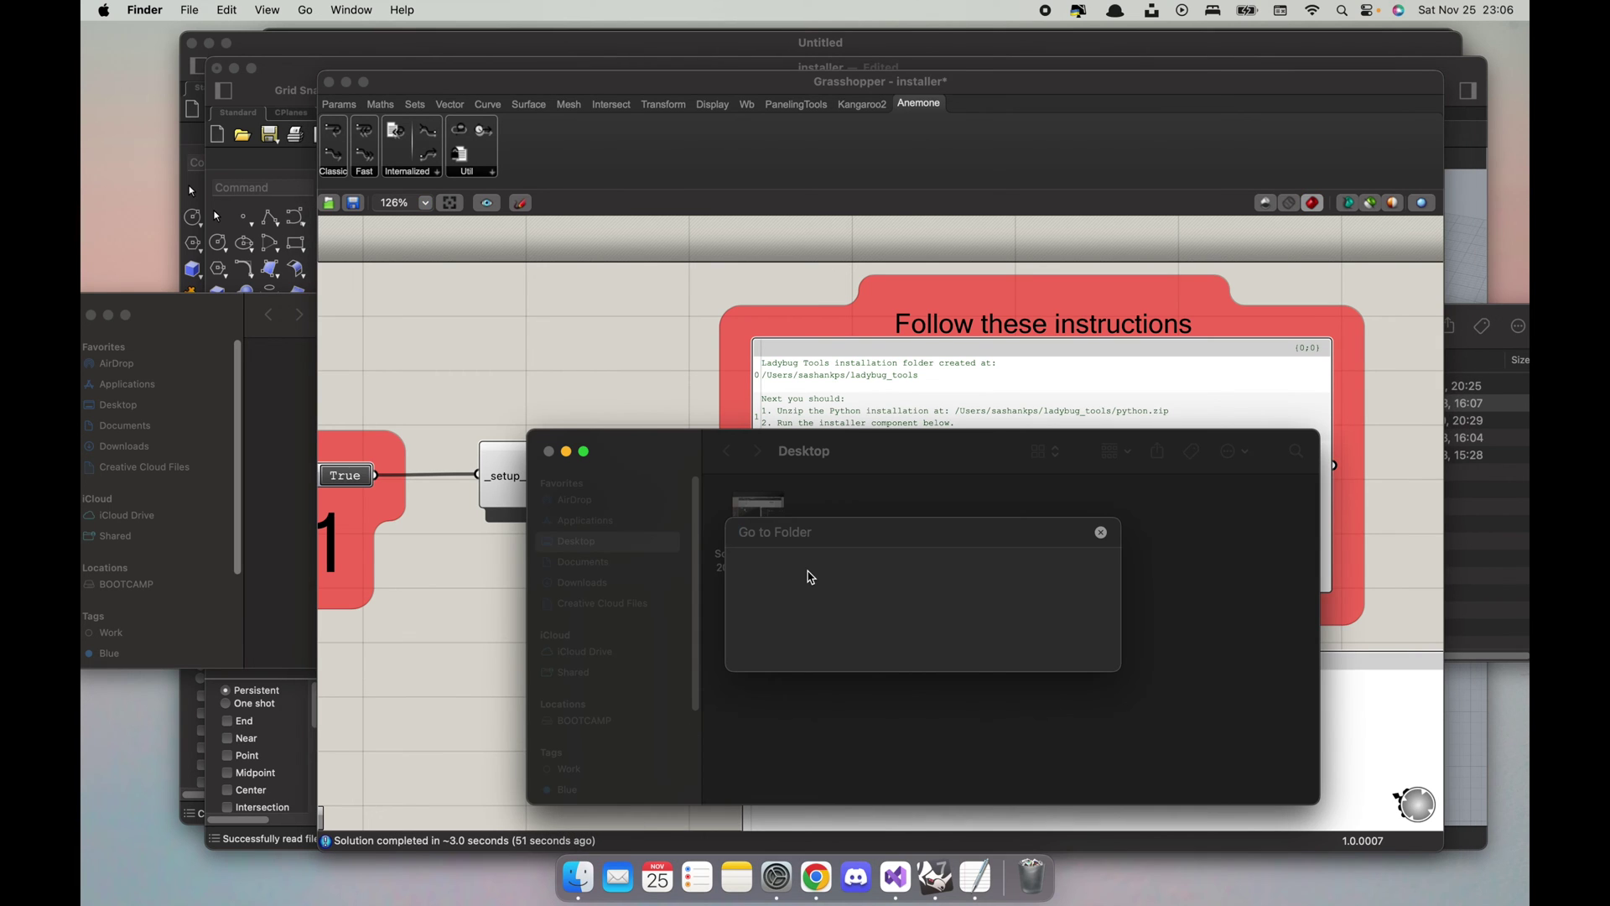
# Step: Go via /users and the home folder into ladybug_tools and extract python.zip
pyautogui.write('/users')
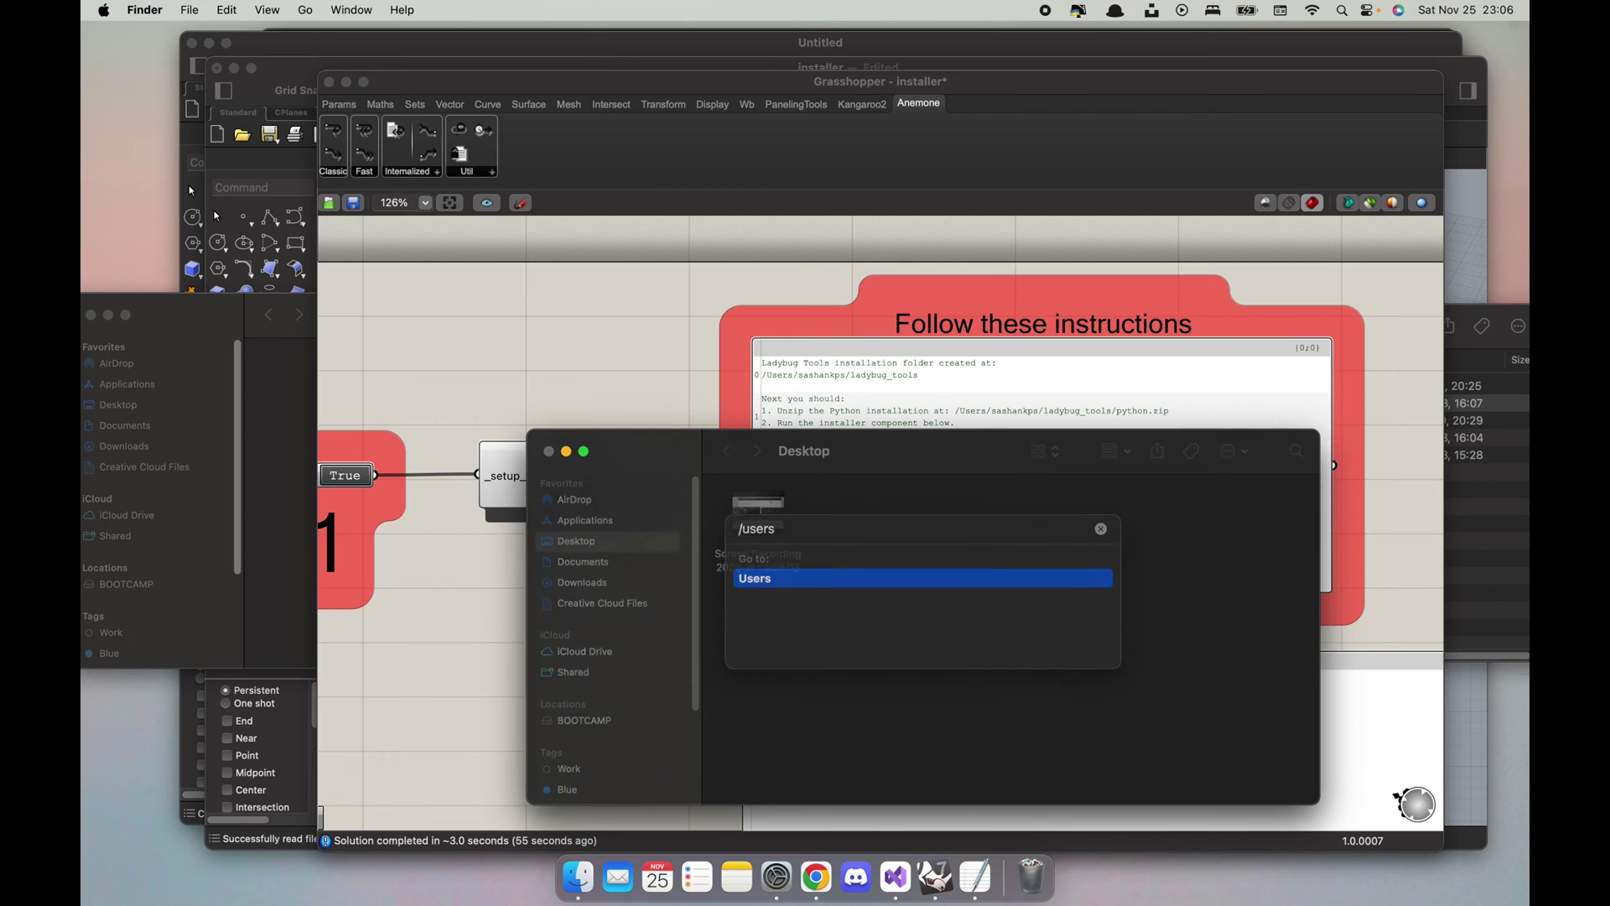
pyautogui.press('Return')
pyautogui.doubleClick(757, 515)
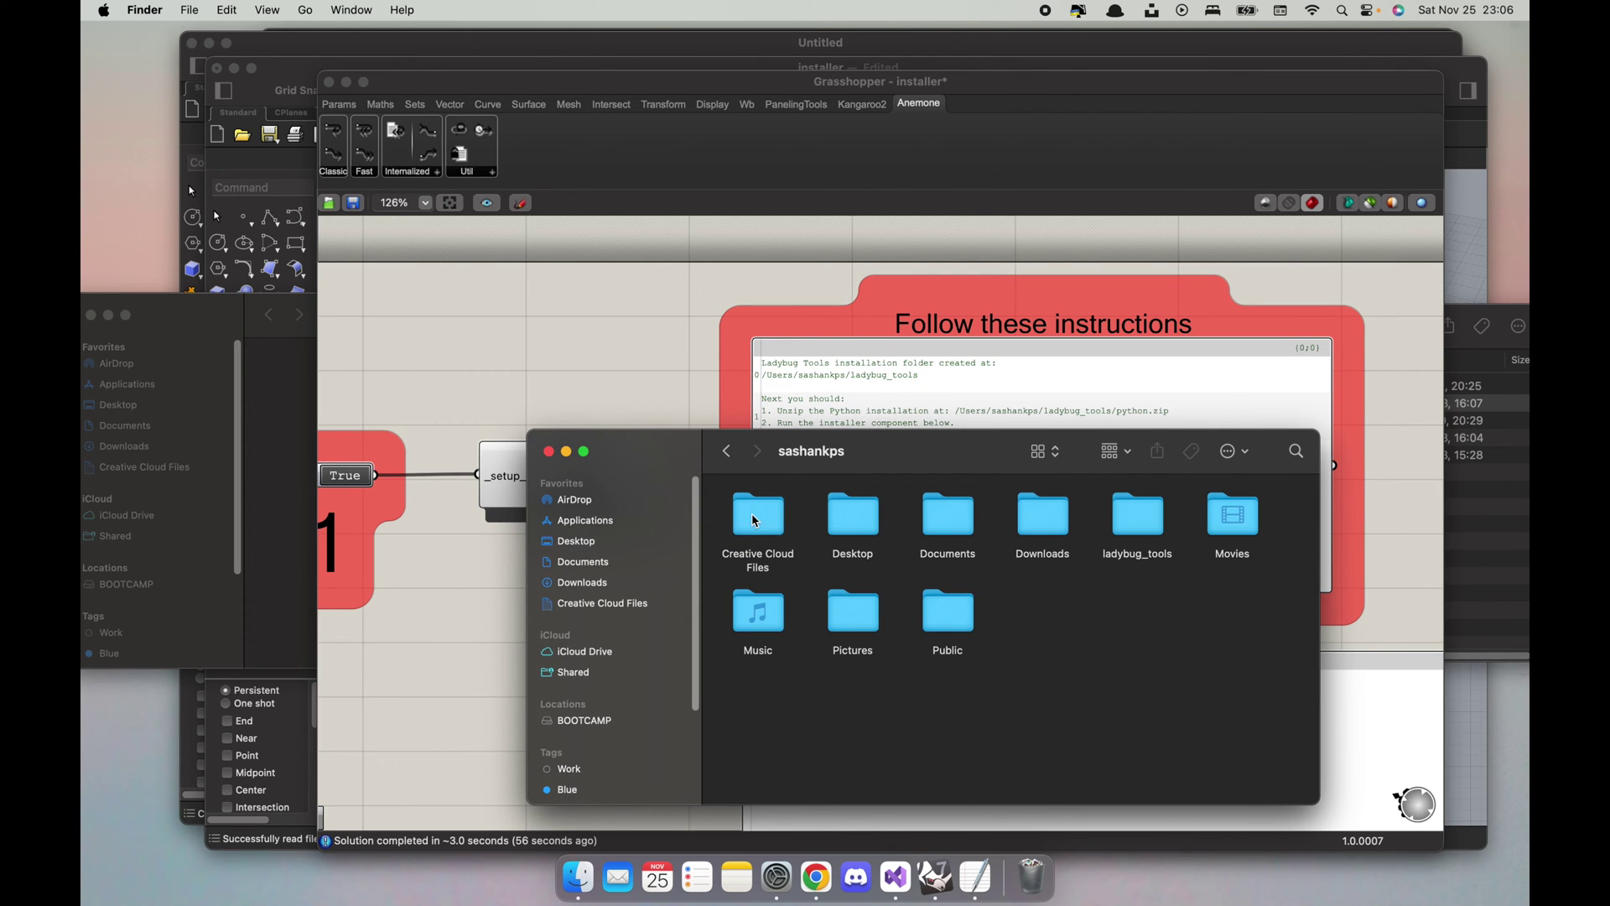
pyautogui.doubleClick(1128, 513)
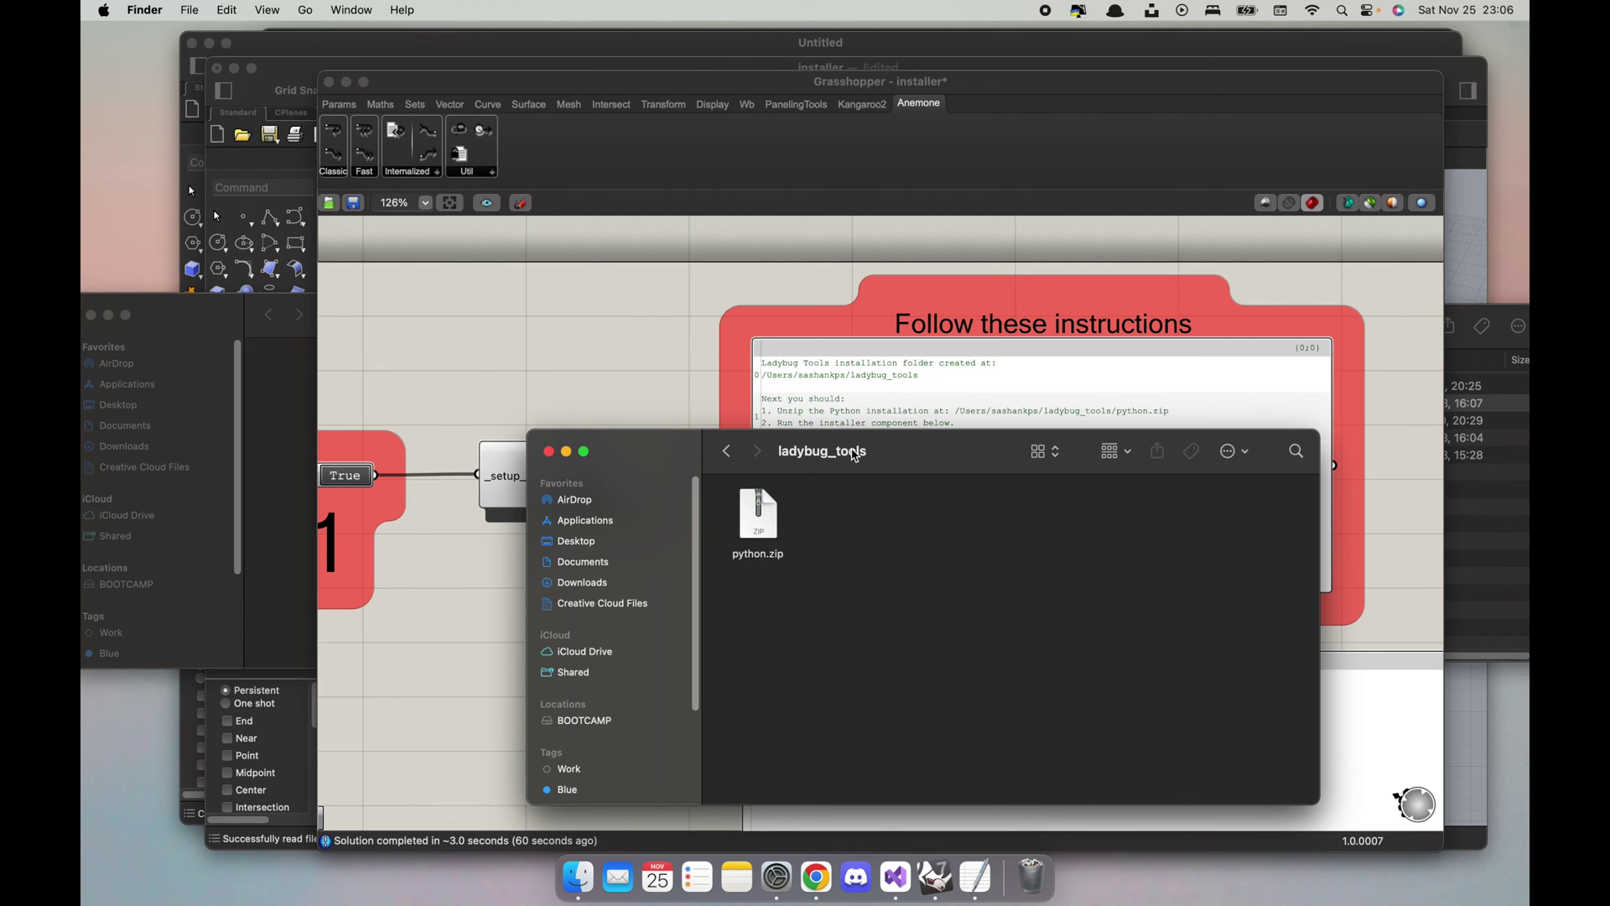
pyautogui.moveTo(855, 456); pyautogui.dragTo(840, 502)
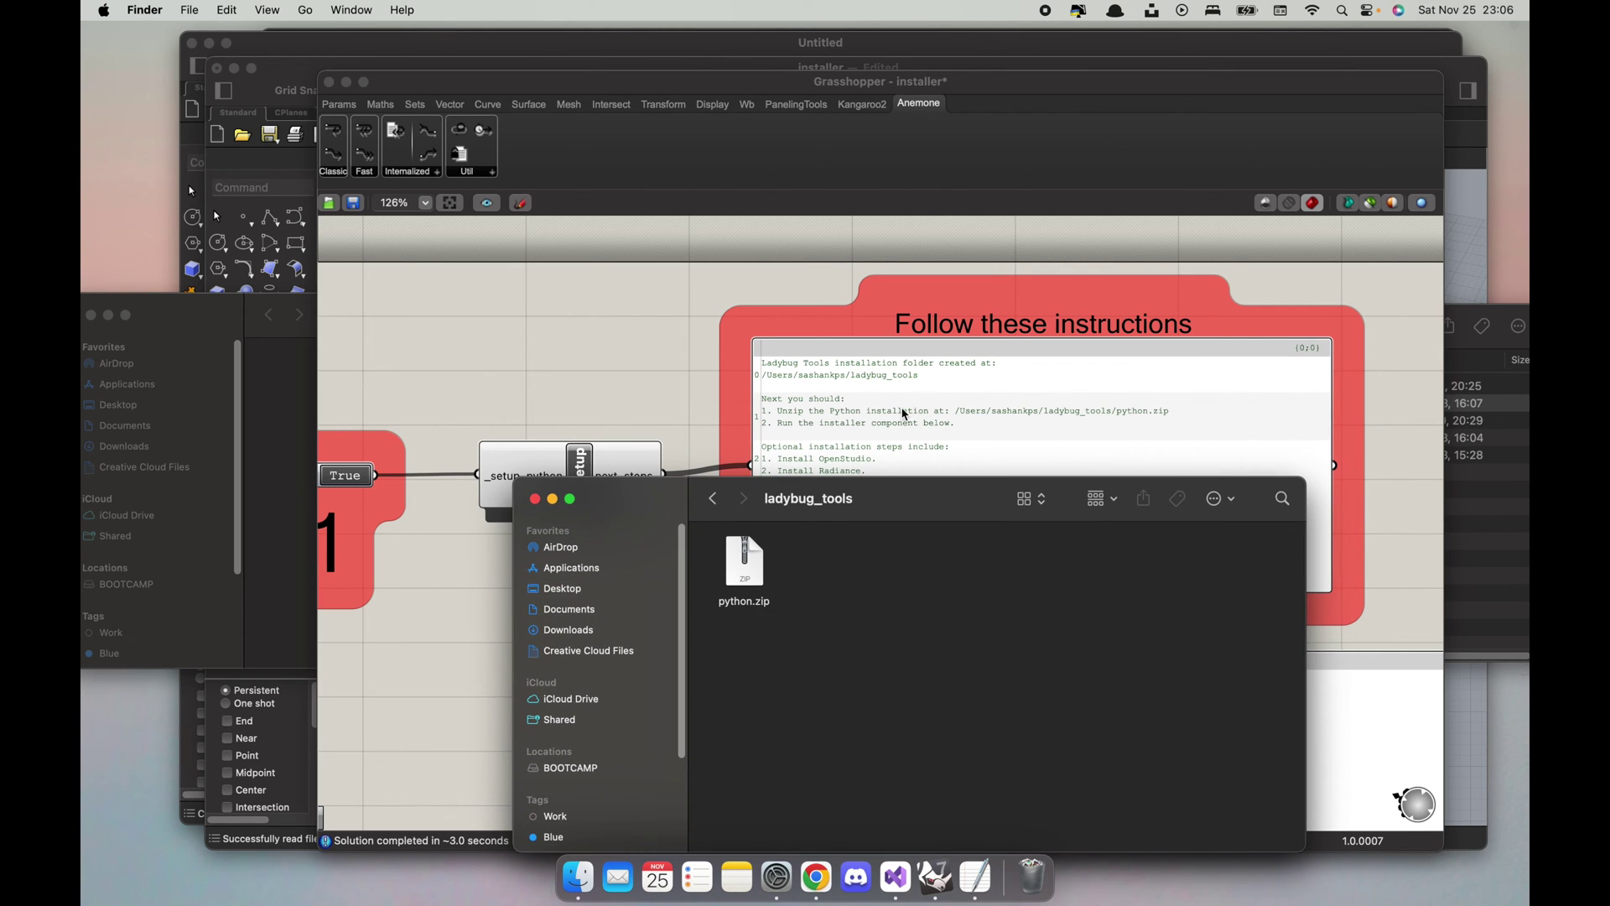
pyautogui.doubleClick(747, 562)
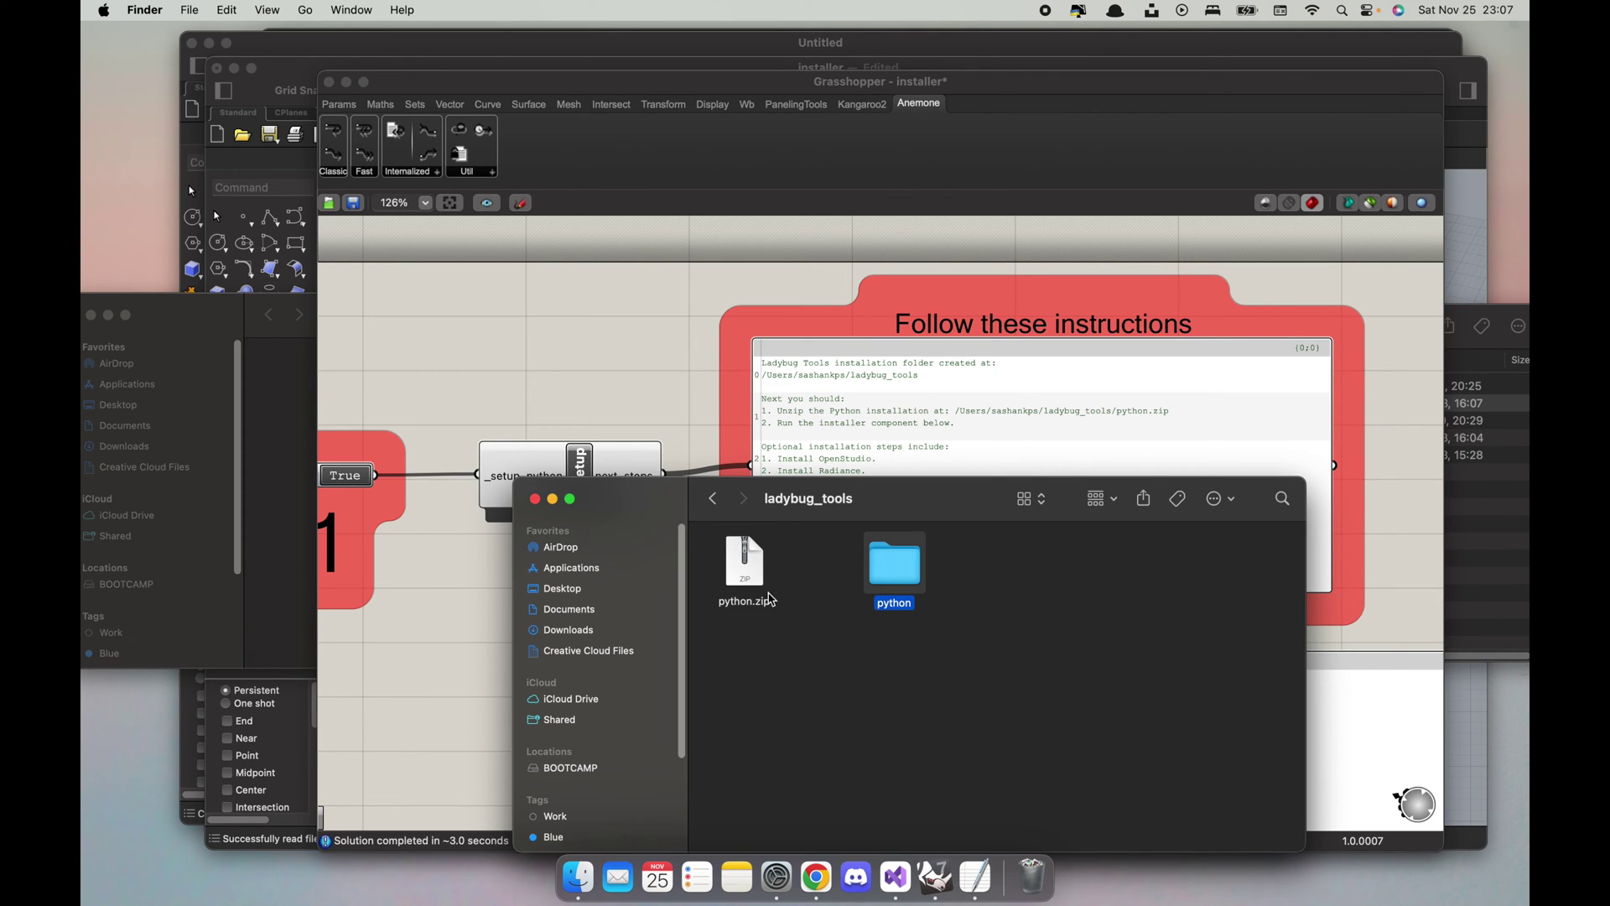
# Step: Set the LBInstall toggle to True and acknowledge the Installation Successful message
pyautogui.click(606, 393)
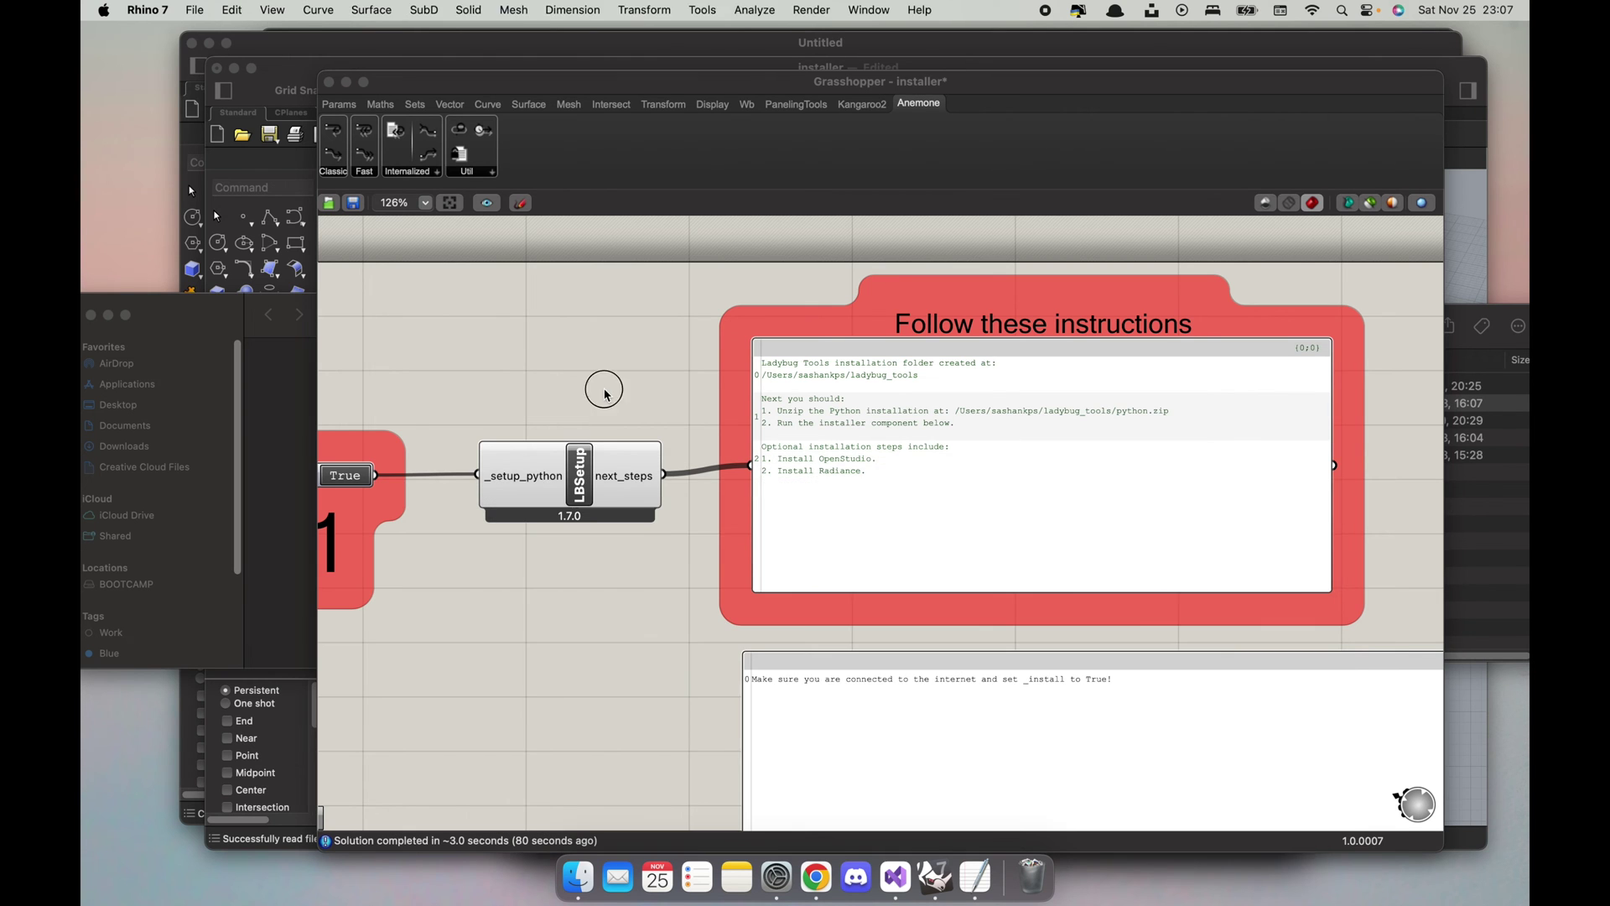
pyautogui.scroll(-5, 799, 450)
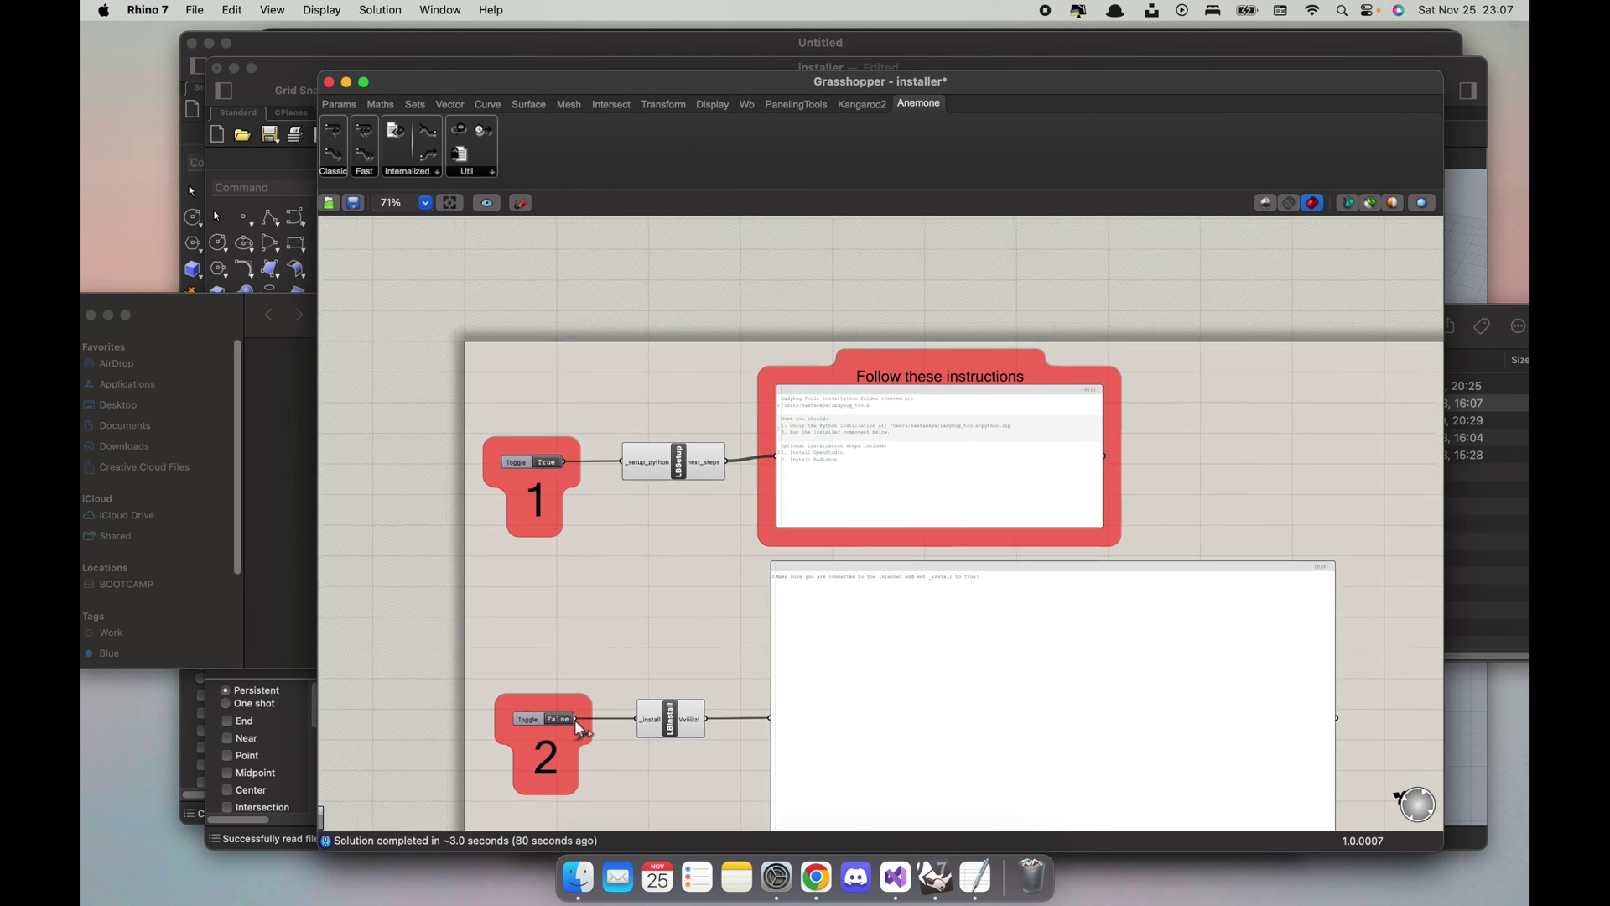
pyautogui.scroll(5, 577, 726)
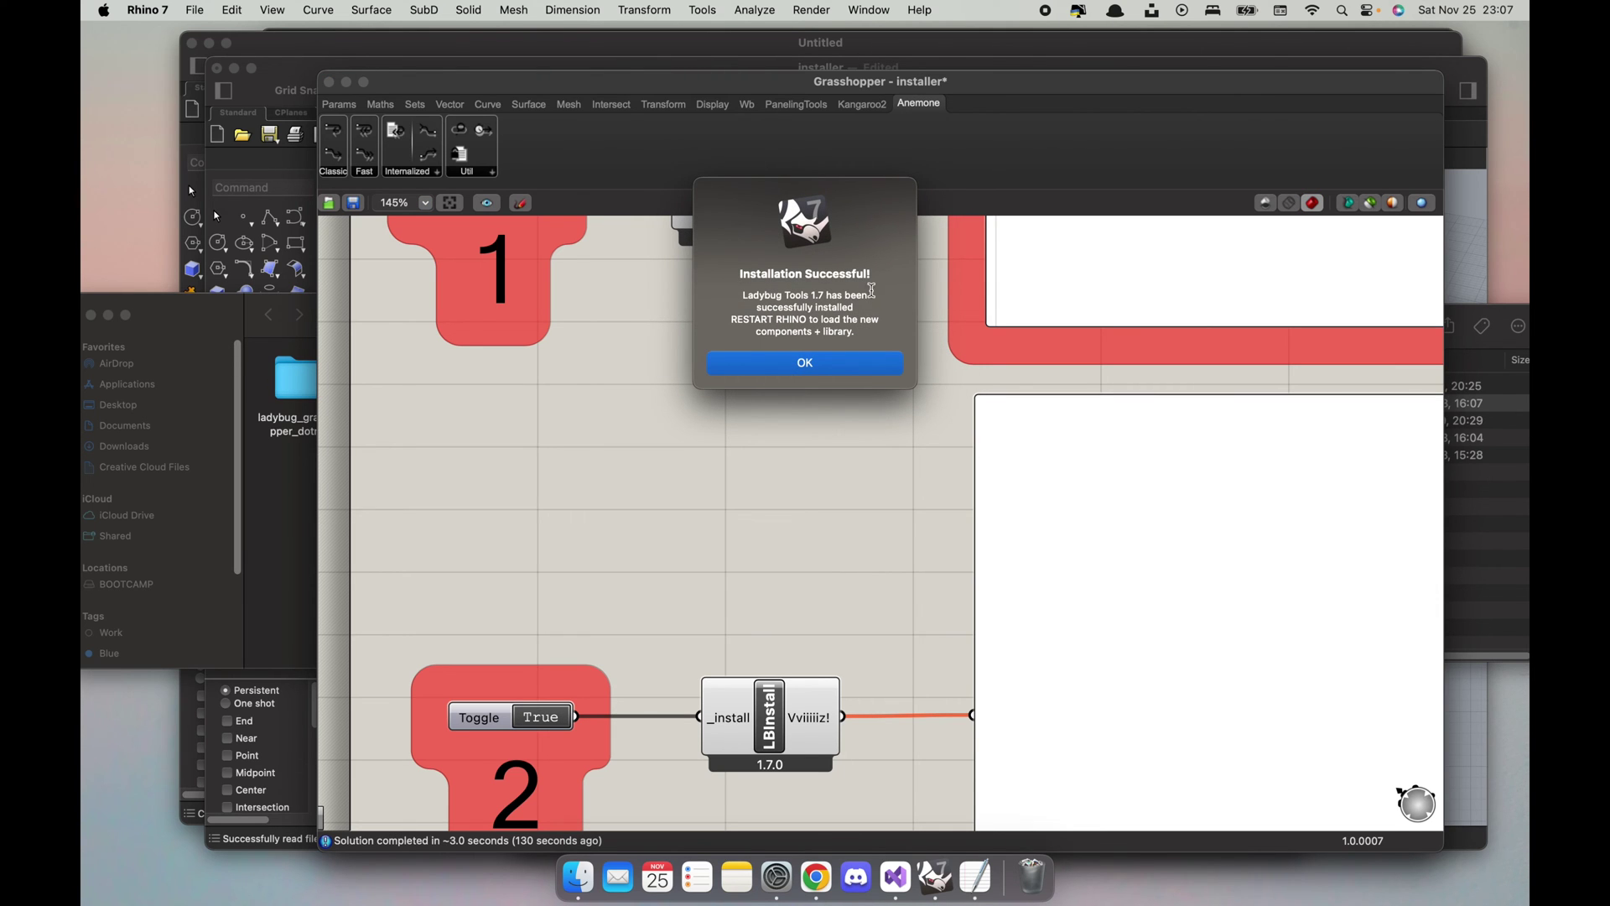
pyautogui.click(859, 363)
# Step: Zoom around the canvas to read the log confirming Ladybug Tools 1.7 installed
pyautogui.scroll(2, 758, 527)
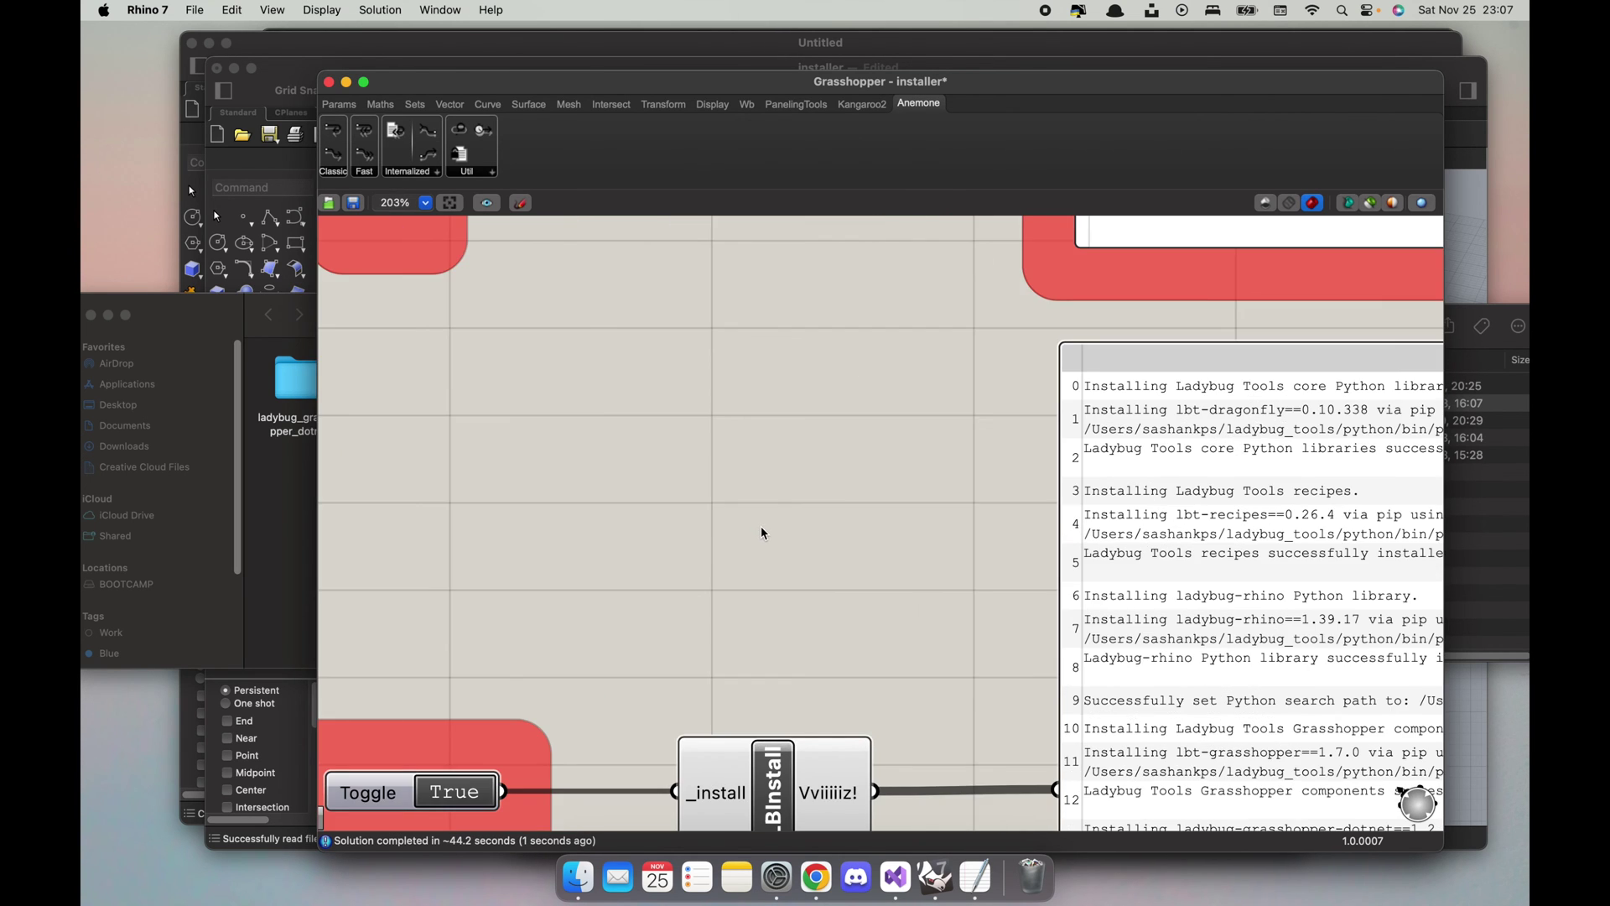
pyautogui.scroll(-3, 694, 538)
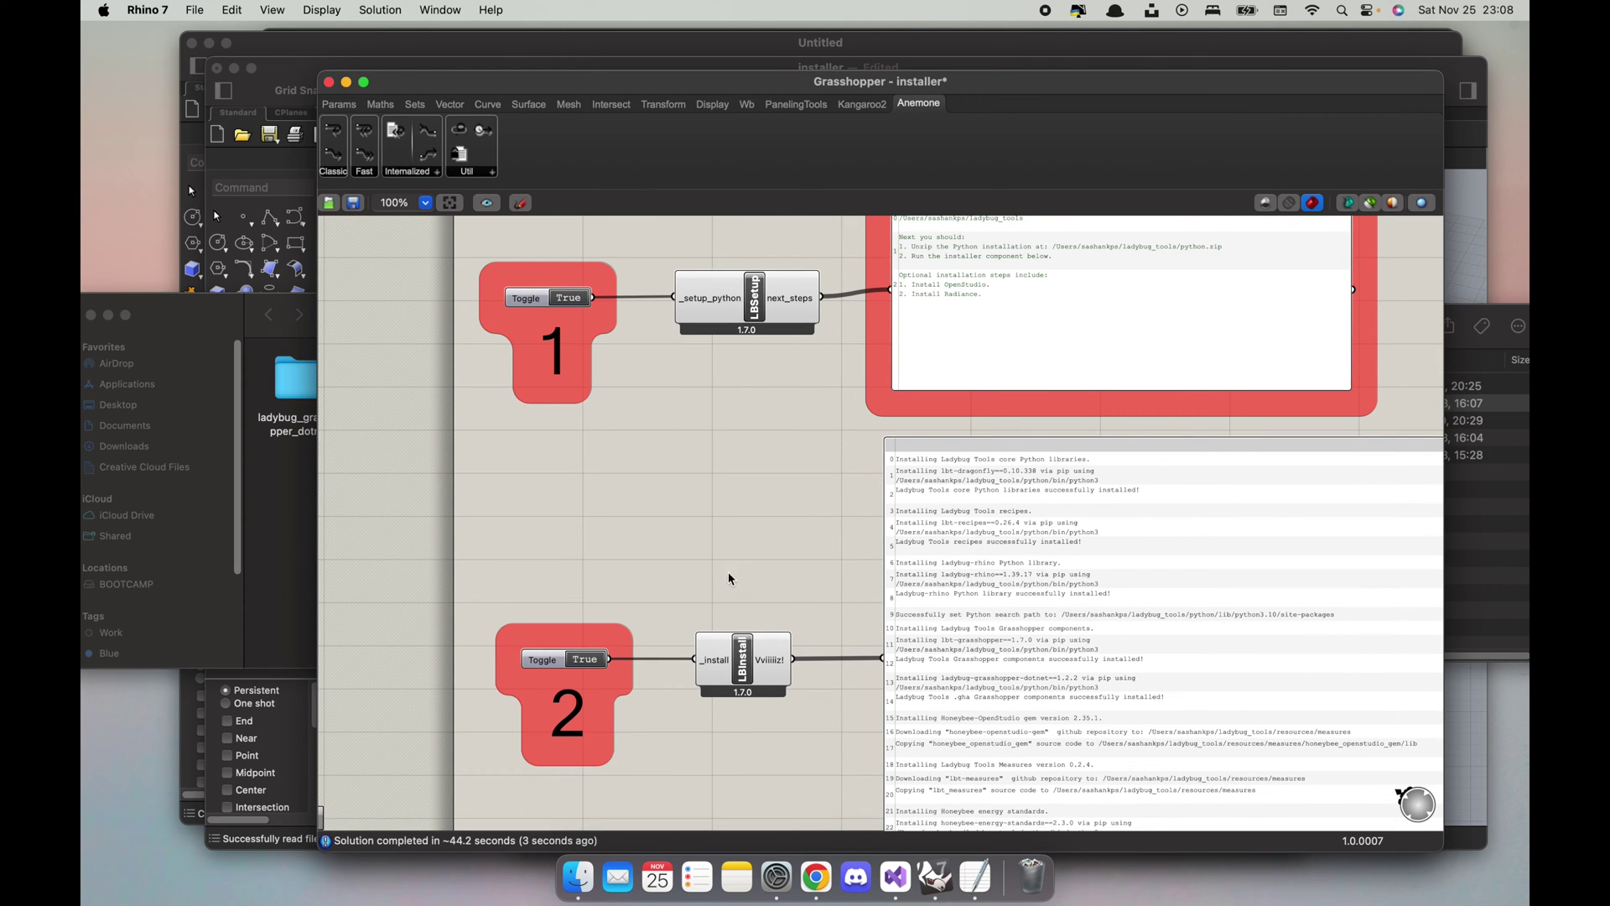
pyautogui.scroll(5, 992, 260)
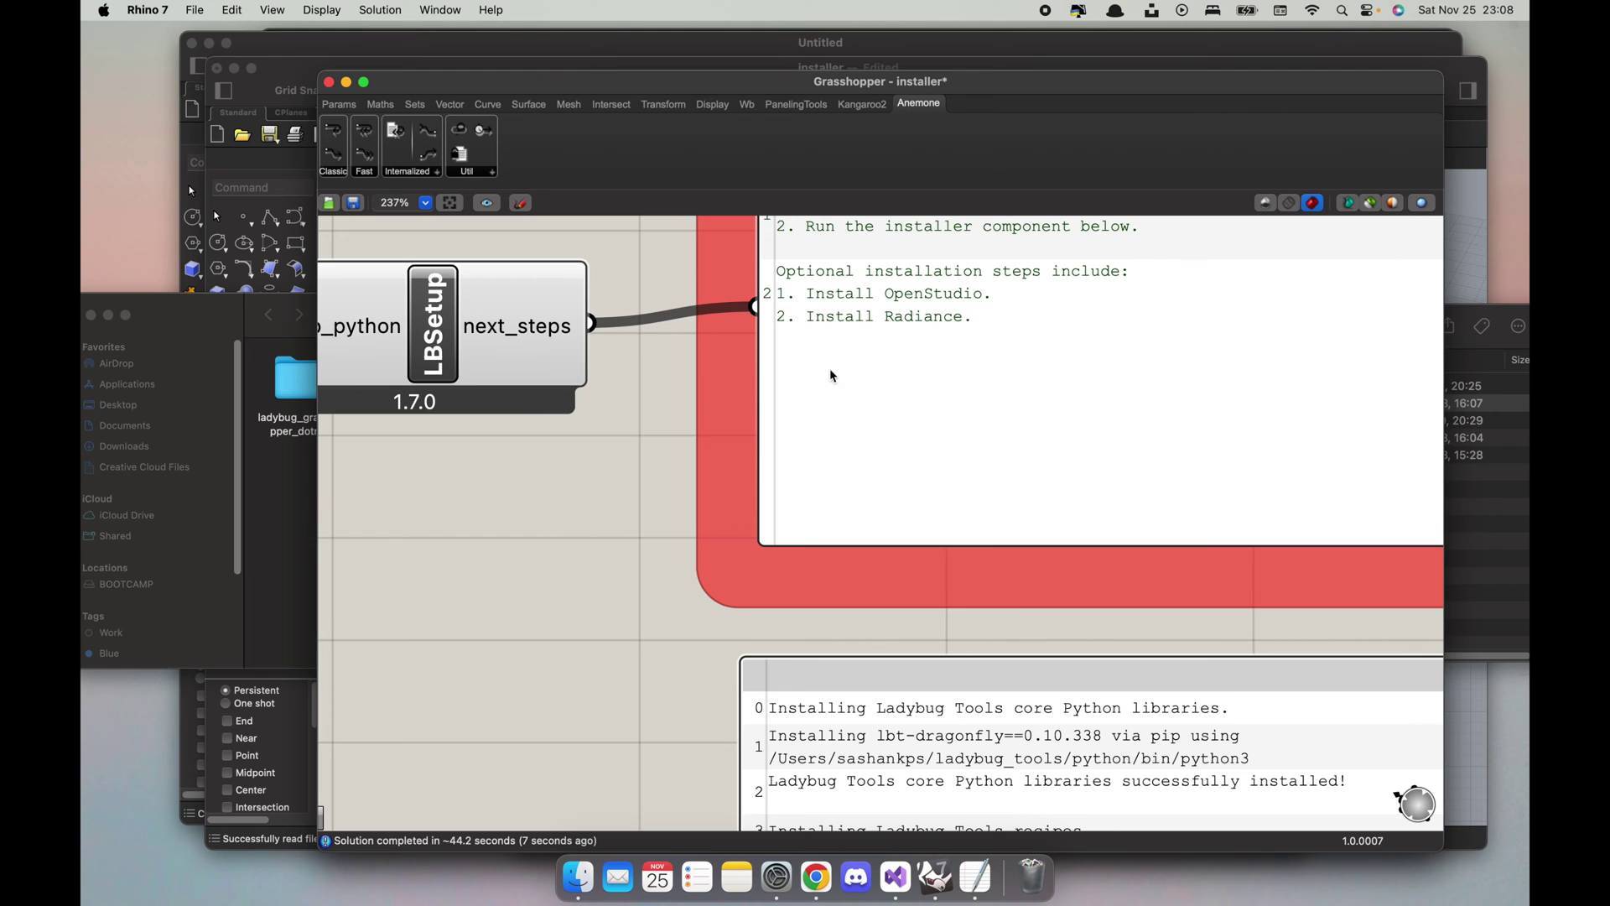
pyautogui.scroll(-5, 900, 428)
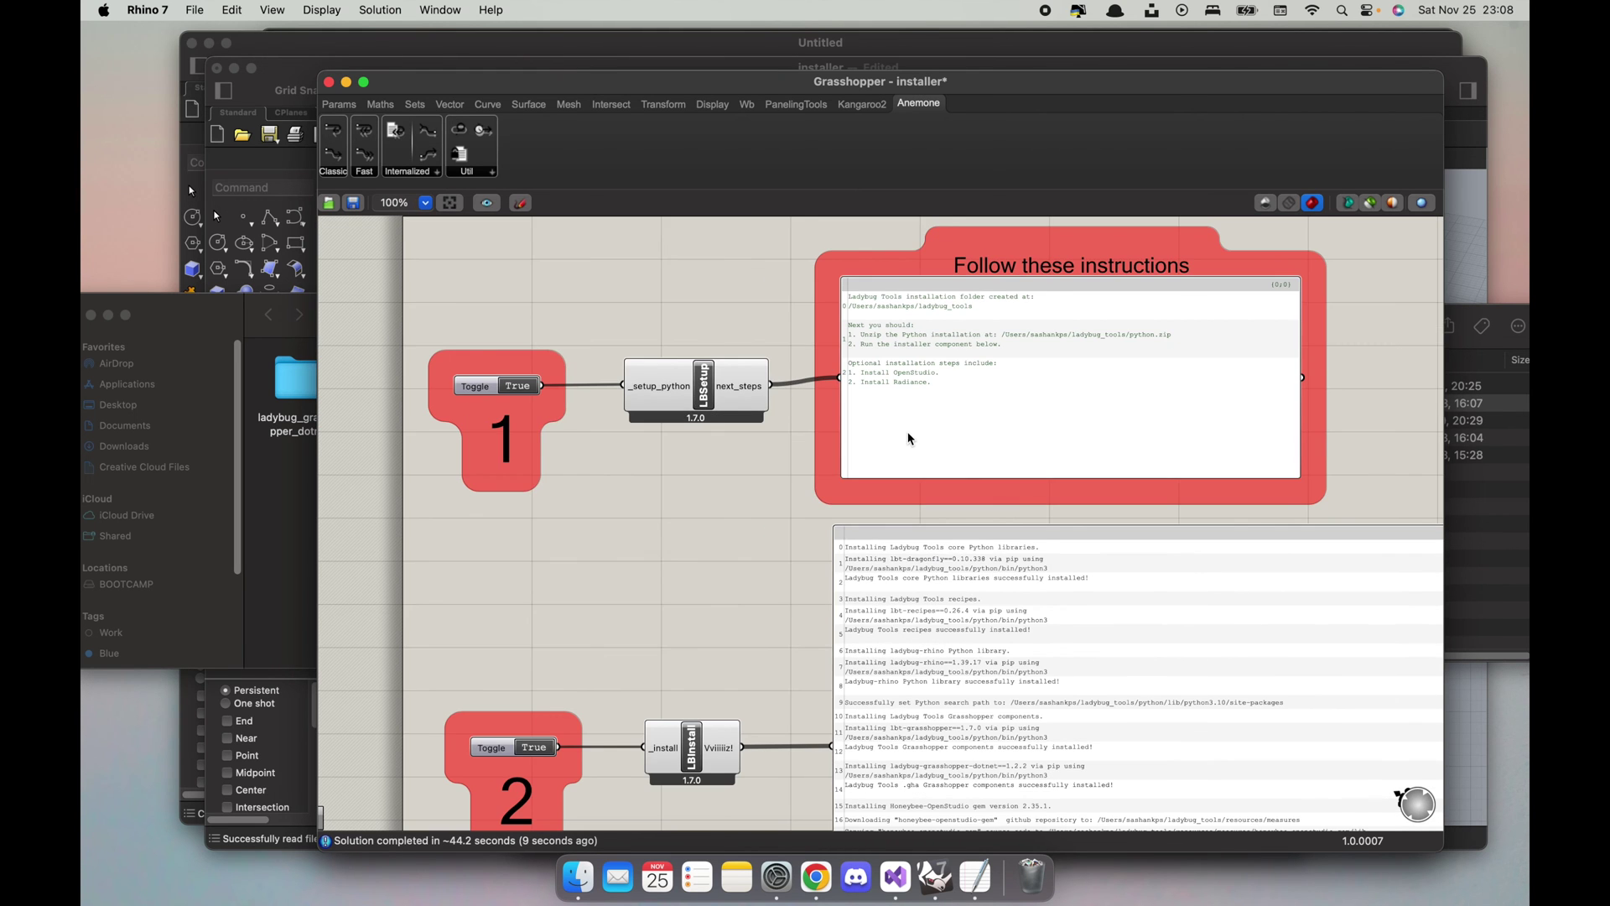
pyautogui.scroll(-2, 893, 641)
pyautogui.scroll(4, 895, 646)
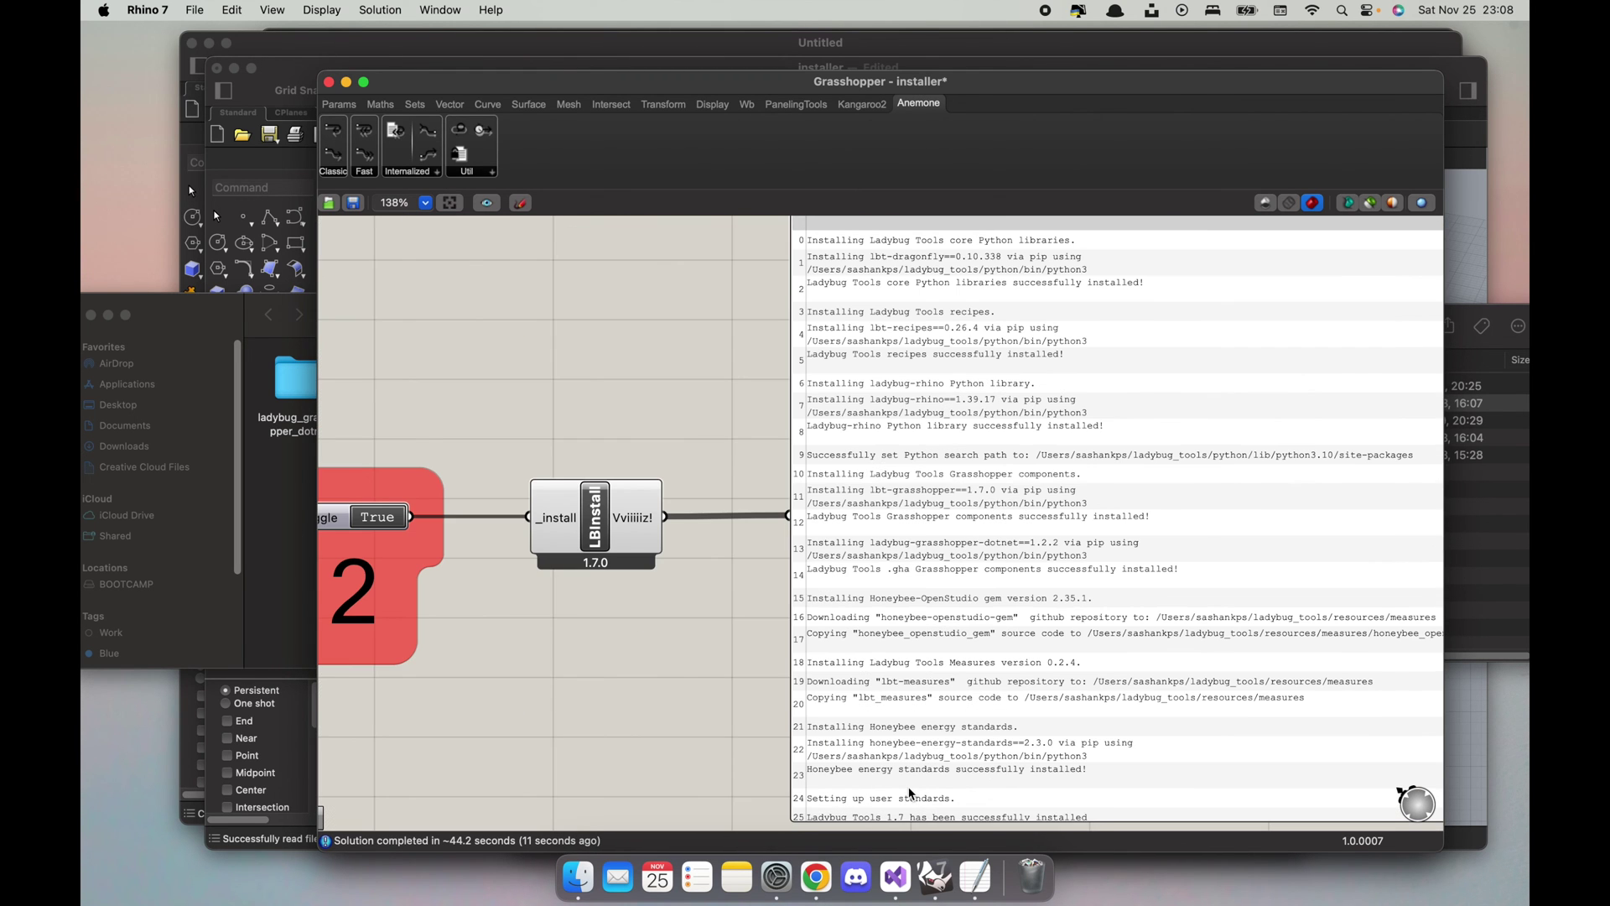
pyautogui.scroll(-4, 910, 793)
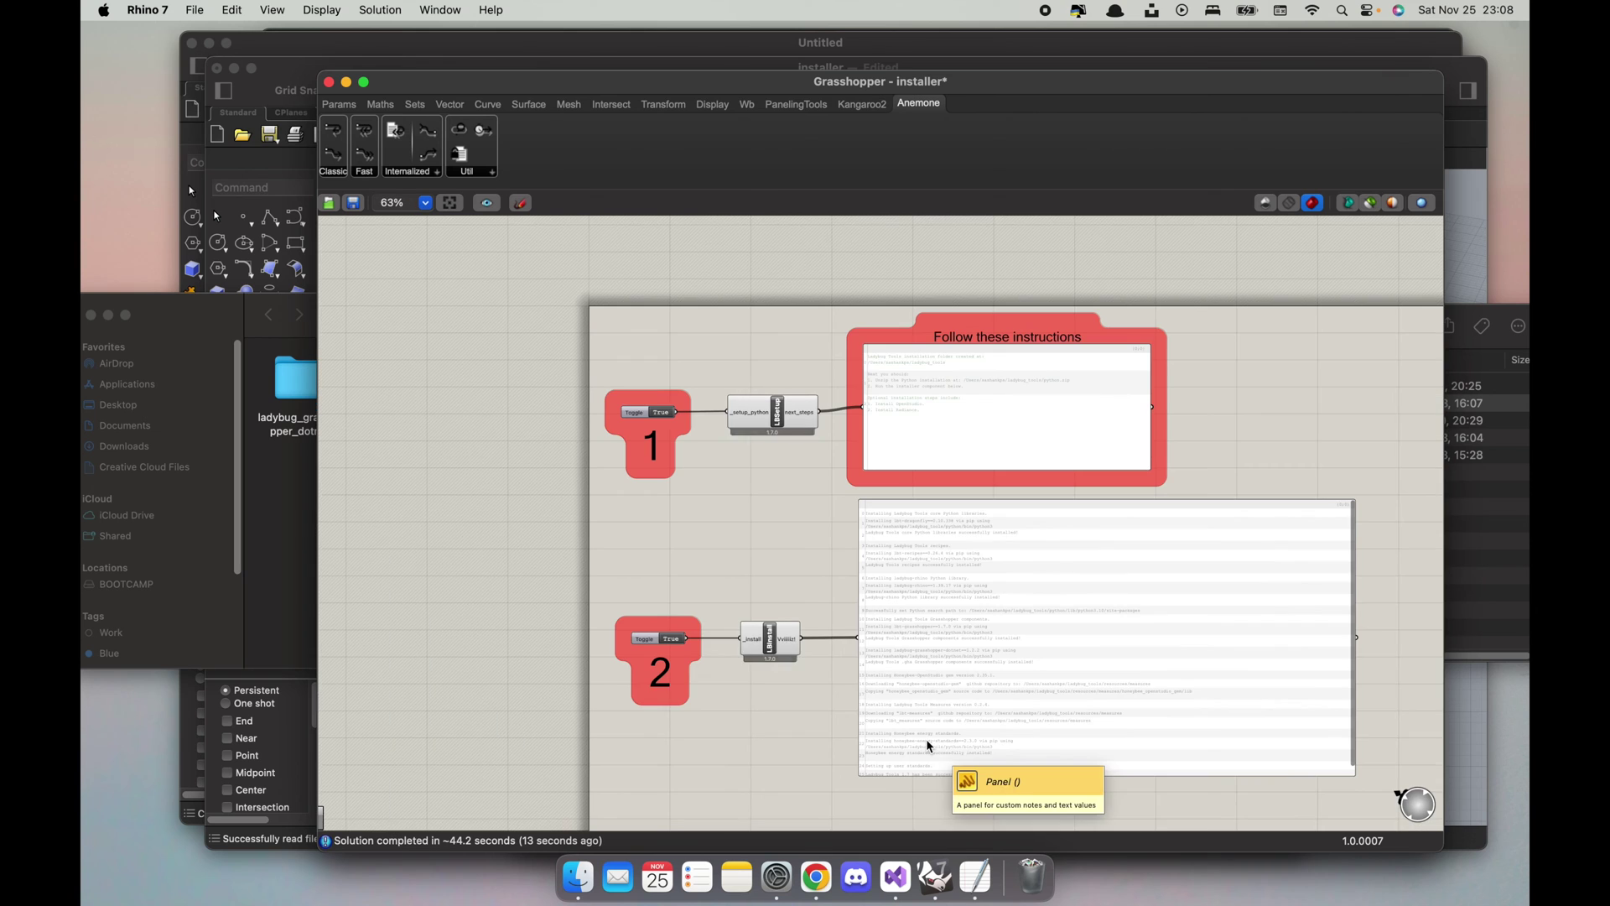
pyautogui.scroll(8, 919, 414)
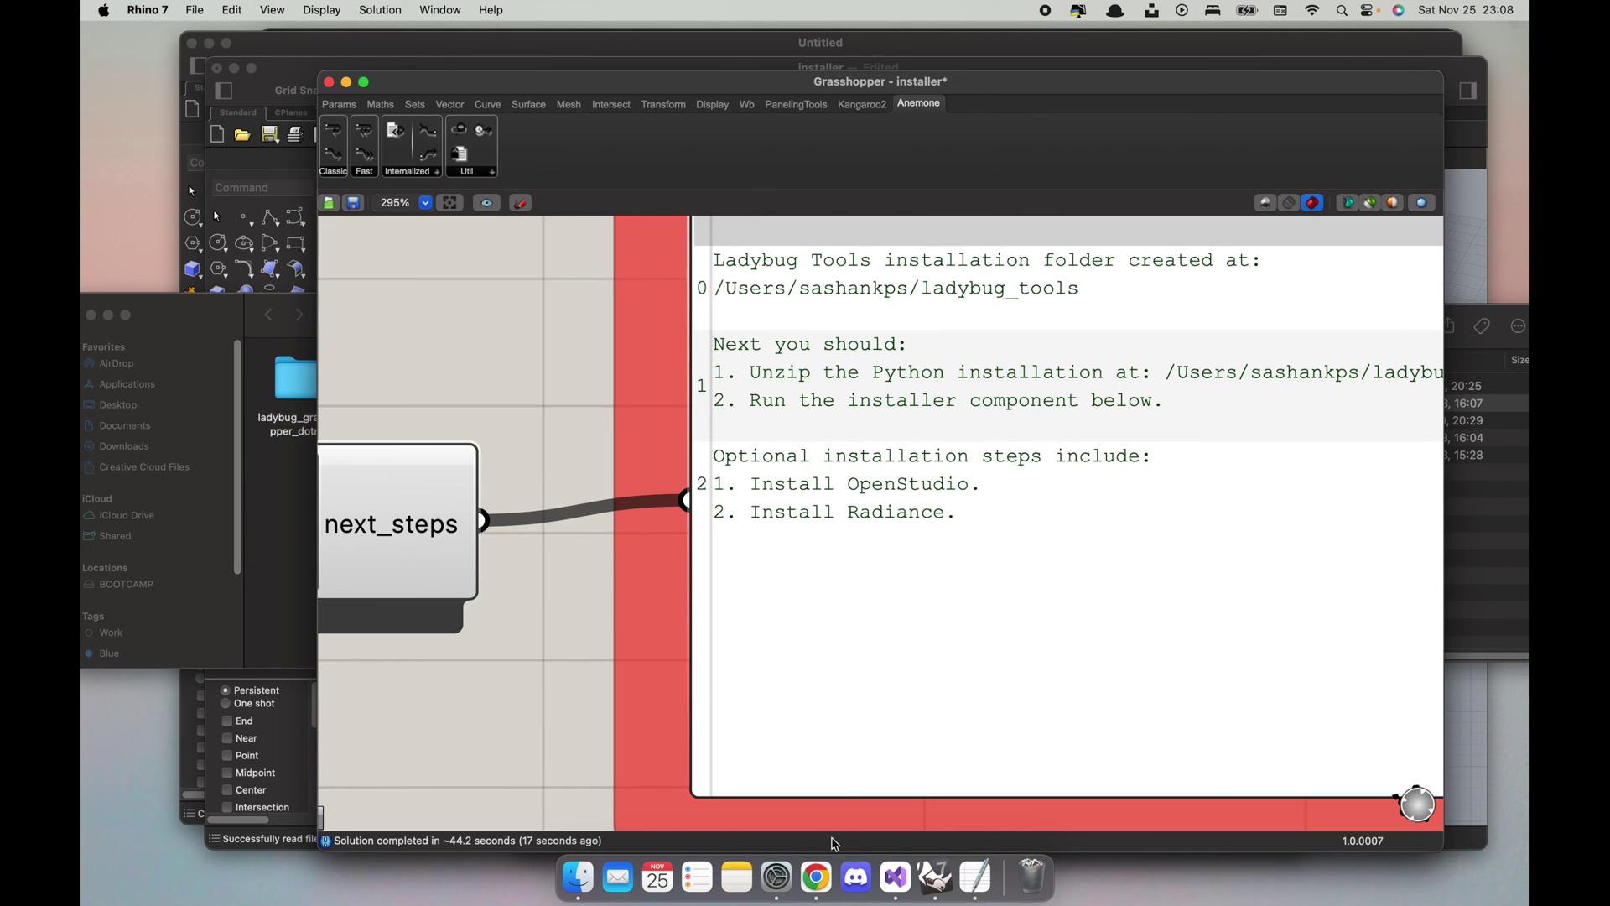
# Step: Bring up the 1.4 Compatibility Matrix window and open the OpenStudio App 1.6.0 release page
pyautogui.rightClick(816, 877)
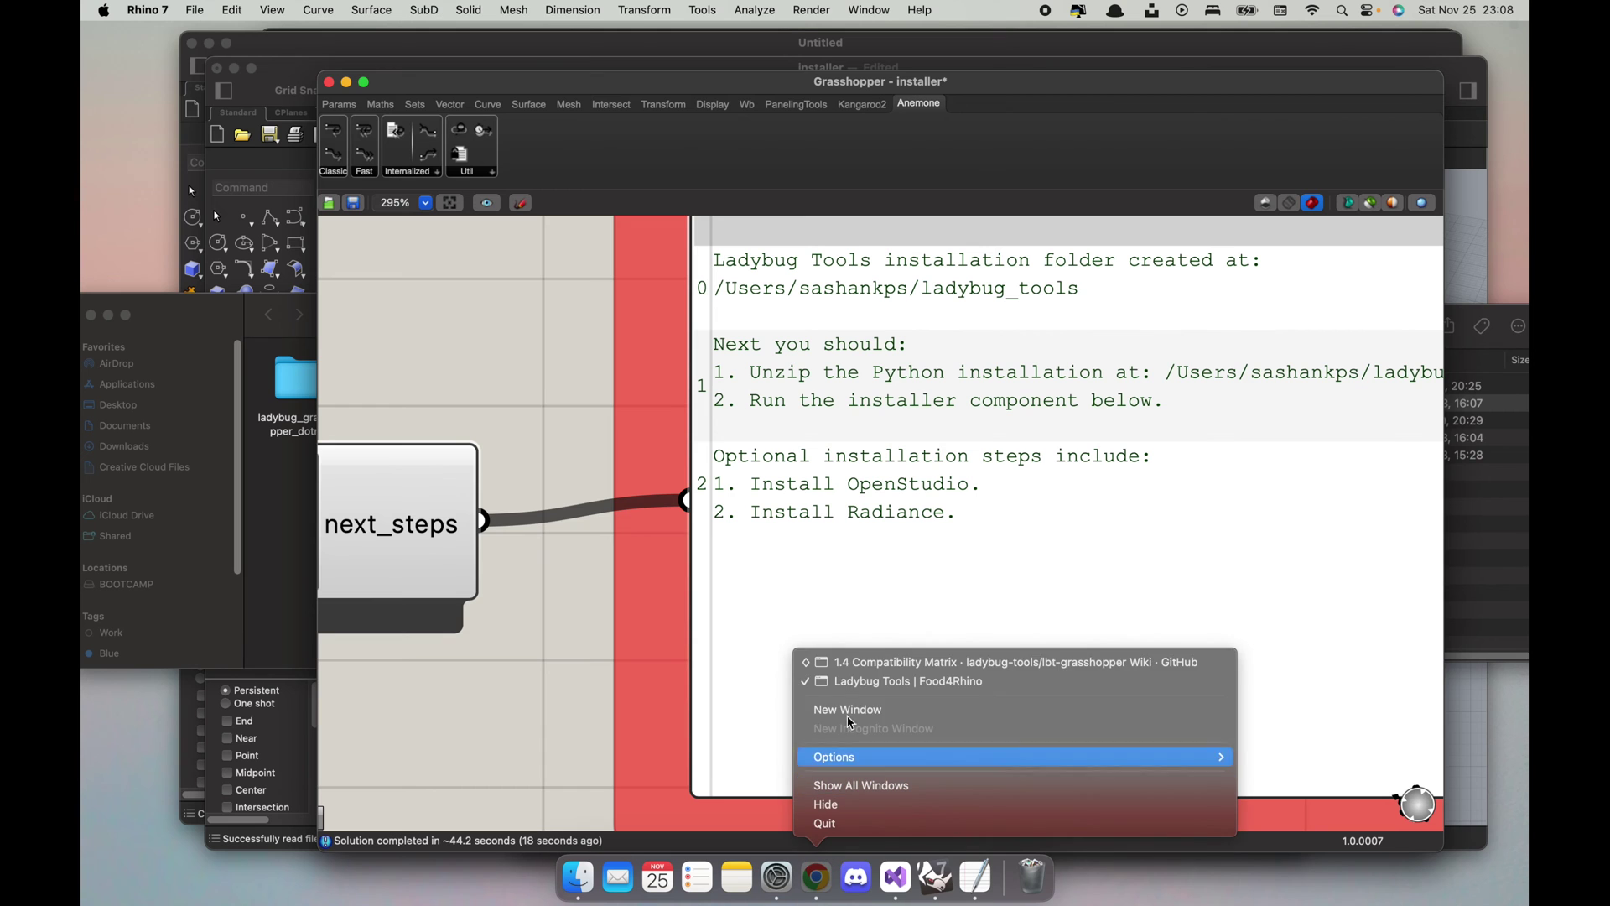
pyautogui.click(904, 664)
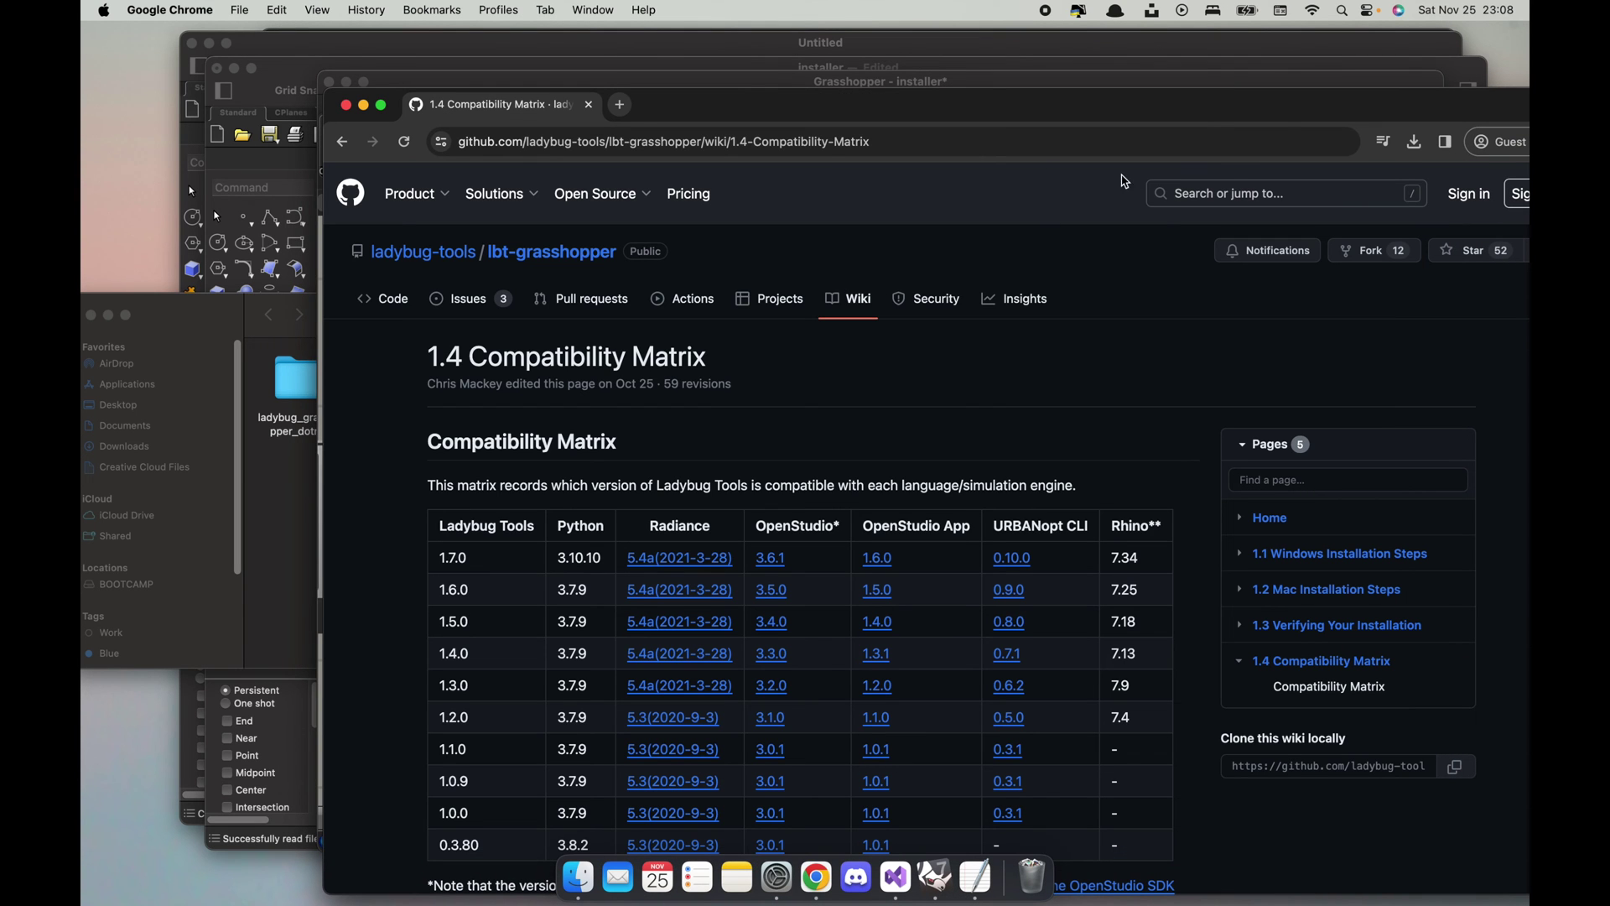
pyautogui.moveTo(1297, 111); pyautogui.dragTo(1135, 49)
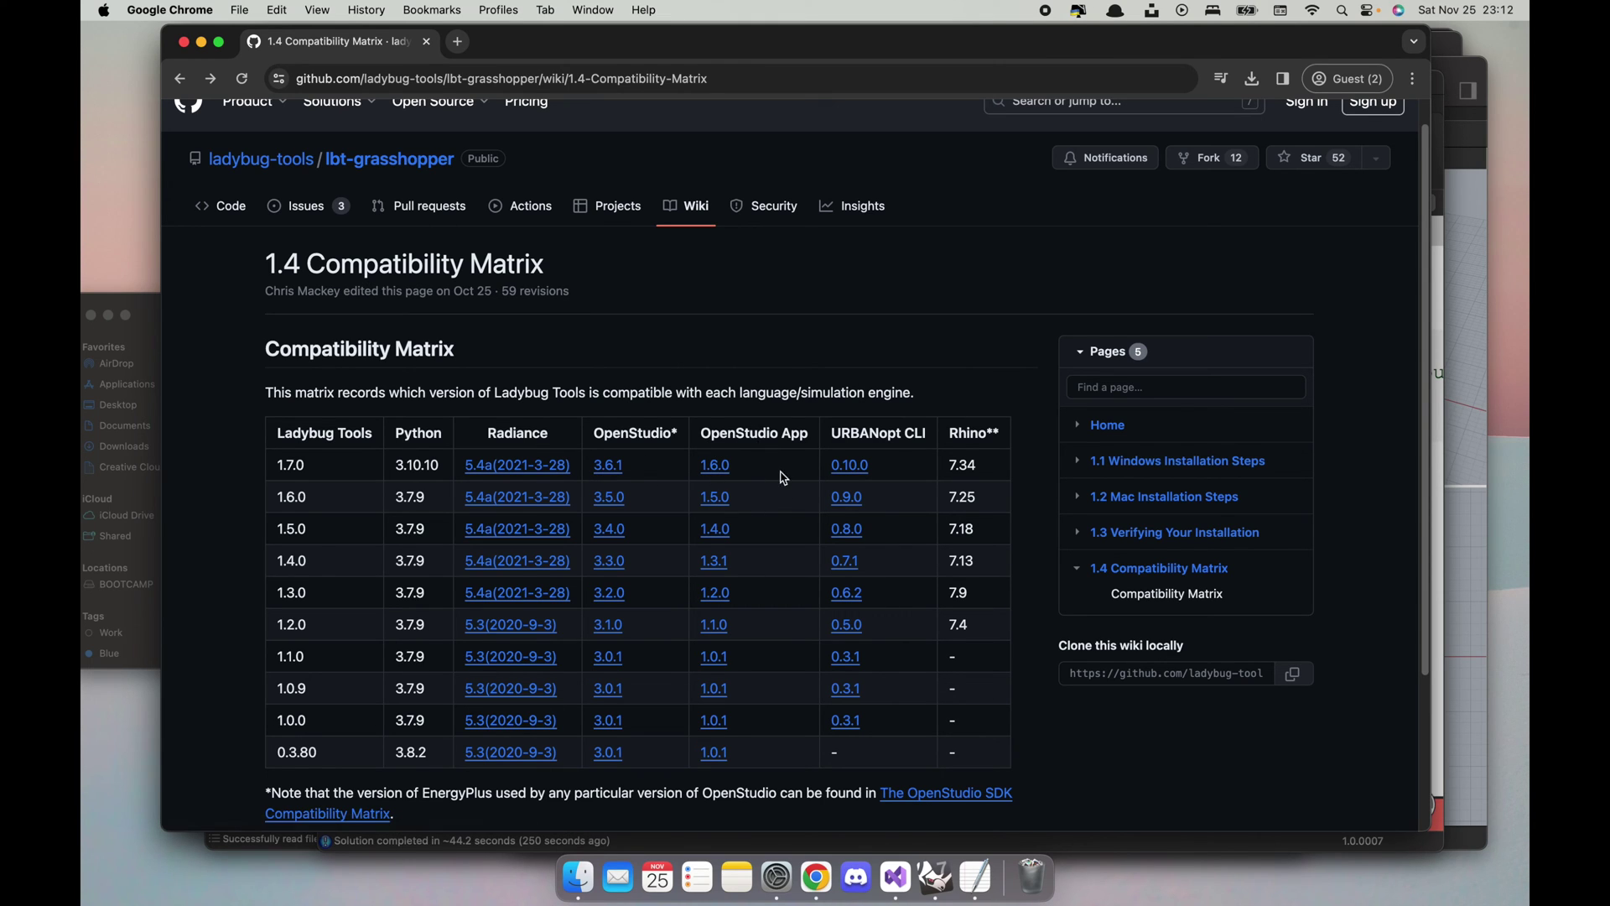
pyautogui.click(715, 467)
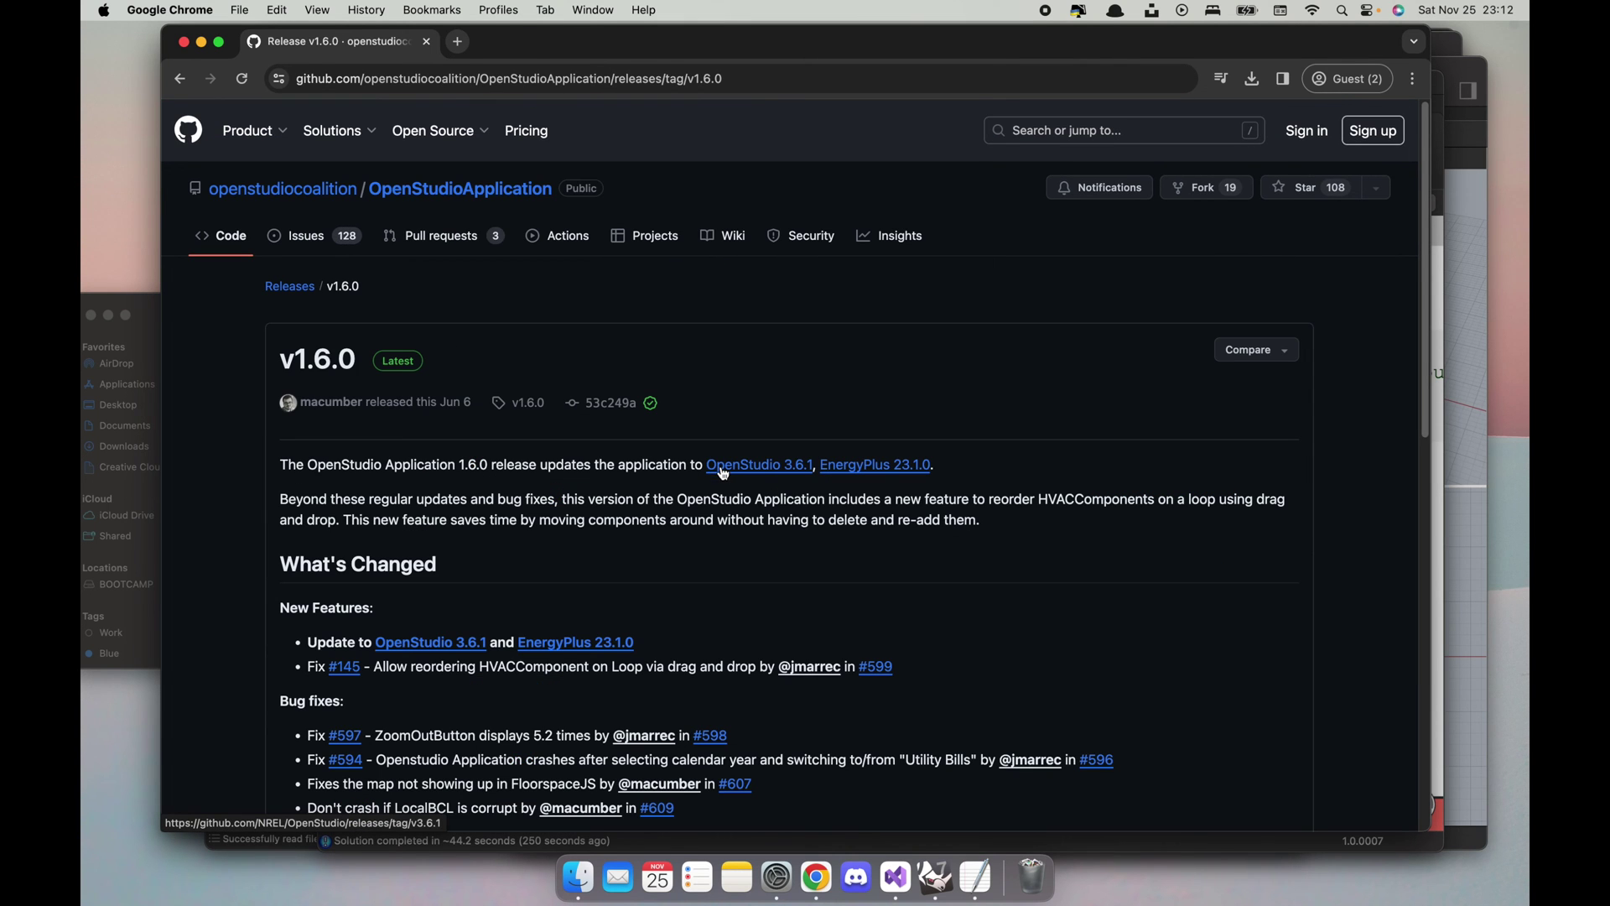
# Step: Find the macOS10.15-x86_64.dmg asset and choose Save Link As for it
pyautogui.scroll(-3, 593, 639)
pyautogui.scroll(-8, 594, 639)
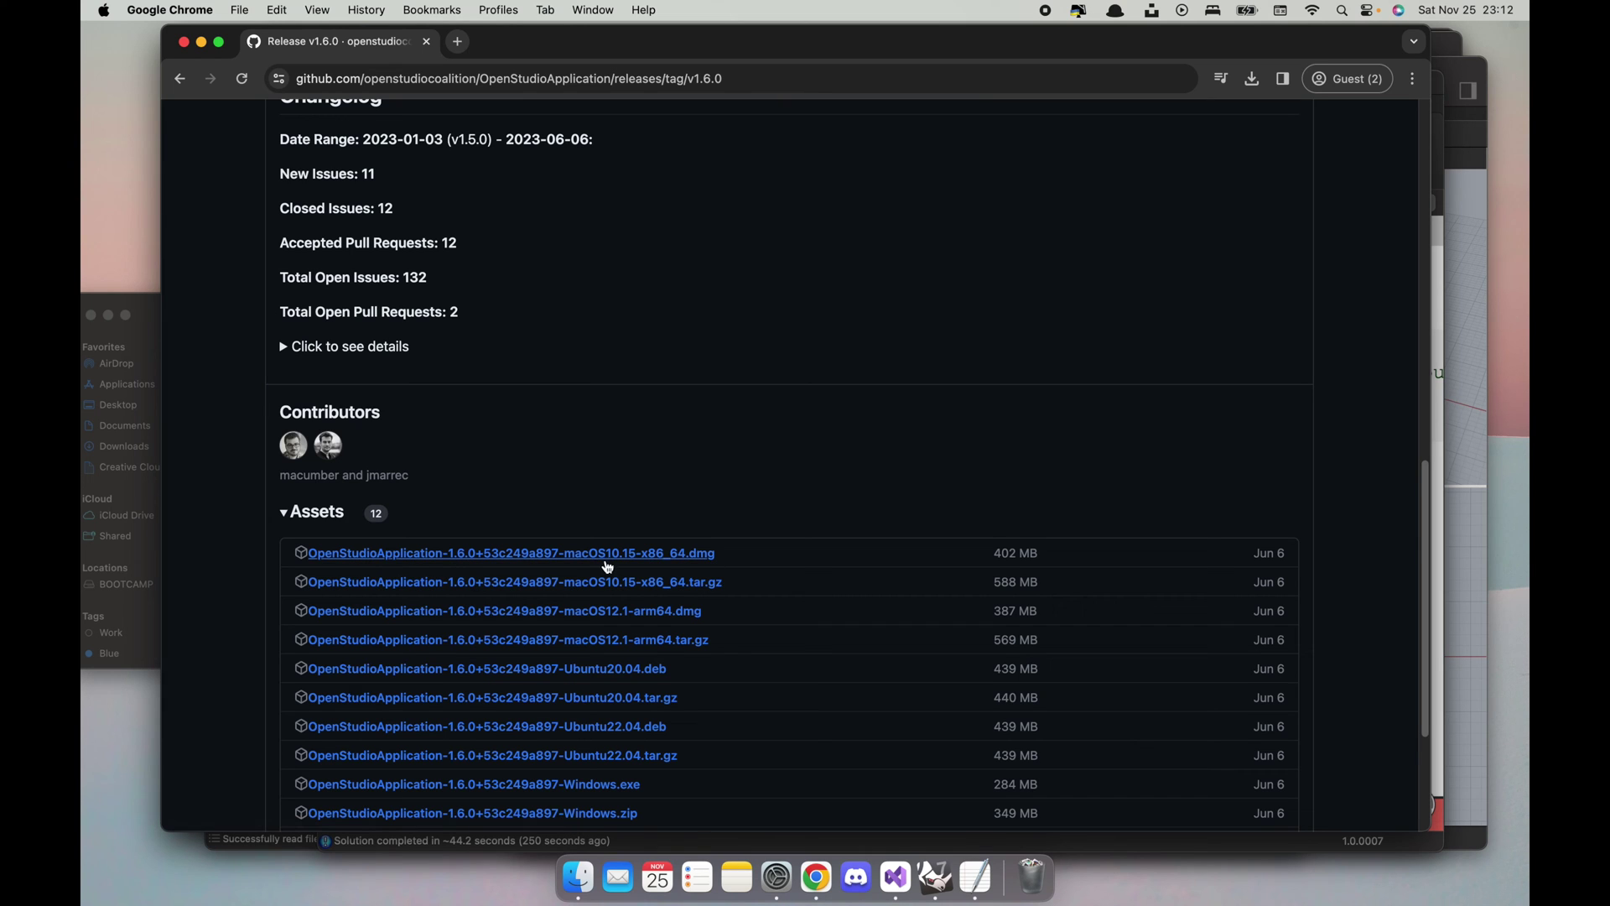
pyautogui.rightClick(642, 562)
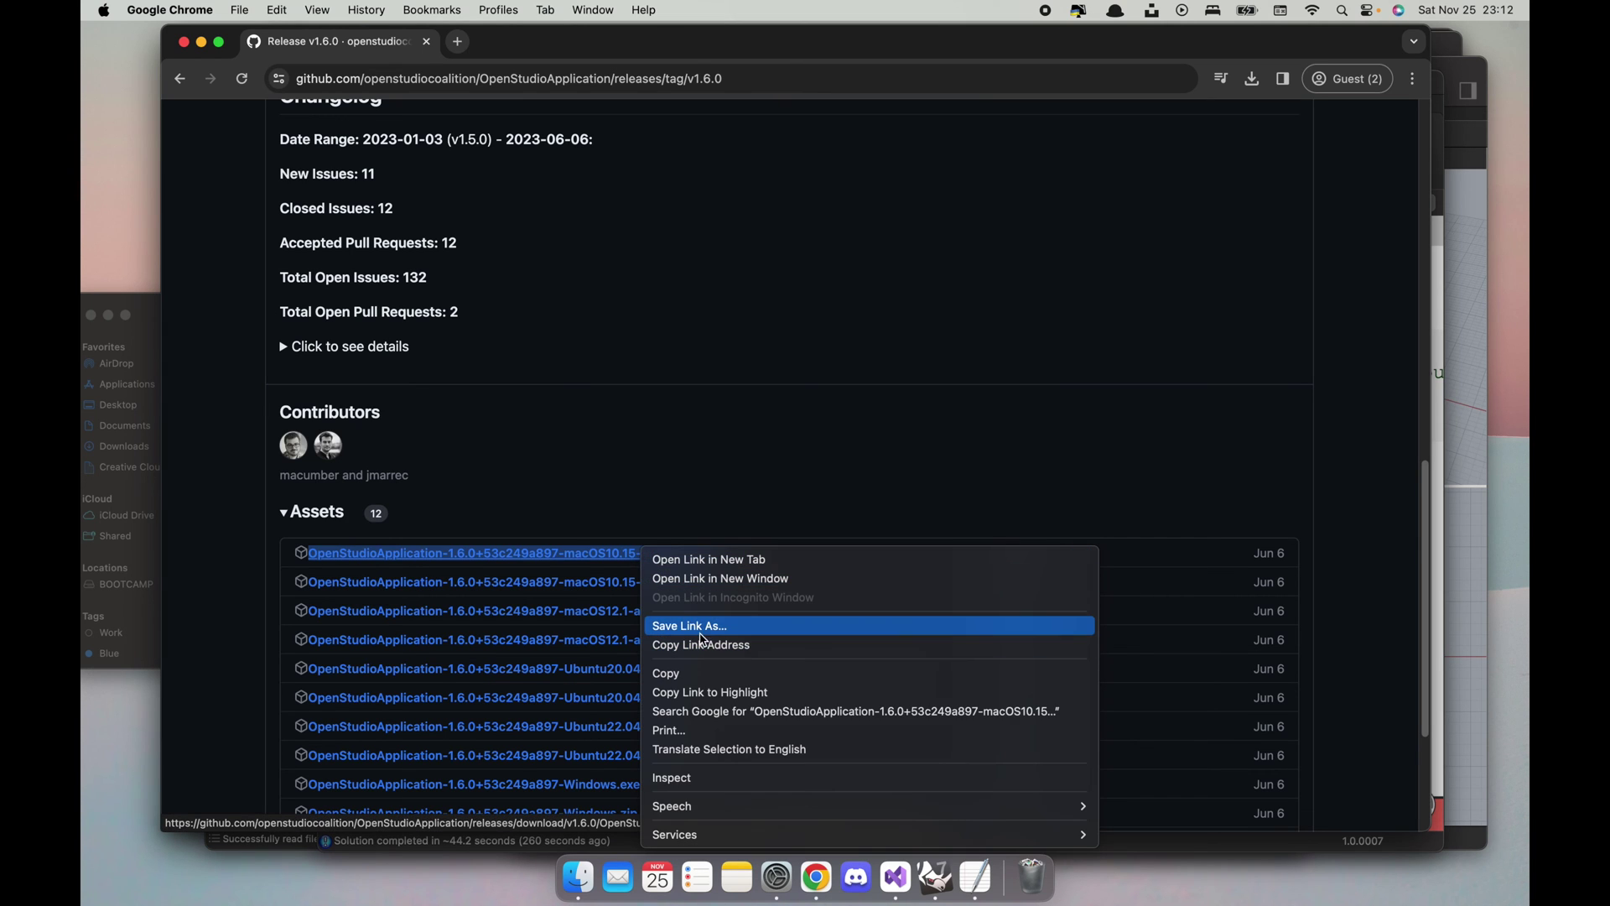
pyautogui.click(833, 493)
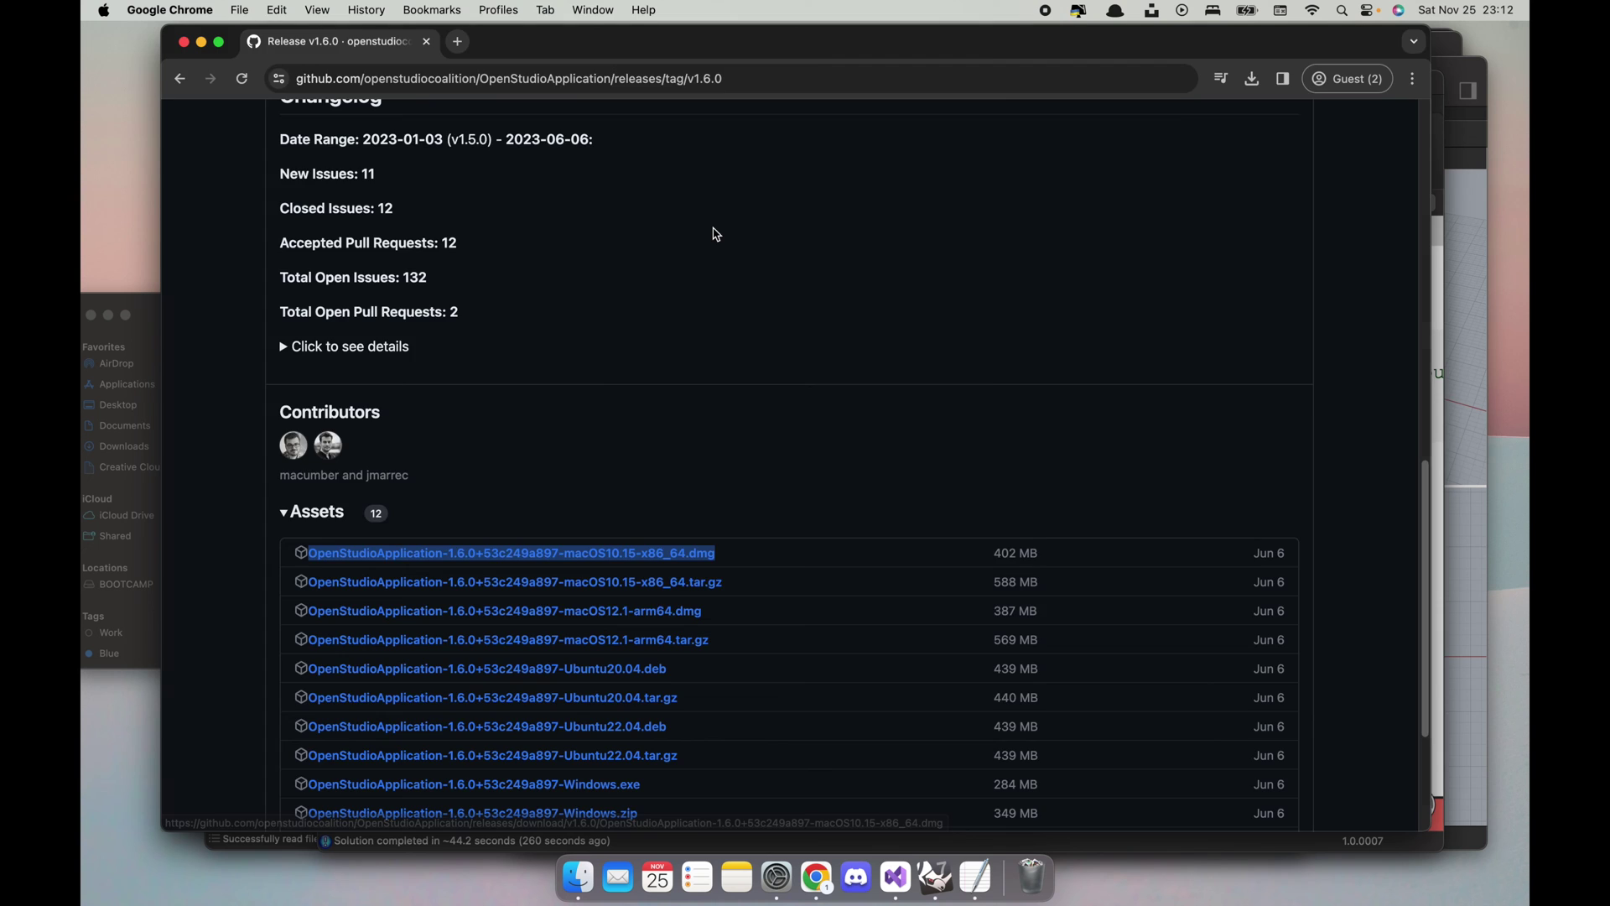
# Step: Close the save sheet, return to the compatibility matrix and open the Radiance 5.4a release page
pyautogui.click(999, 599)
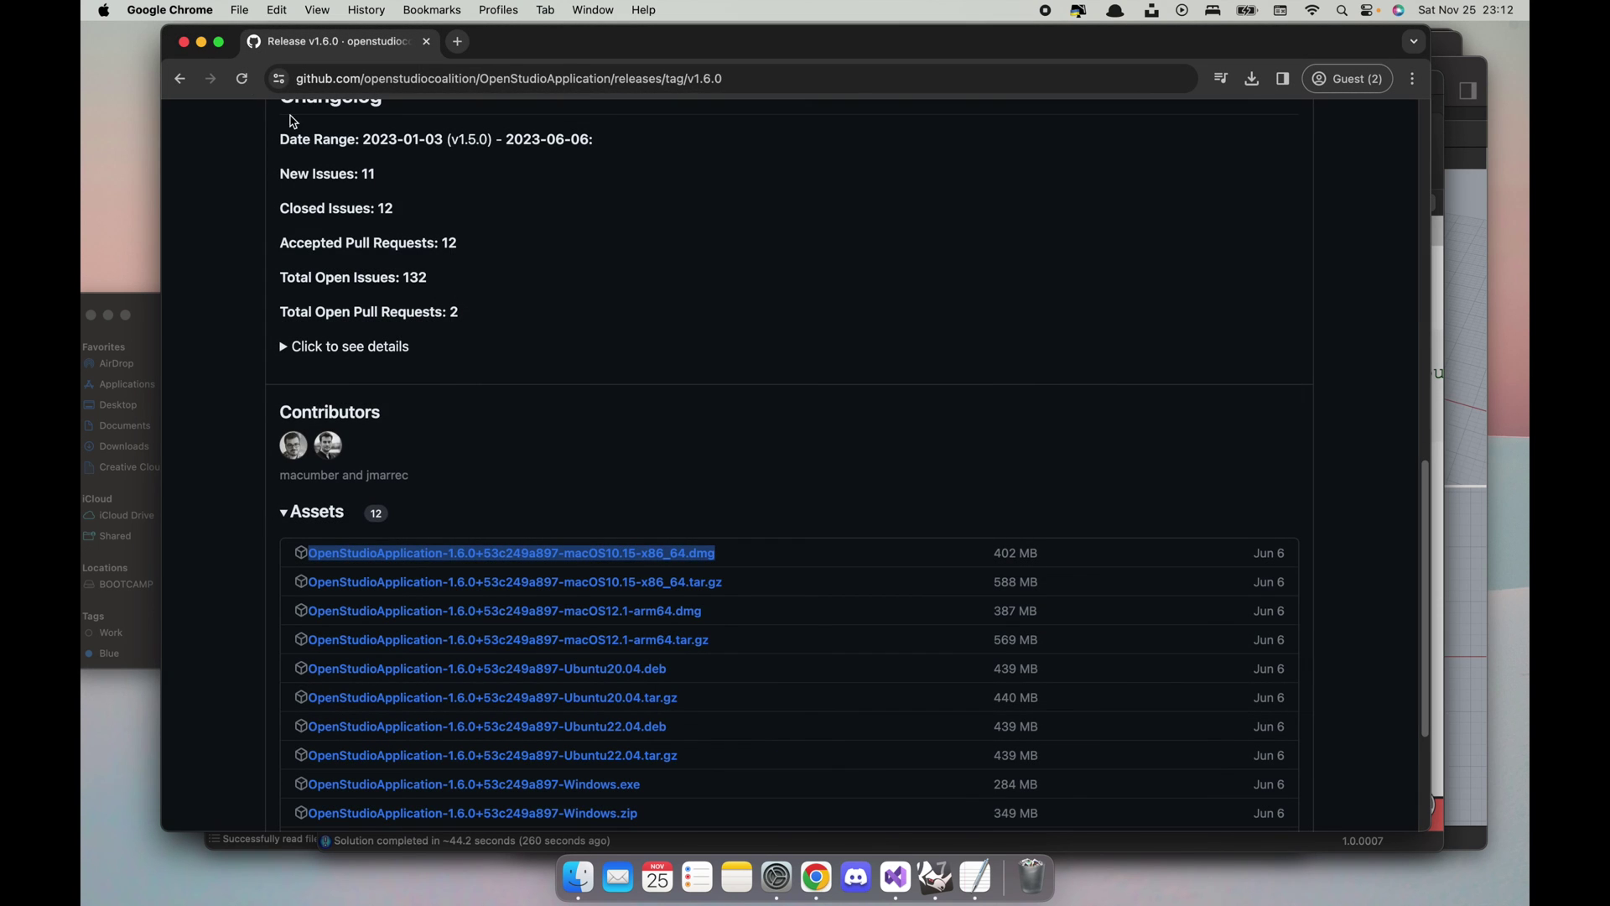
pyautogui.click(179, 78)
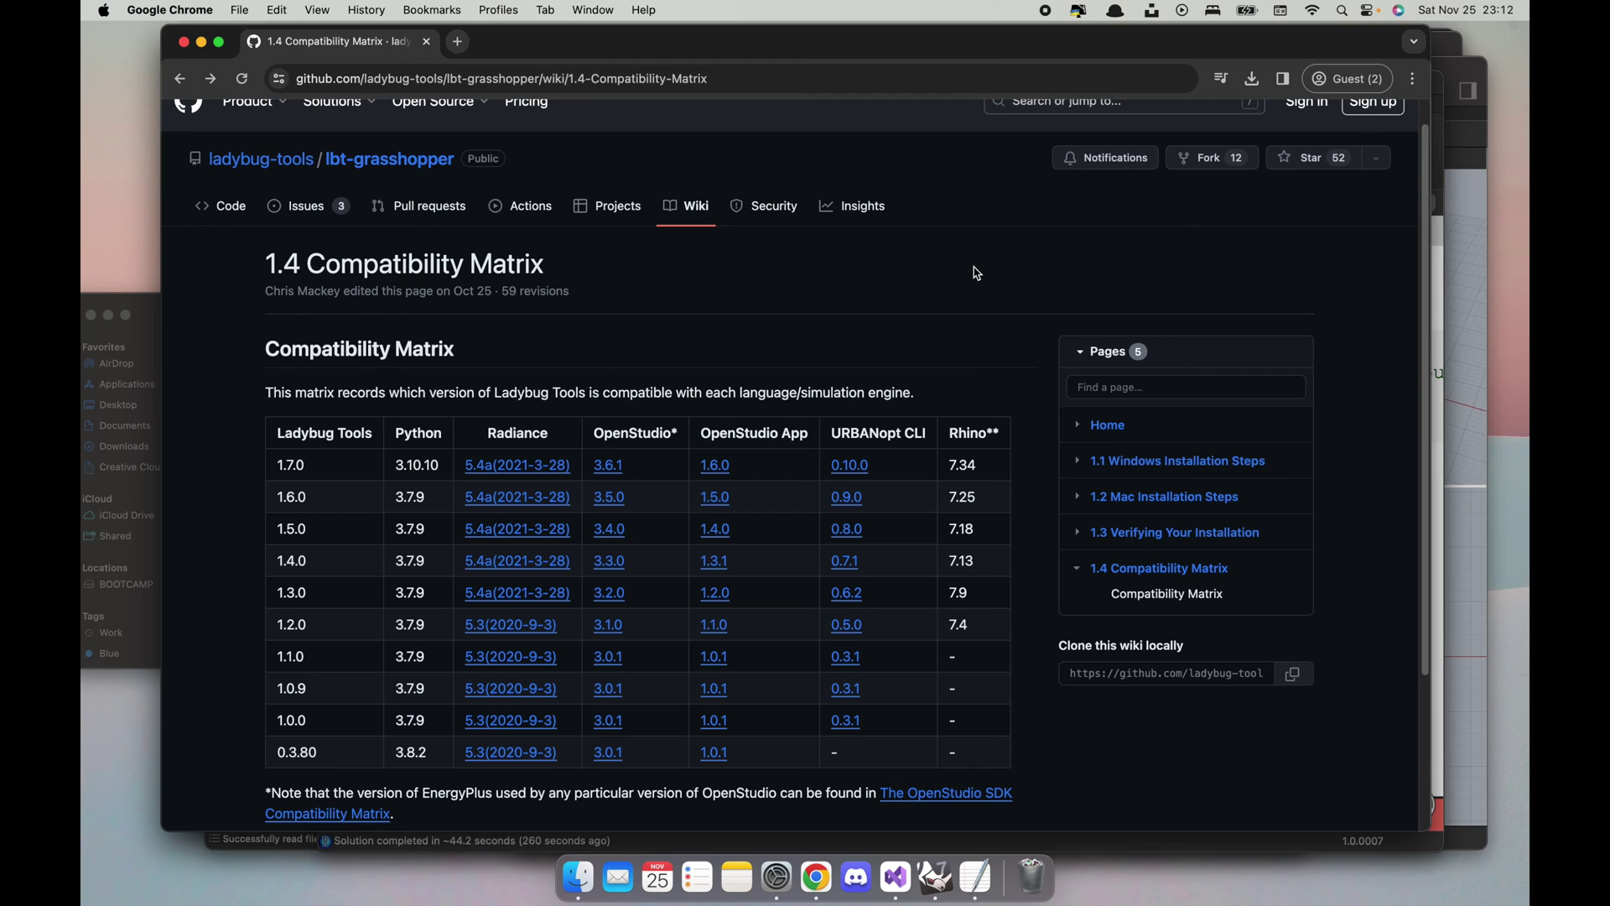
pyautogui.click(516, 470)
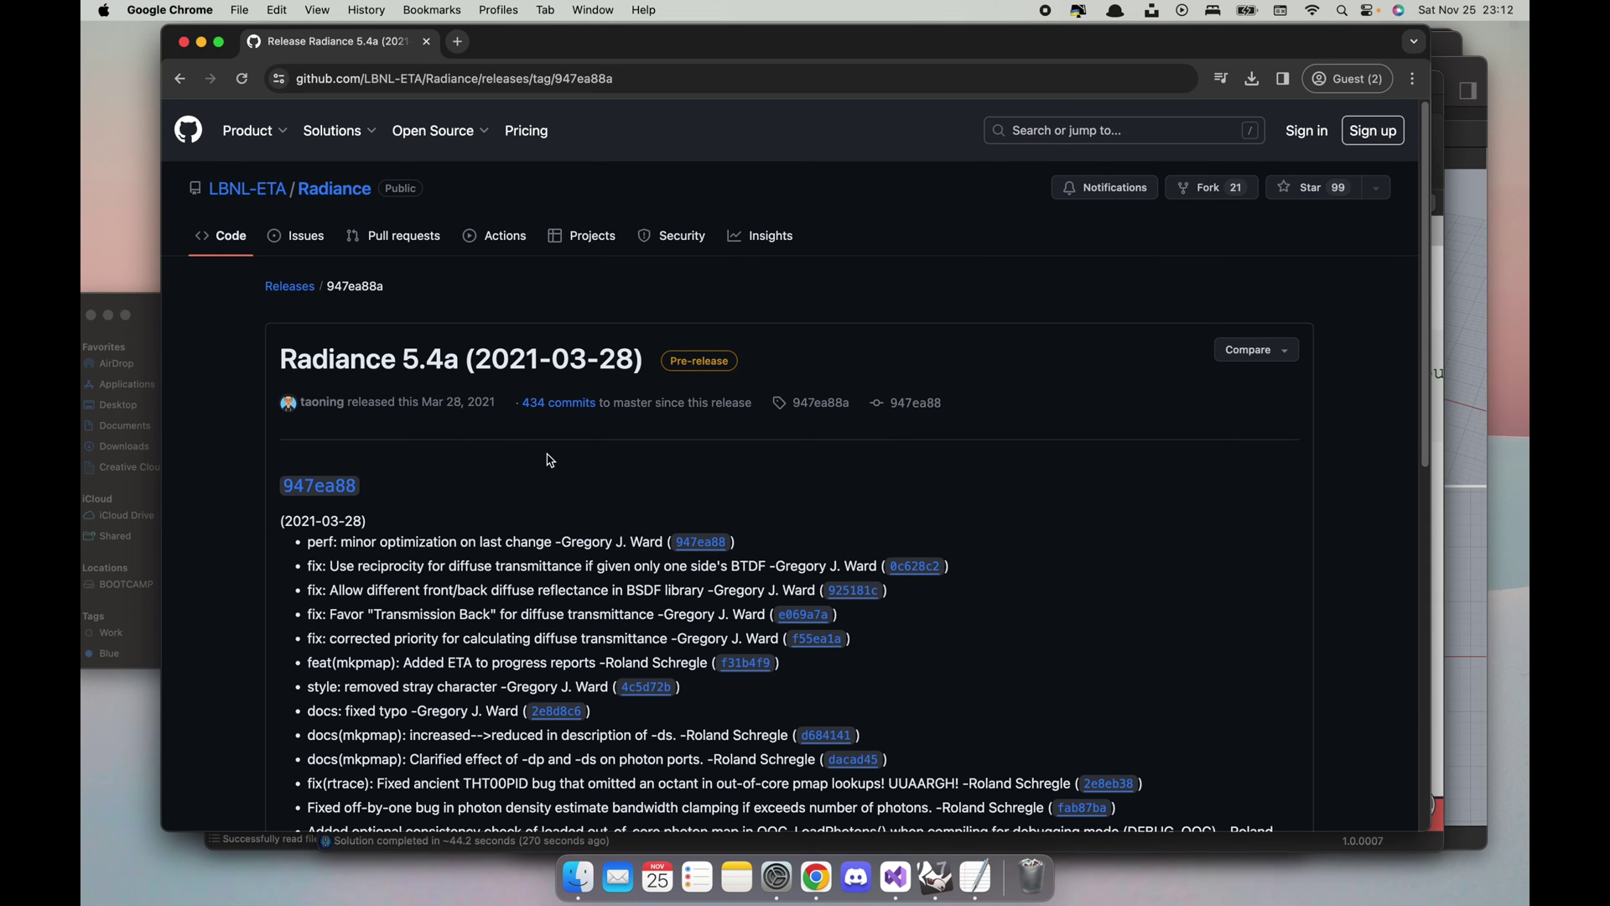
# Step: Save Radiance_947ea88a_OSX.pkg from the 5.4a release assets into Downloads
pyautogui.scroll(-10, 549, 459)
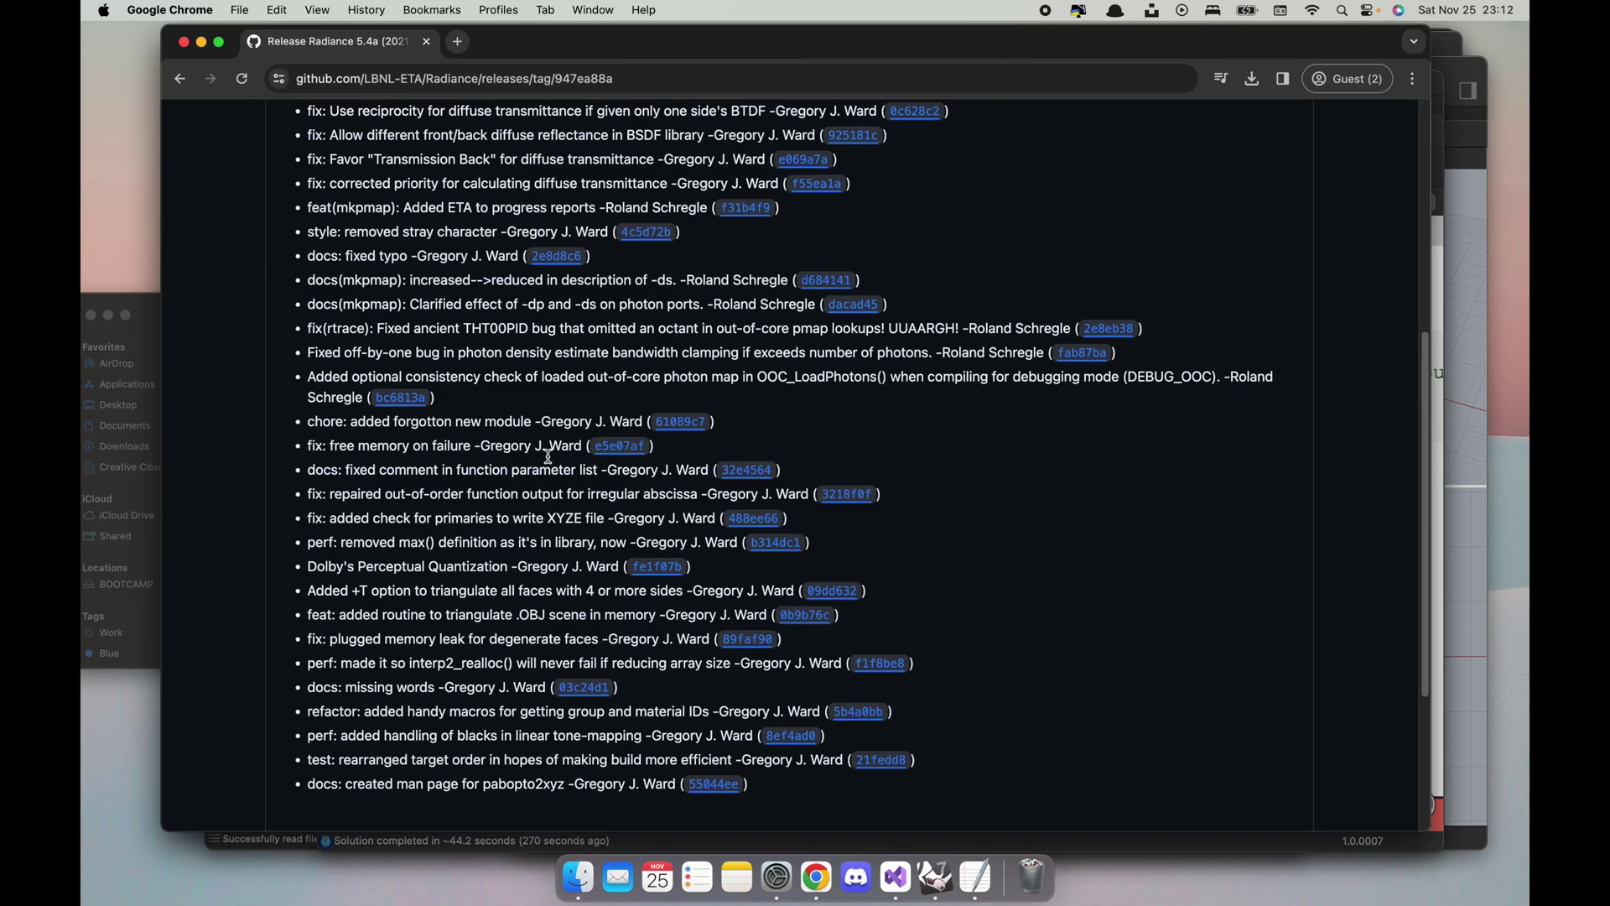
pyautogui.scroll(-7, 549, 457)
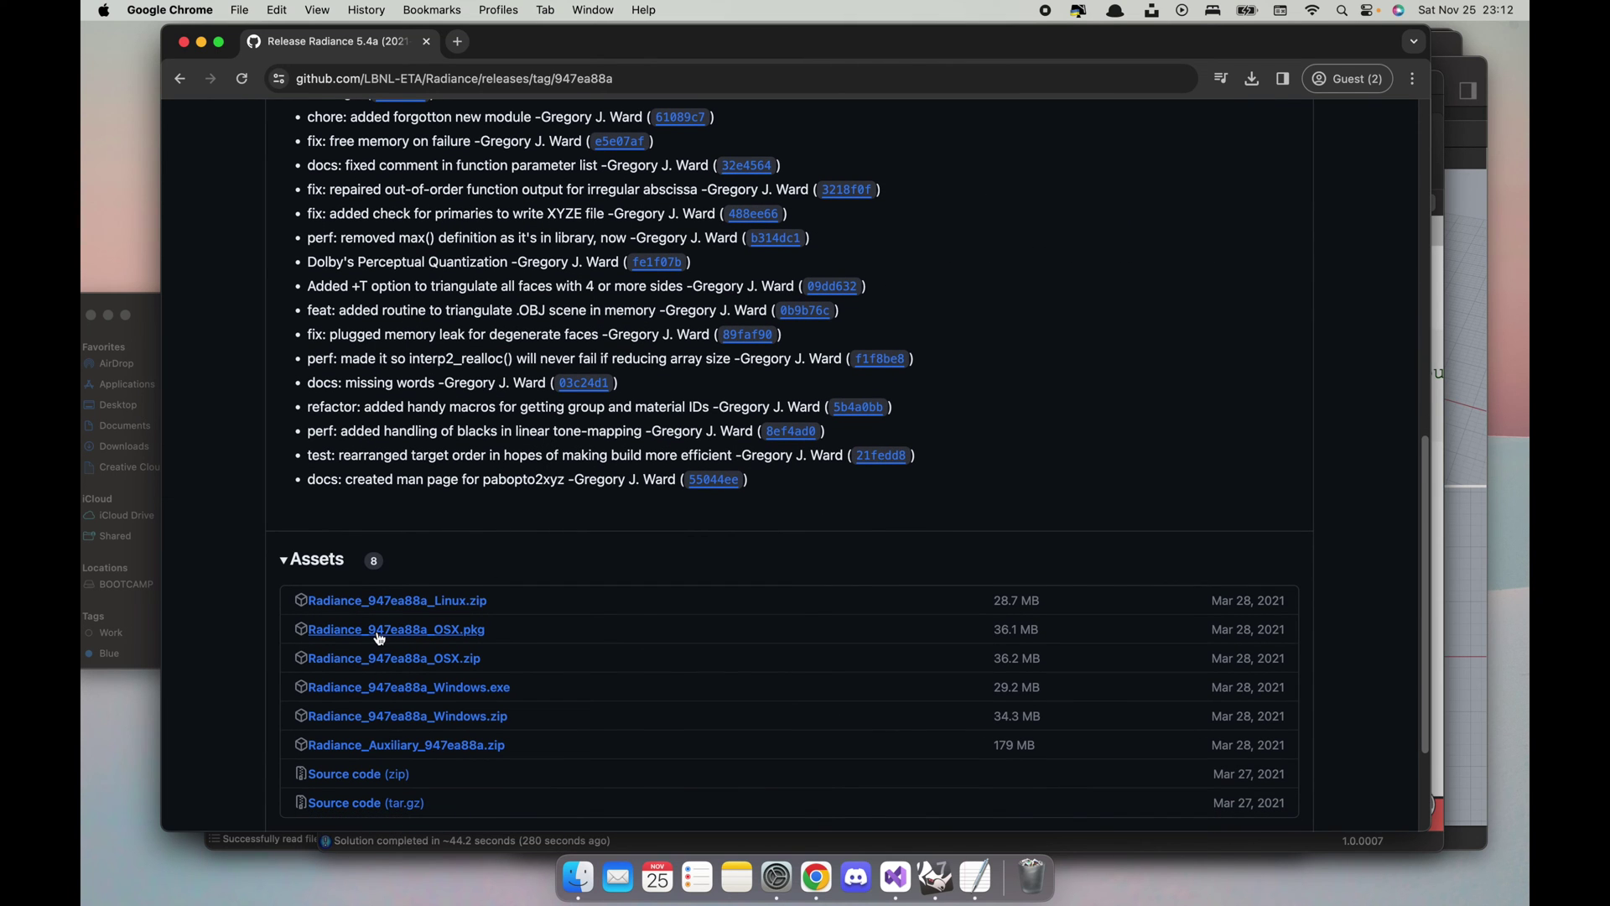
pyautogui.rightClick(445, 640)
pyautogui.click(527, 631)
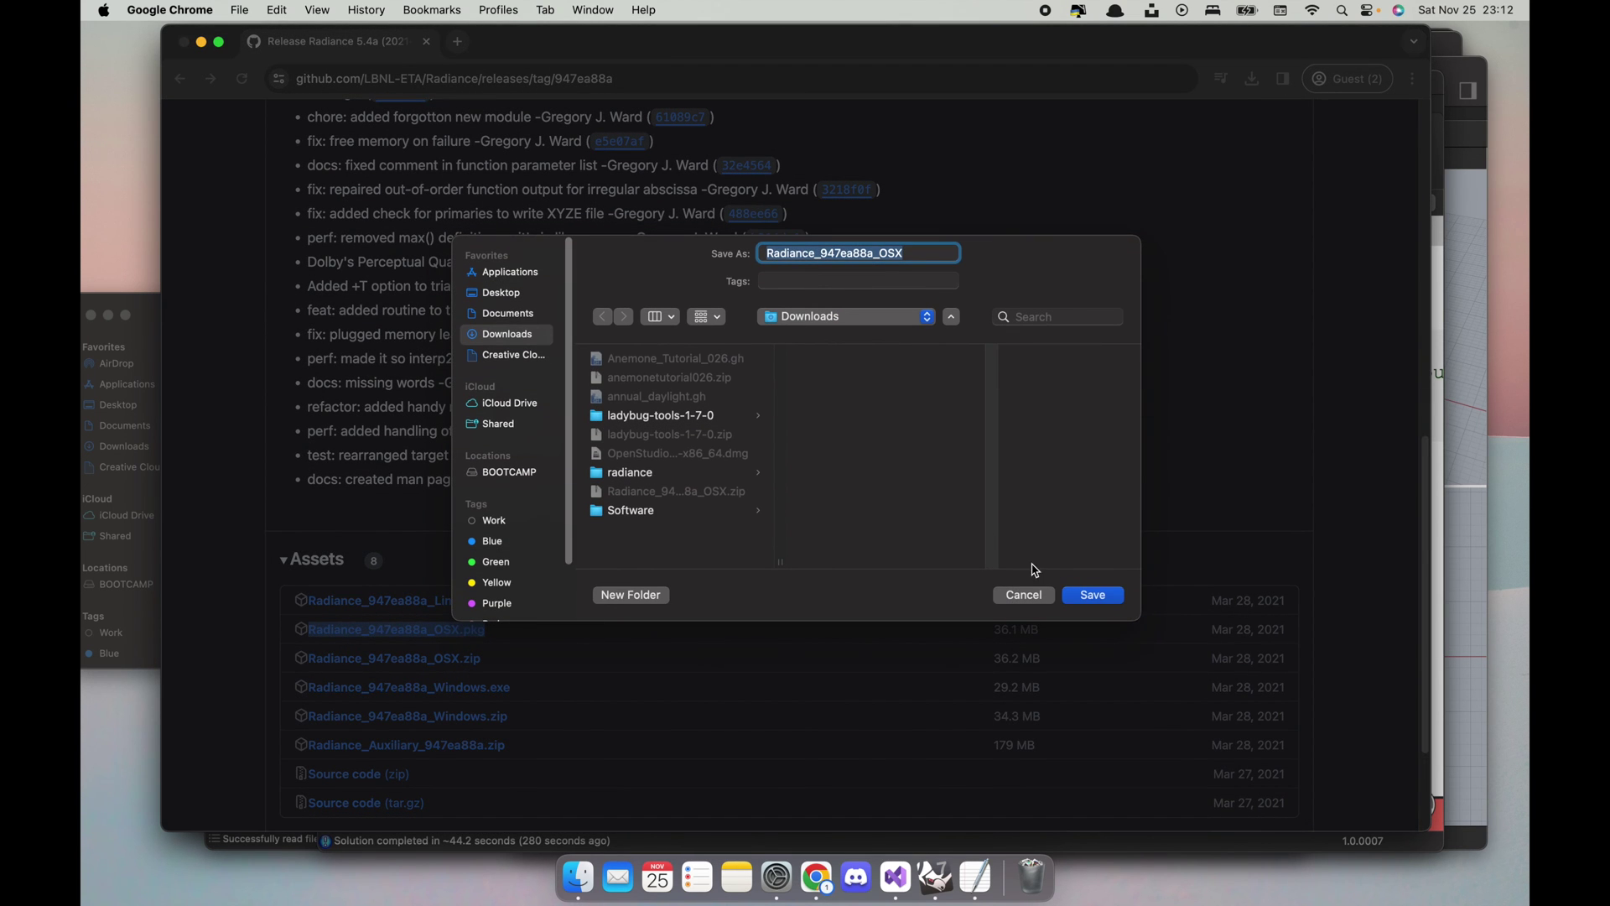
pyautogui.click(1093, 594)
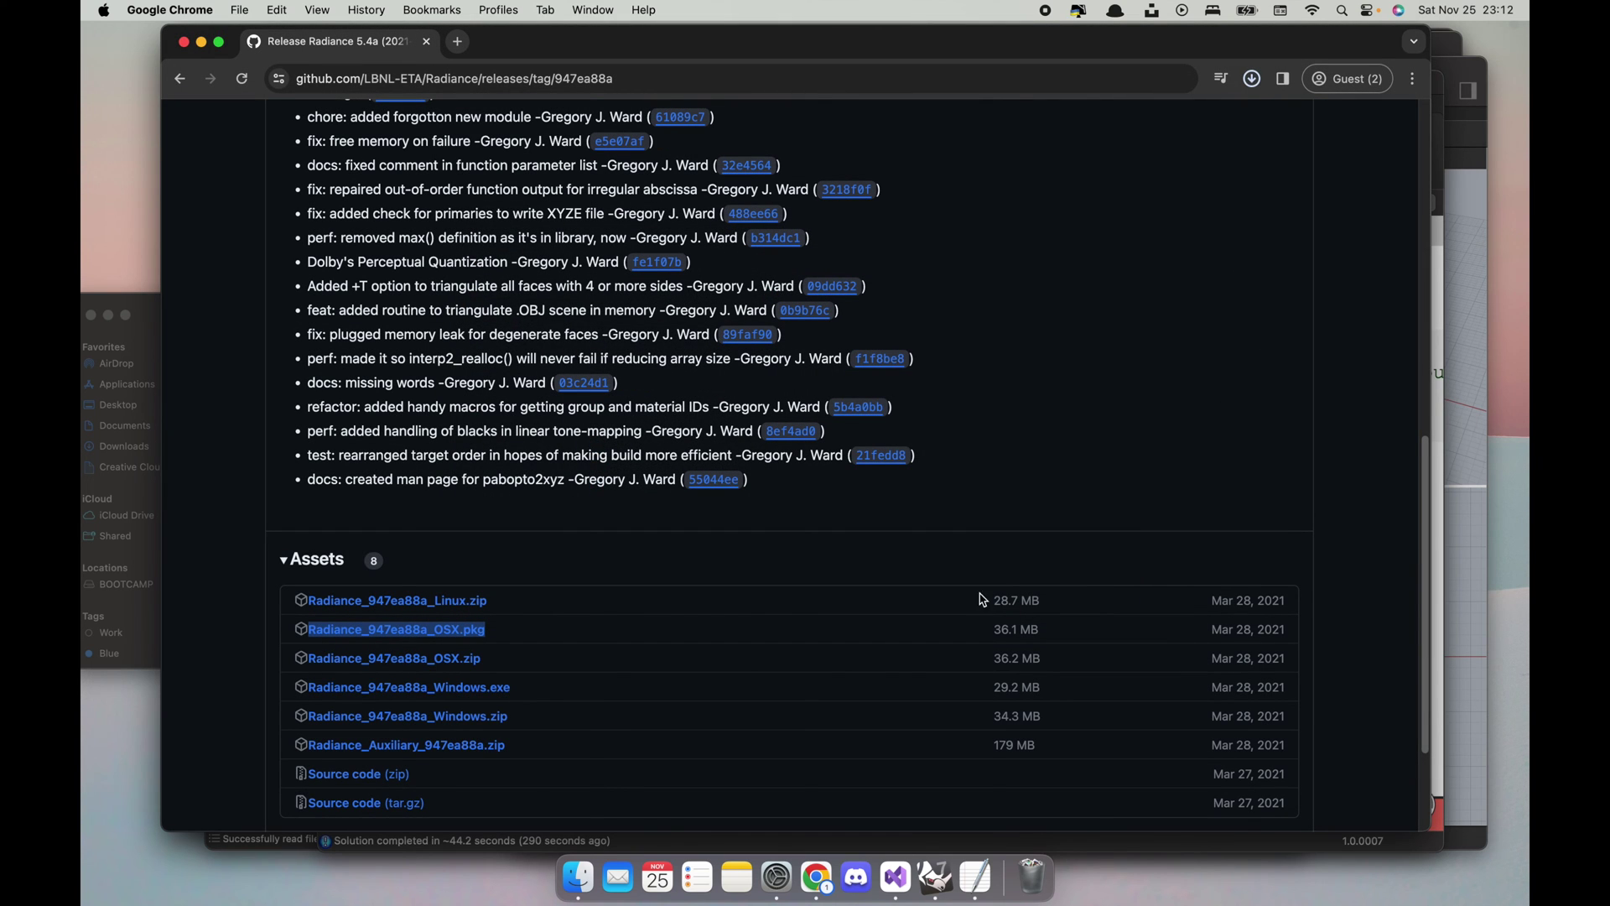
# Step: Try opening Radiance_947ea88a_OSX.pkg from Downloads and dismiss the unidentified-developer alert
pyautogui.click(578, 887)
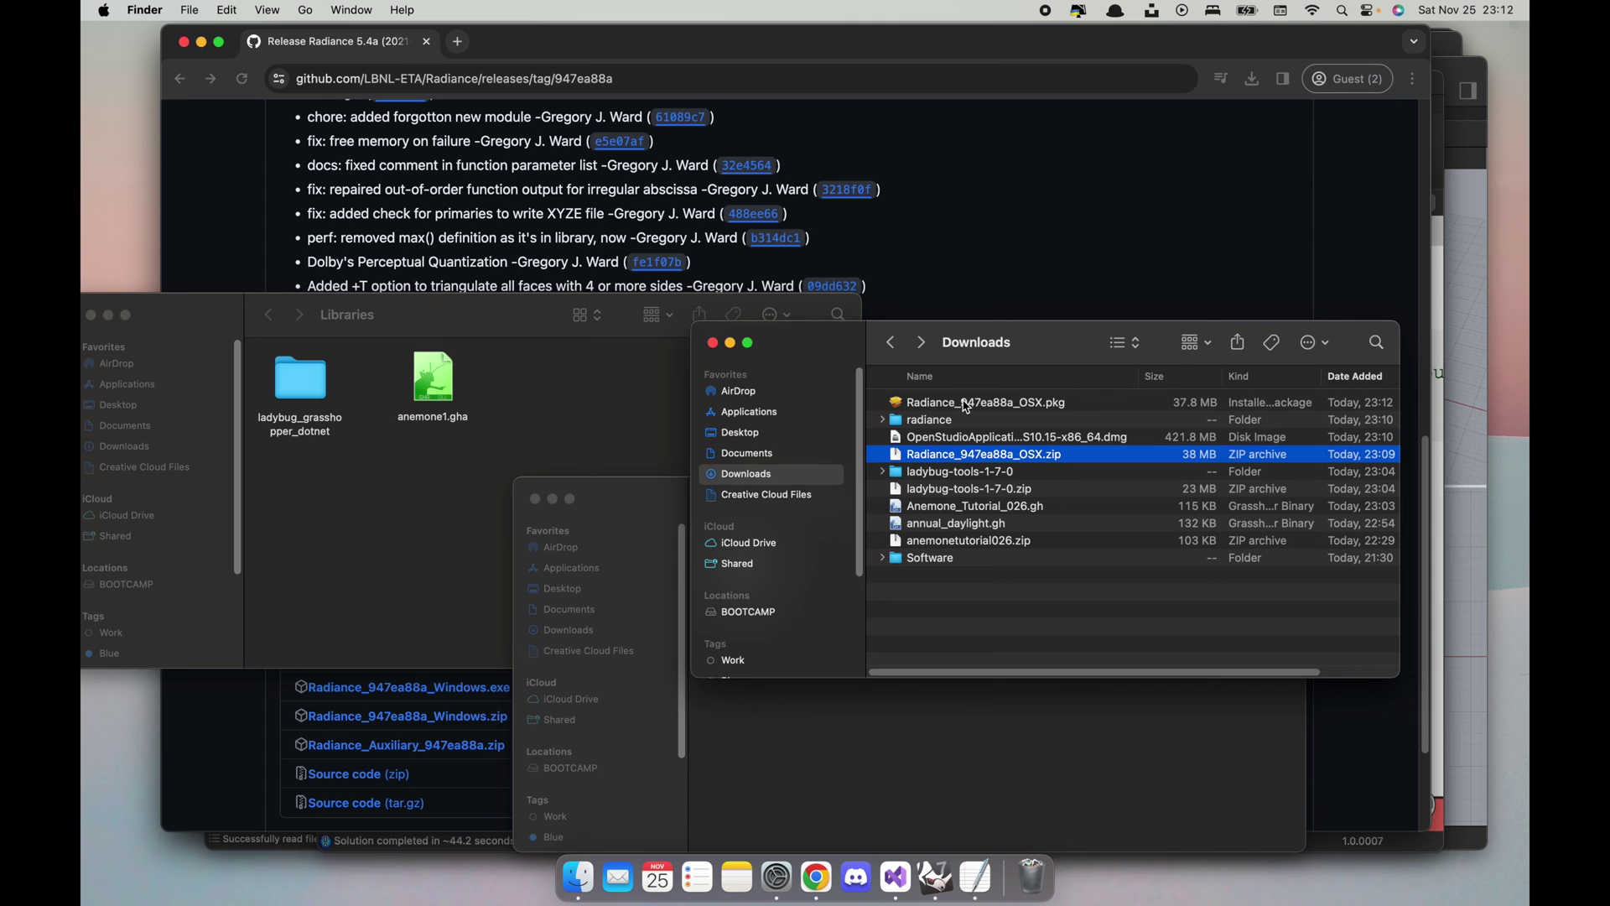
pyautogui.doubleClick(967, 403)
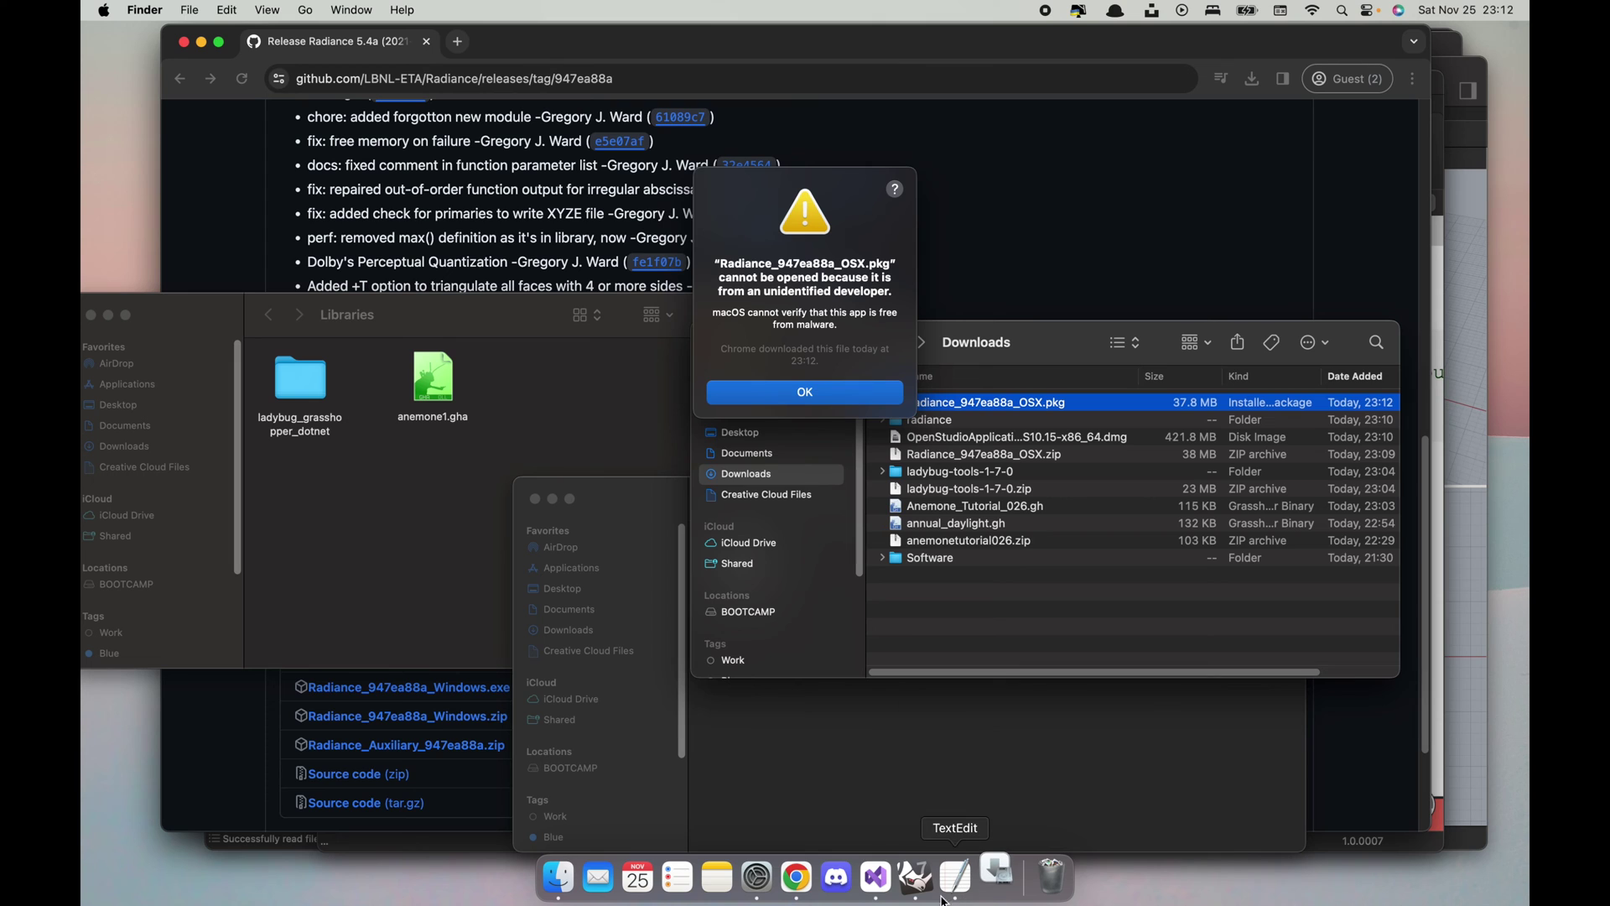
pyautogui.click(802, 400)
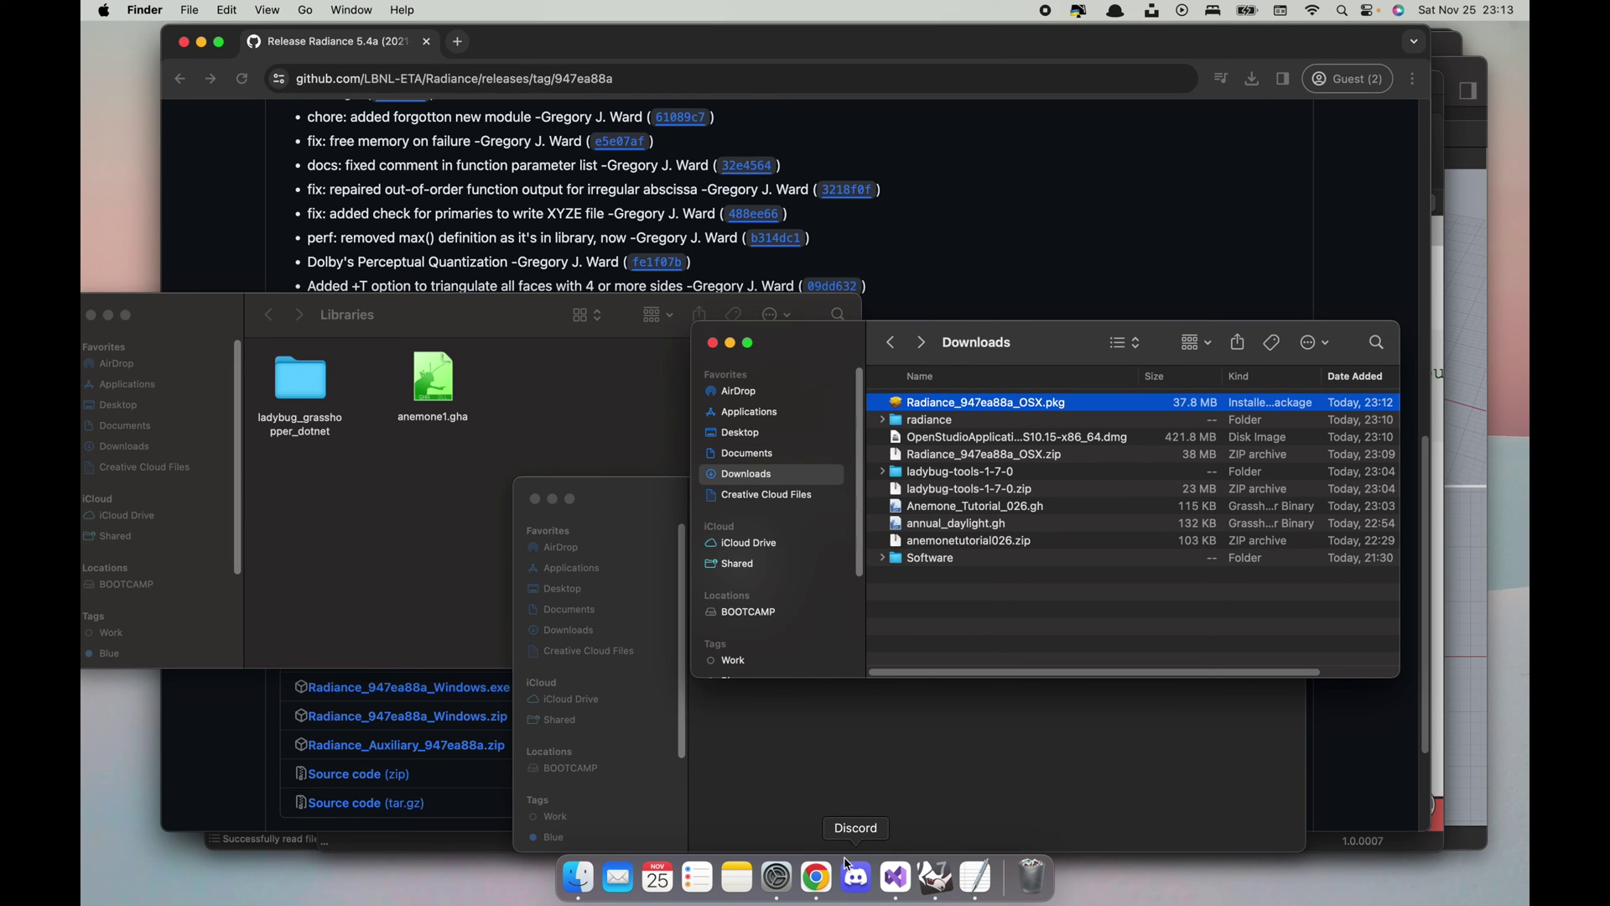
# Step: Choose Open Anyway in Privacy & Security, authorize with the account password, and confirm opening Radiance
pyautogui.click(773, 889)
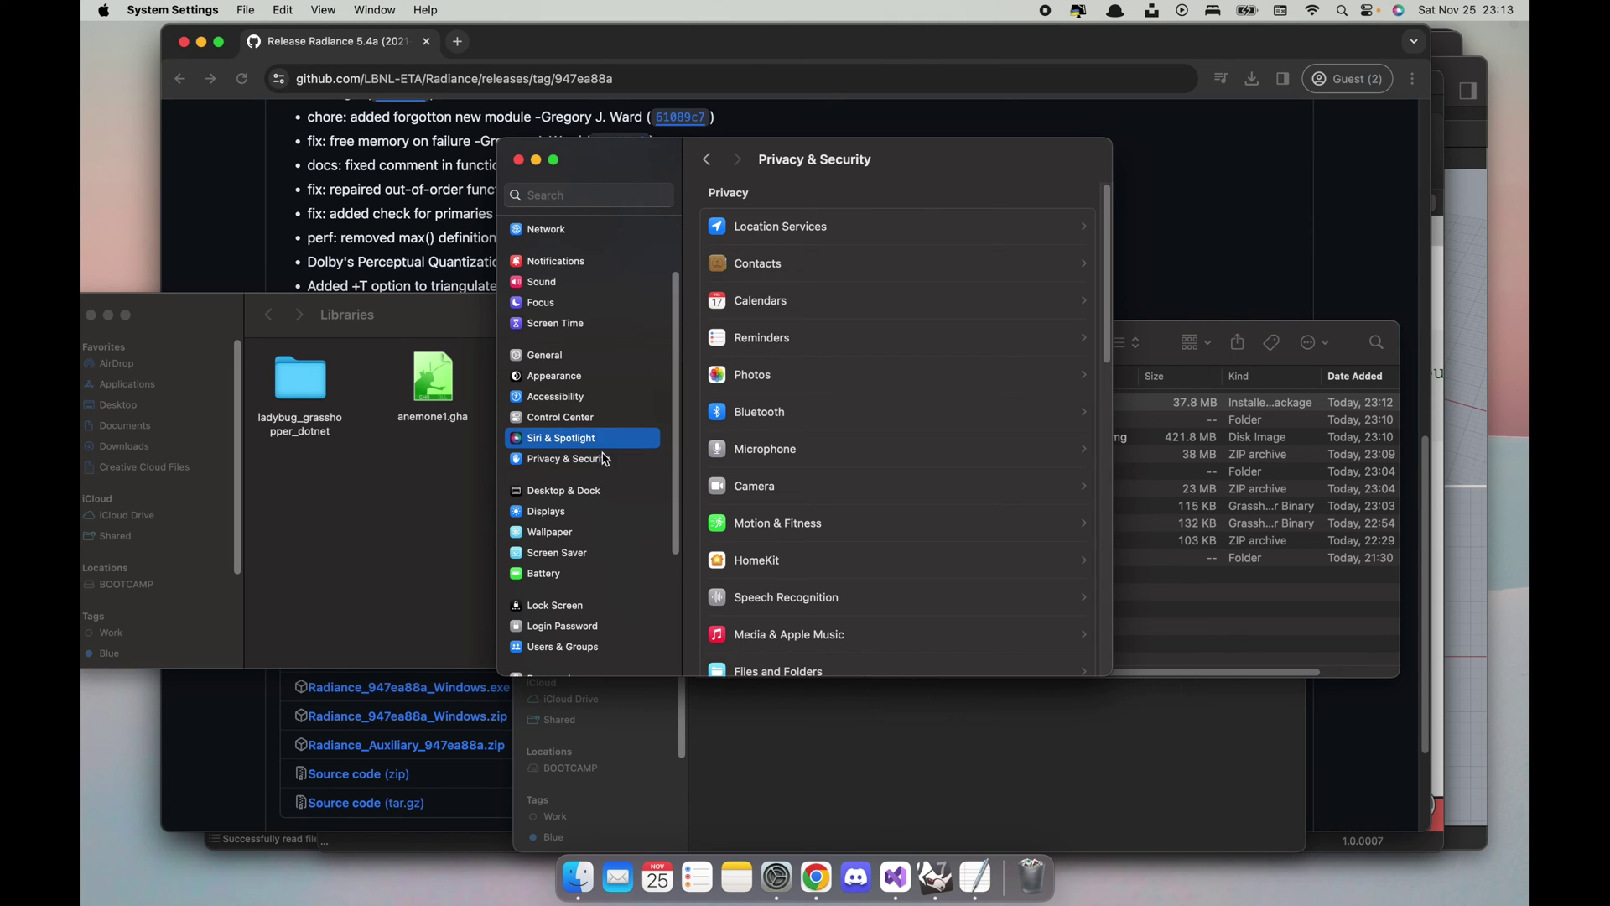
pyautogui.scroll(-5, 881, 494)
pyautogui.scroll(-5, 894, 494)
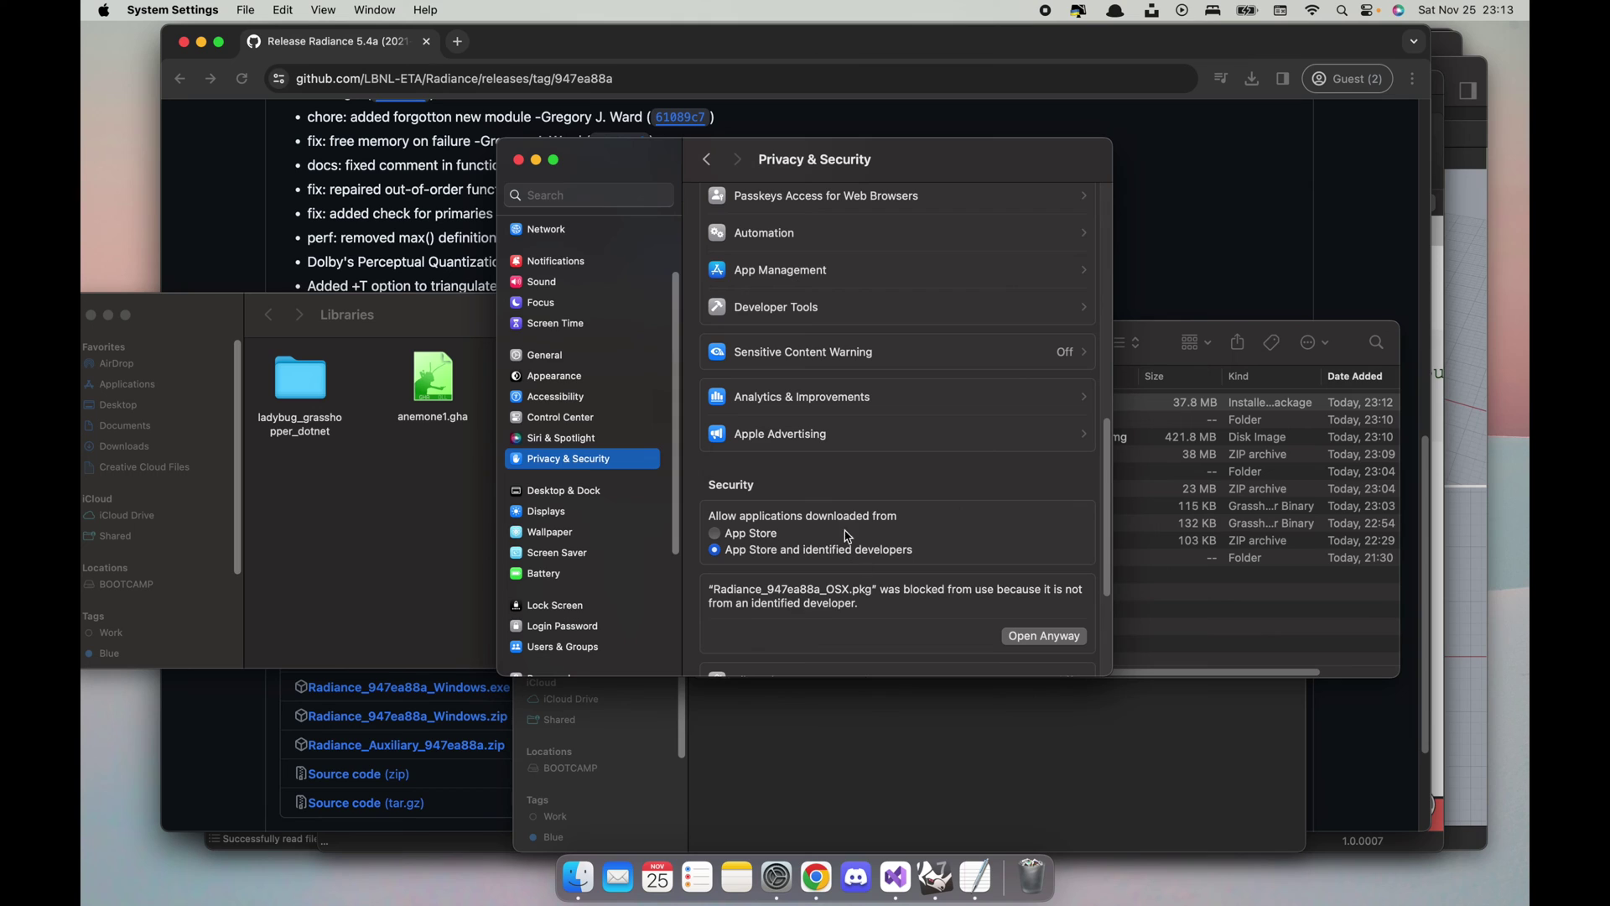
pyautogui.scroll(-1, 764, 587)
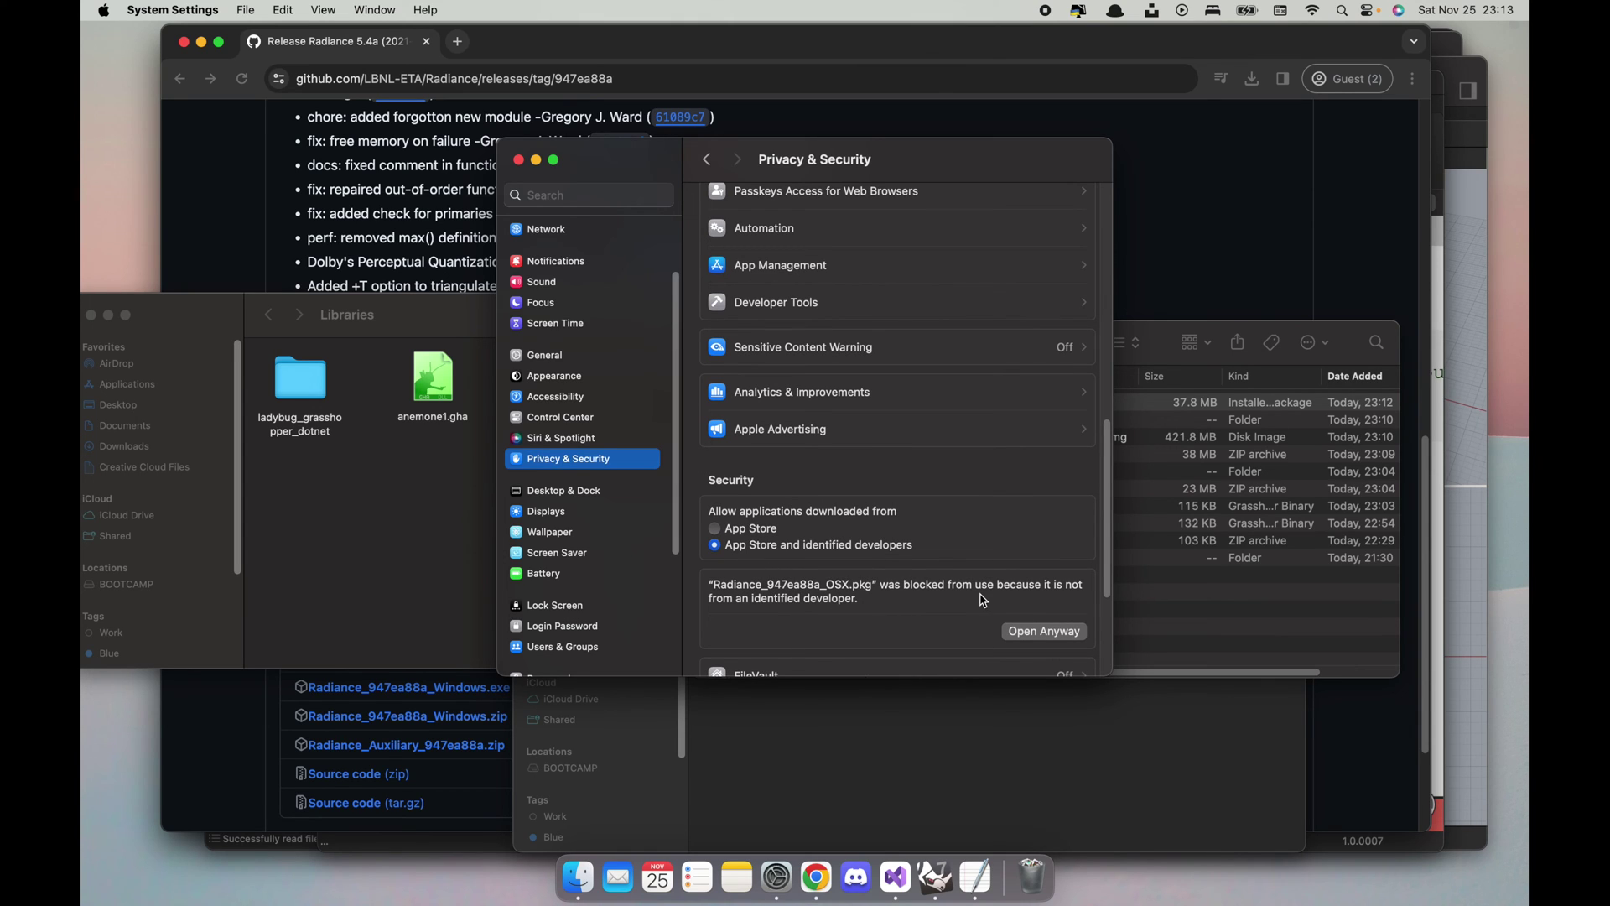
pyautogui.click(1040, 632)
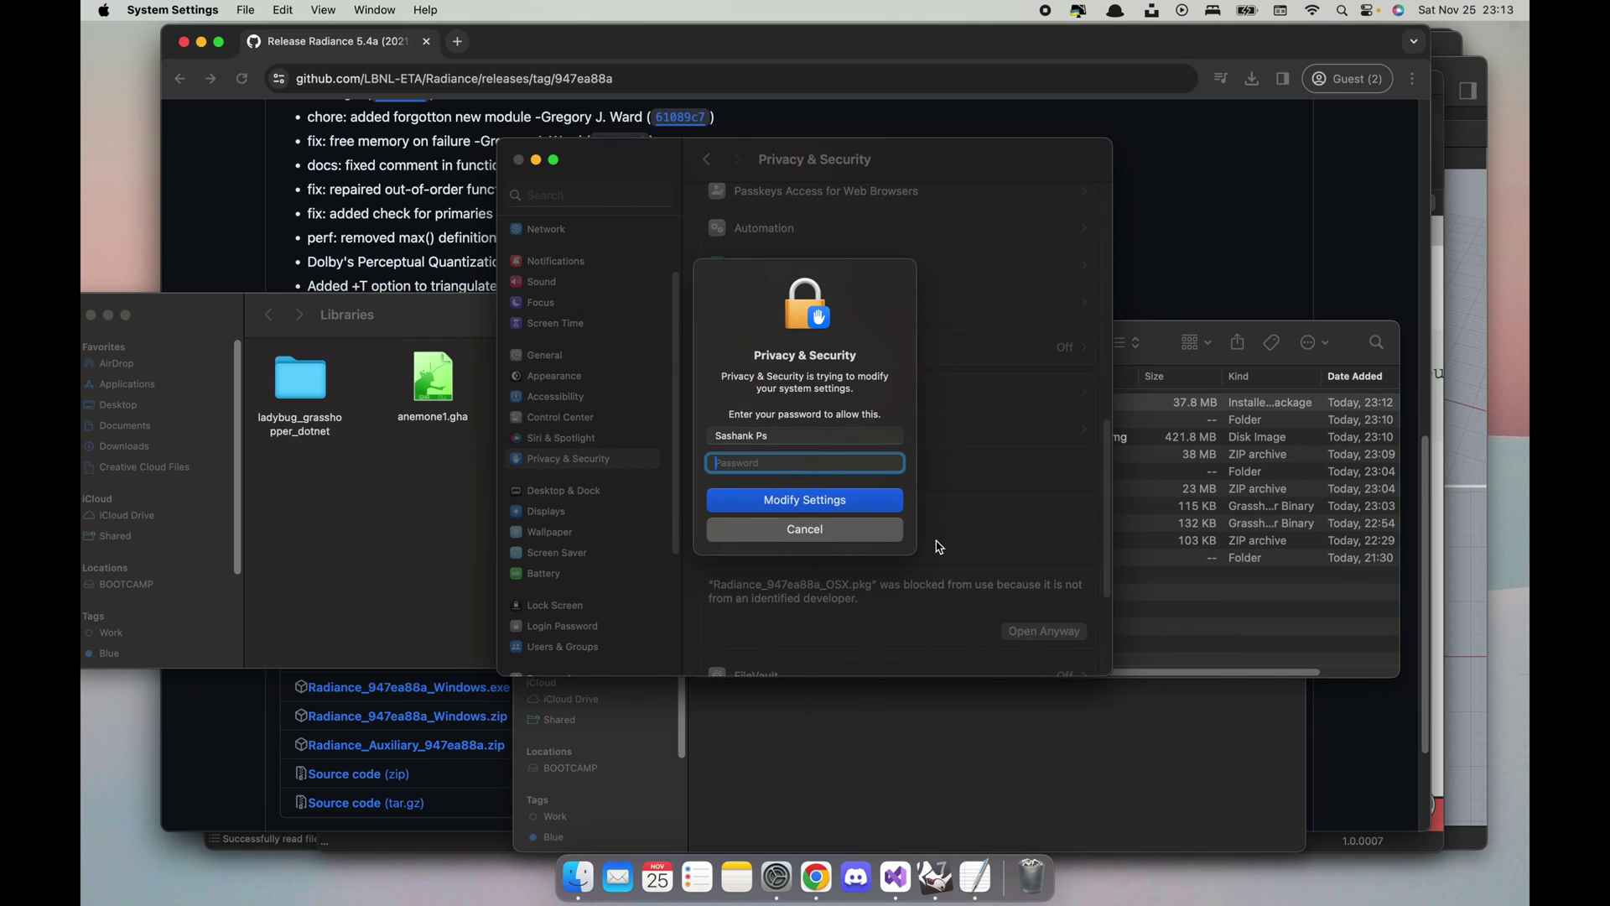
pyautogui.write('••')
pyautogui.click(883, 504)
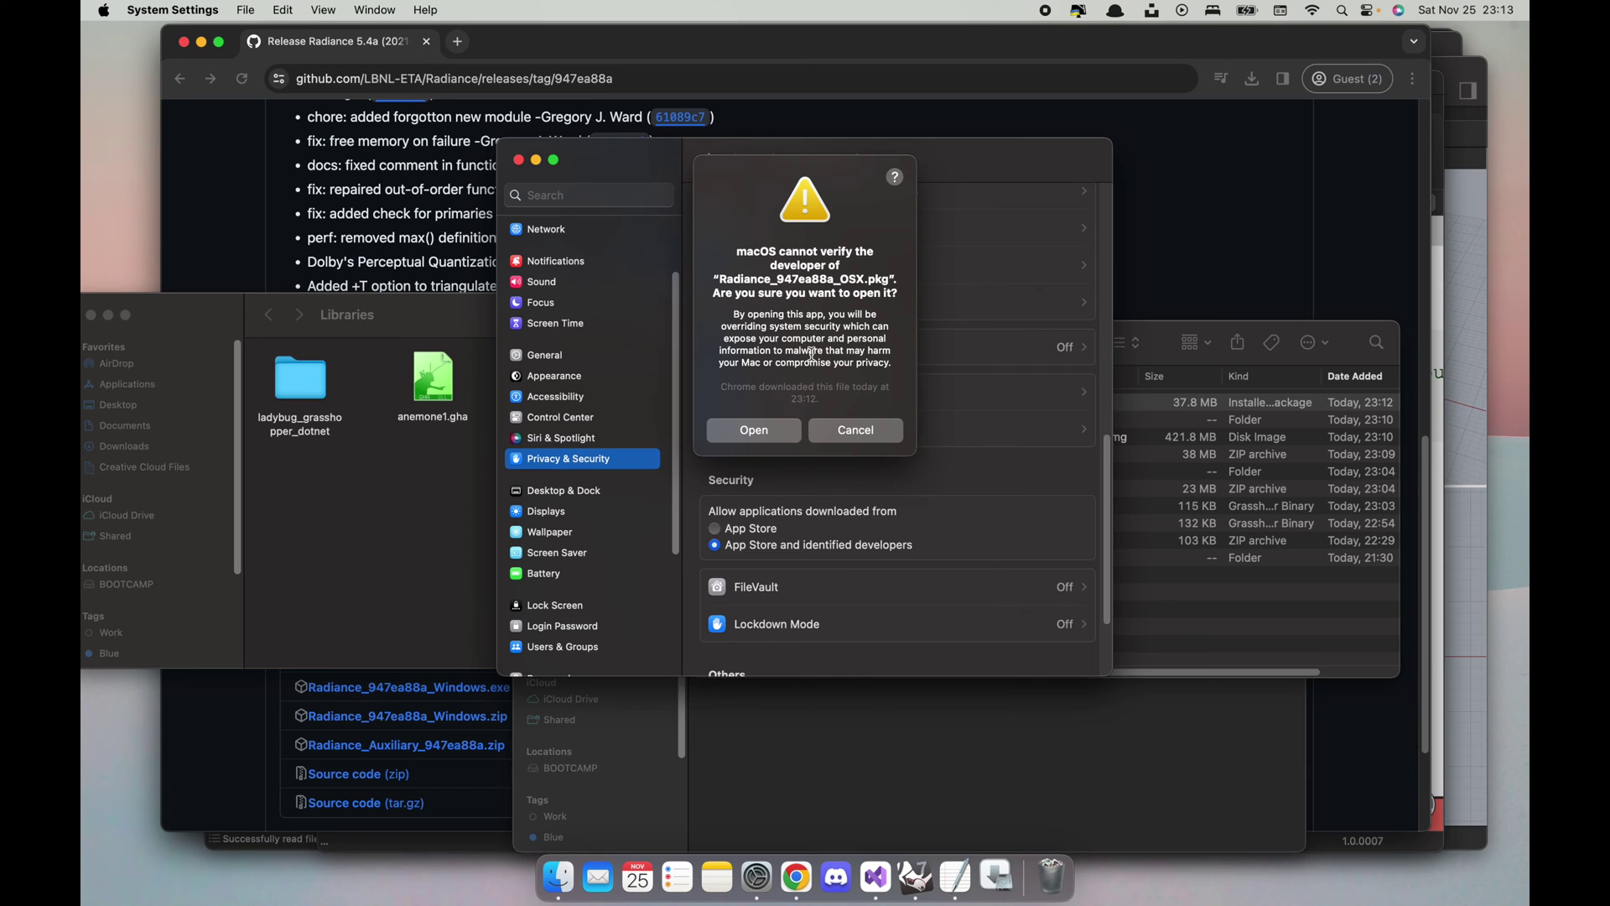
pyautogui.click(792, 431)
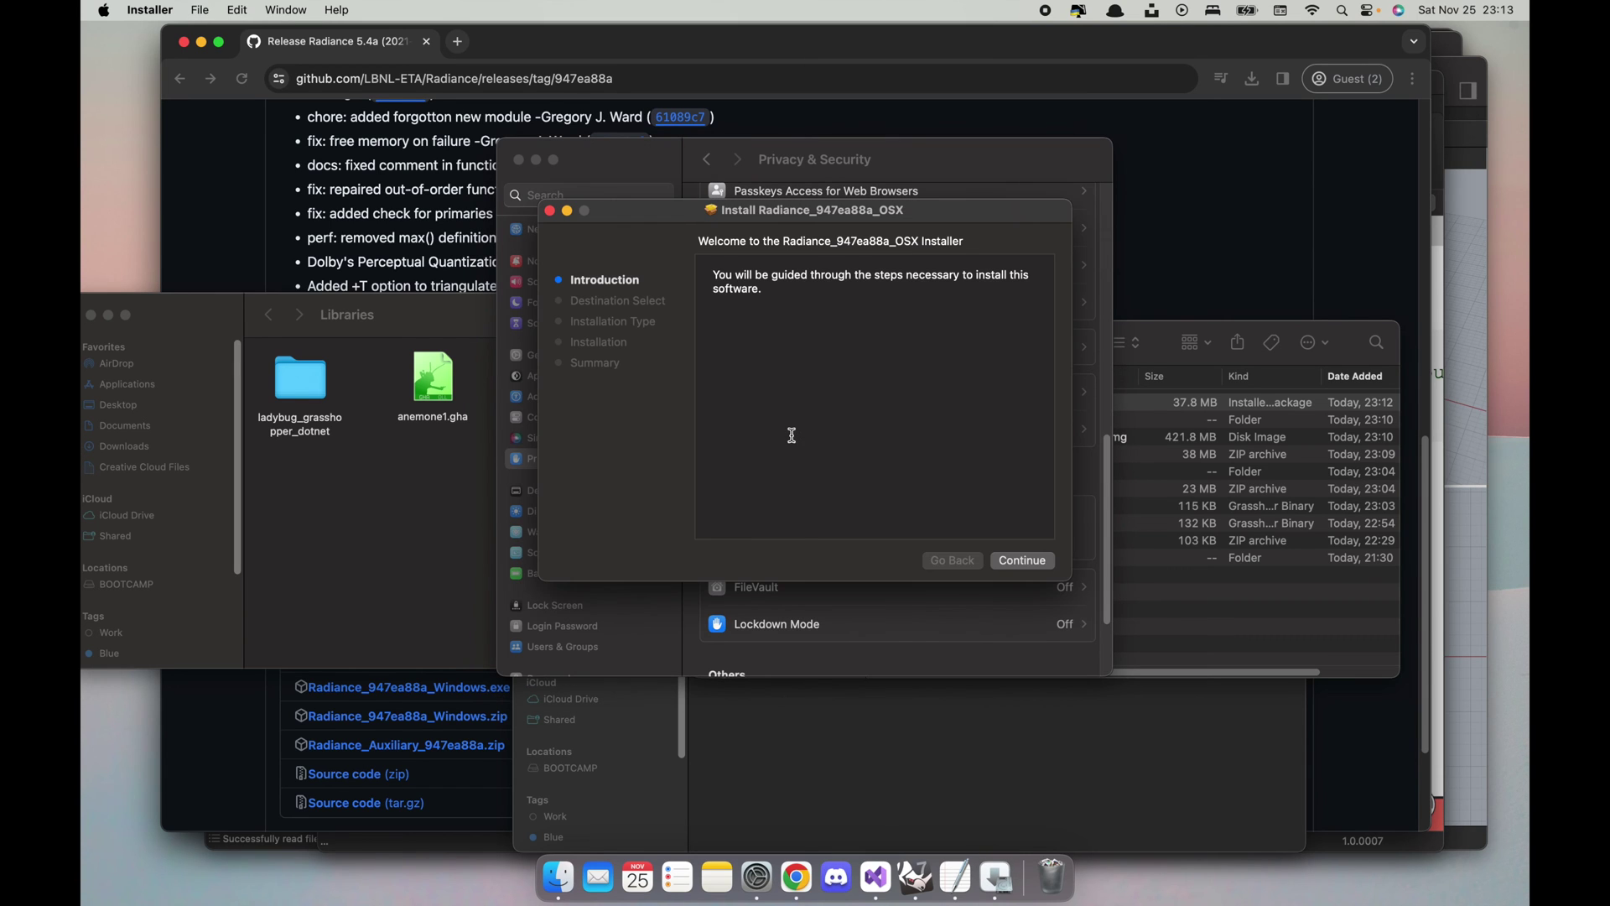
# Step: Install Radiance_947ea88a_OSX with default settings, authenticating with the password, then trash the package
pyautogui.click(1017, 563)
pyautogui.click(1017, 562)
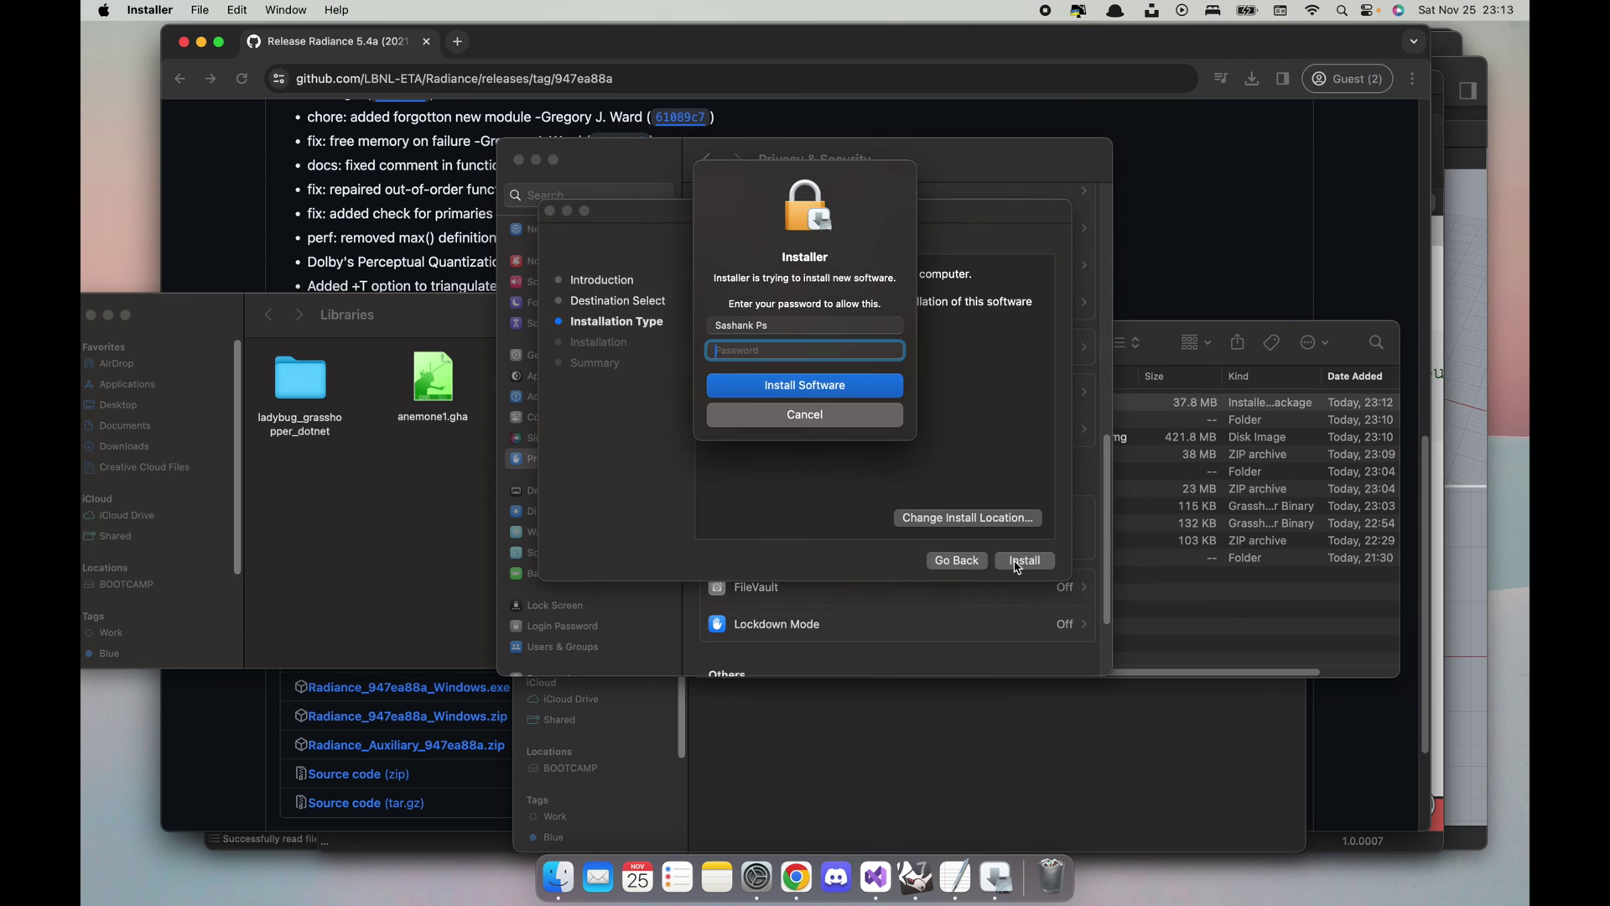
pyautogui.write('•')
pyautogui.press('Return')
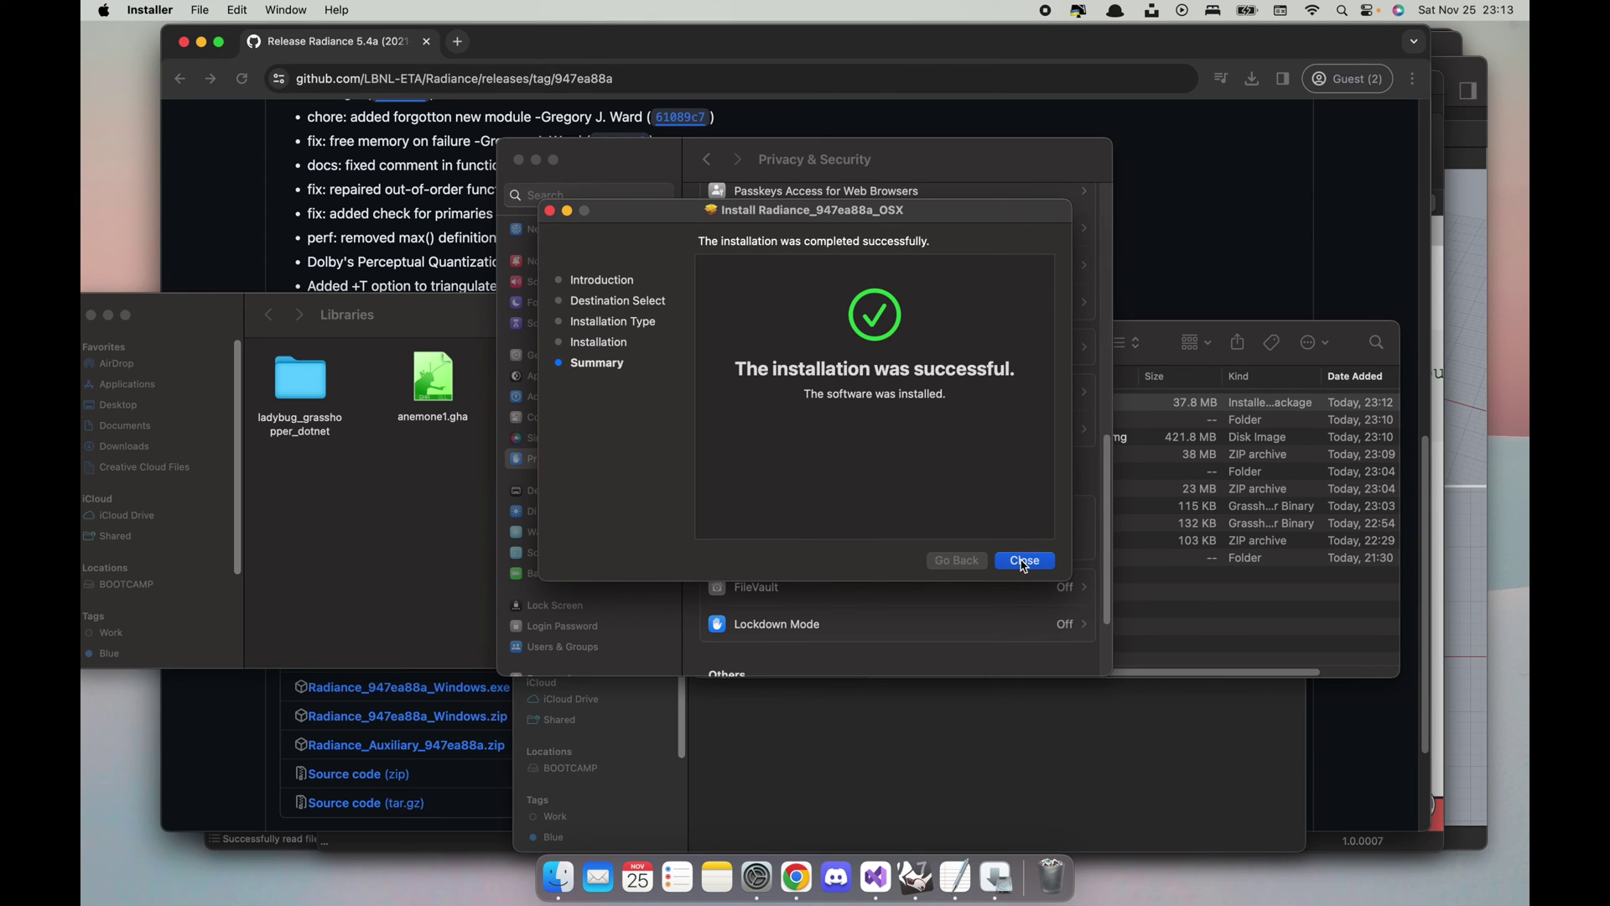
pyautogui.click(1020, 563)
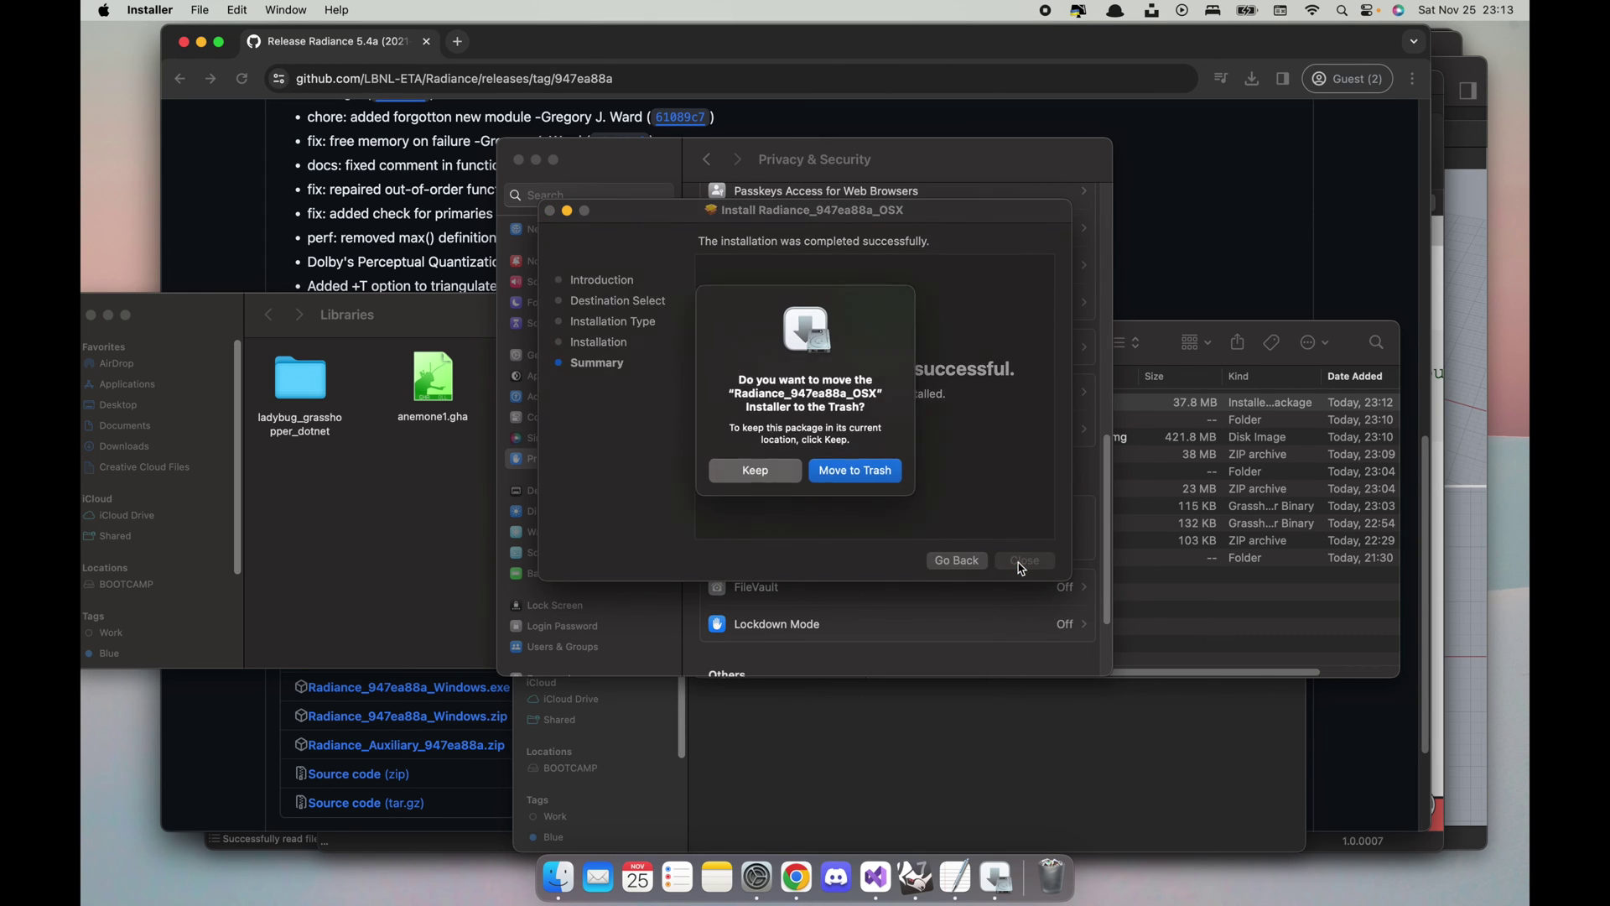
pyautogui.click(878, 475)
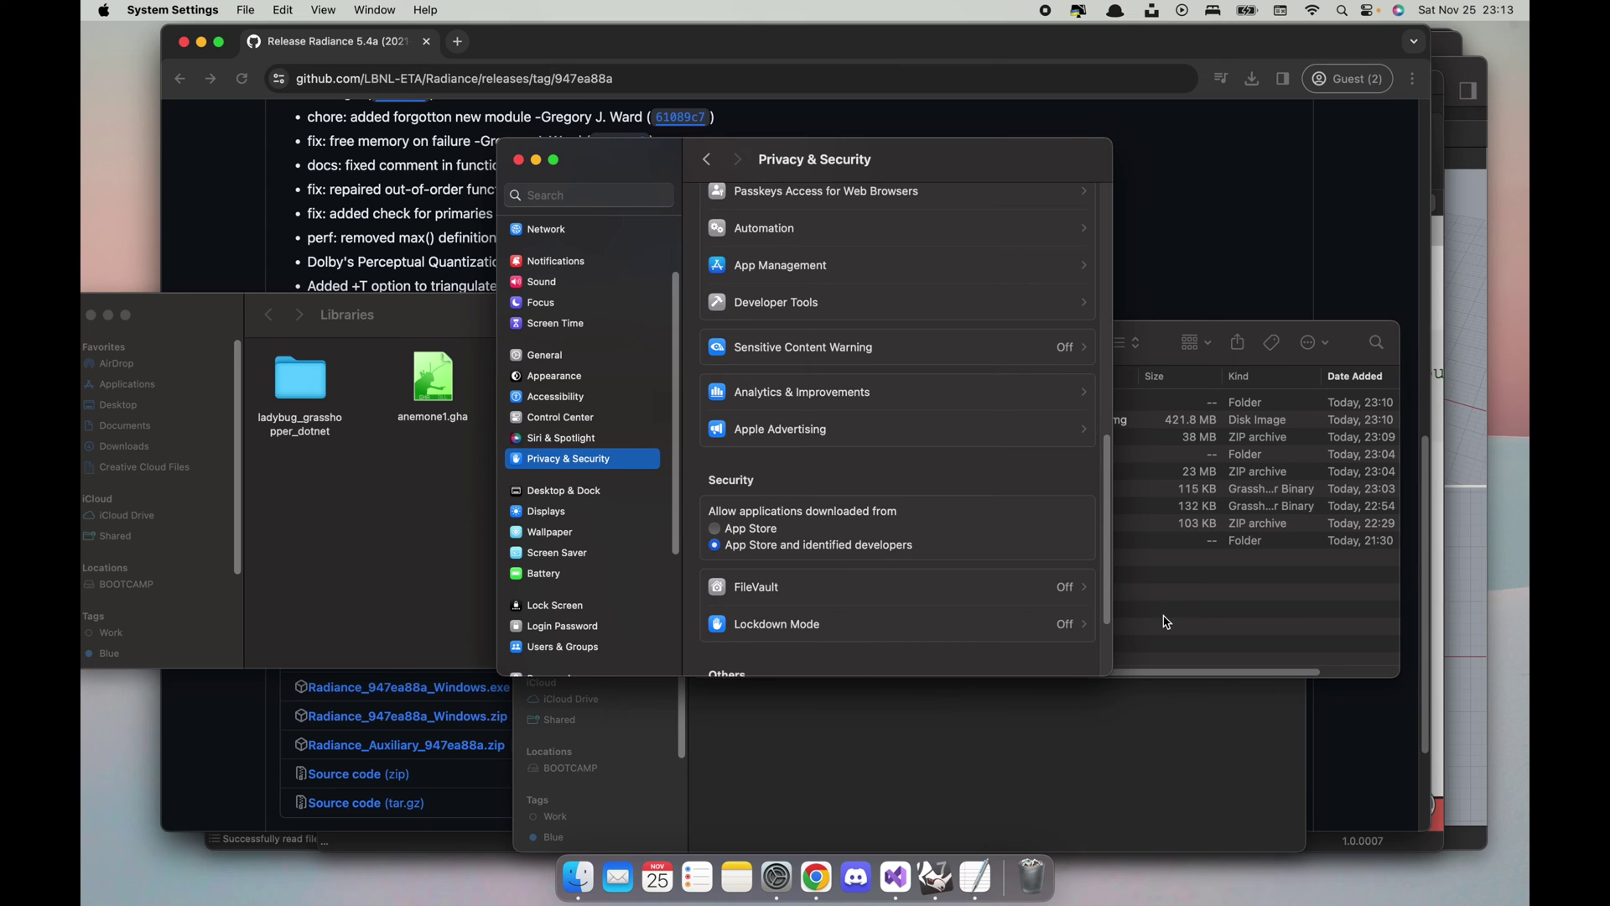
# Step: Mount the OpenStudioApplication-1.6.0 .dmg from Downloads and launch its installer
pyautogui.click(1177, 599)
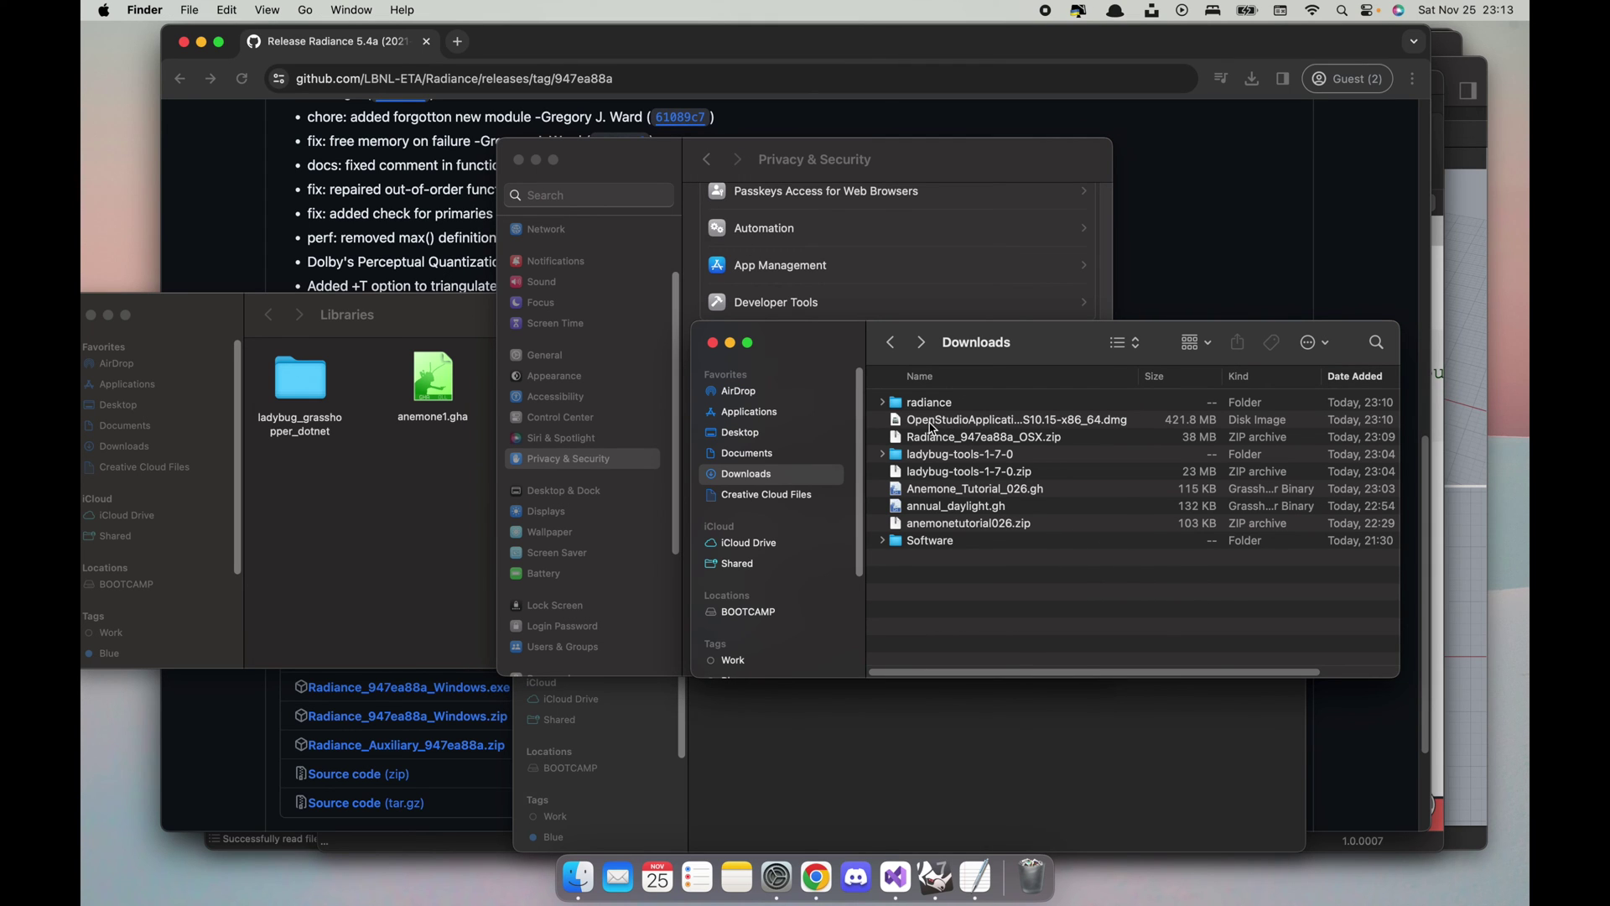
pyautogui.click(915, 422)
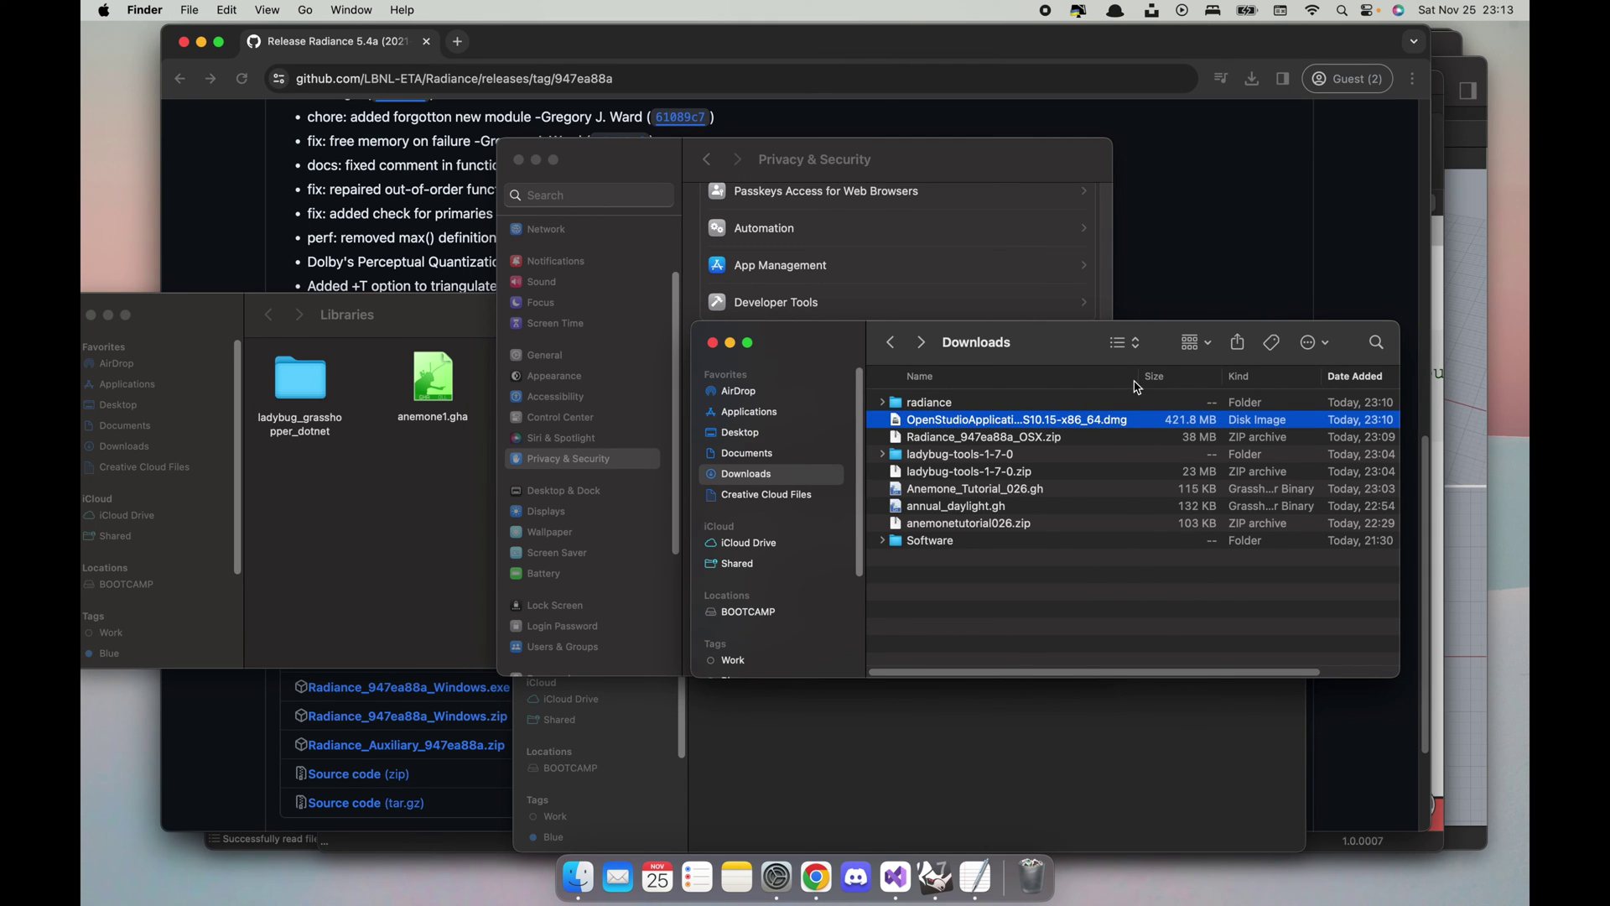
pyautogui.moveTo(1139, 383); pyautogui.dragTo(1227, 379)
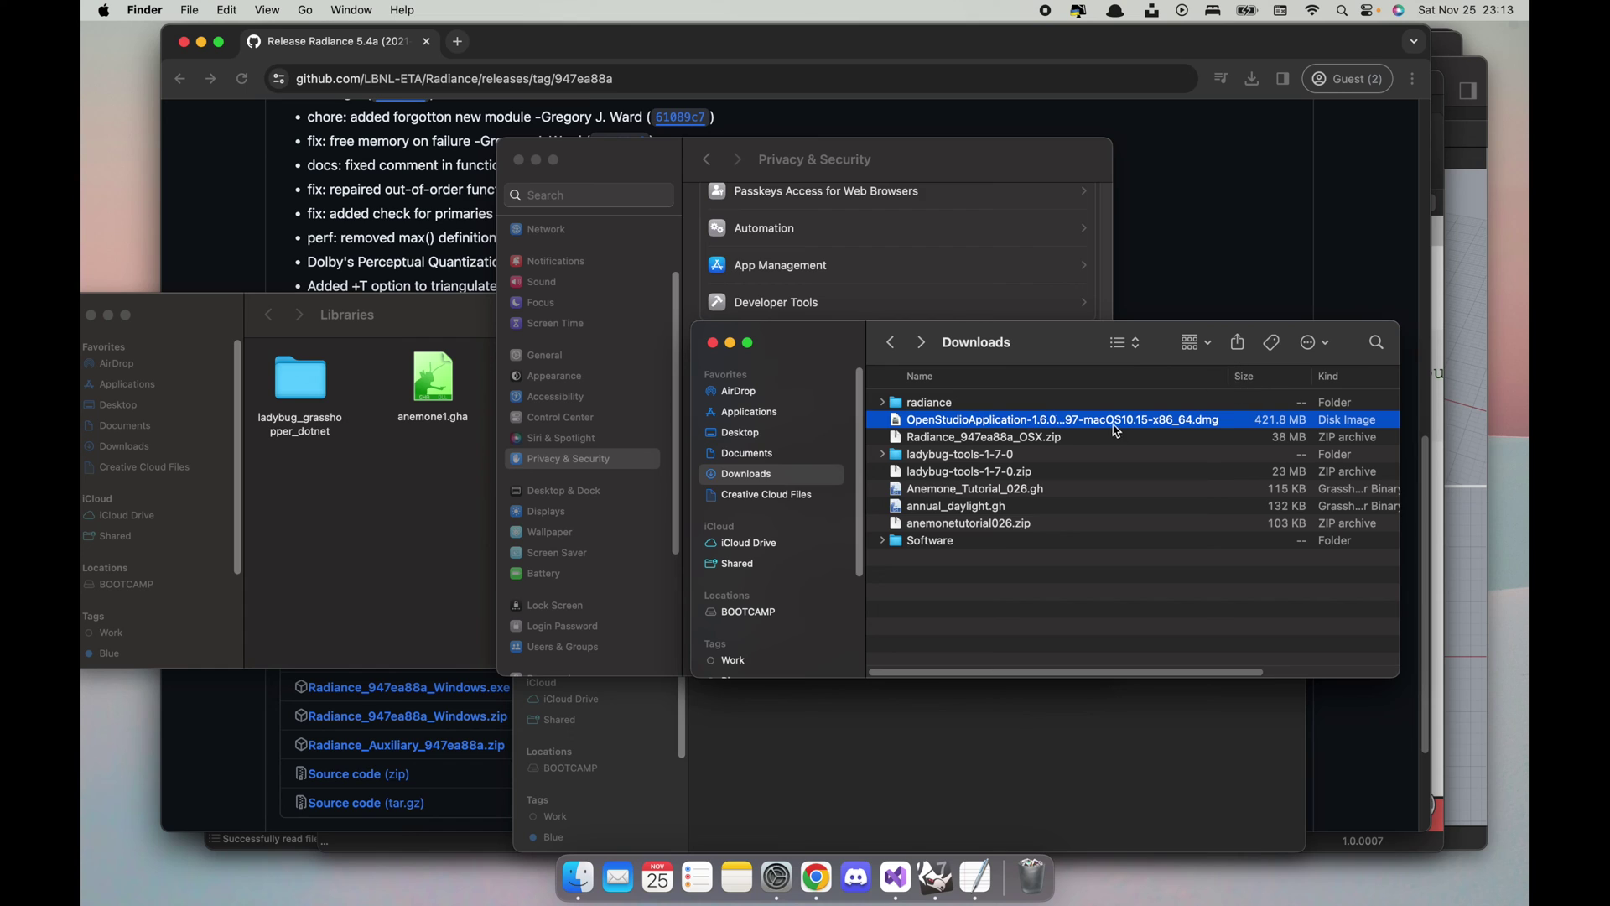
pyautogui.doubleClick(1031, 428)
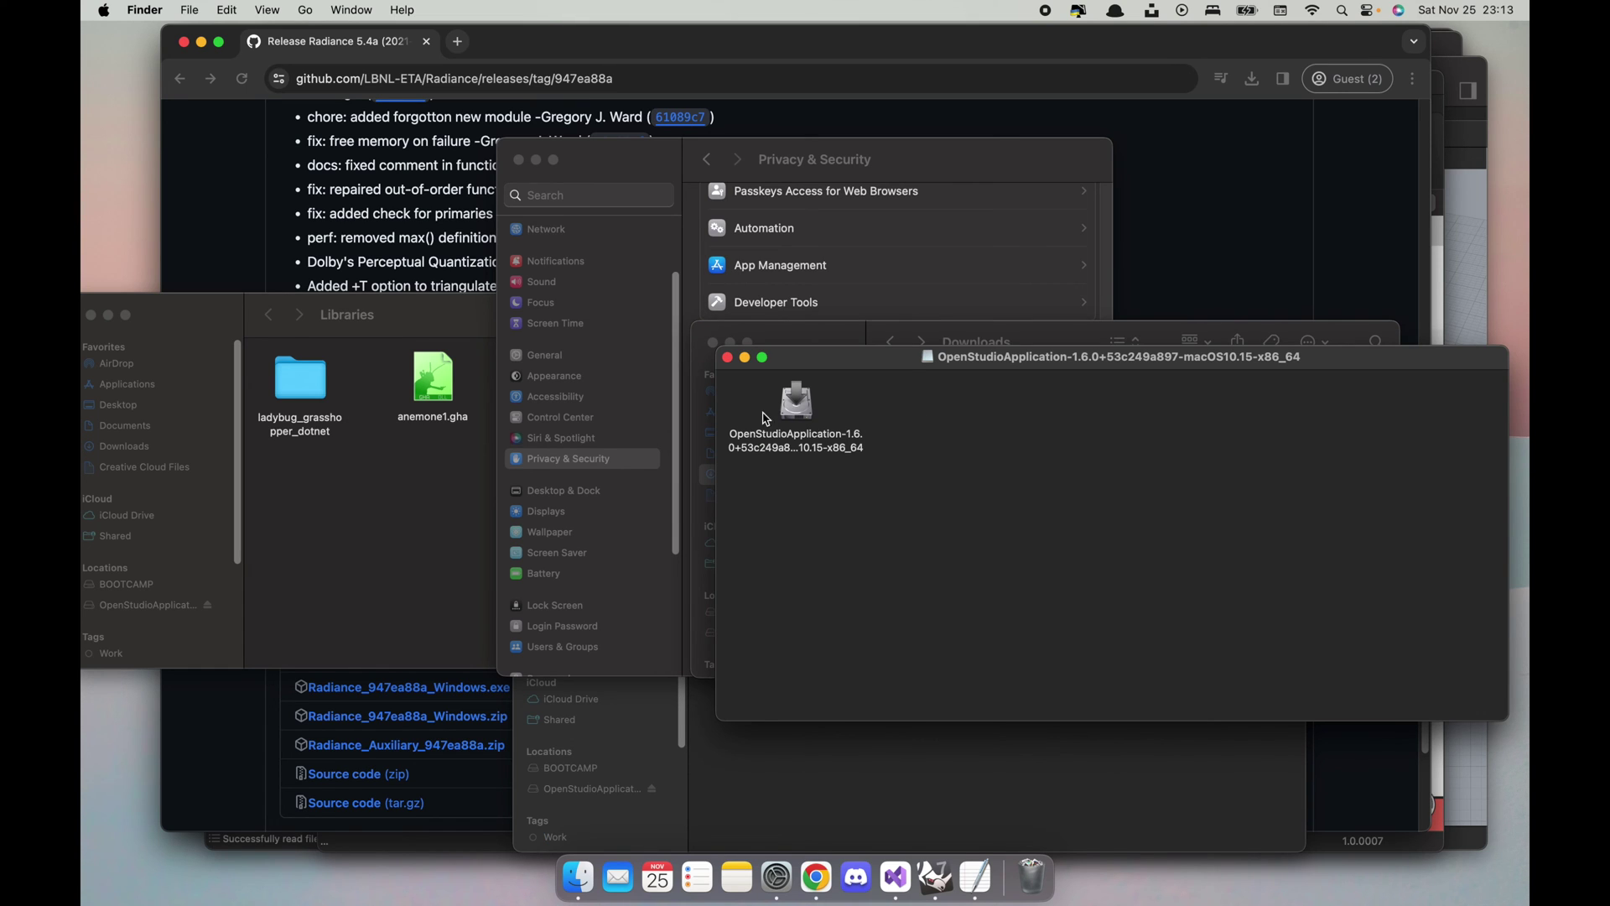
pyautogui.doubleClick(798, 402)
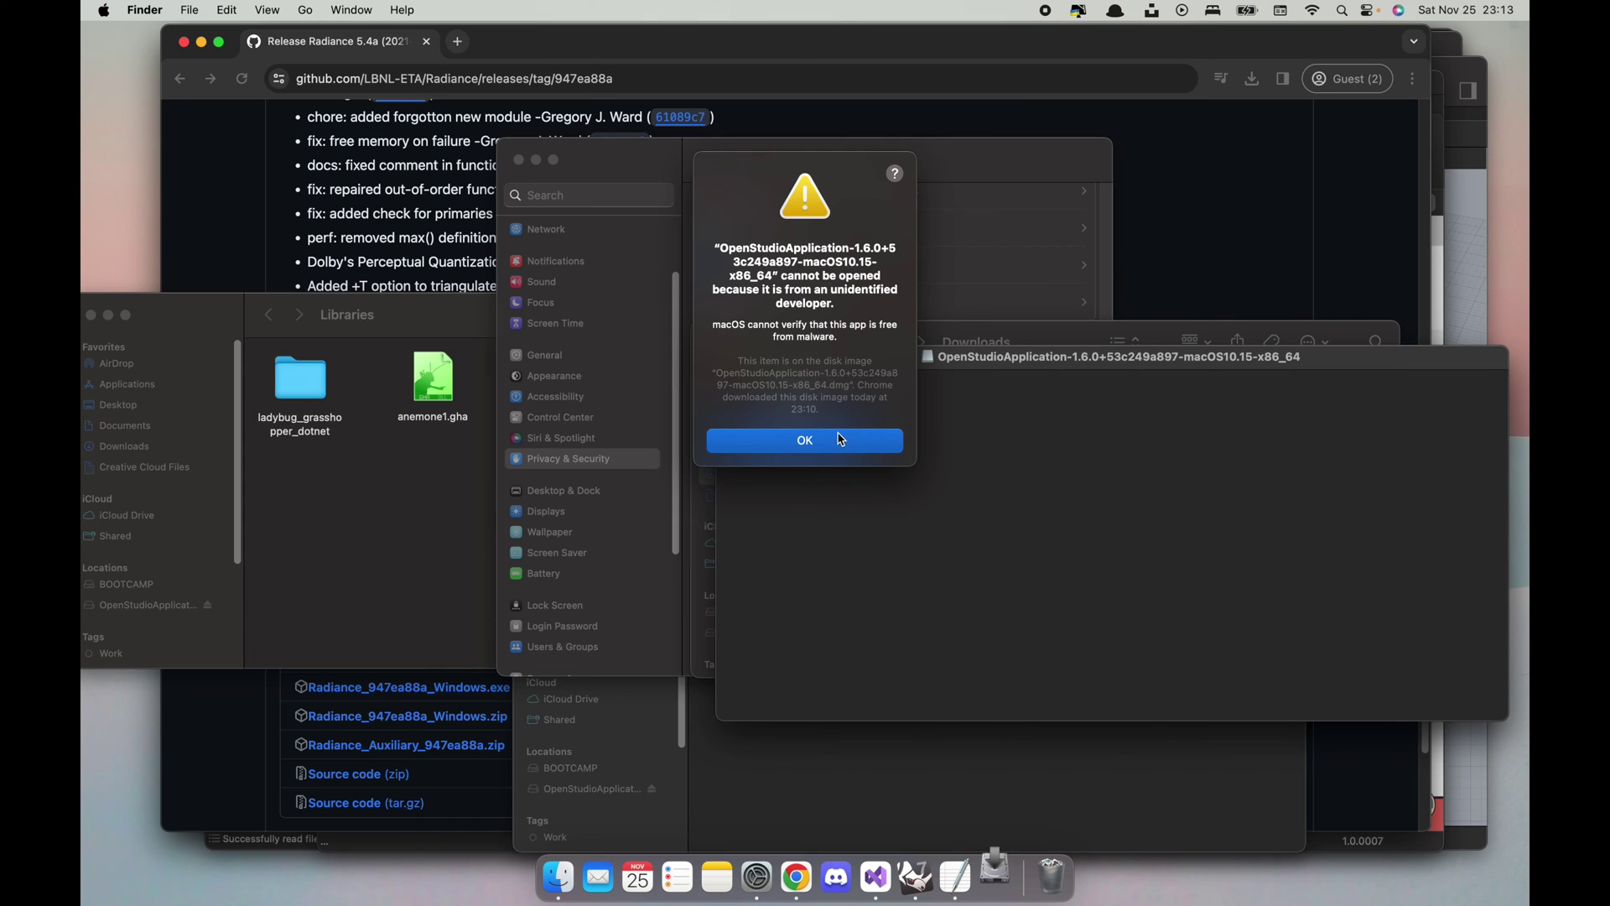
# Step: Allow the blocked OpenStudioApplication installer through Privacy & Security's Open Anyway, confirming the open
pyautogui.click(842, 442)
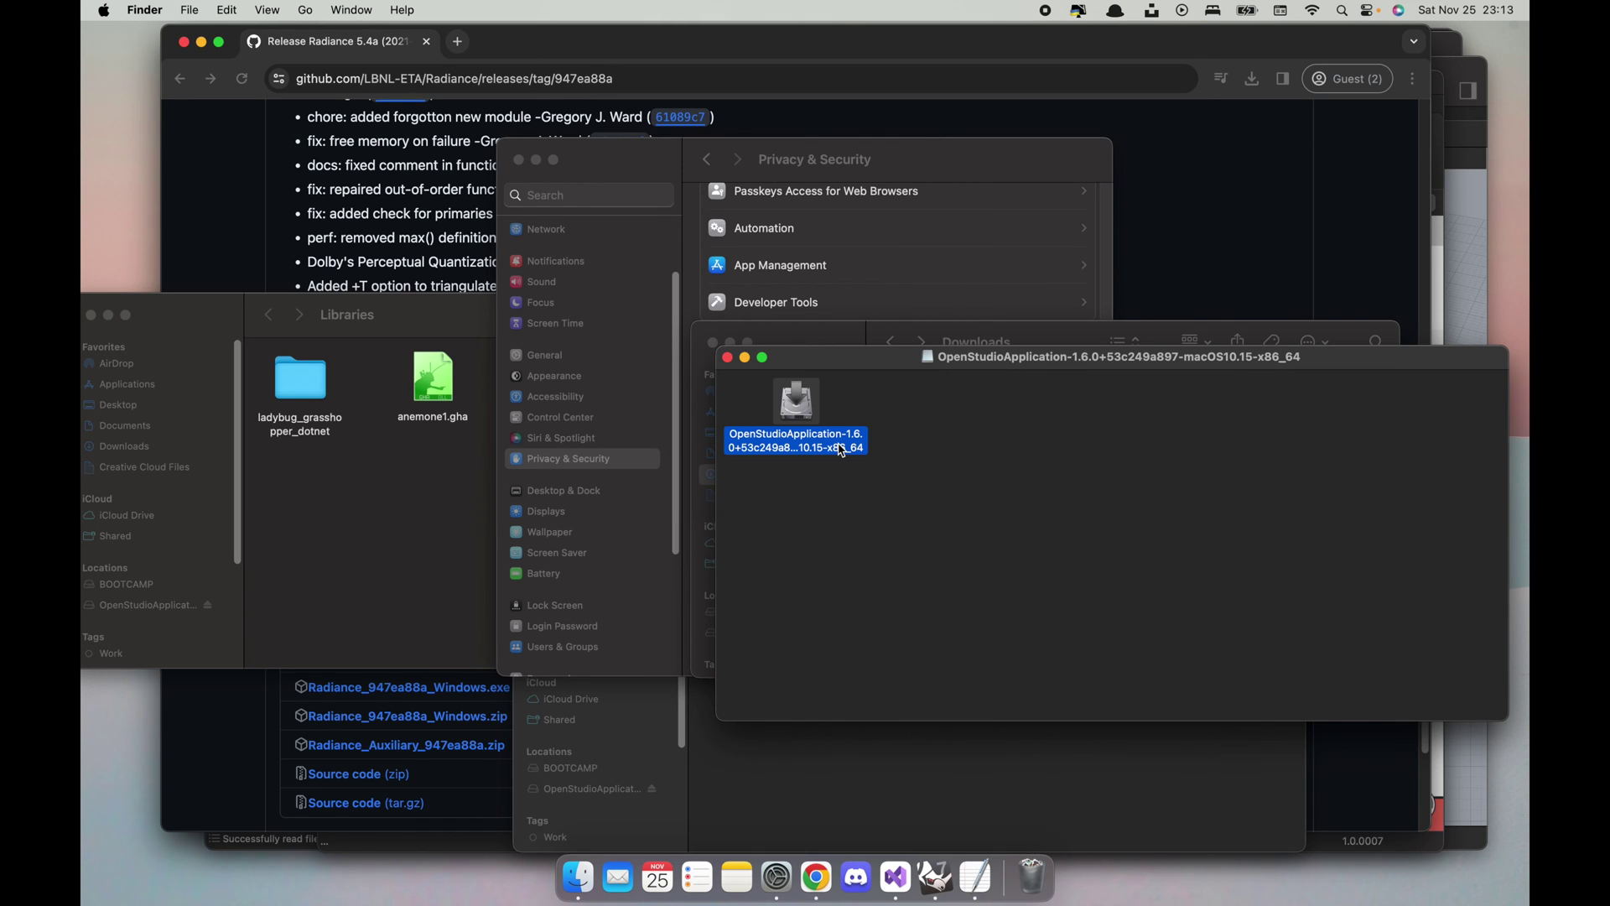
pyautogui.click(861, 173)
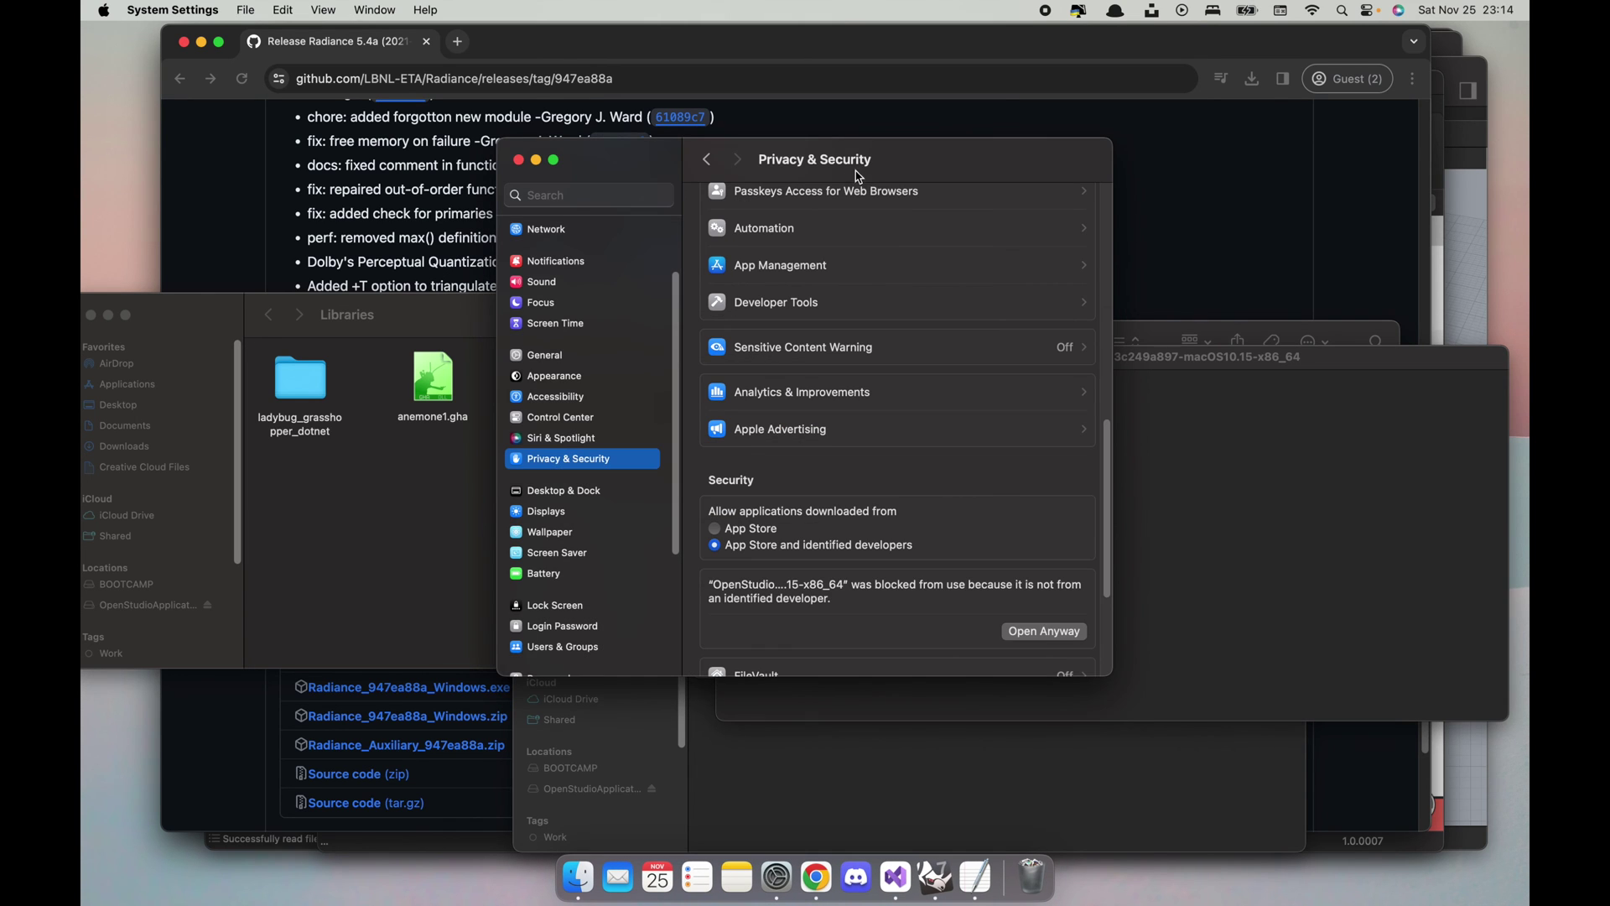
pyautogui.click(1013, 639)
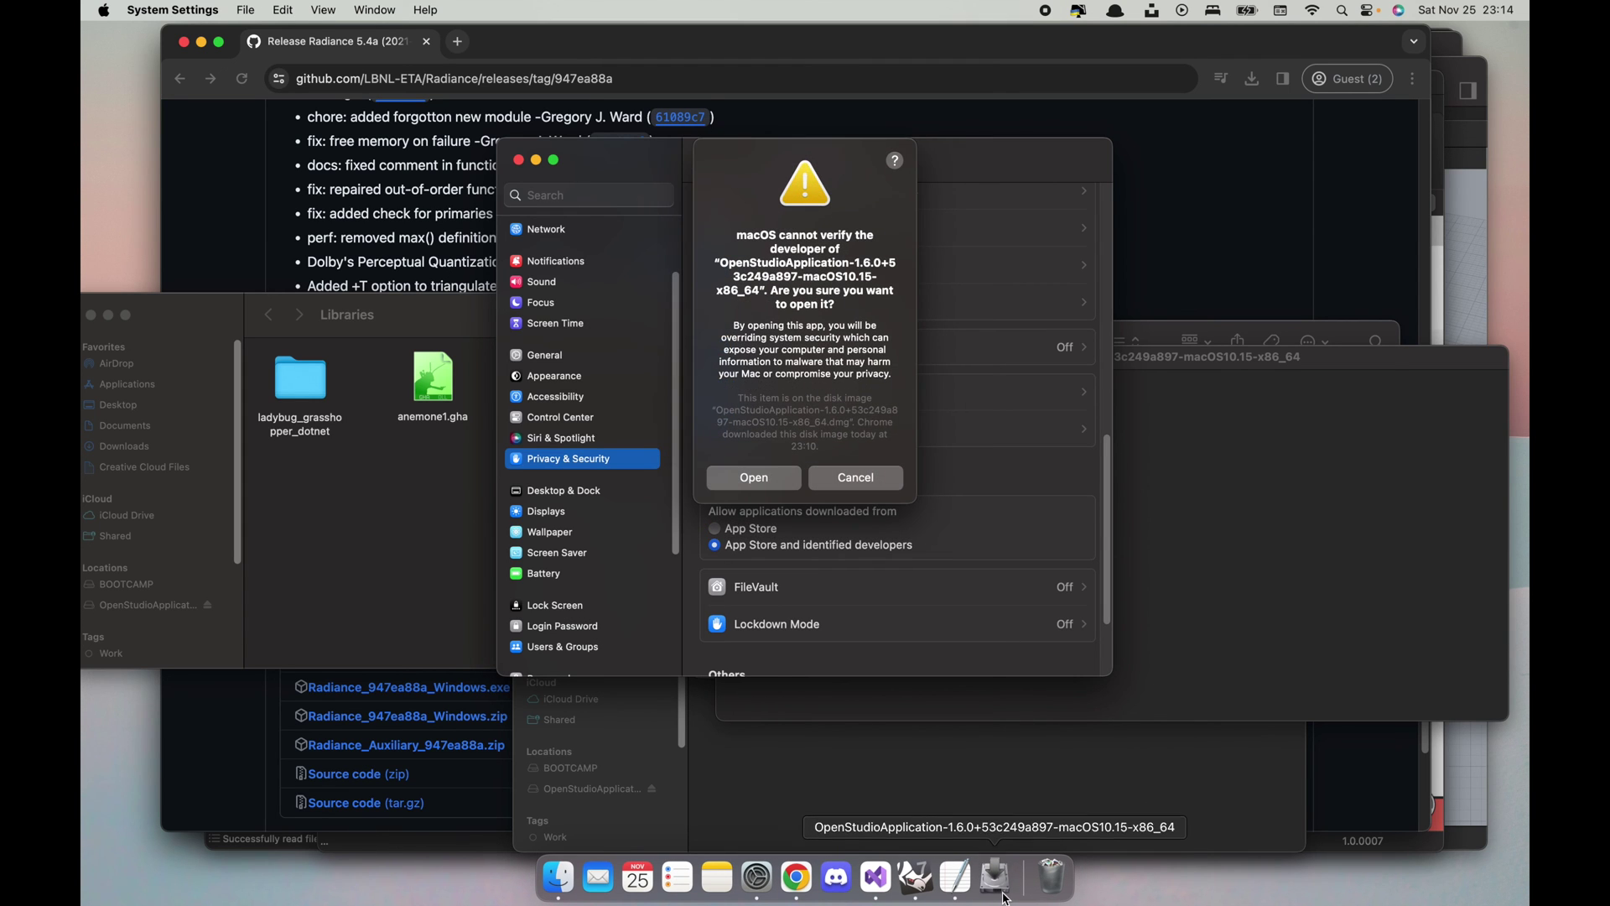
pyautogui.click(754, 478)
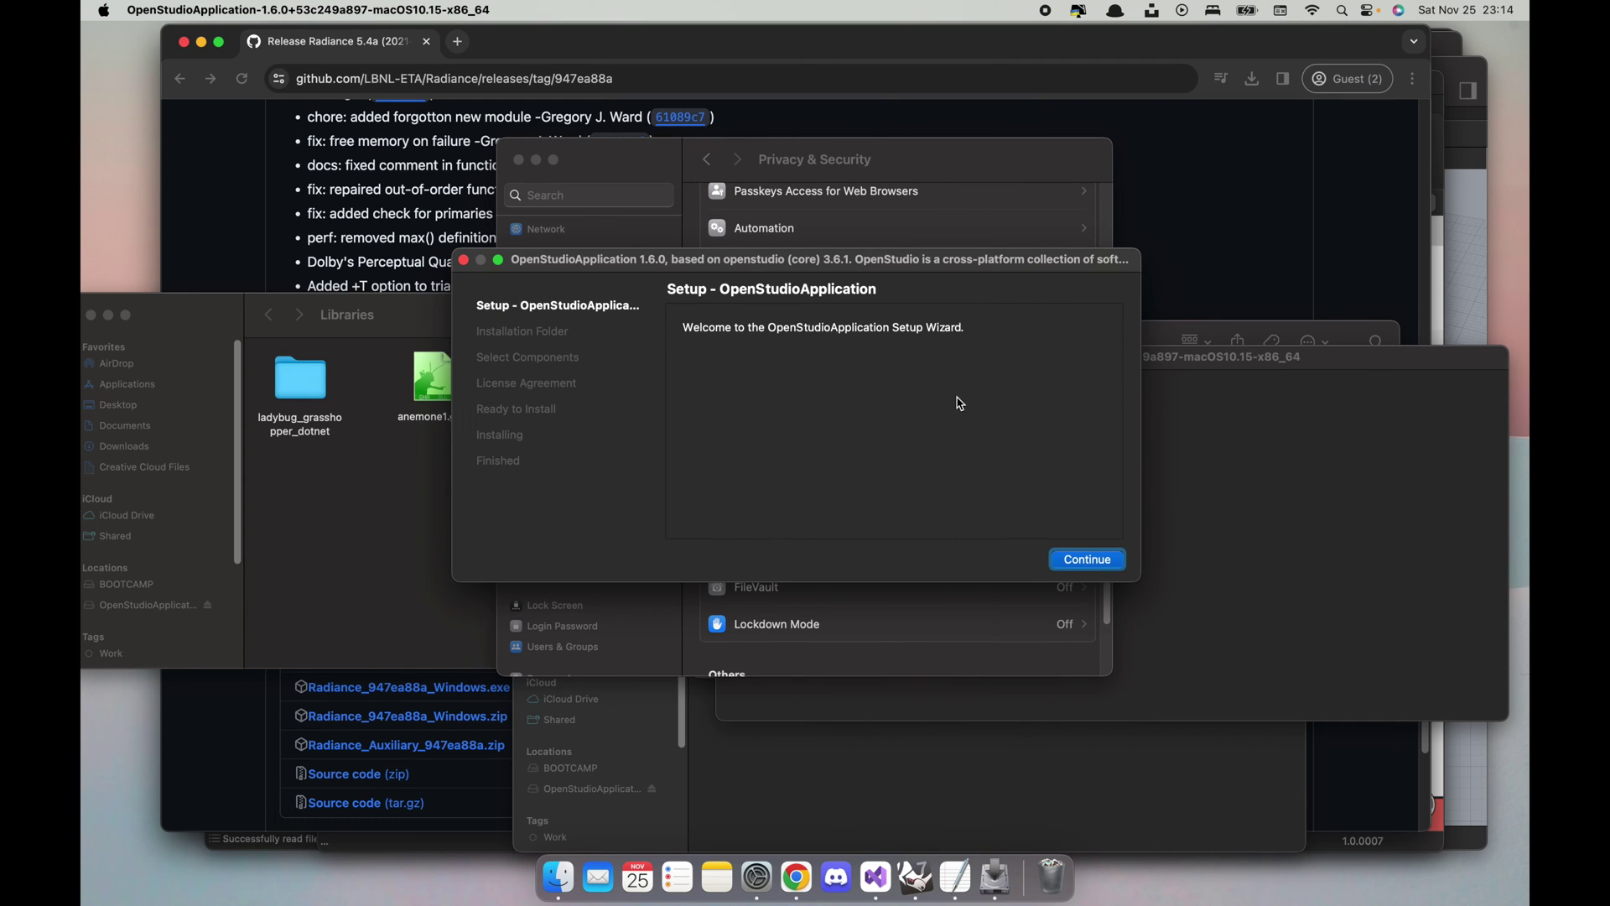
# Step: Advance the OpenStudio Setup Wizard to the Installation Folder step, then bring Chrome forward
pyautogui.click(1087, 560)
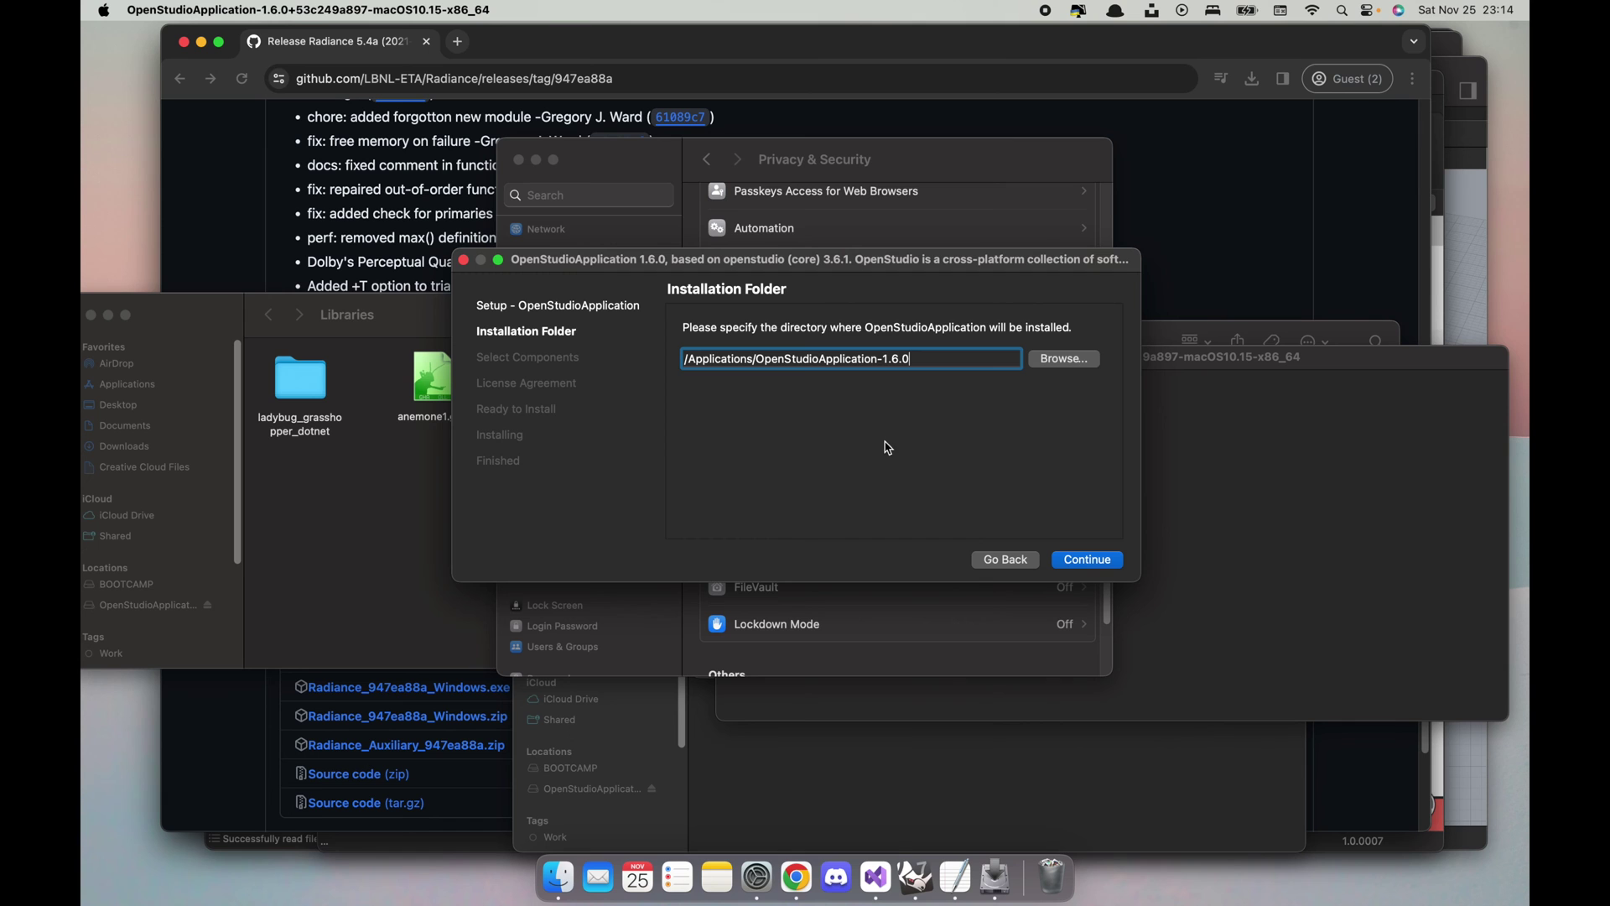
pyautogui.click(1203, 159)
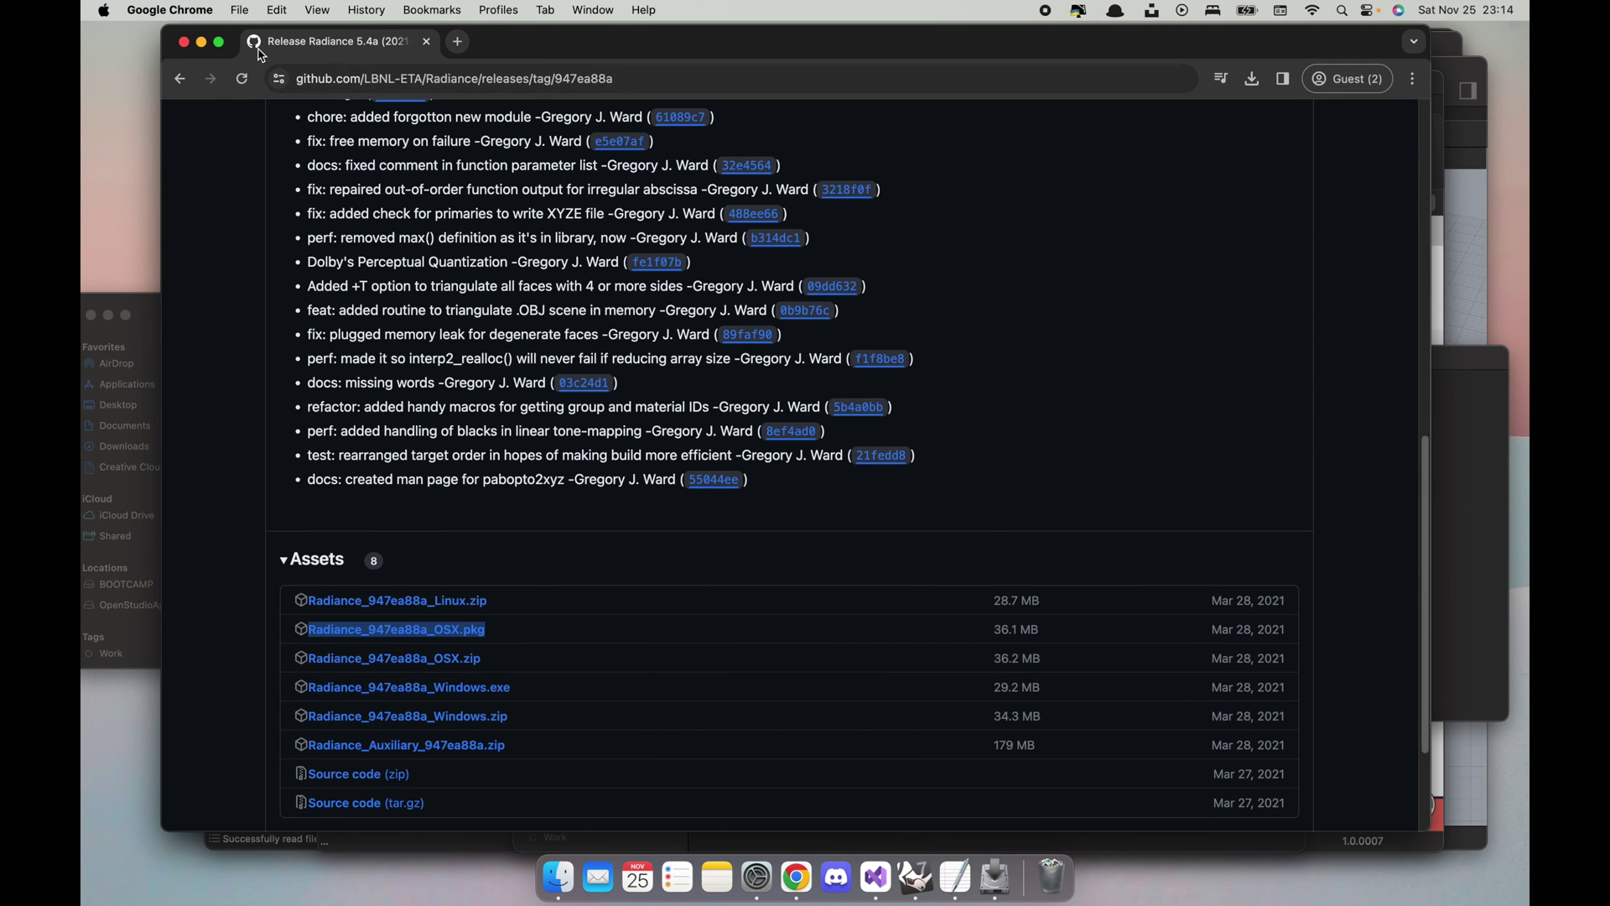
# Step: Open the 1.2 Mac Installation Steps wiki page and copy its [USERNAME]/ladybug_tools folder text
pyautogui.click(186, 82)
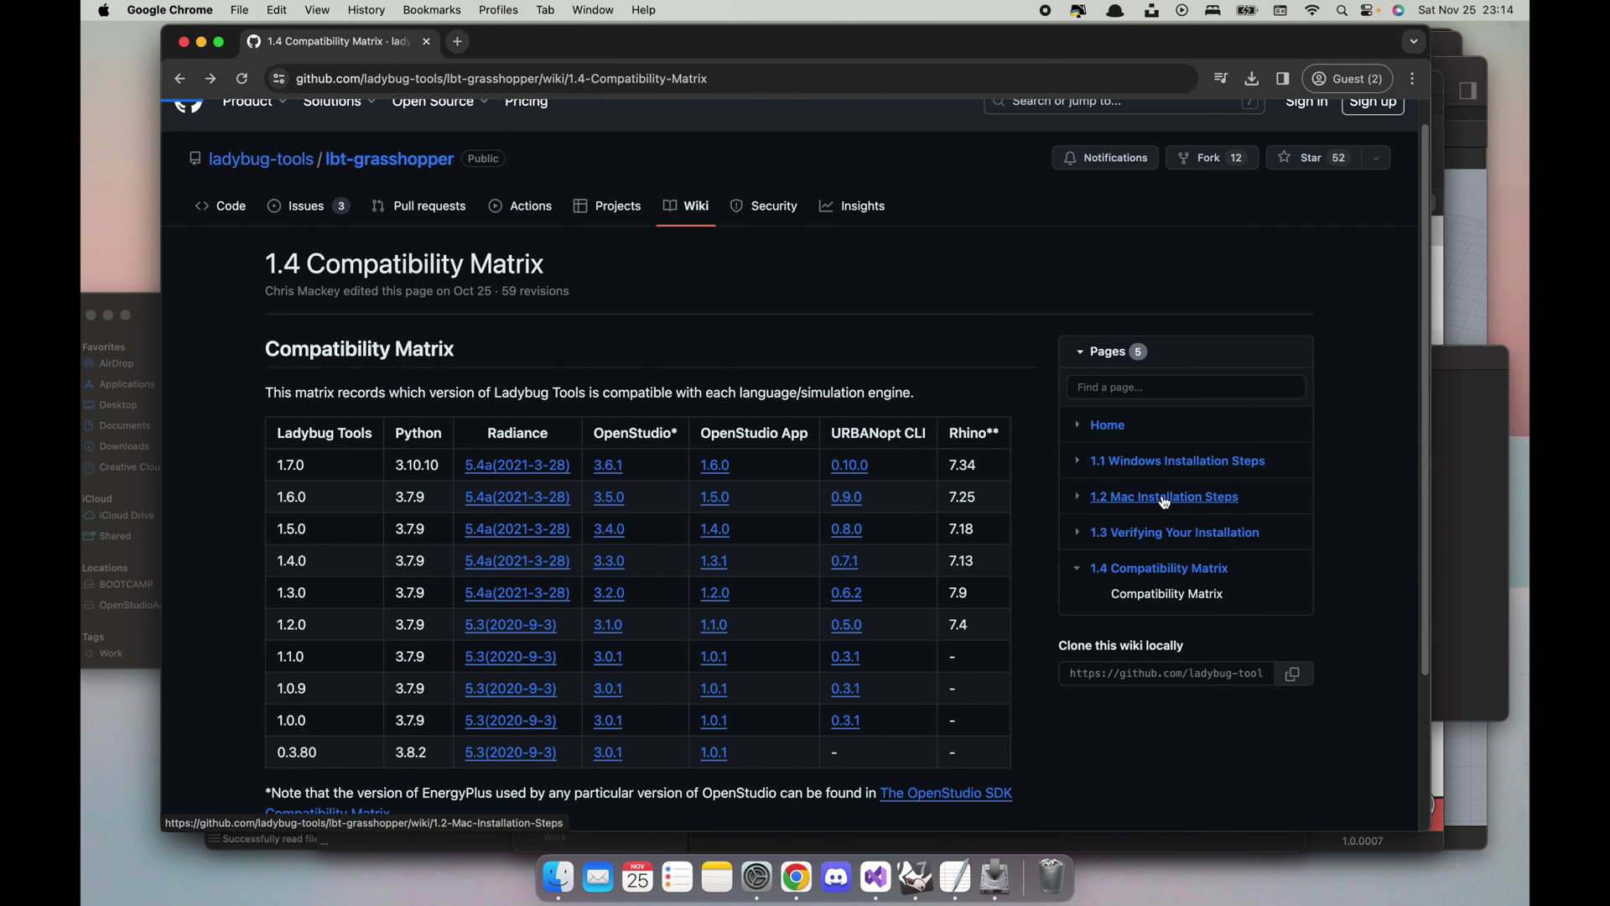
pyautogui.click(1164, 502)
pyautogui.scroll(-20, 553, 467)
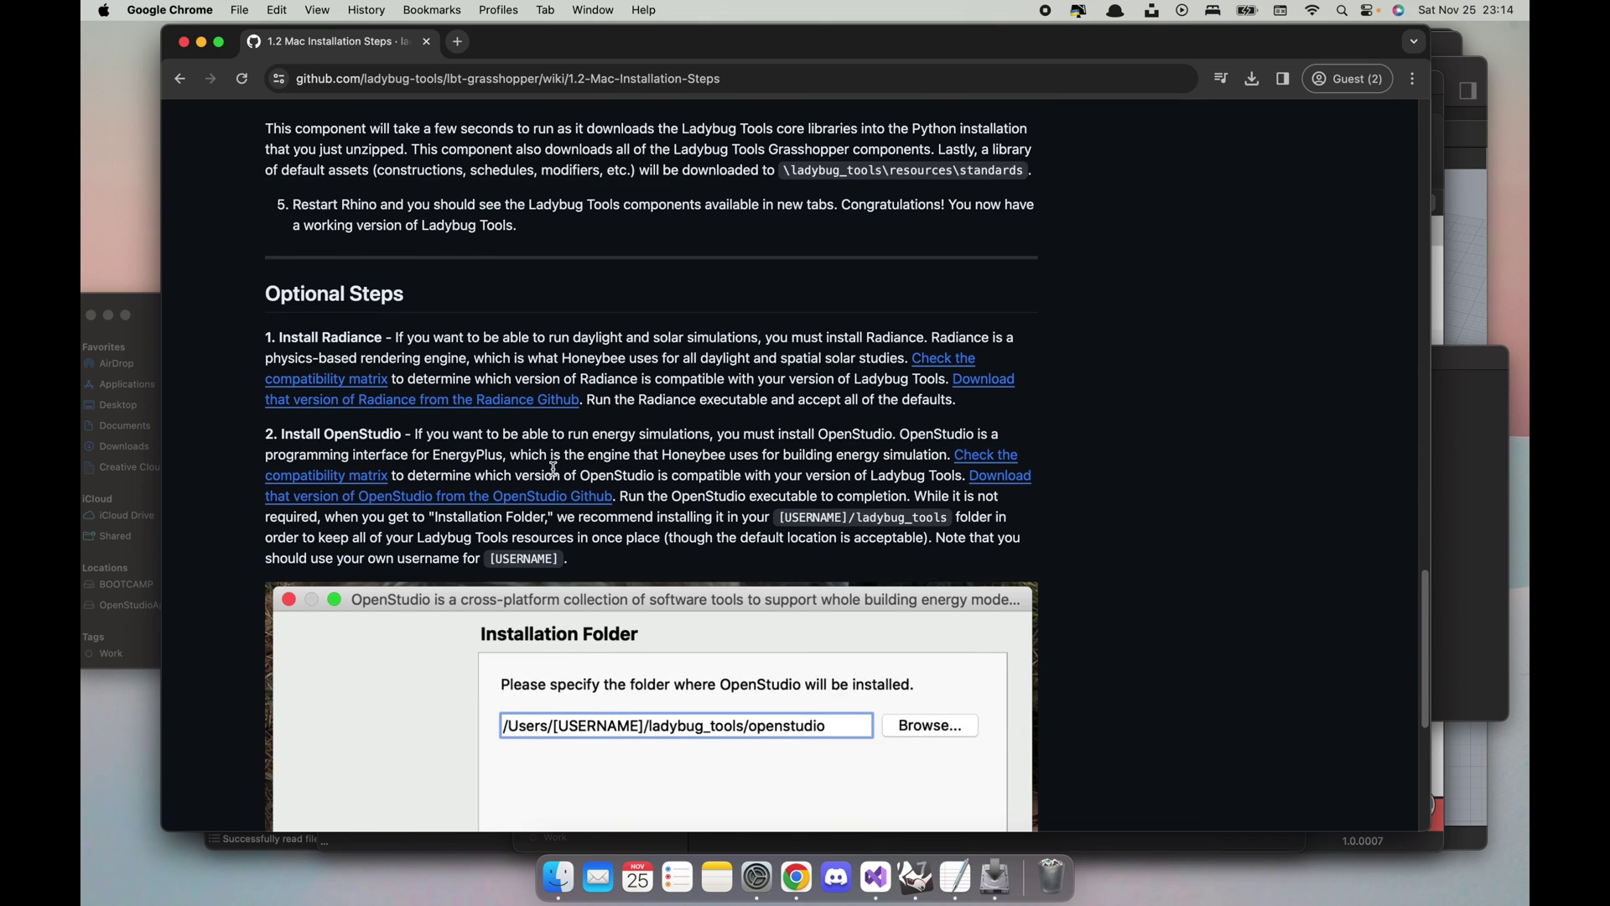
pyautogui.scroll(-2, 553, 467)
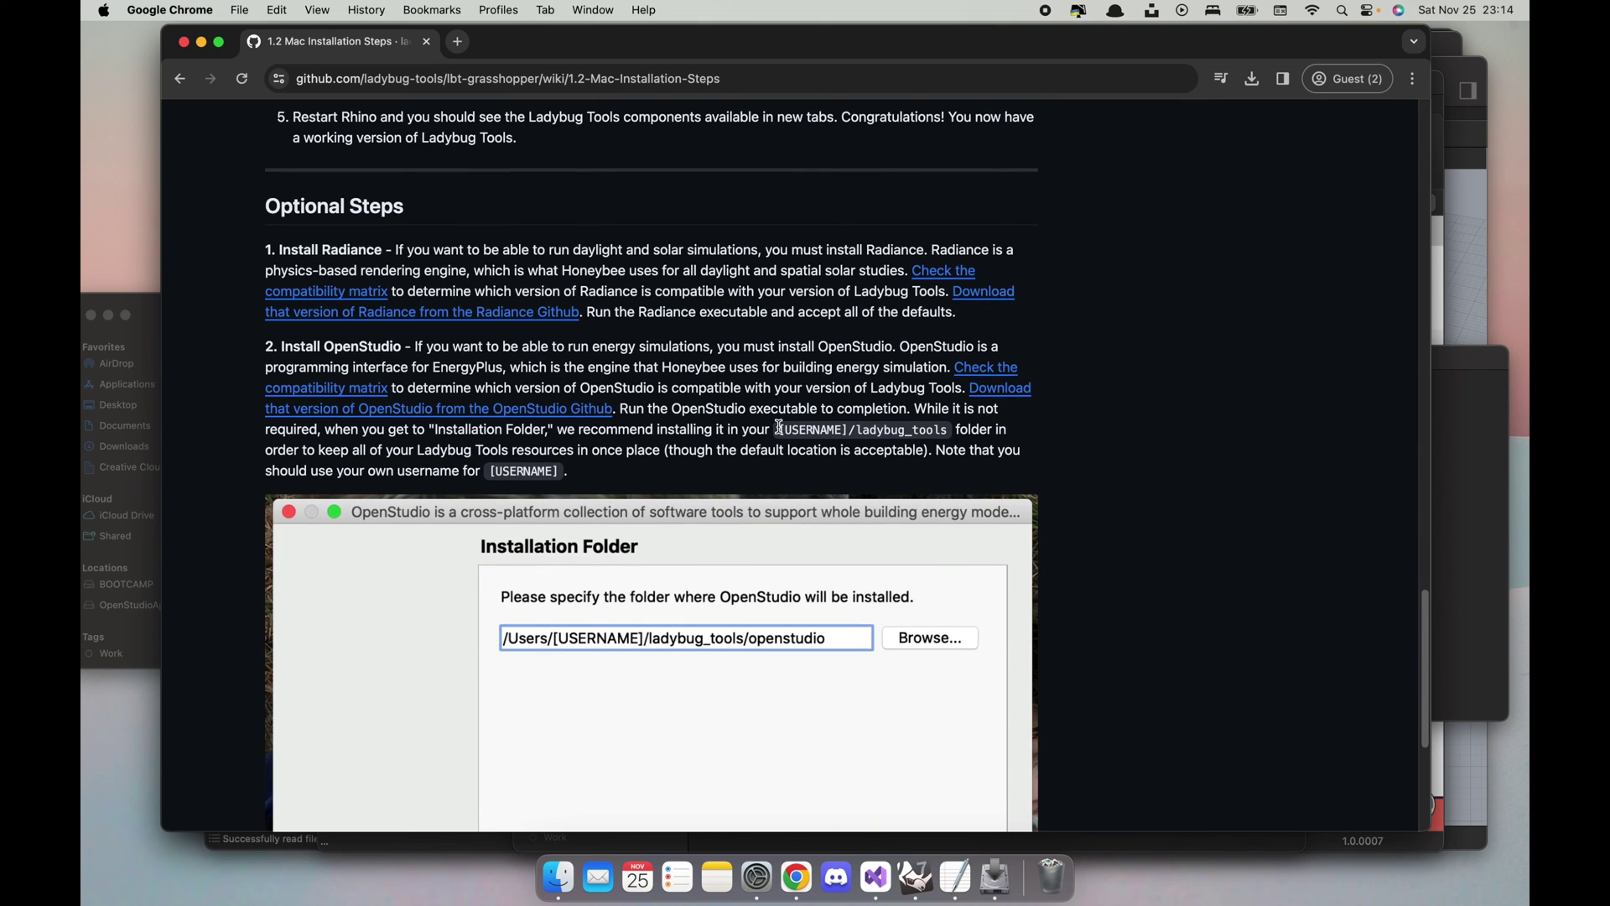
pyautogui.scroll(-5, 779, 427)
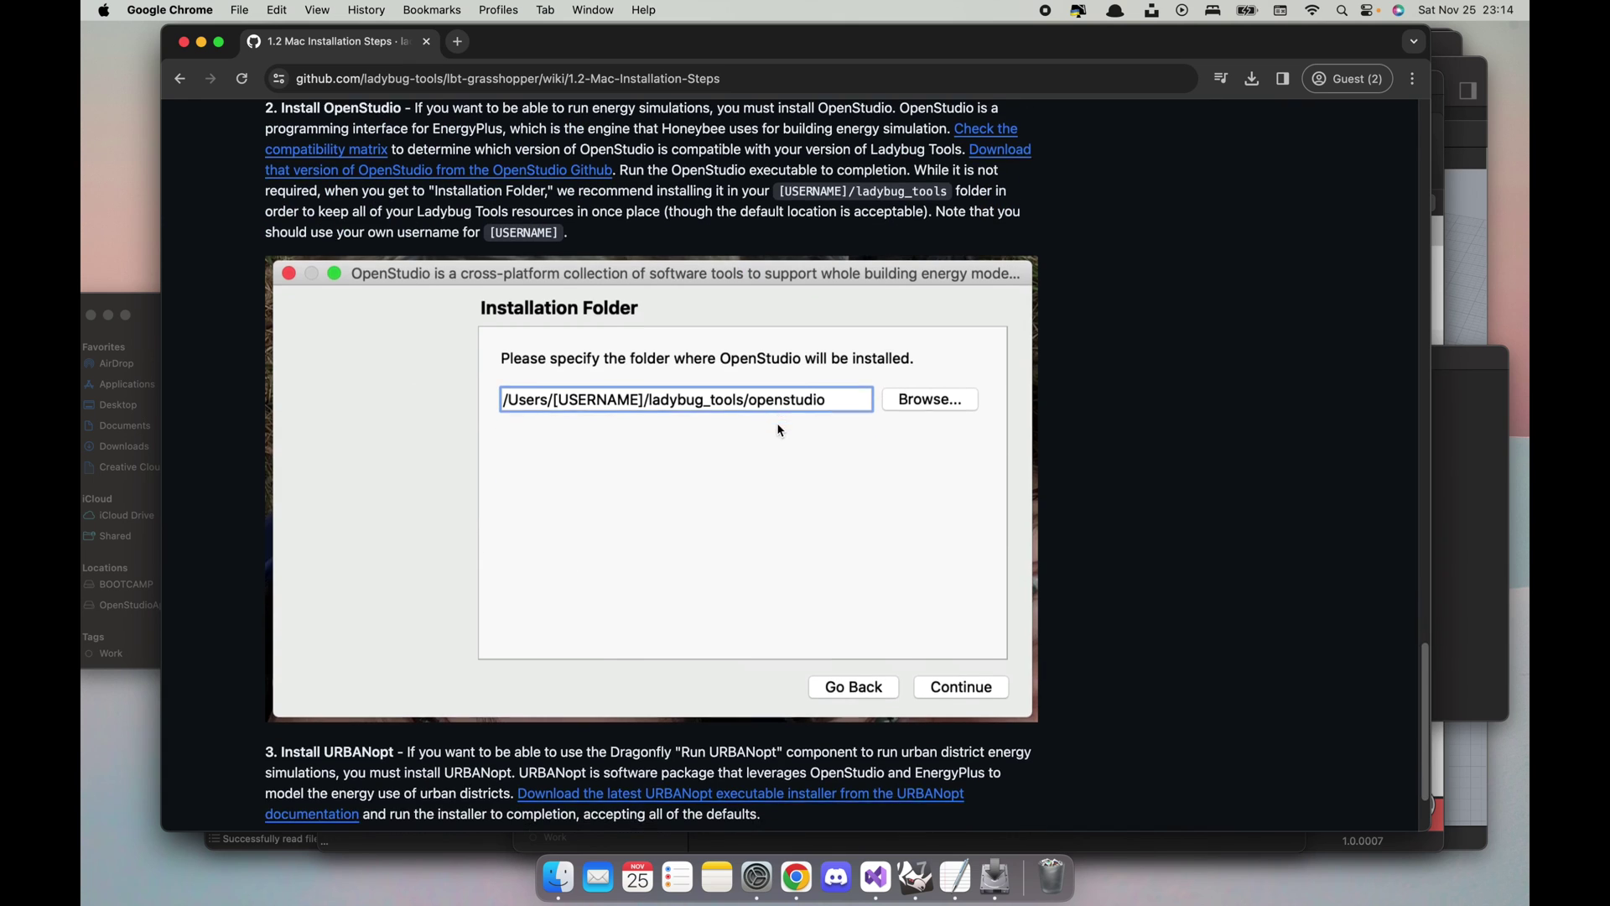
pyautogui.scroll(2, 779, 430)
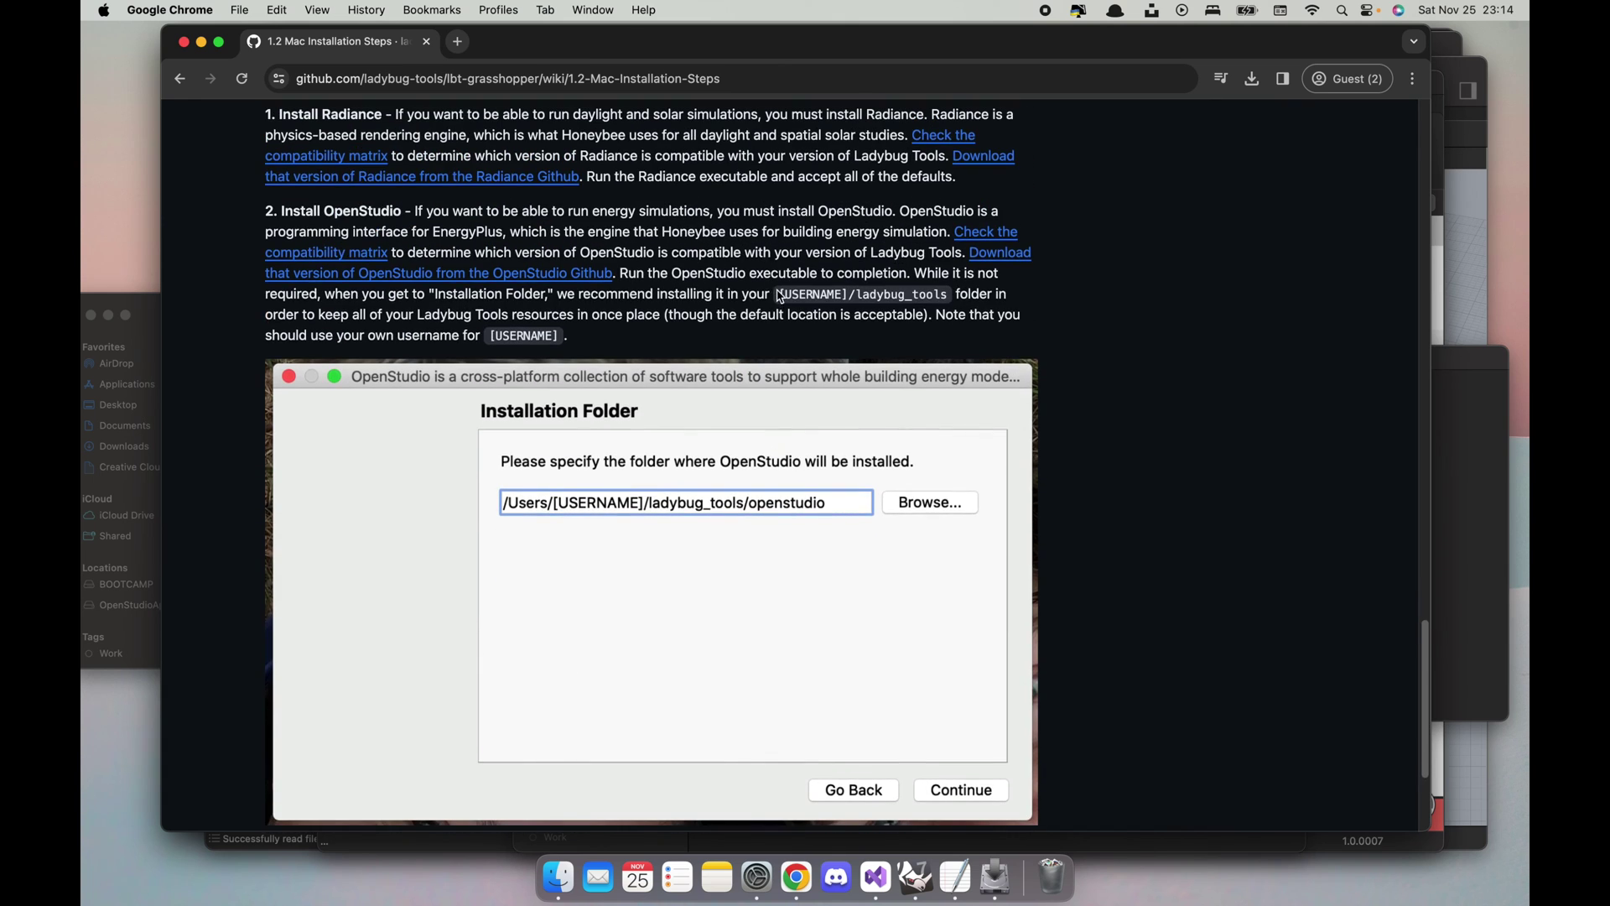
pyautogui.moveTo(779, 291); pyautogui.dragTo(927, 301)
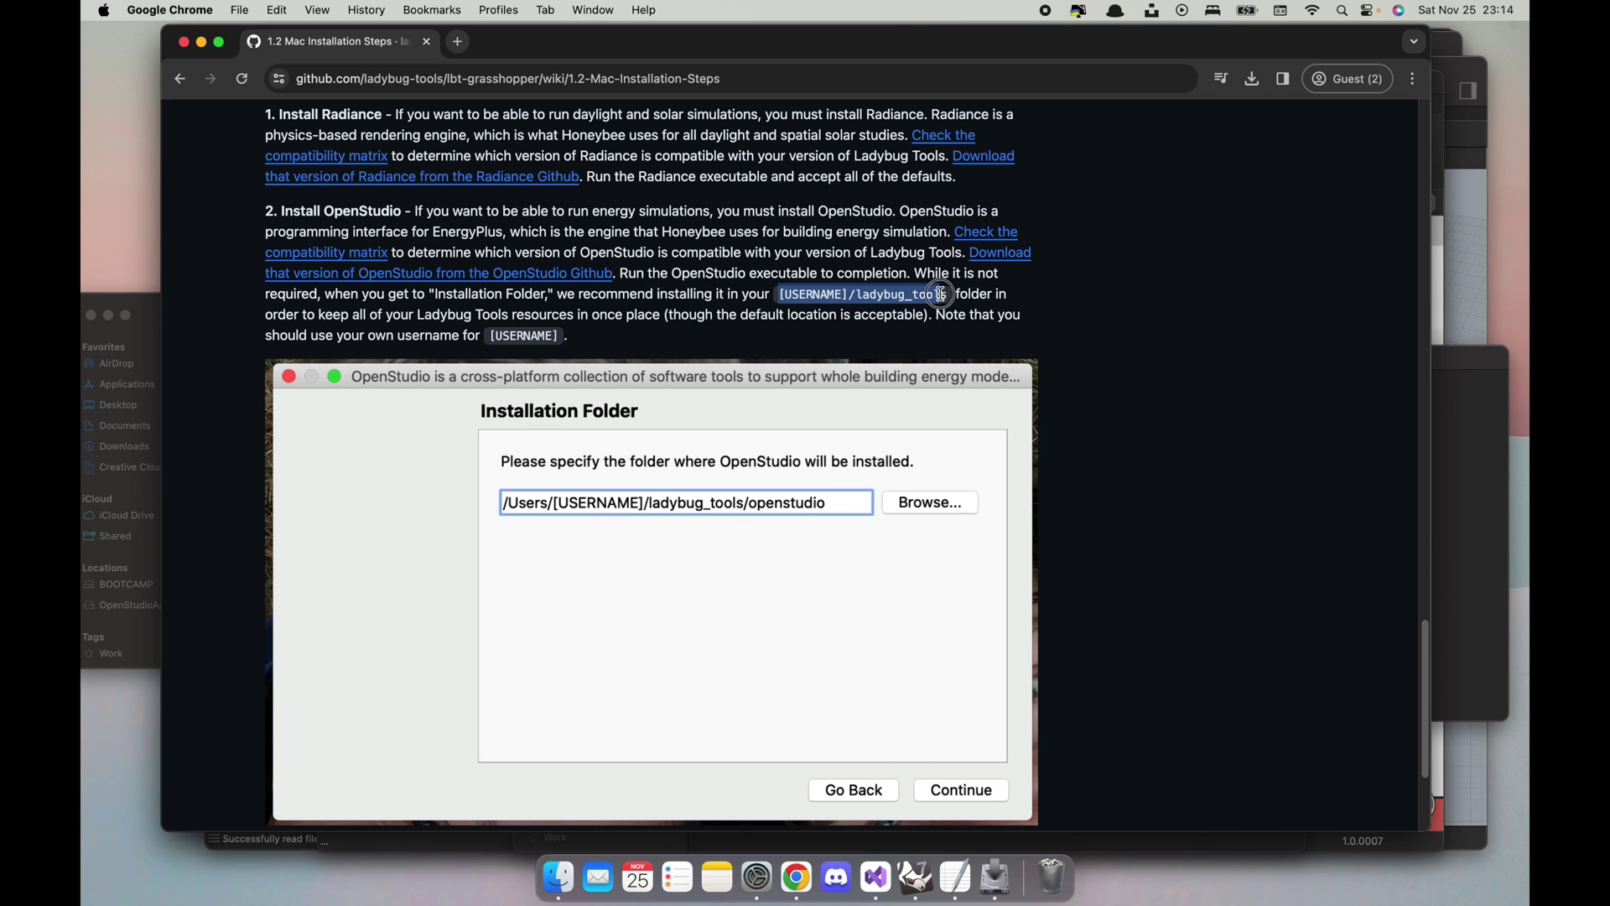
pyautogui.rightClick(927, 300)
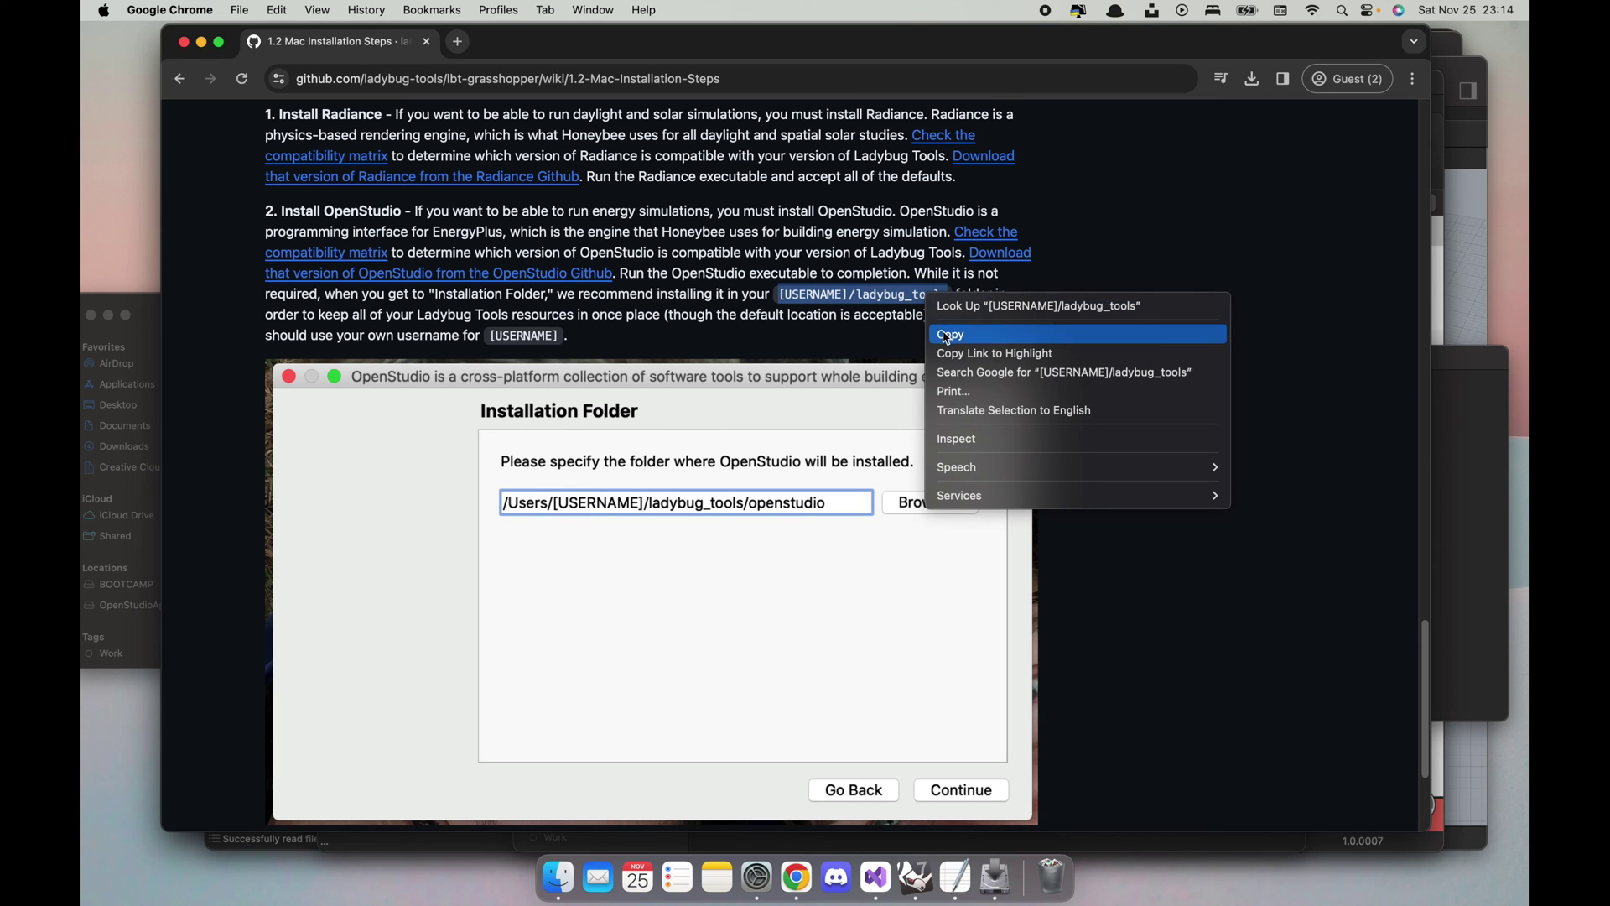
pyautogui.click(948, 335)
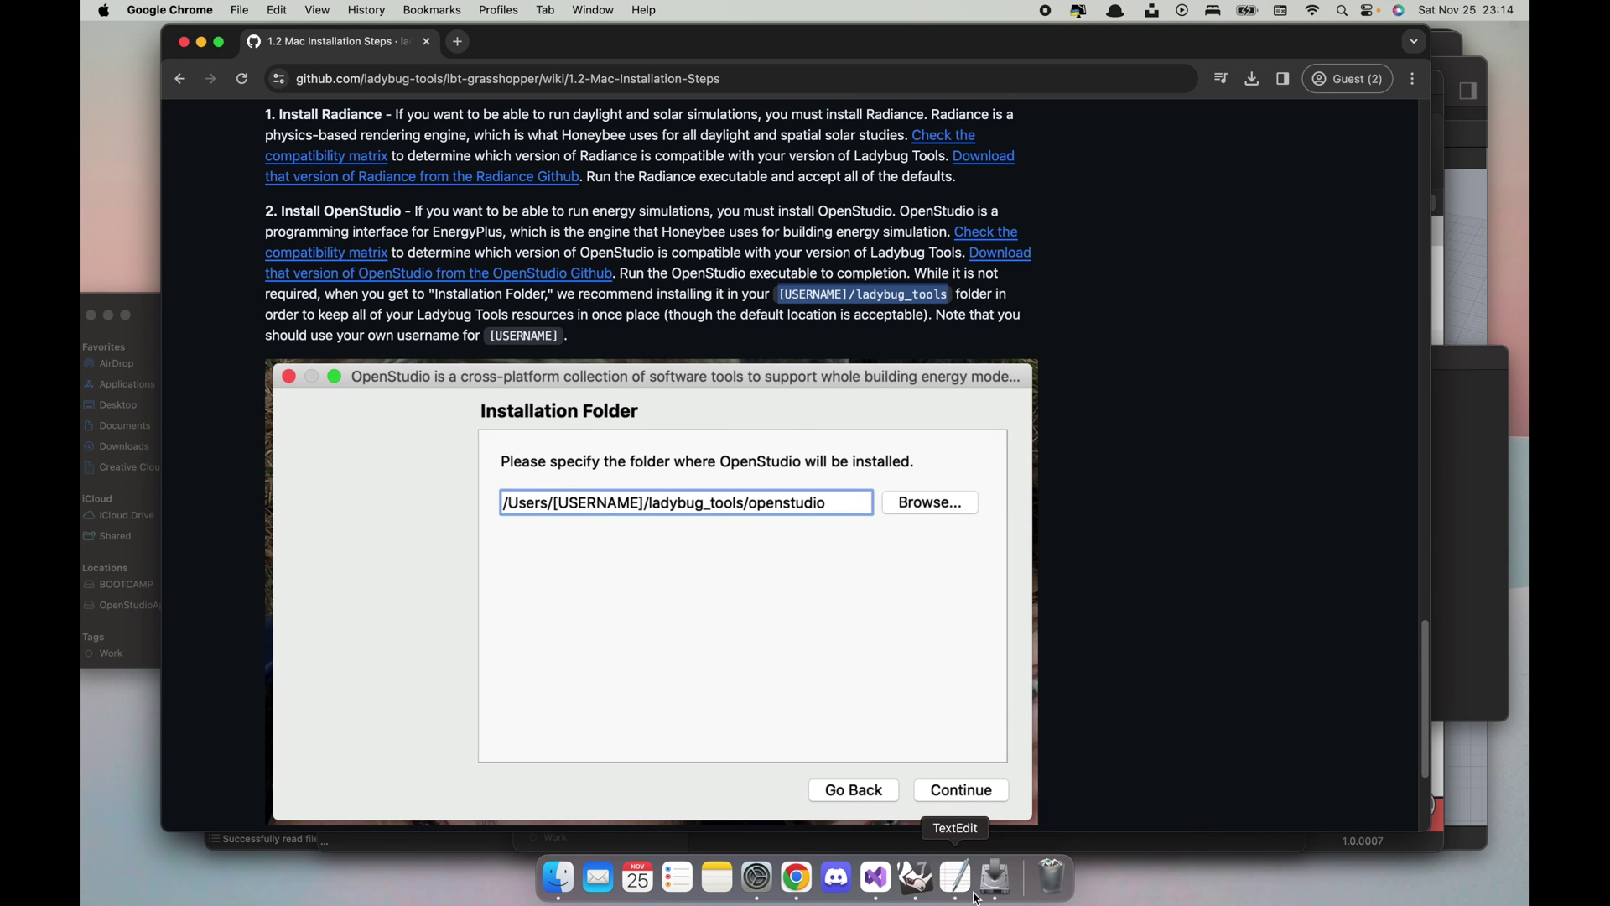
# Step: Set the OpenStudio installation folder to /Users/[USERNAME]/ladybug_tools and continue
pyautogui.click(995, 877)
pyautogui.tripleClick(945, 365)
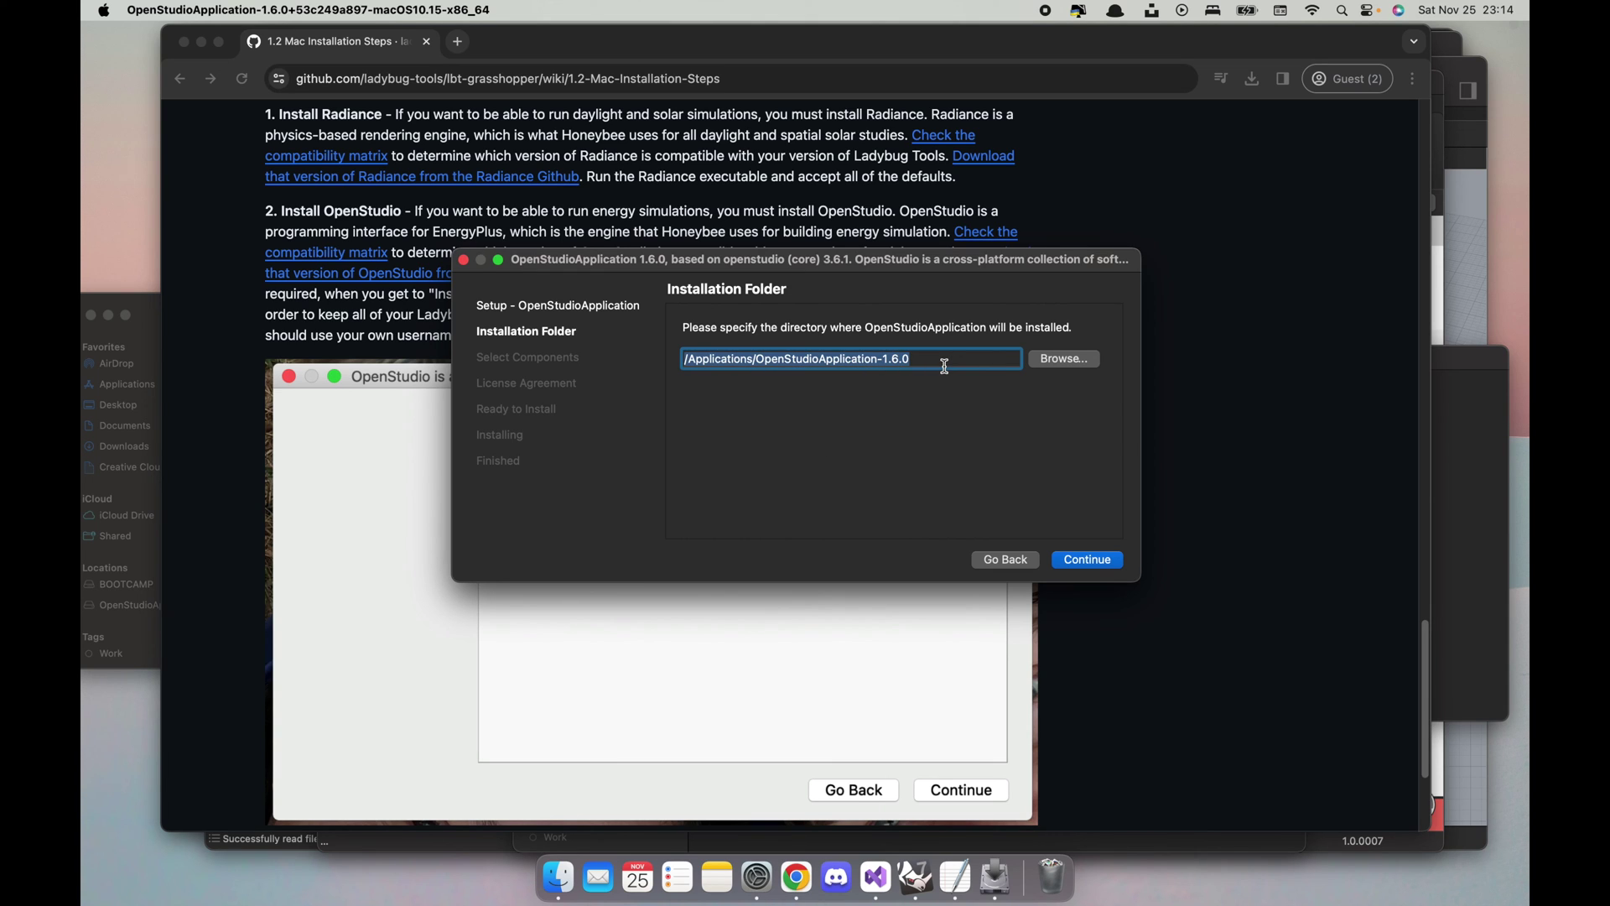
pyautogui.write('/Users')
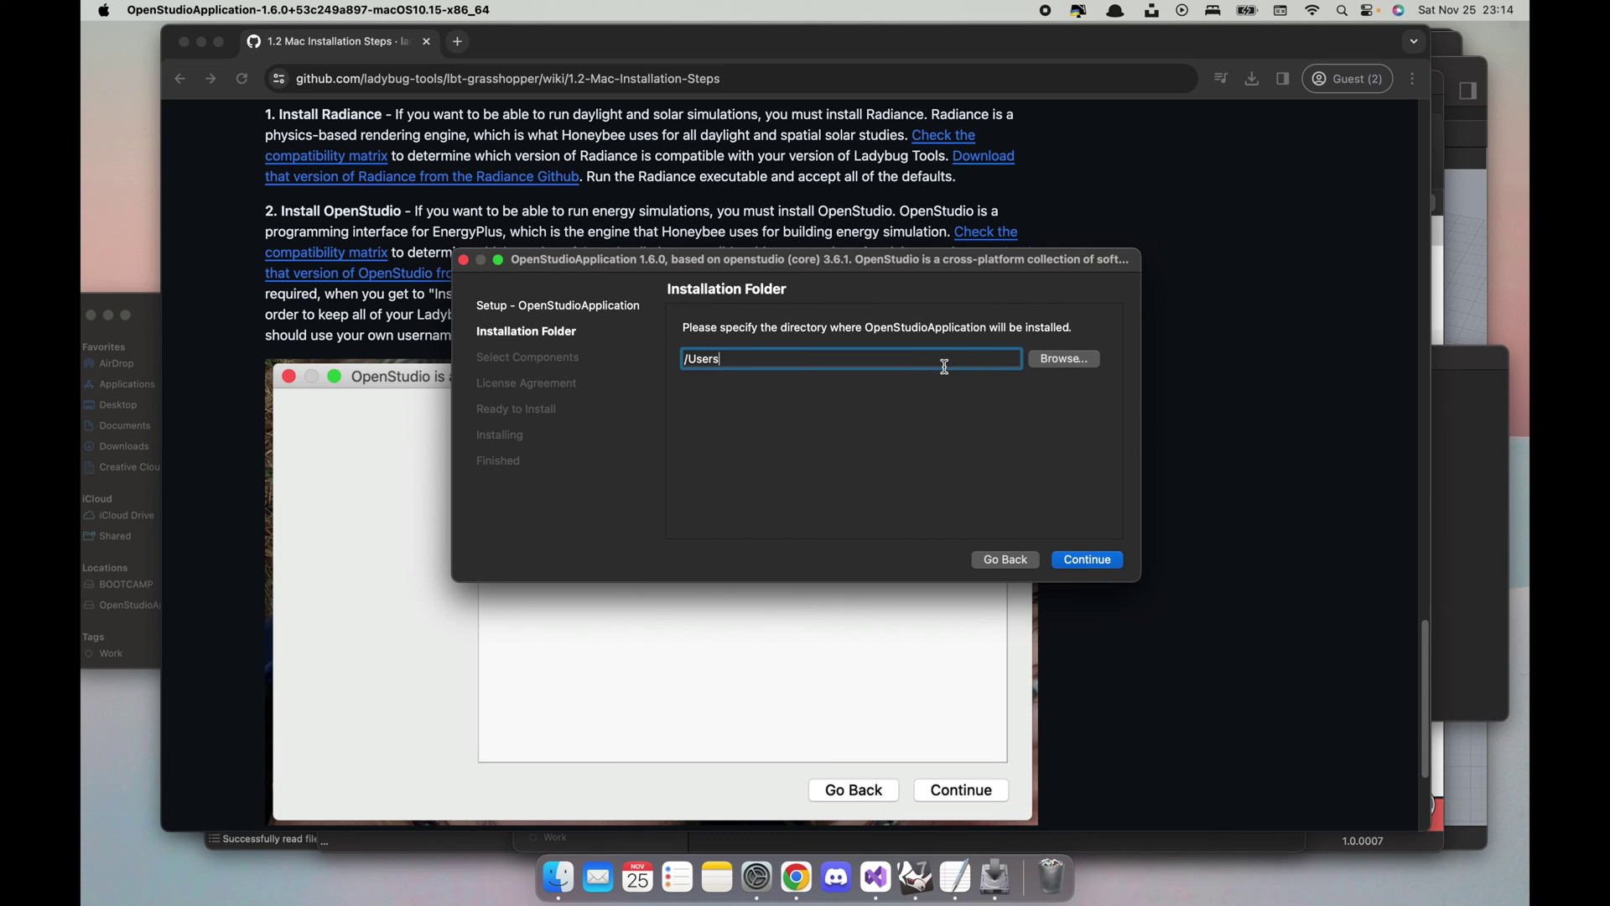
pyautogui.write('/')
pyautogui.press('super+v')
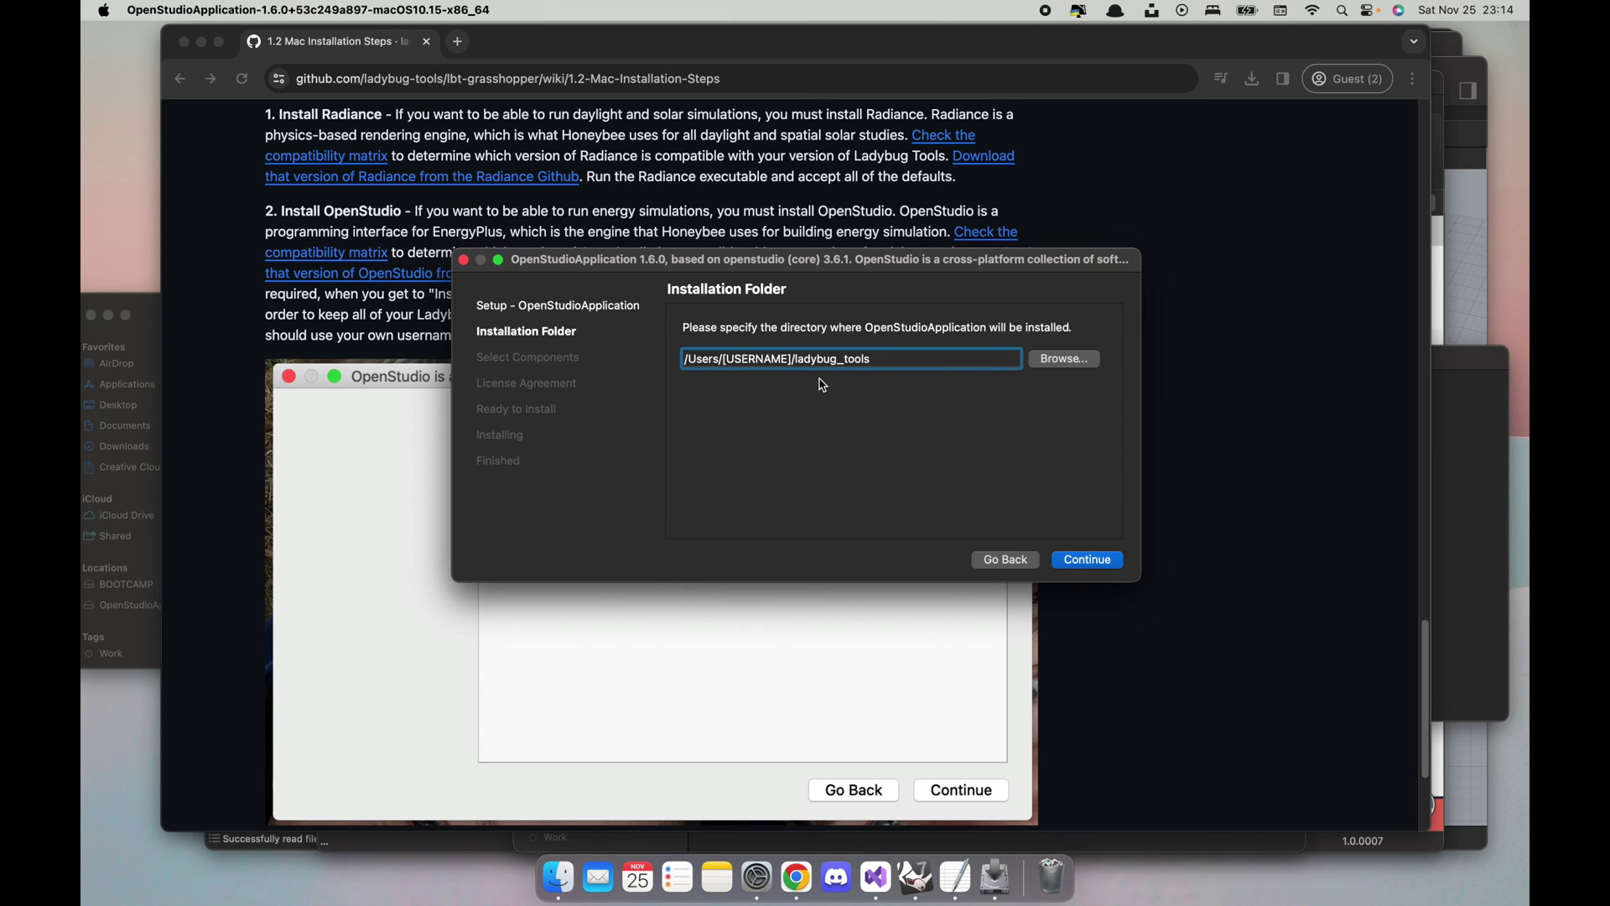
pyautogui.click(1076, 559)
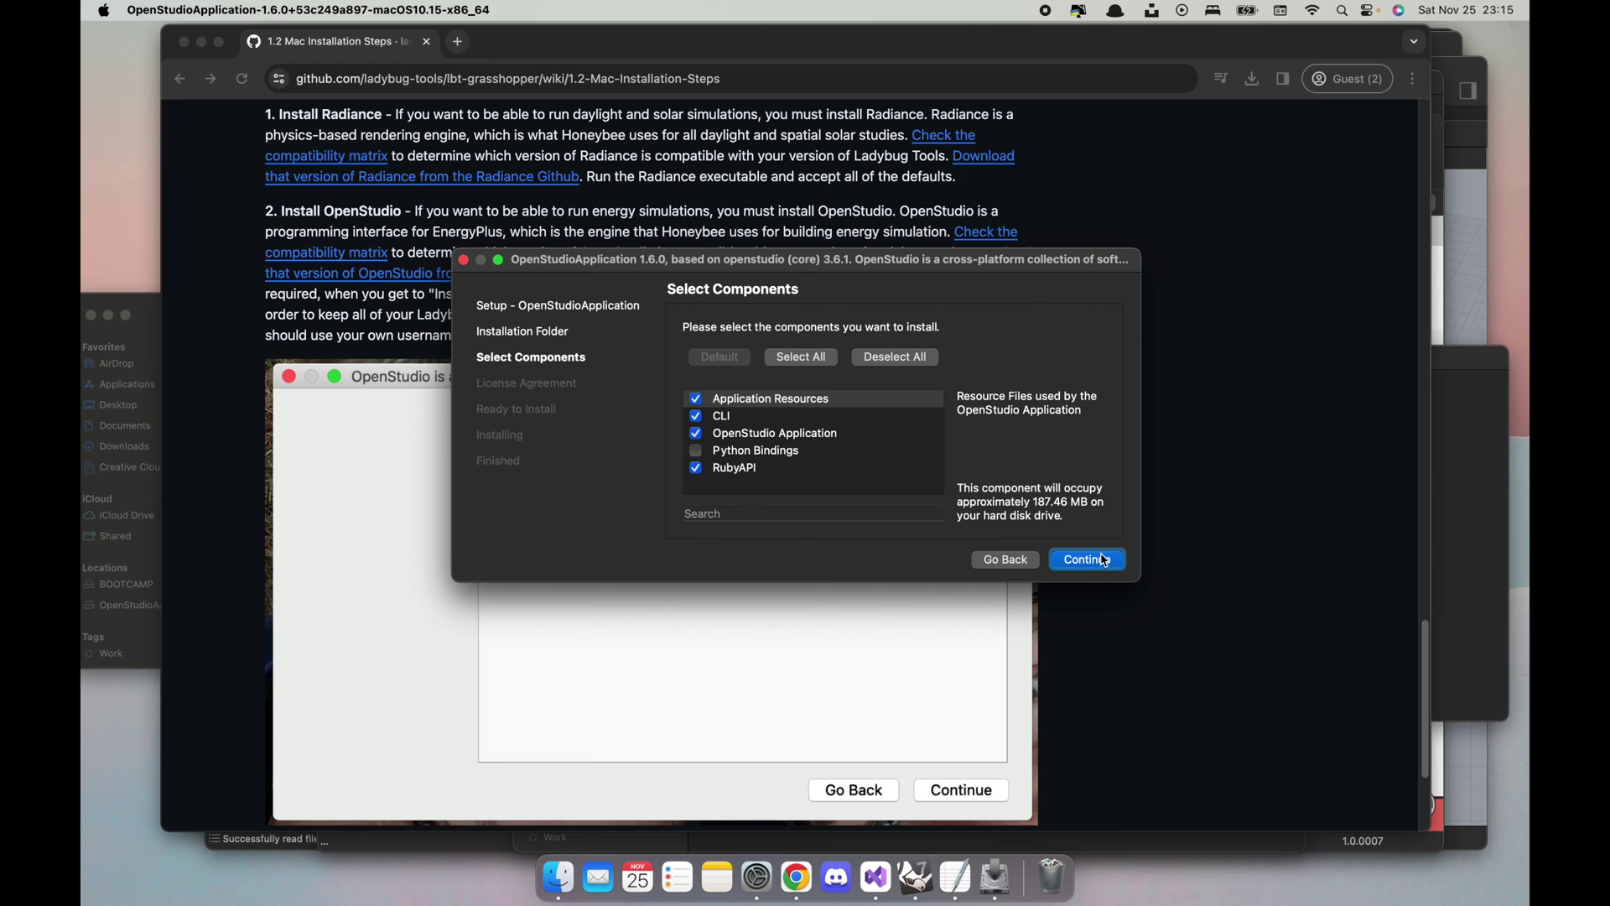
# Step: Install OpenStudio with the selected components, authorize with the admin password, and finish
pyautogui.click(1103, 560)
pyautogui.click(1105, 565)
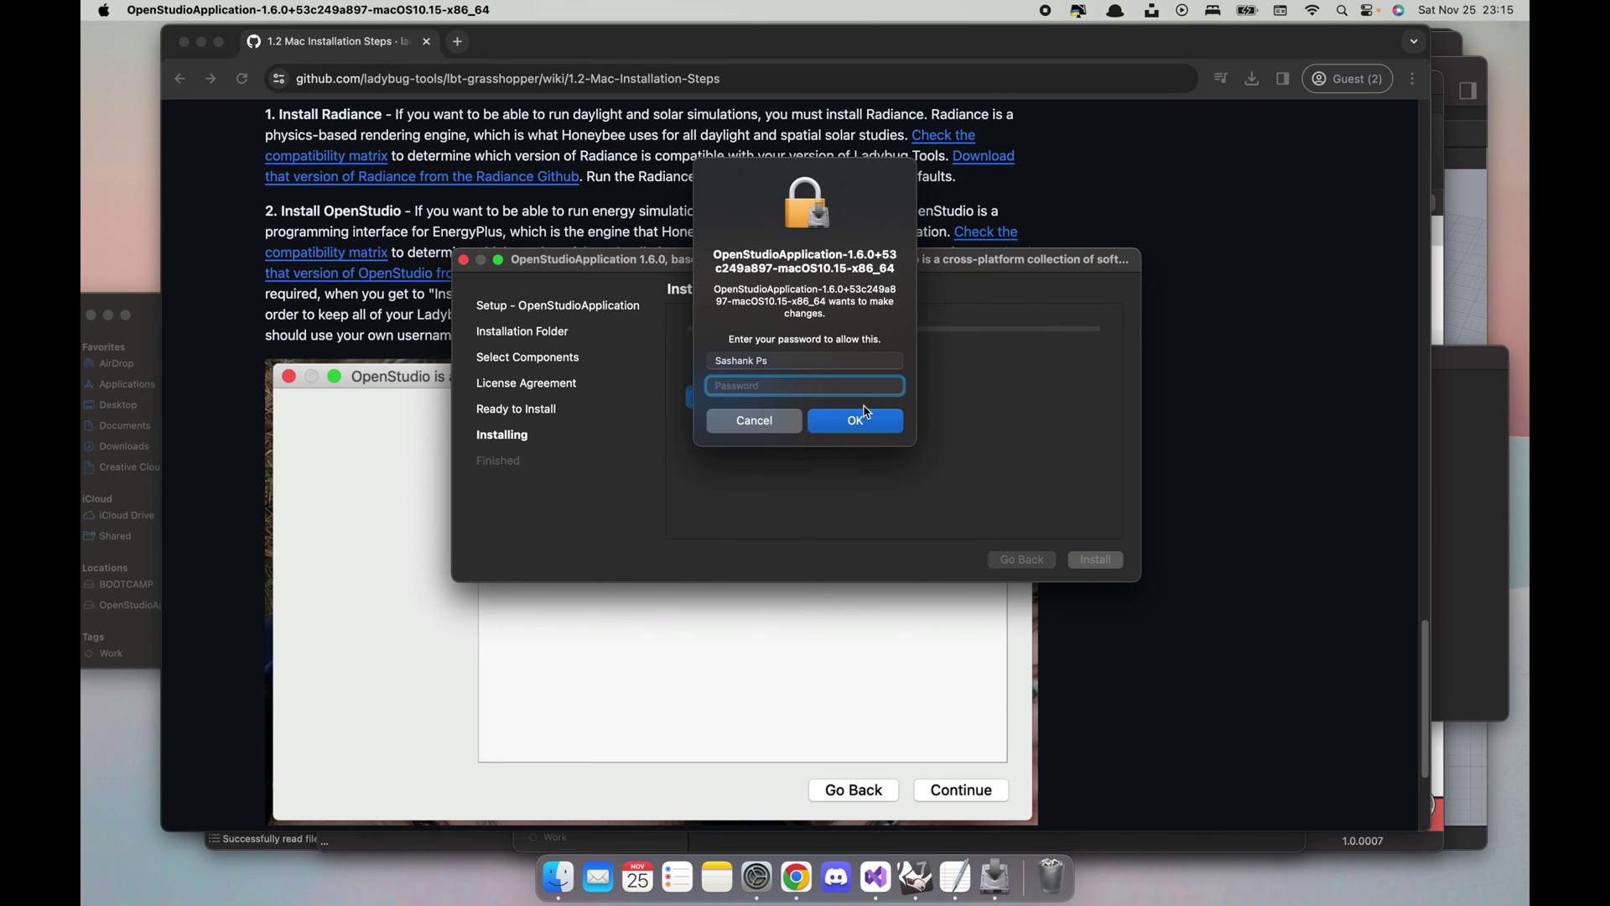
pyautogui.click(866, 411)
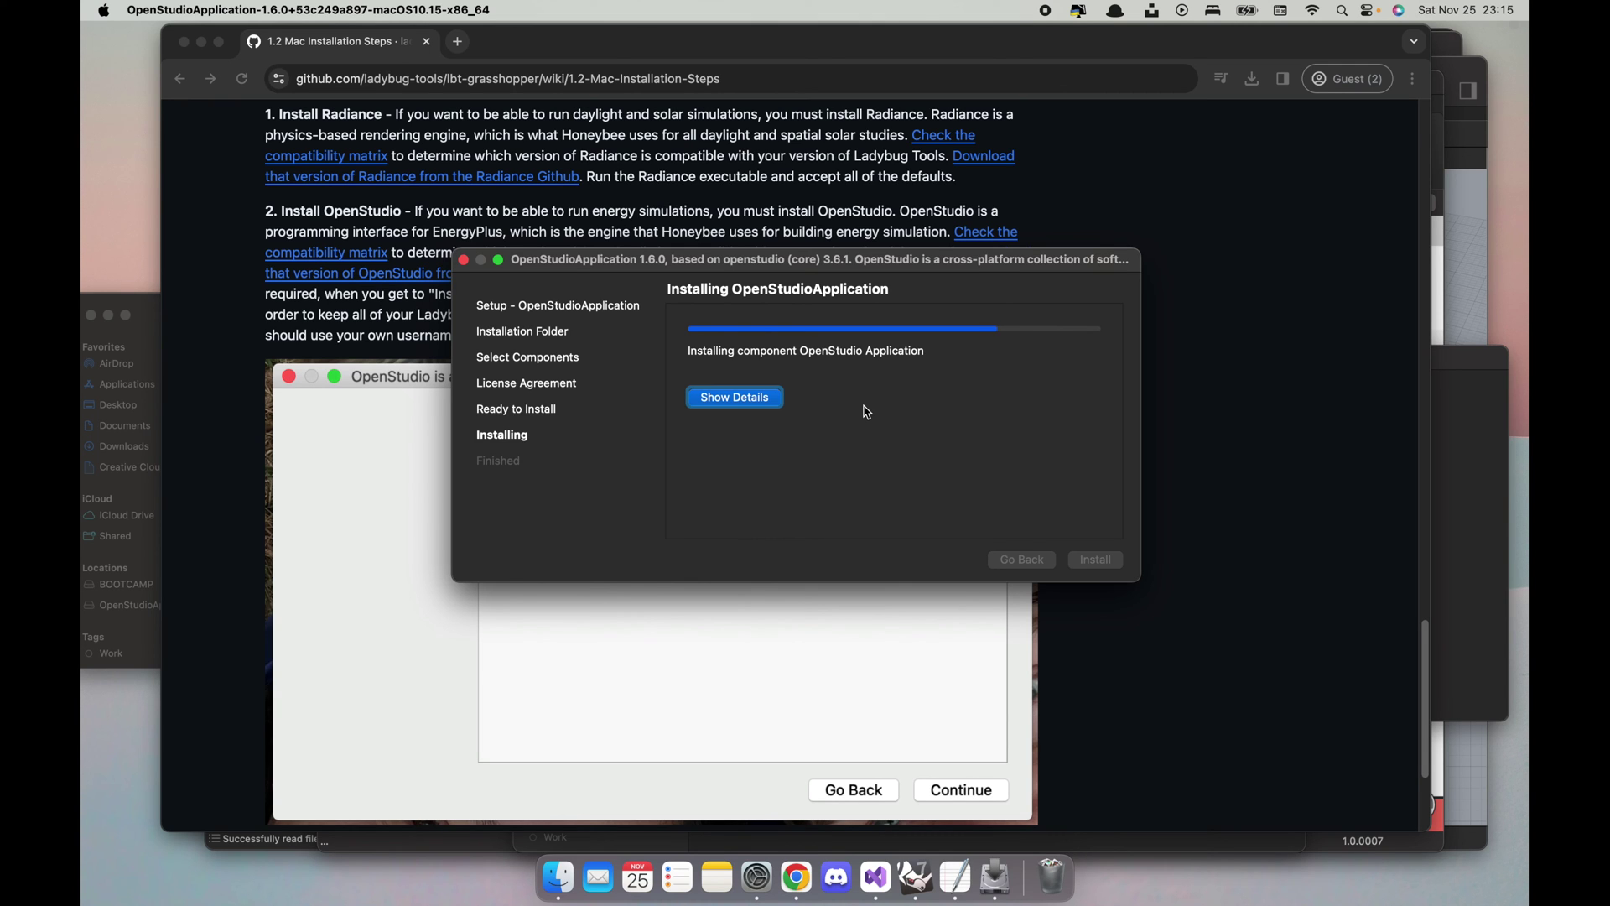
pyautogui.click(1095, 559)
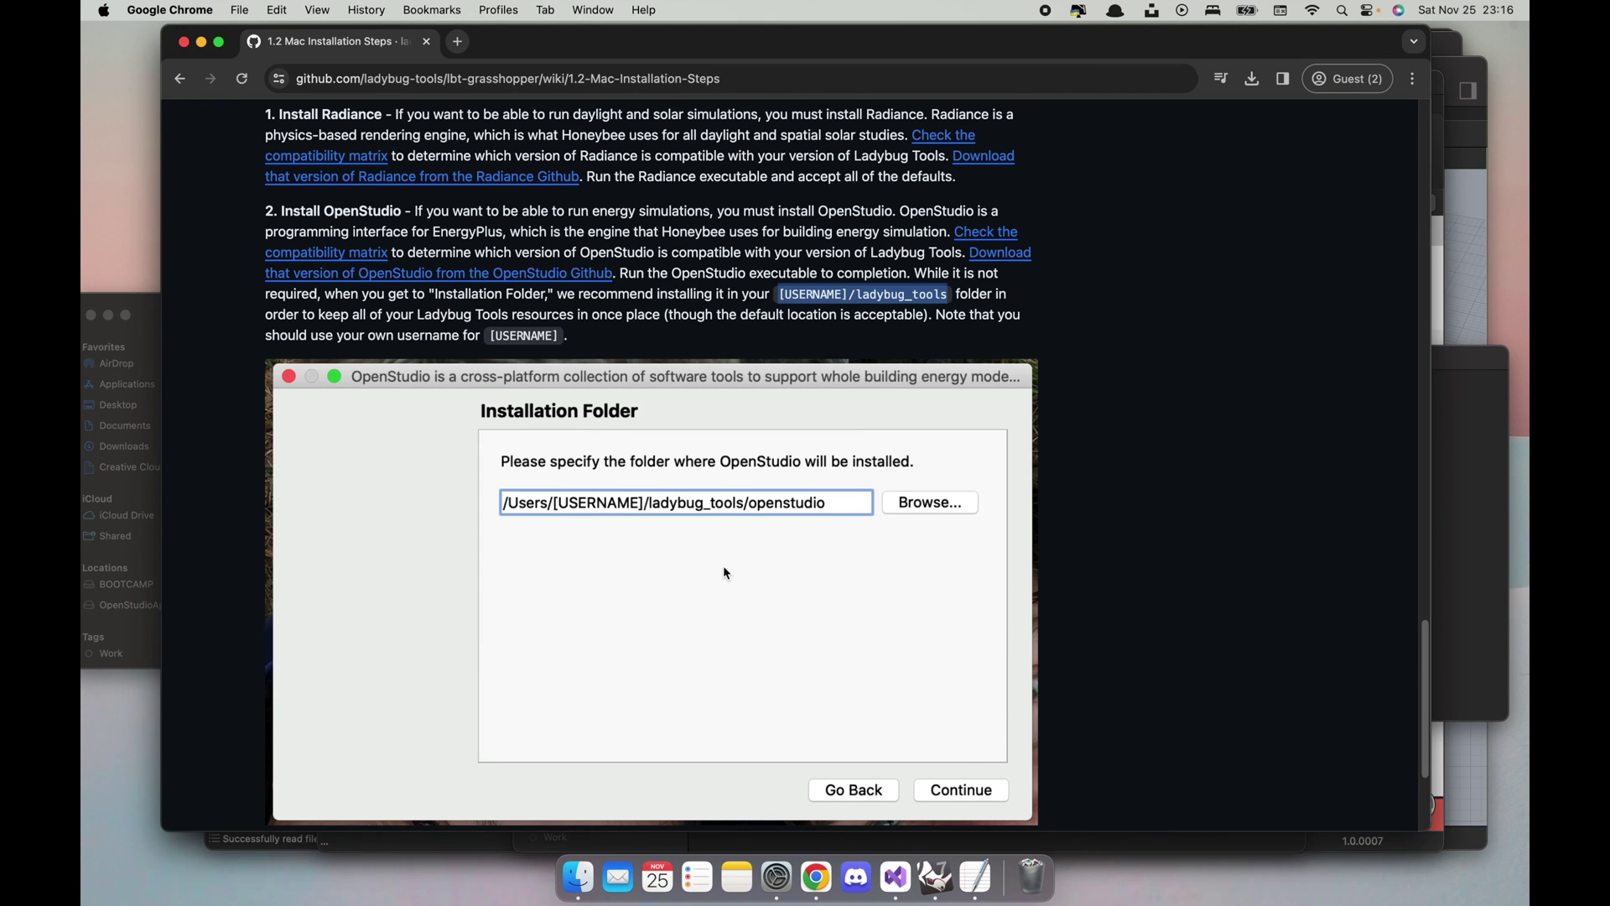
# Step: Scroll the Mac installation guide down to the Installation Folder guidance, then minimize Chrome
pyautogui.scroll(-5, 723, 565)
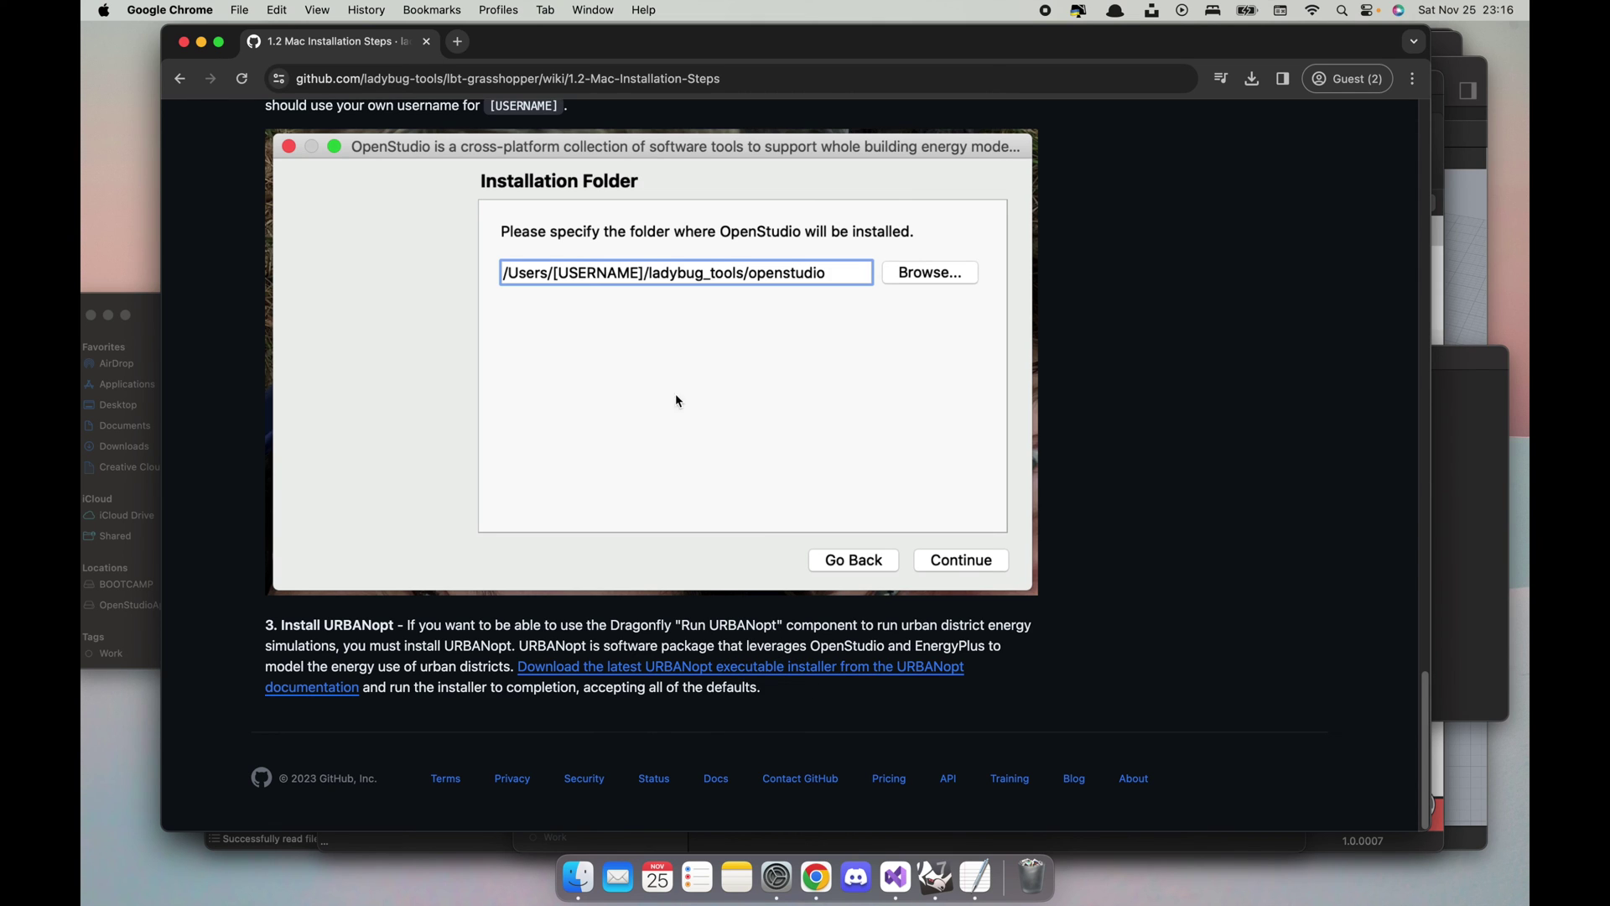
pyautogui.click(202, 43)
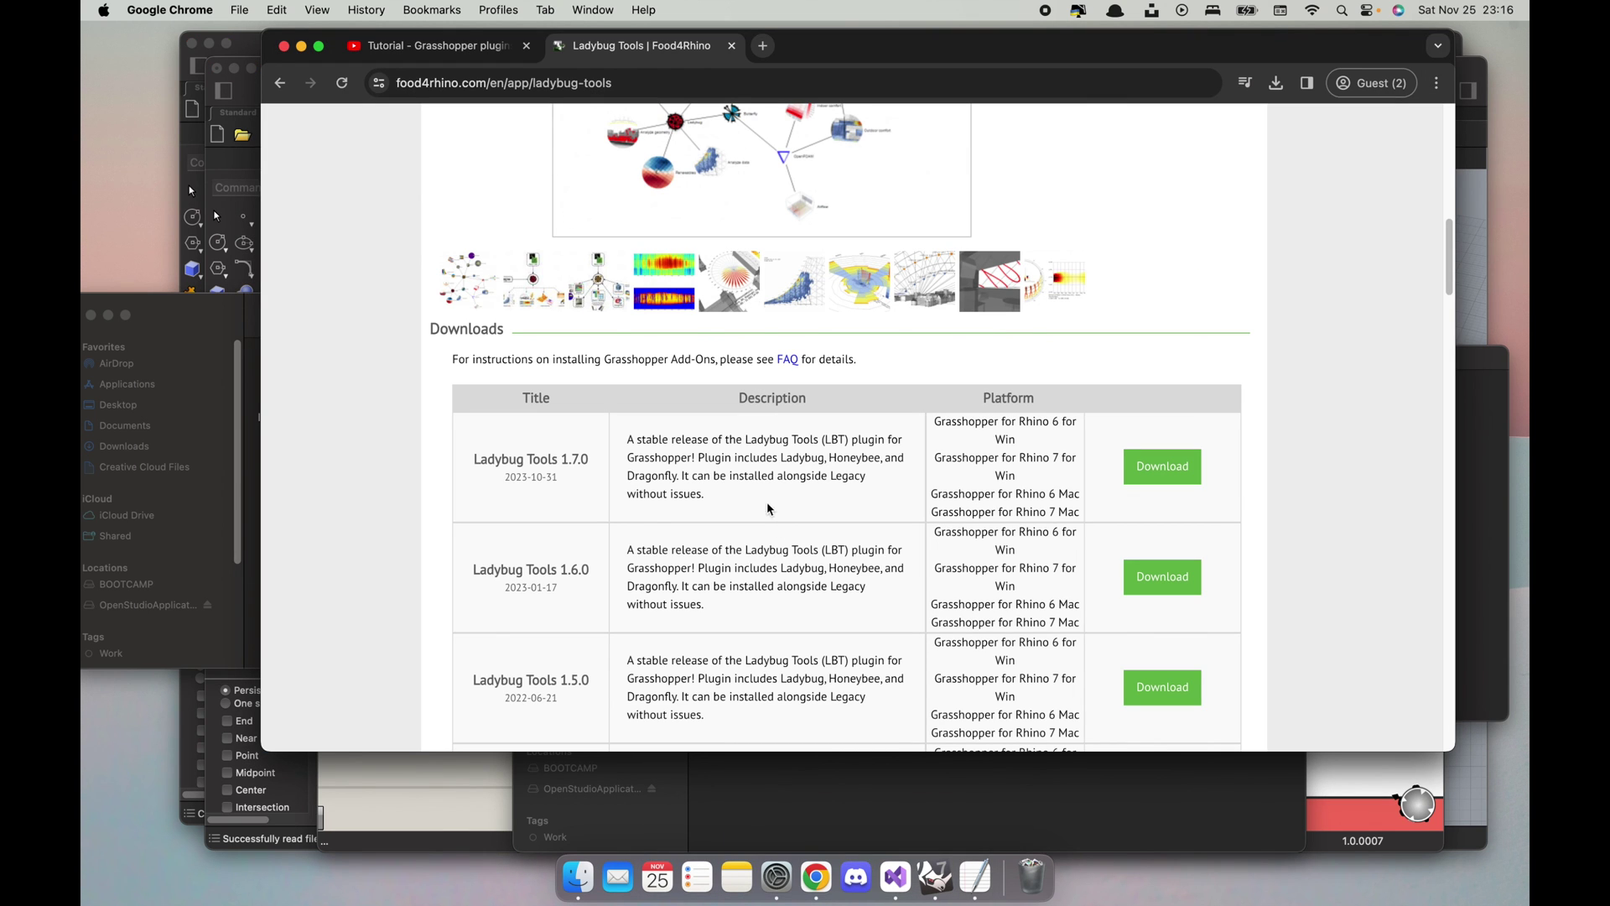
# Step: Return to Rhino and close the Grasshopper window
pyautogui.click(935, 877)
pyautogui.scroll(5, 586, 453)
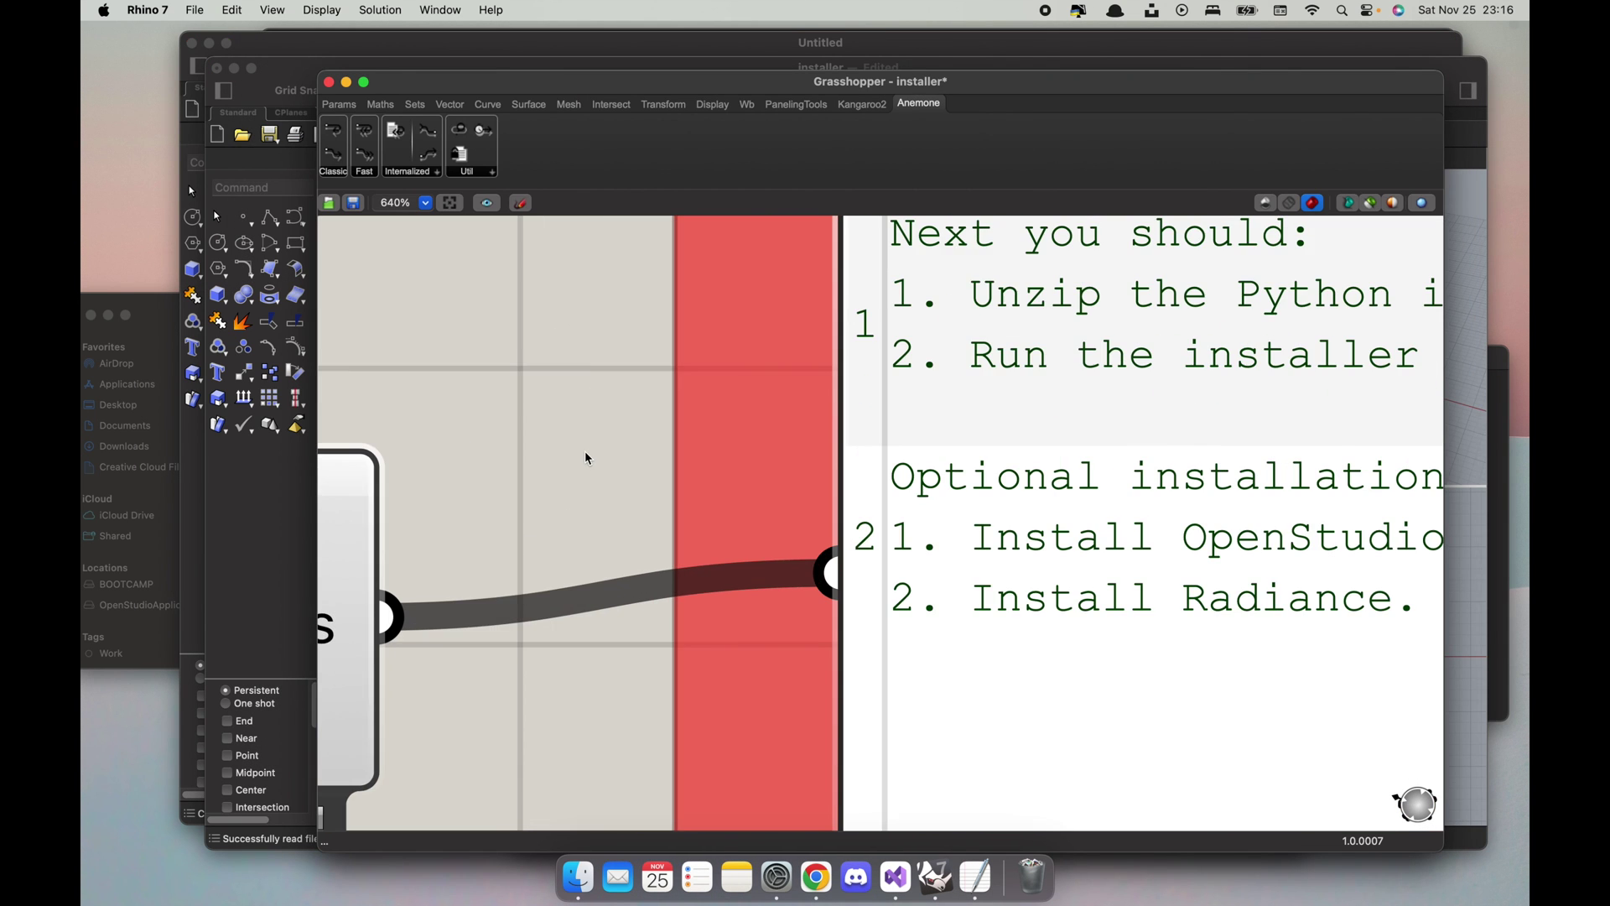
pyautogui.scroll(-5, 956, 463)
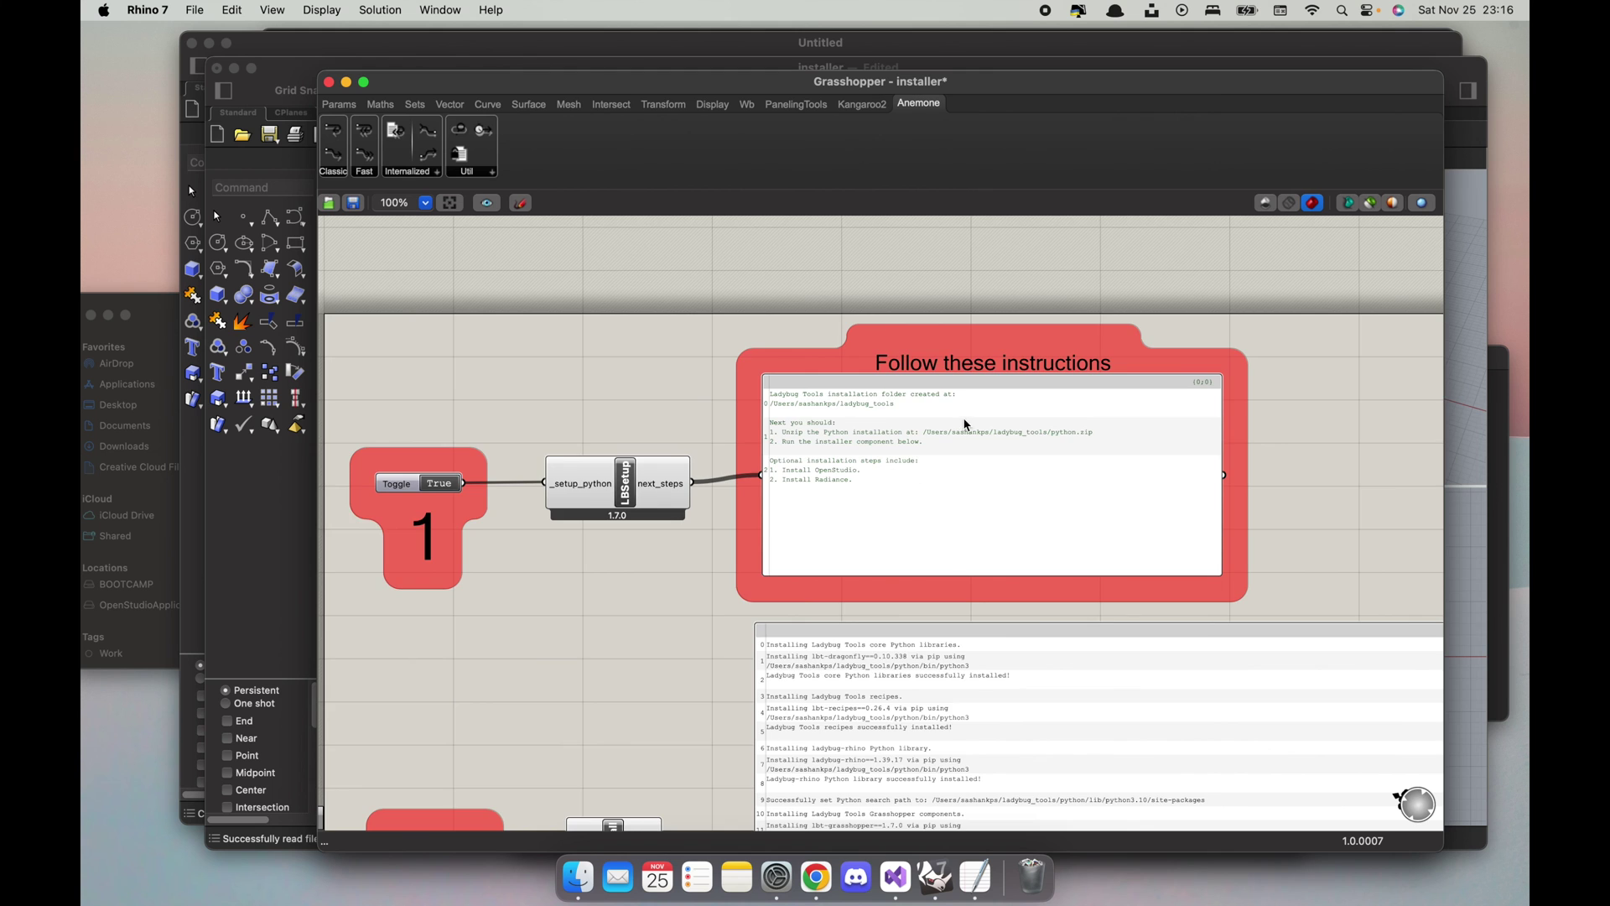
pyautogui.scroll(-3, 966, 426)
pyautogui.scroll(2, 797, 672)
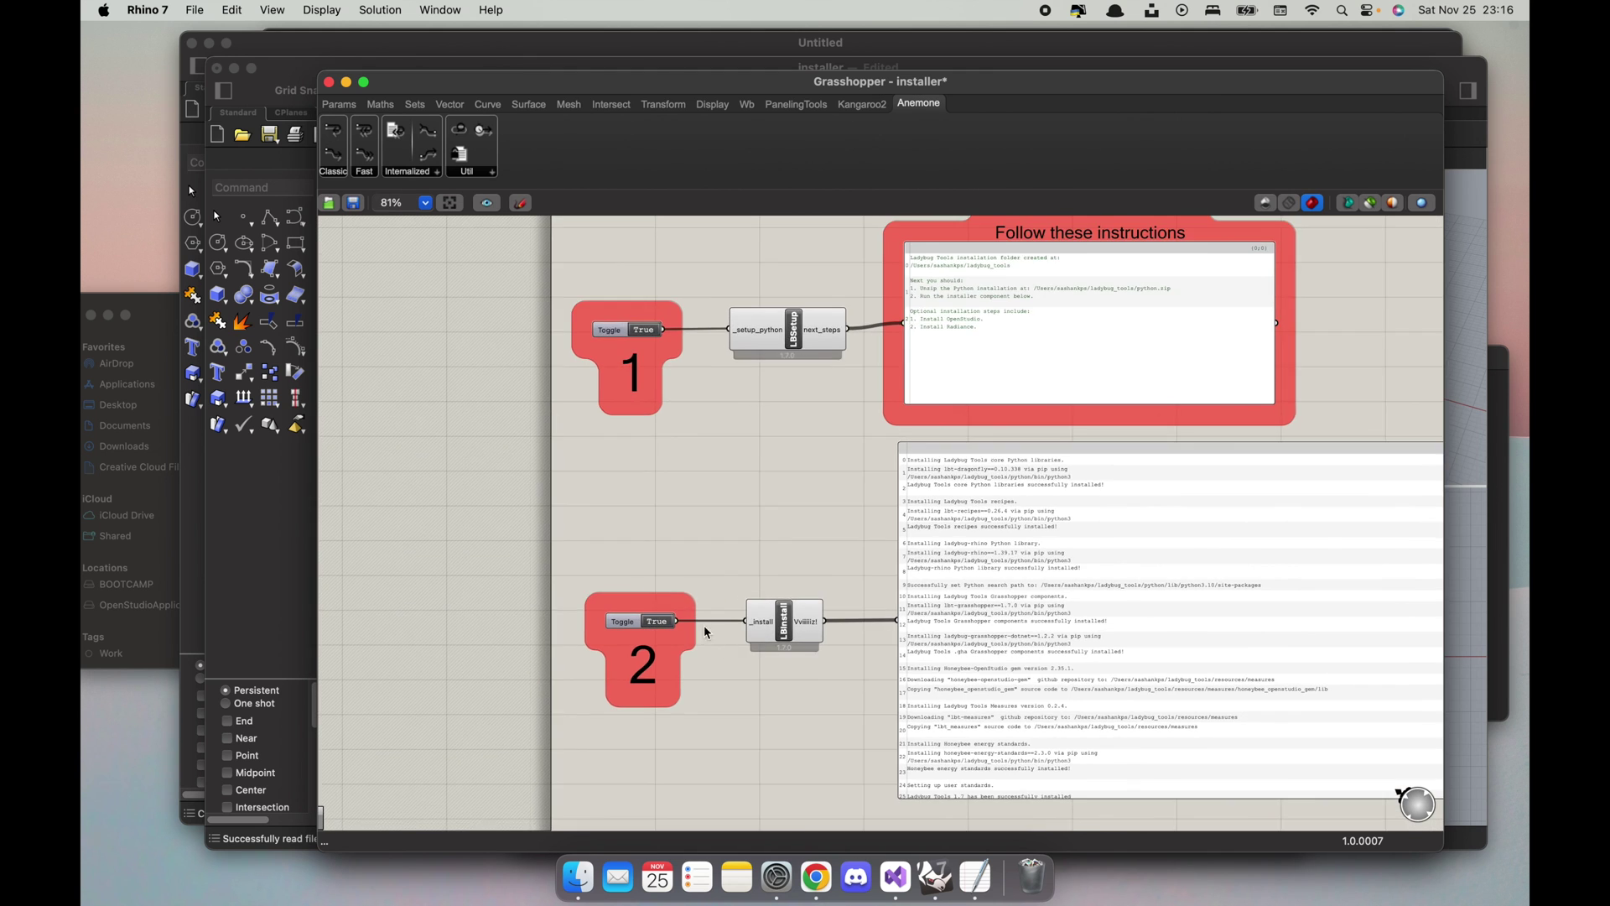
pyautogui.scroll(-5, 738, 654)
pyautogui.scroll(3, 780, 683)
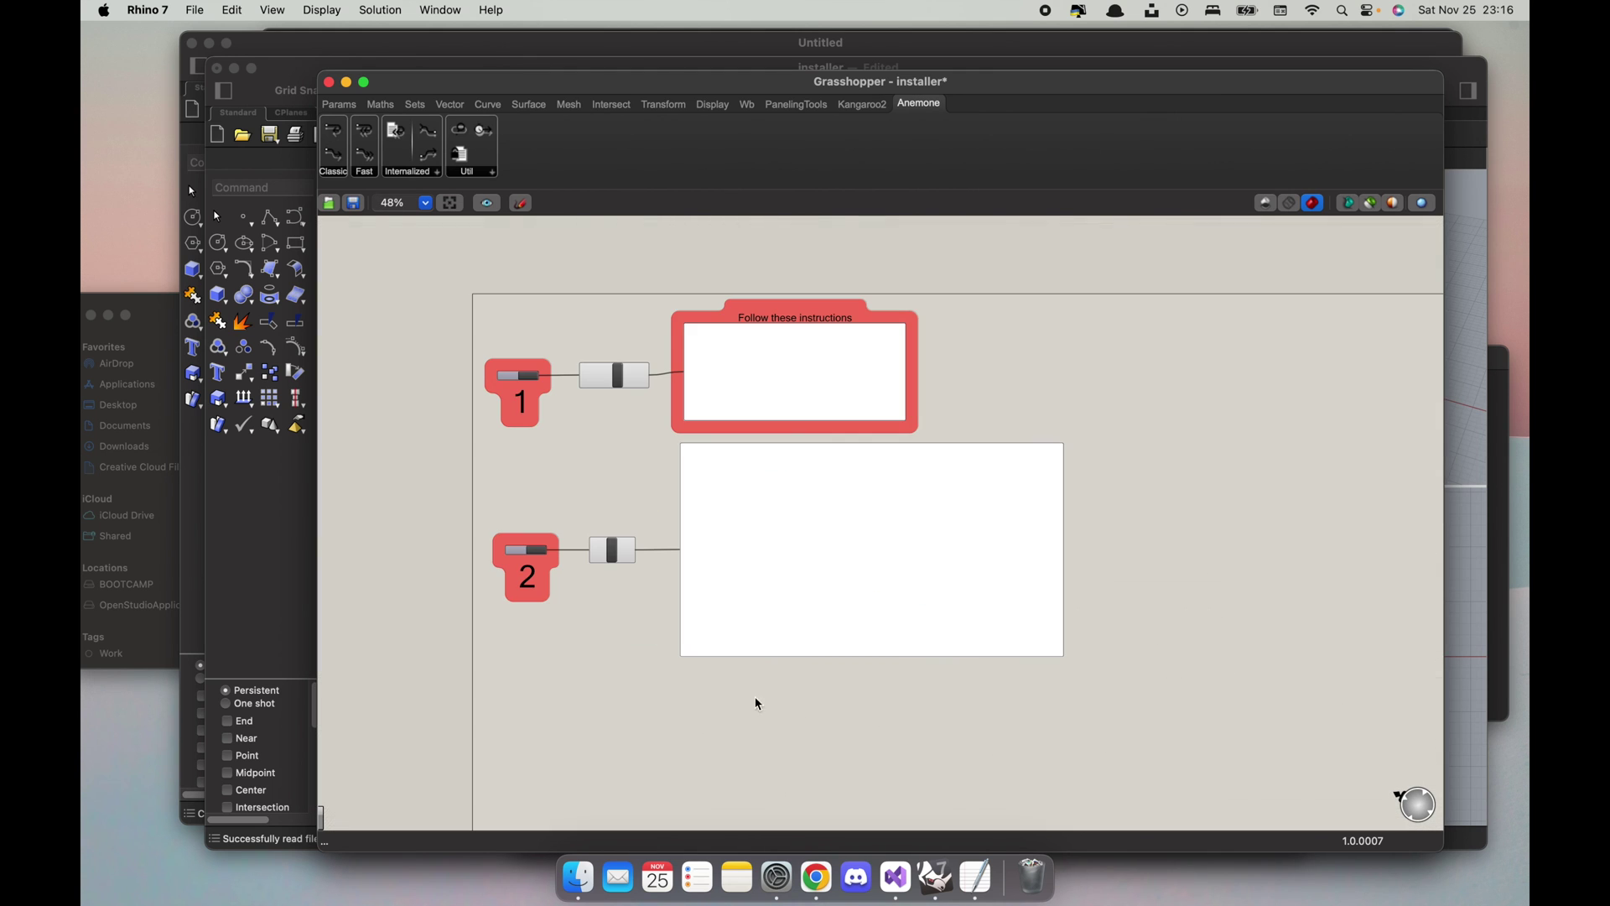
pyautogui.click(328, 82)
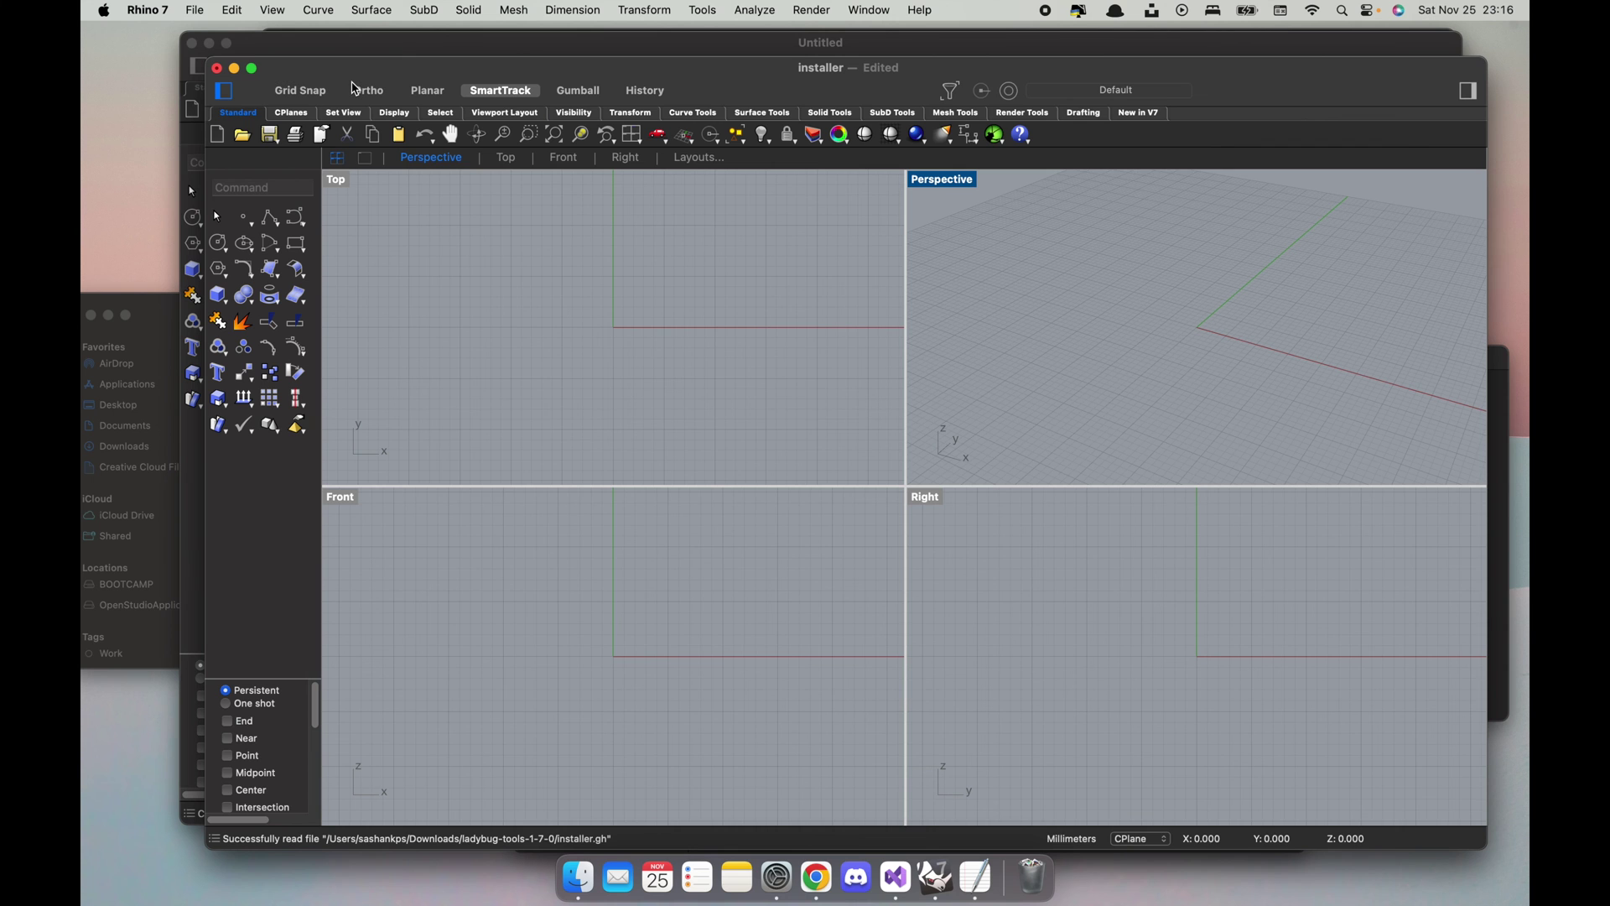
# Step: Quit Rhino, discarding the unsaved installer document, and relaunch Rhino 7 from Spotlight
pyautogui.press('super+w')
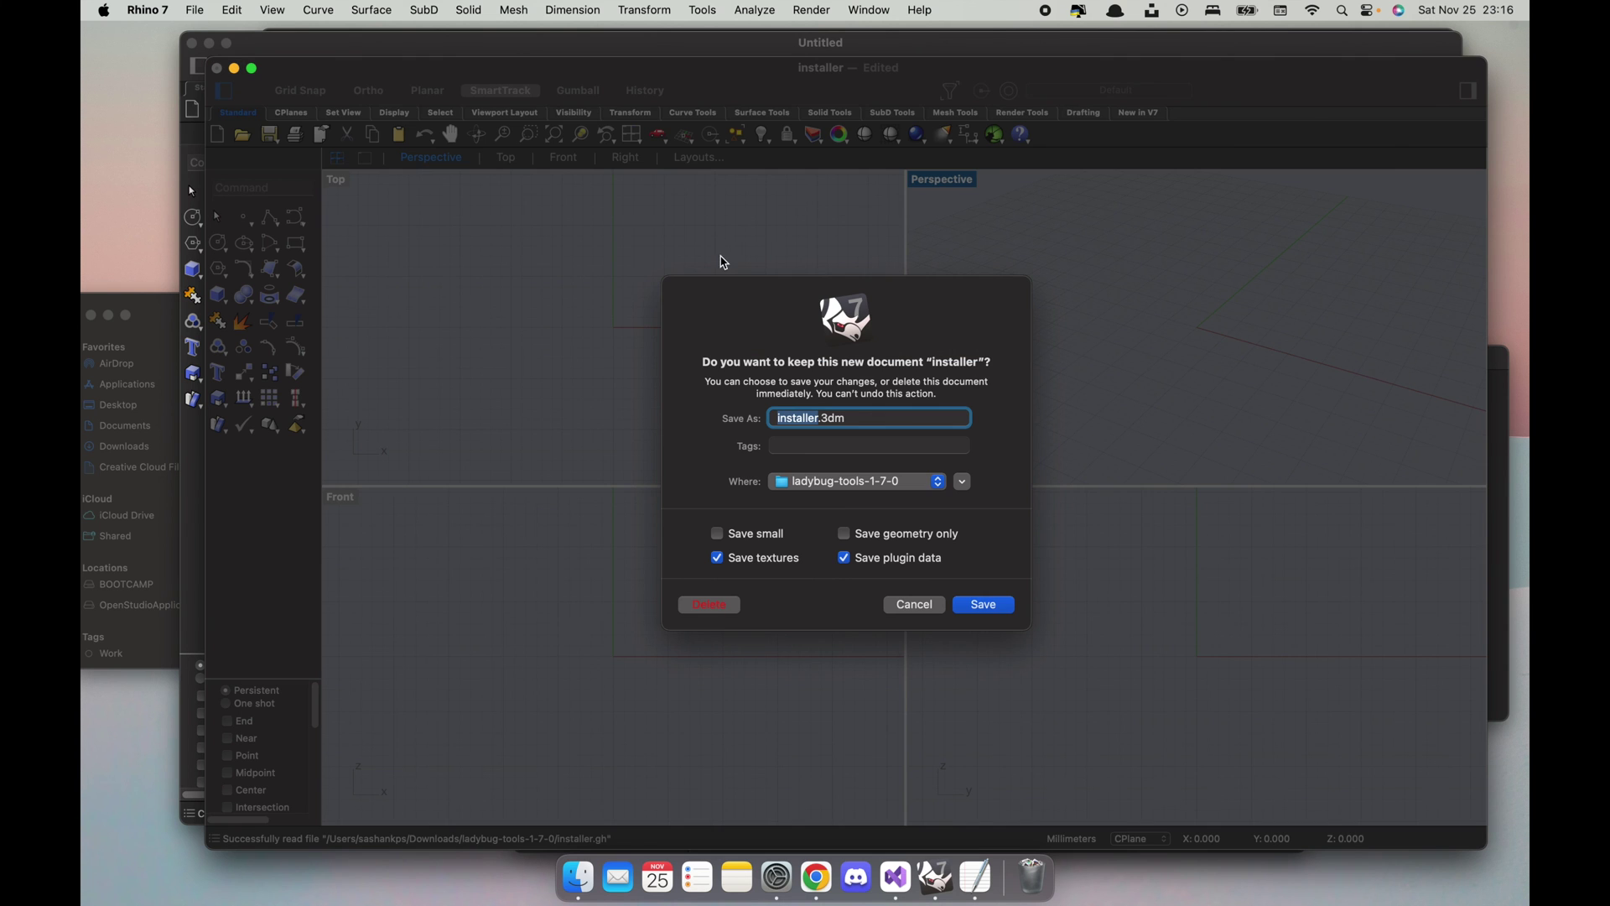
pyautogui.click(734, 604)
pyautogui.press('super+q')
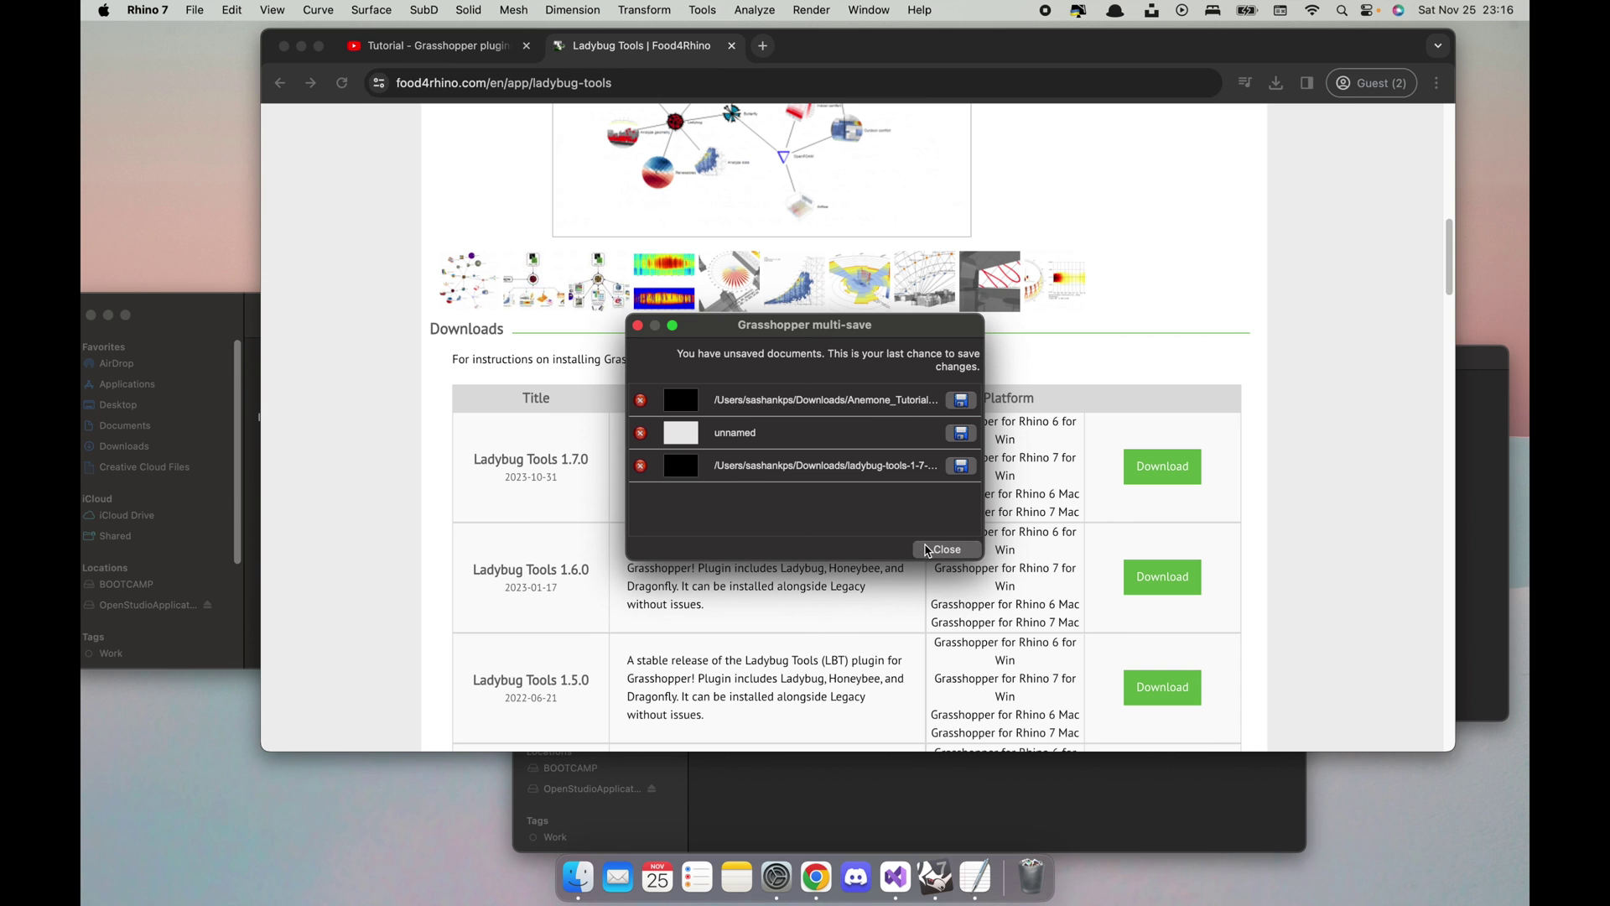
pyautogui.click(930, 551)
pyautogui.press('super+space')
pyautogui.write('rh')
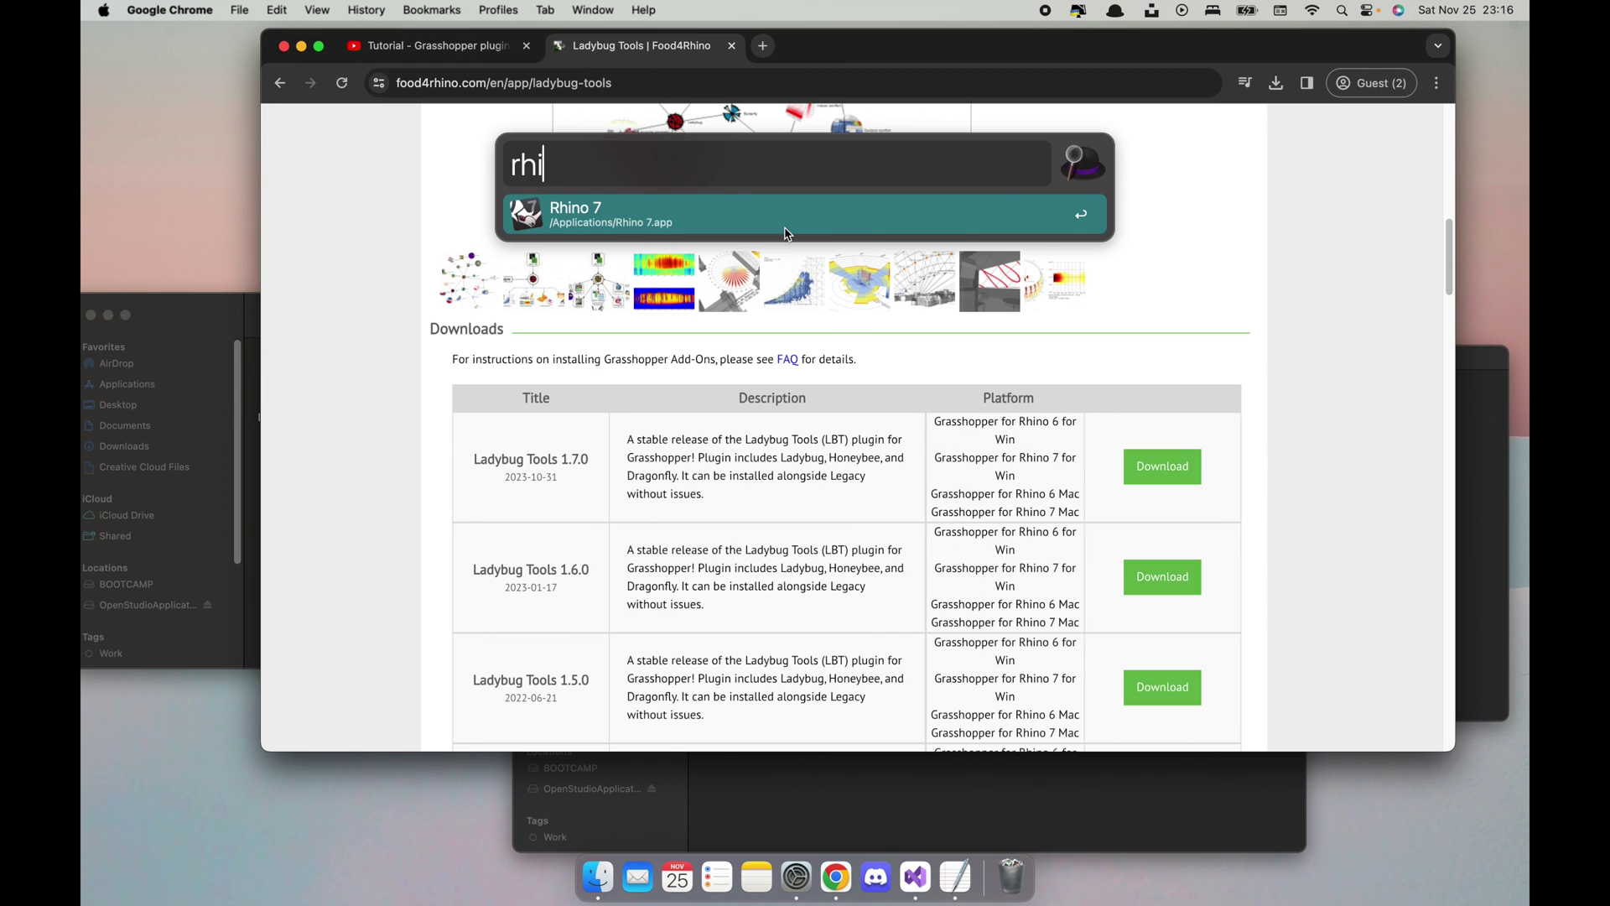
pyautogui.press('Return')
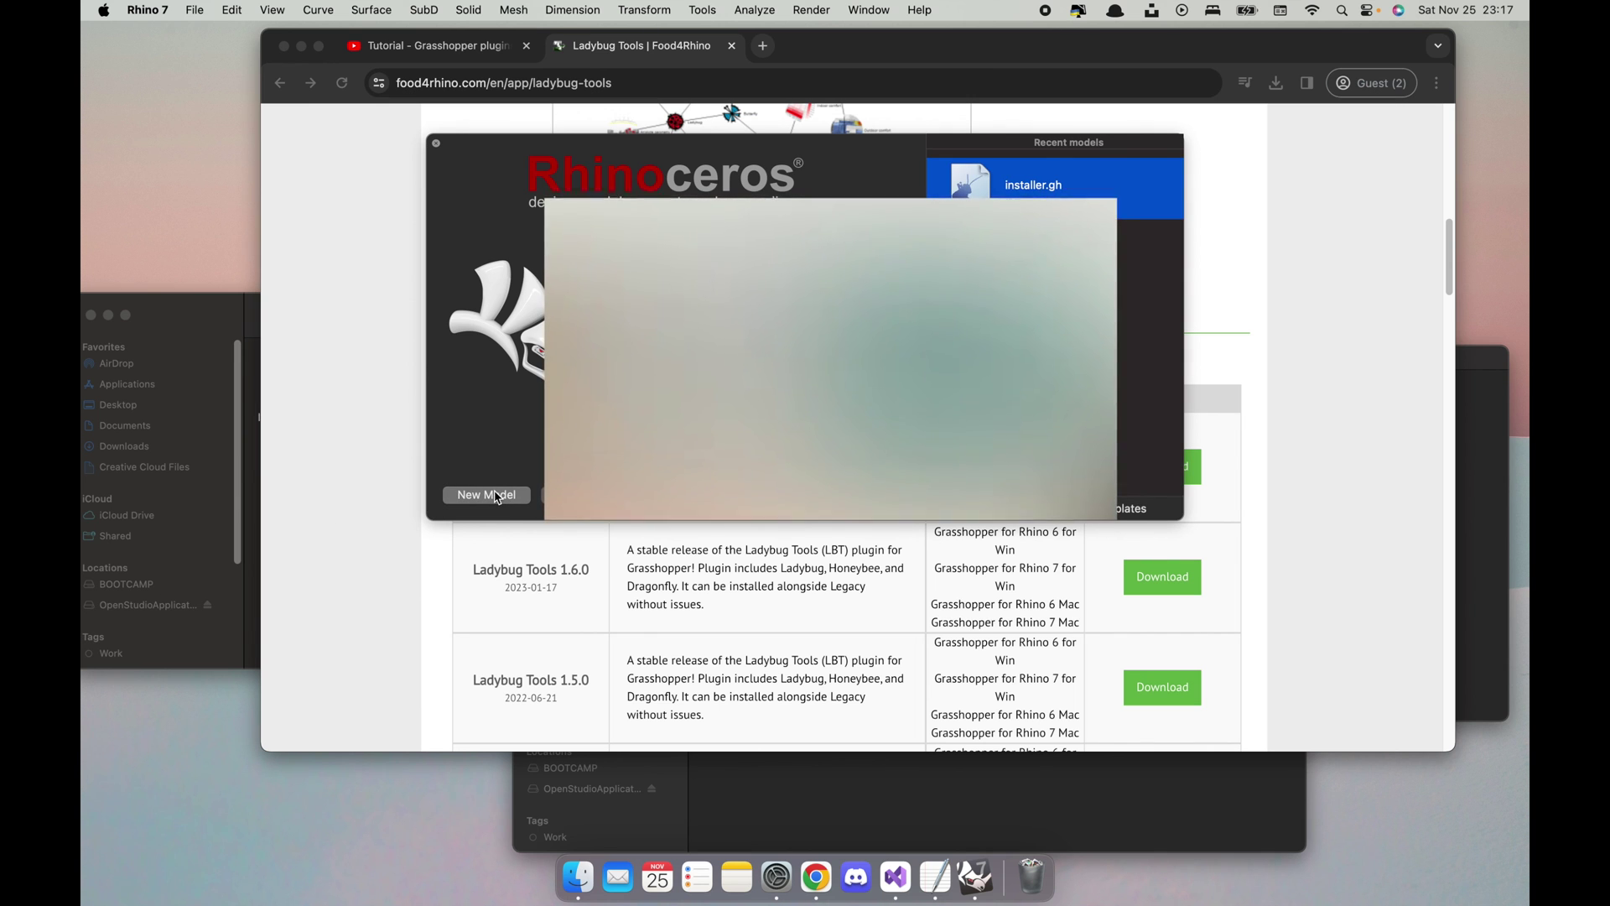
# Step: Start a new Rhino model, launch Grasshopper, and close the getting-started tutorial browser
pyautogui.click(487, 495)
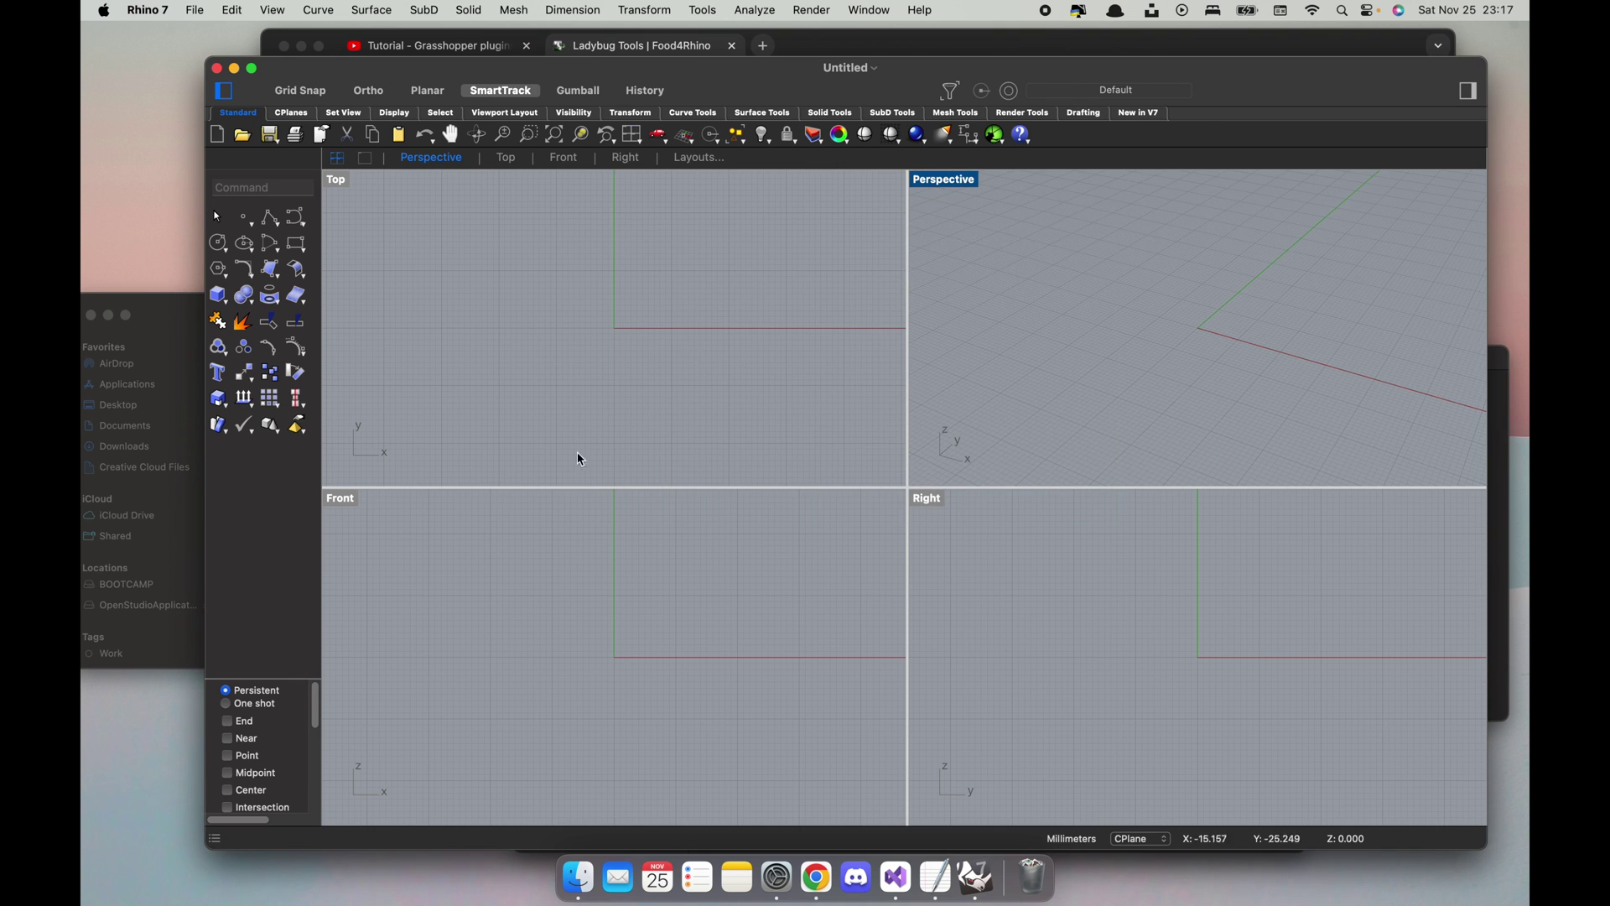
pyautogui.click(996, 134)
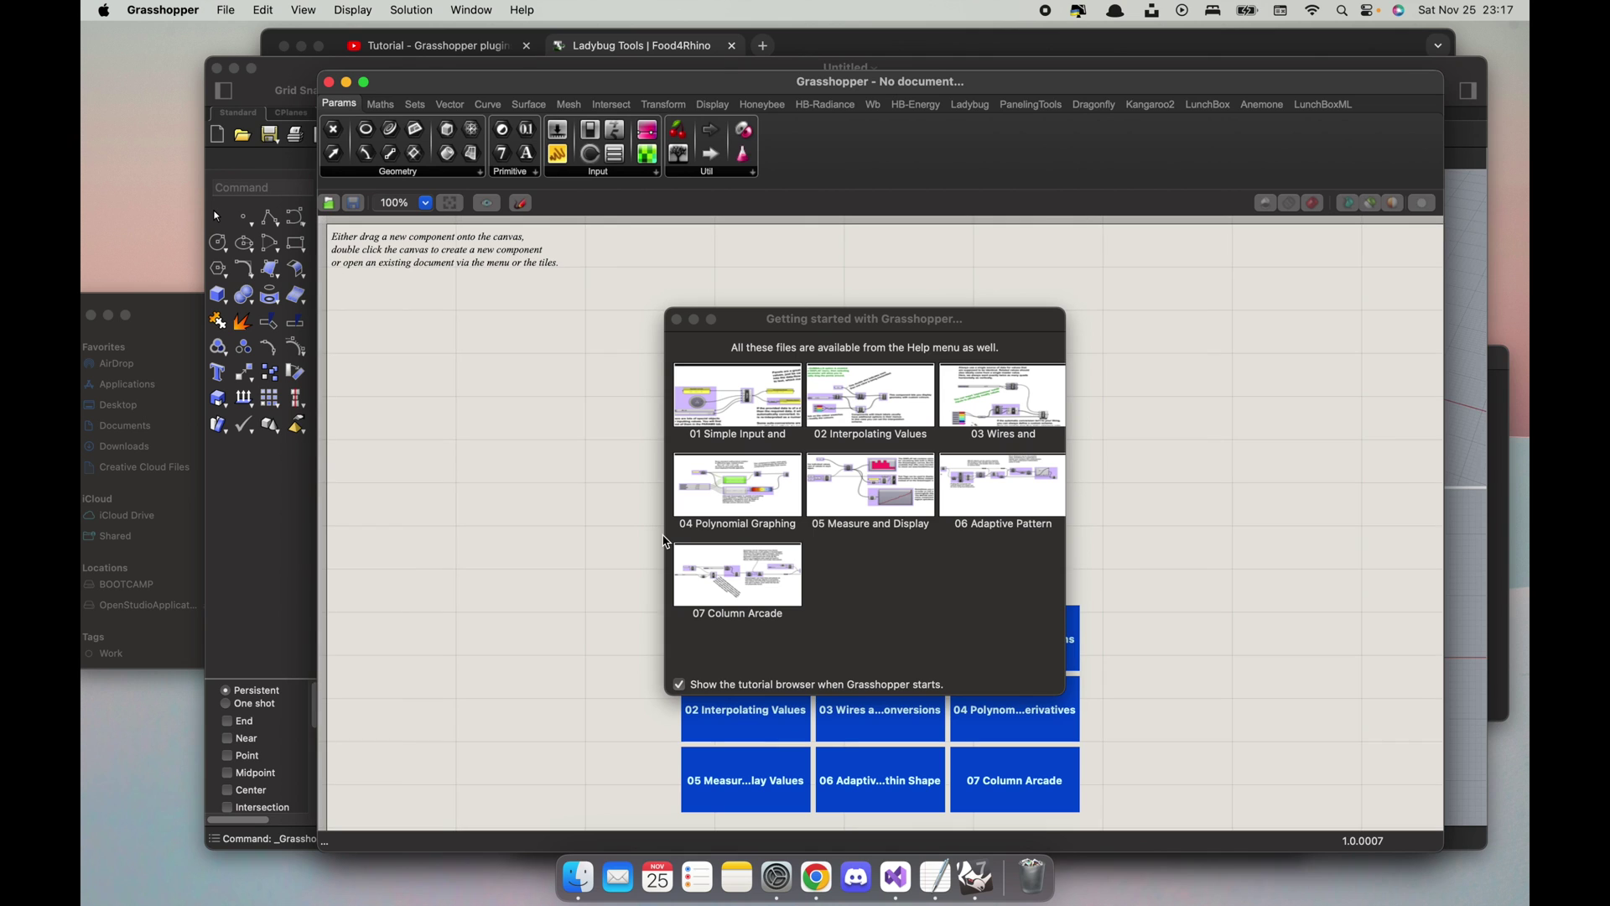
pyautogui.click(676, 319)
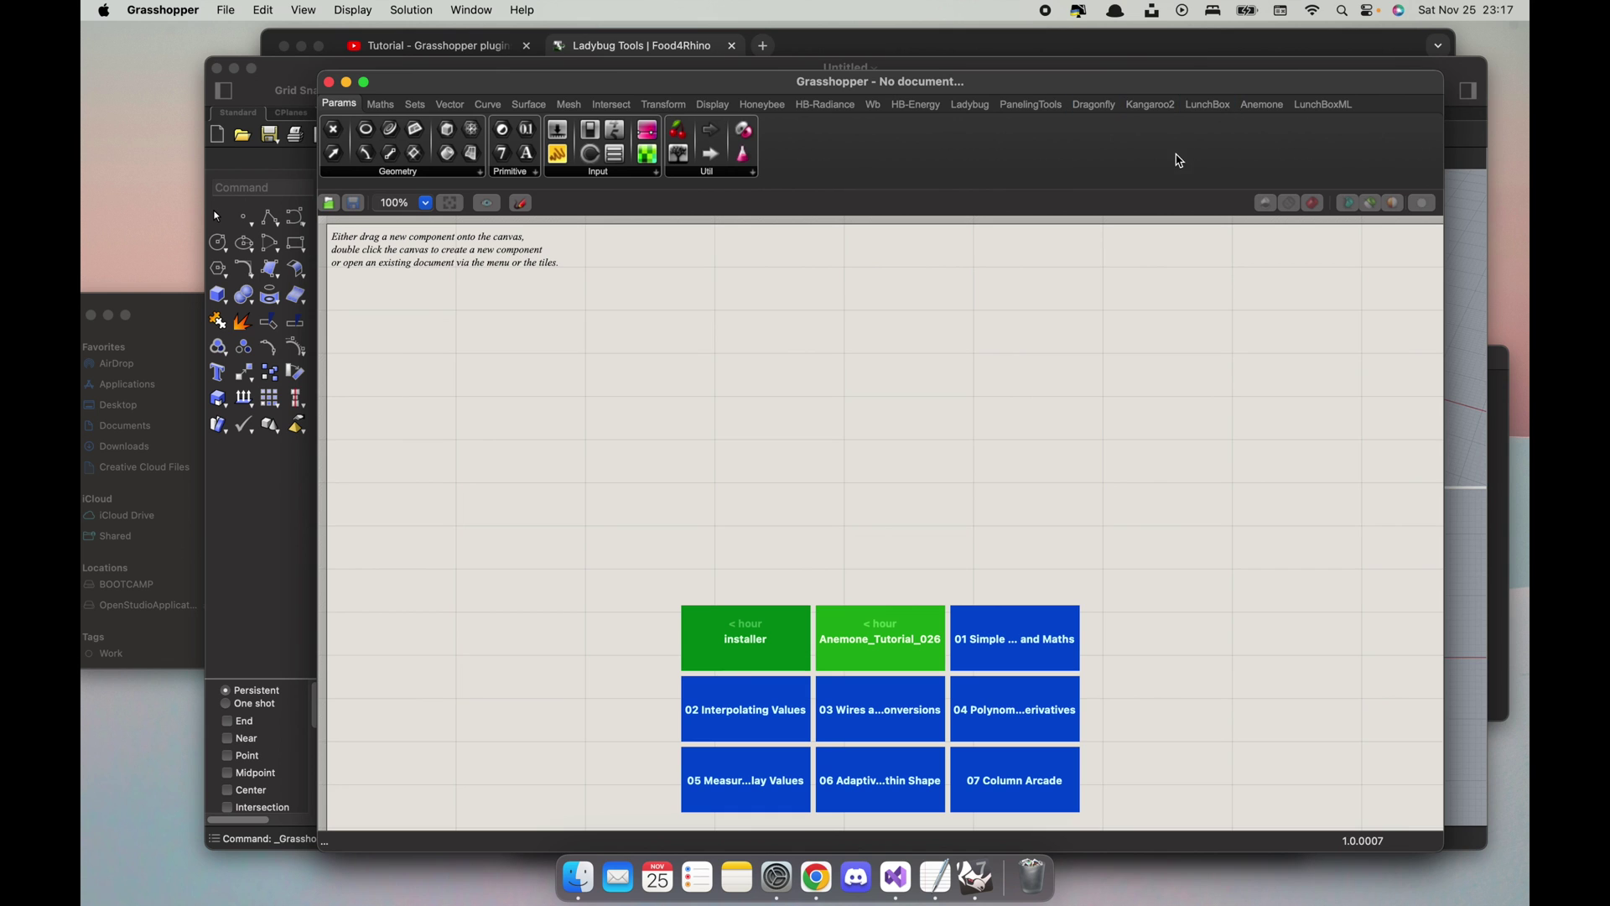
# Step: Browse the LunchBox, LunchBoxML, Anemone, Dragonfly, PanelingTools, Ladybug and Honeybee tabs
pyautogui.click(1208, 104)
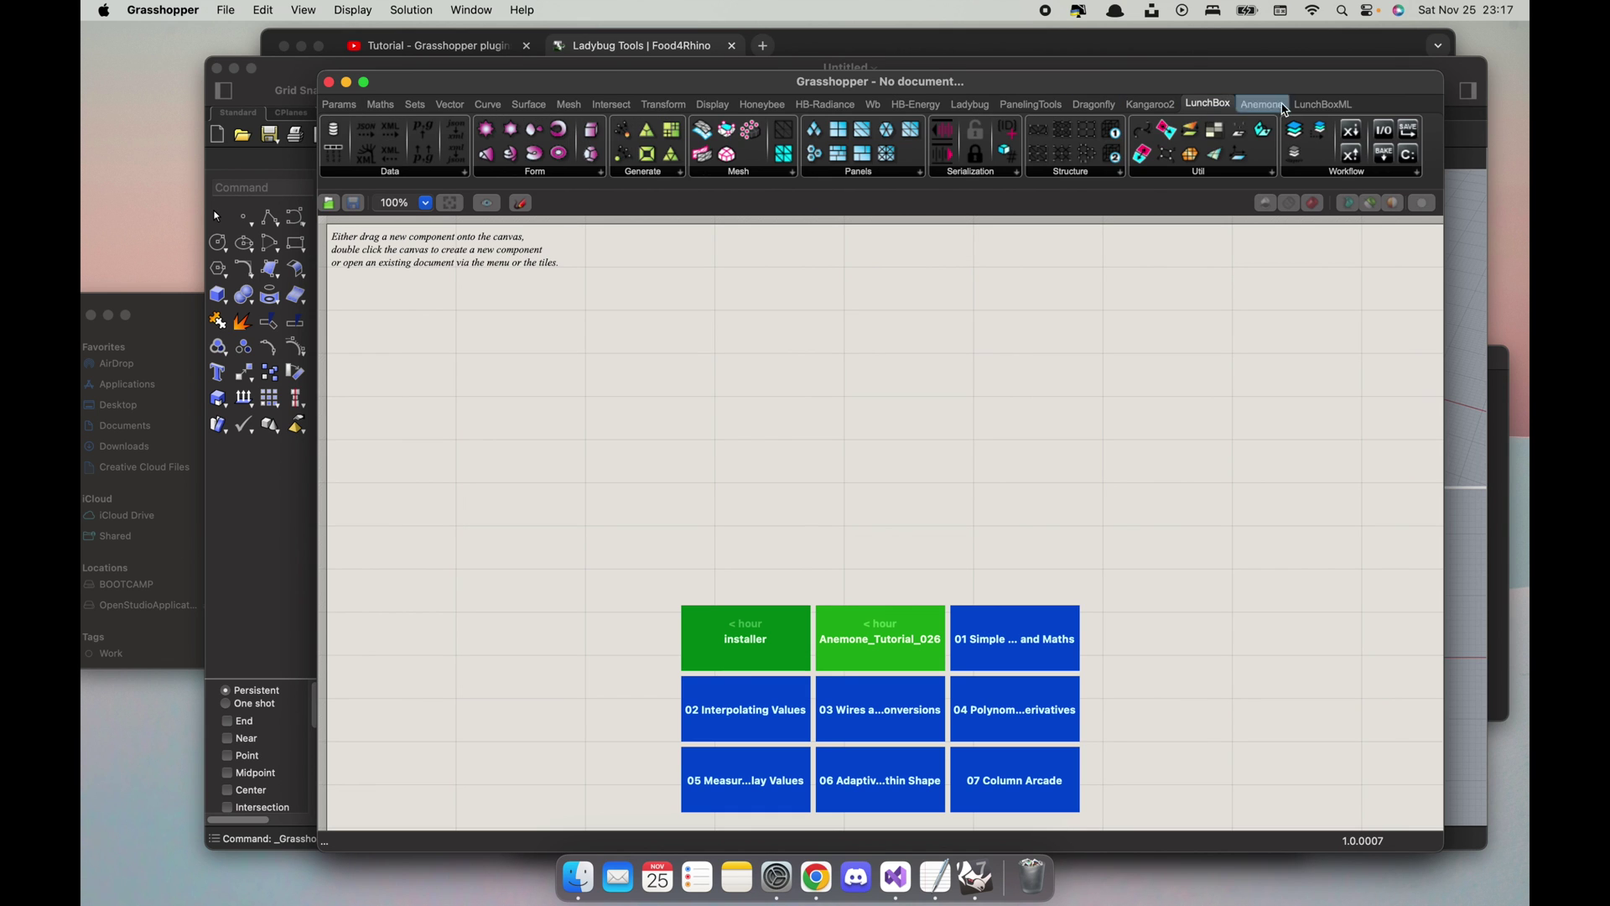
pyautogui.click(1321, 106)
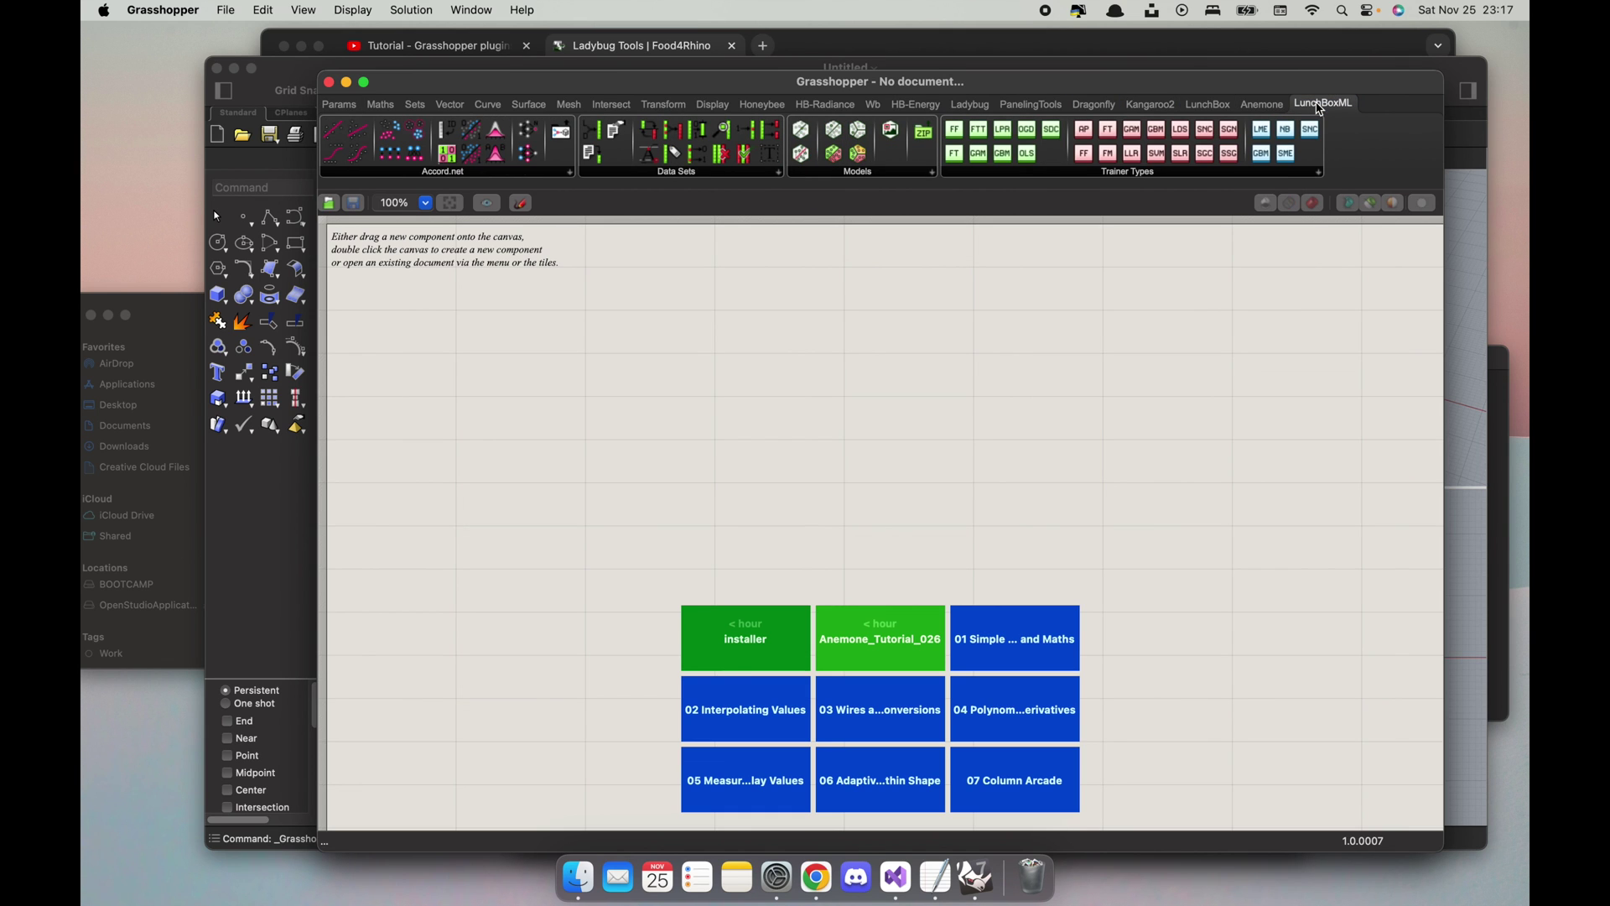
pyautogui.click(1265, 107)
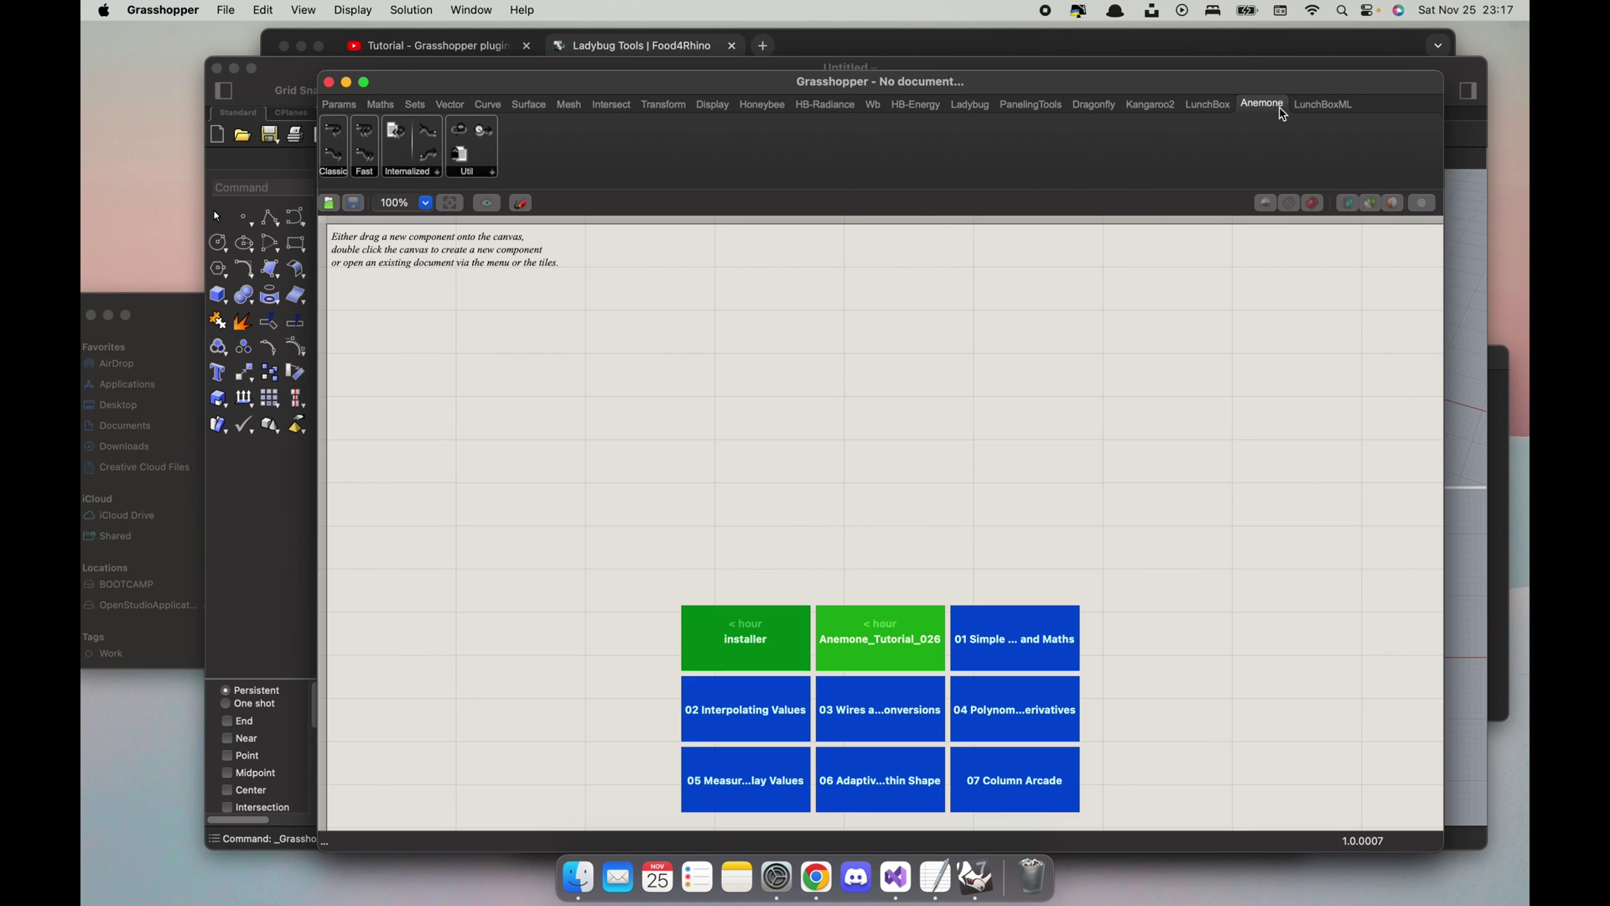
pyautogui.click(1081, 112)
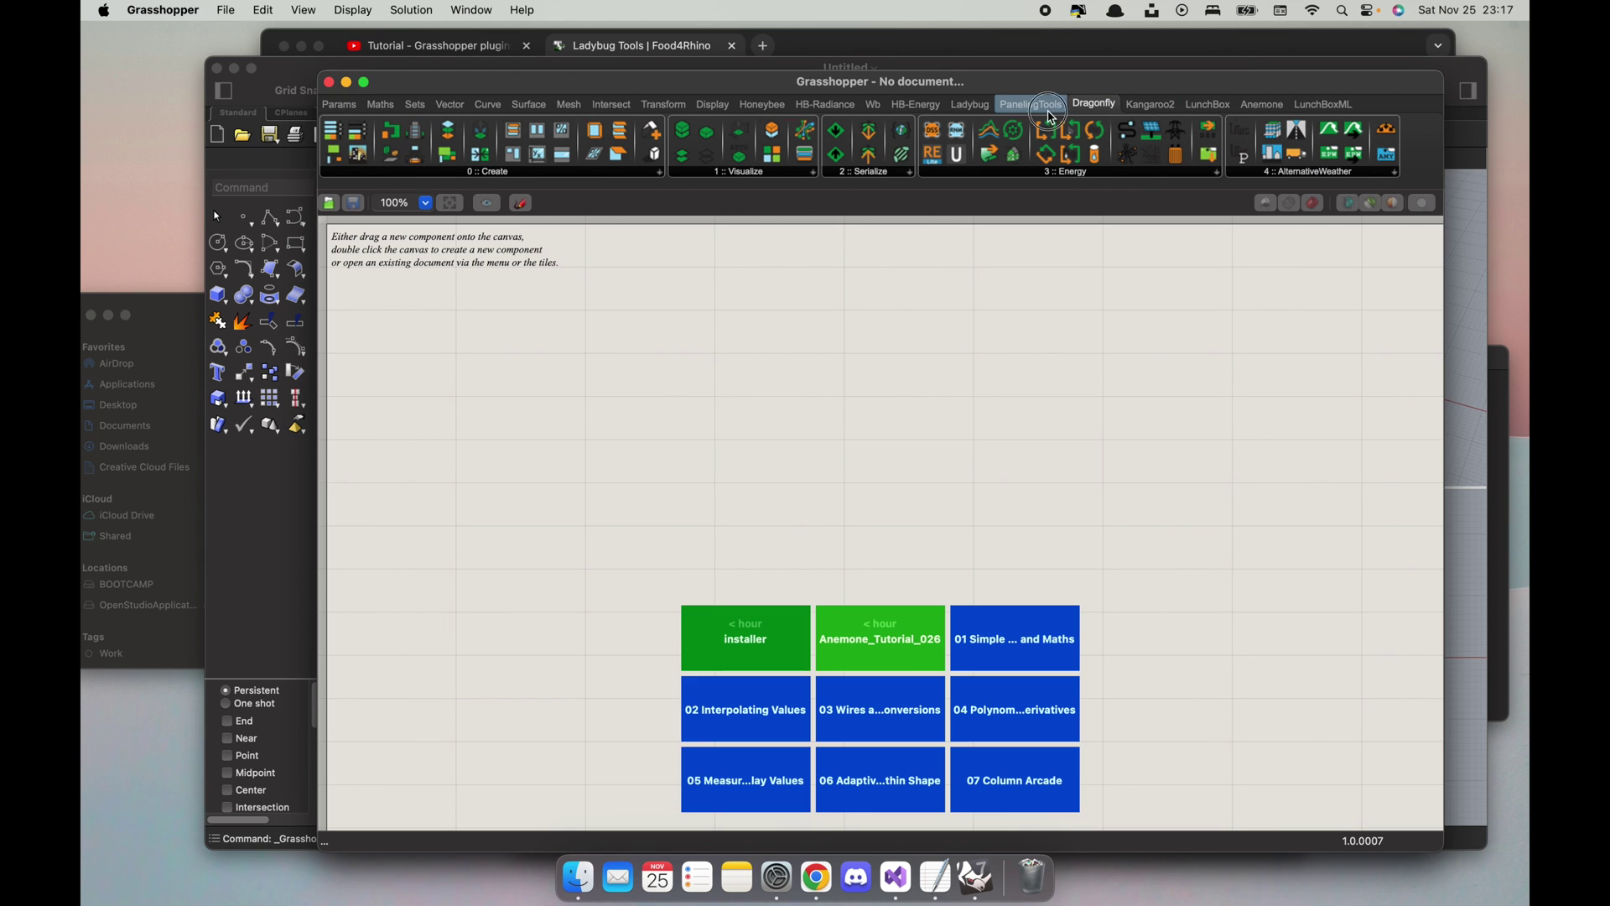
pyautogui.click(1048, 108)
pyautogui.click(972, 117)
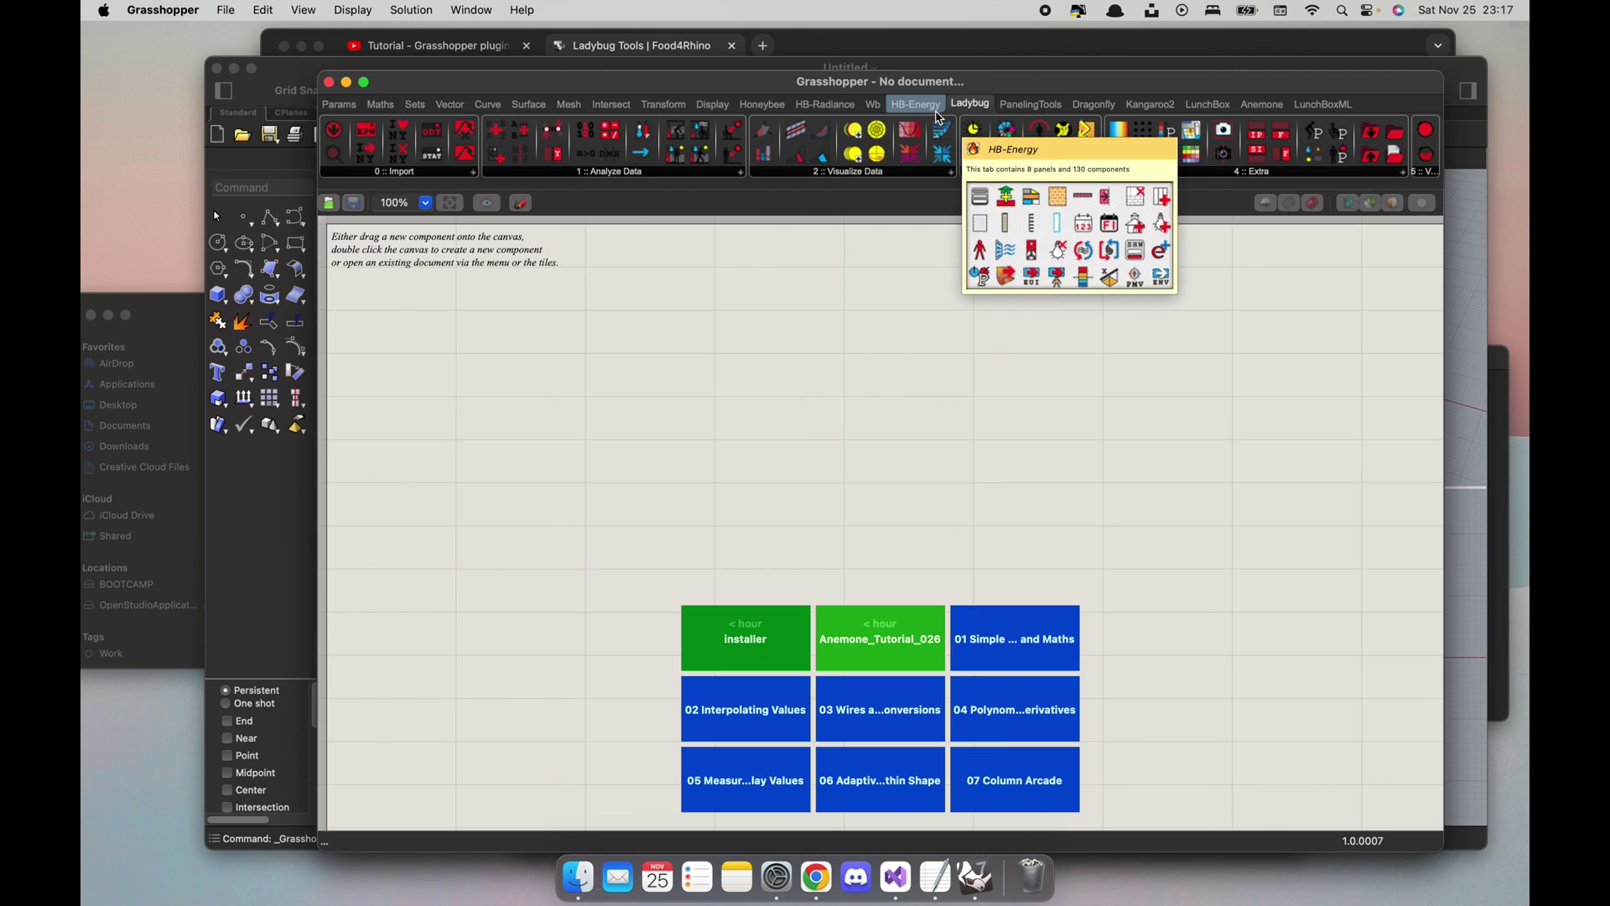
pyautogui.click(768, 106)
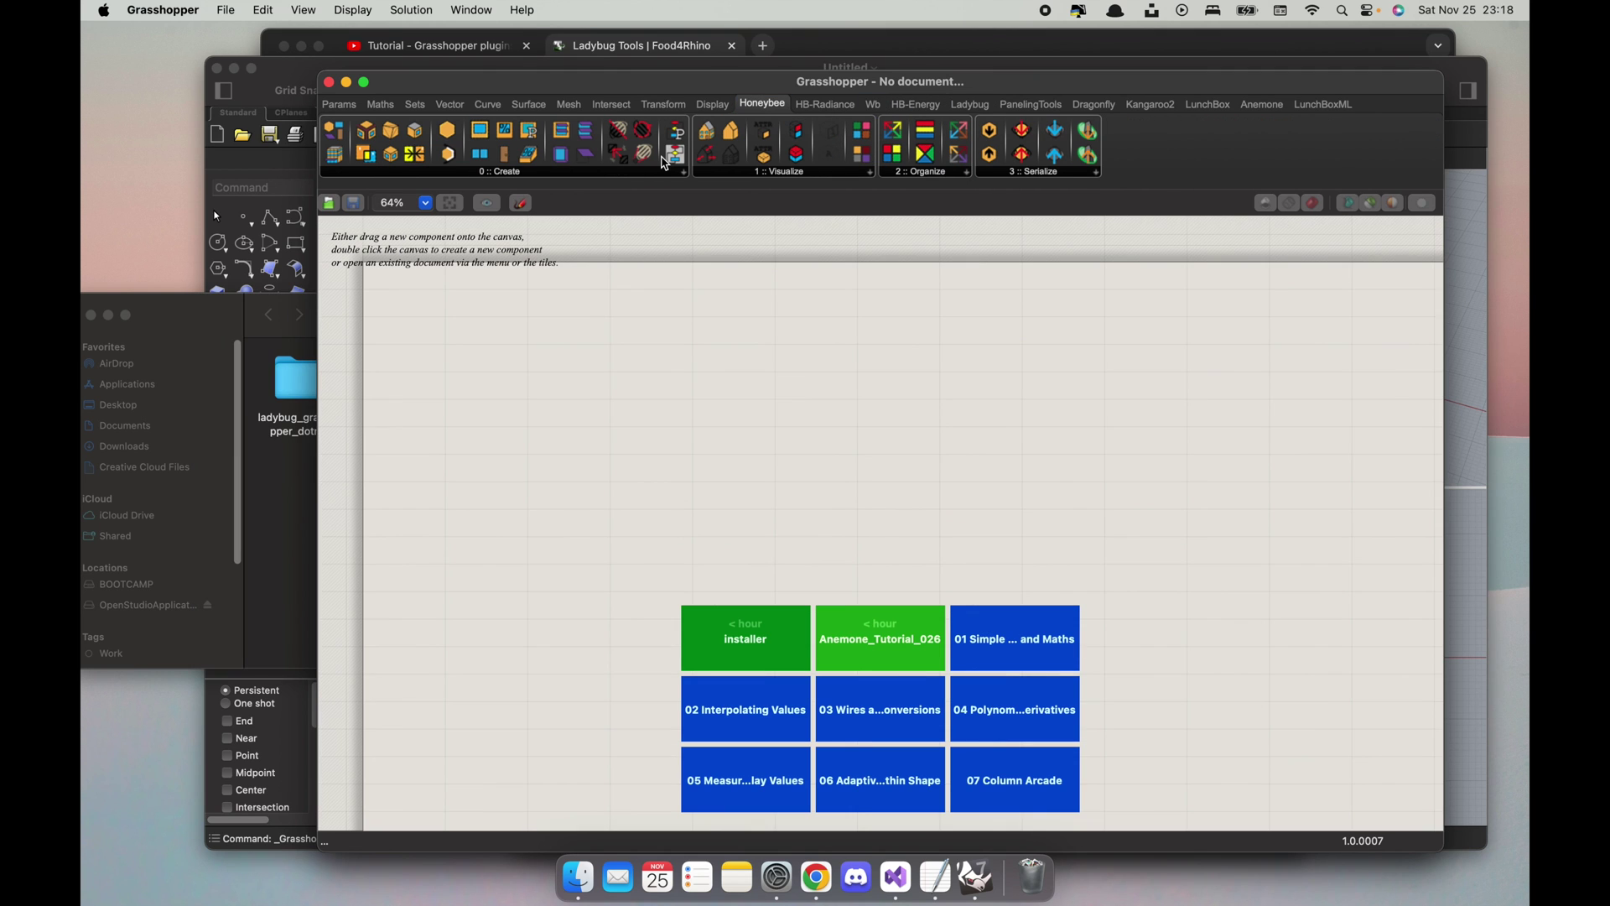
# Step: Place an HB Face component from Honeybee's Create panel on the canvas and zoom in
pyautogui.moveTo(453, 139); pyautogui.dragTo(791, 349)
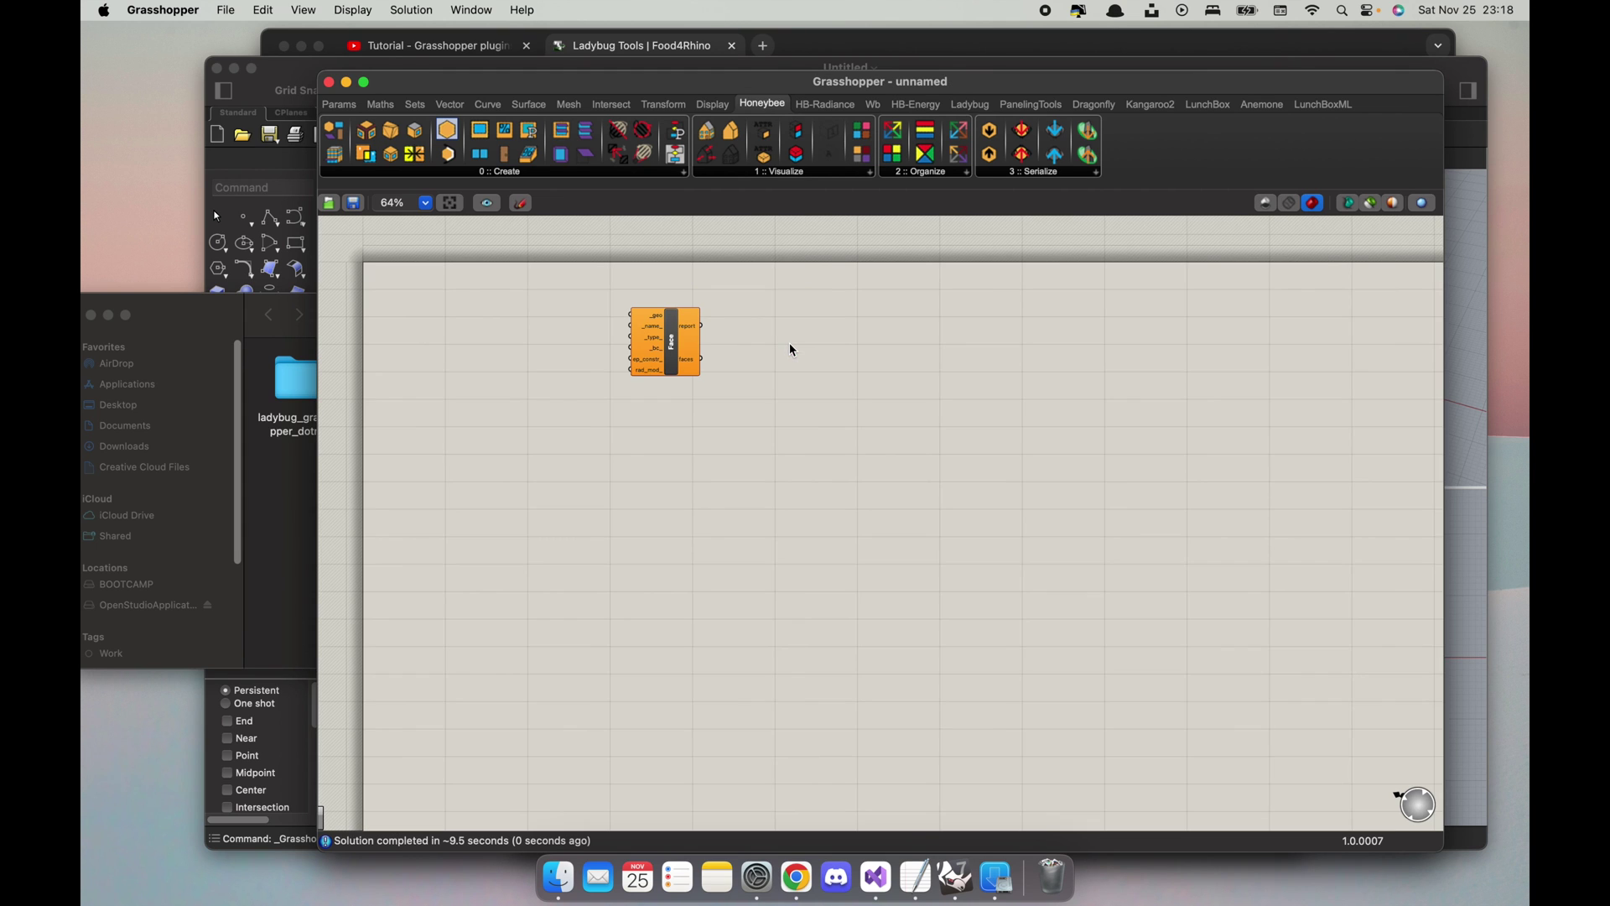
pyautogui.scroll(5, 671, 339)
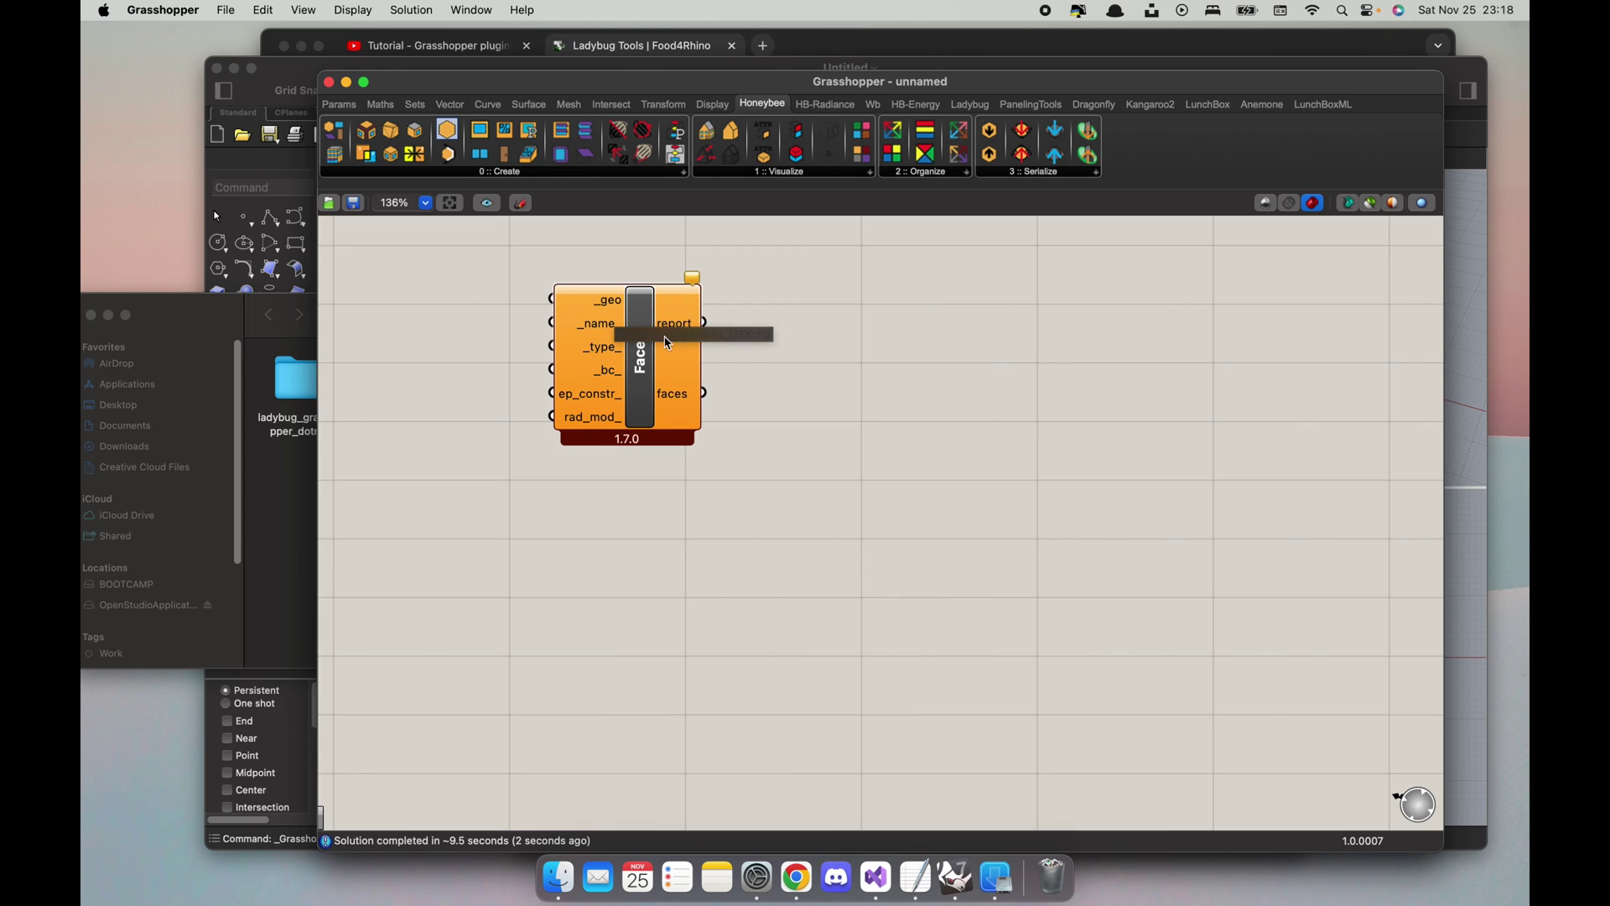